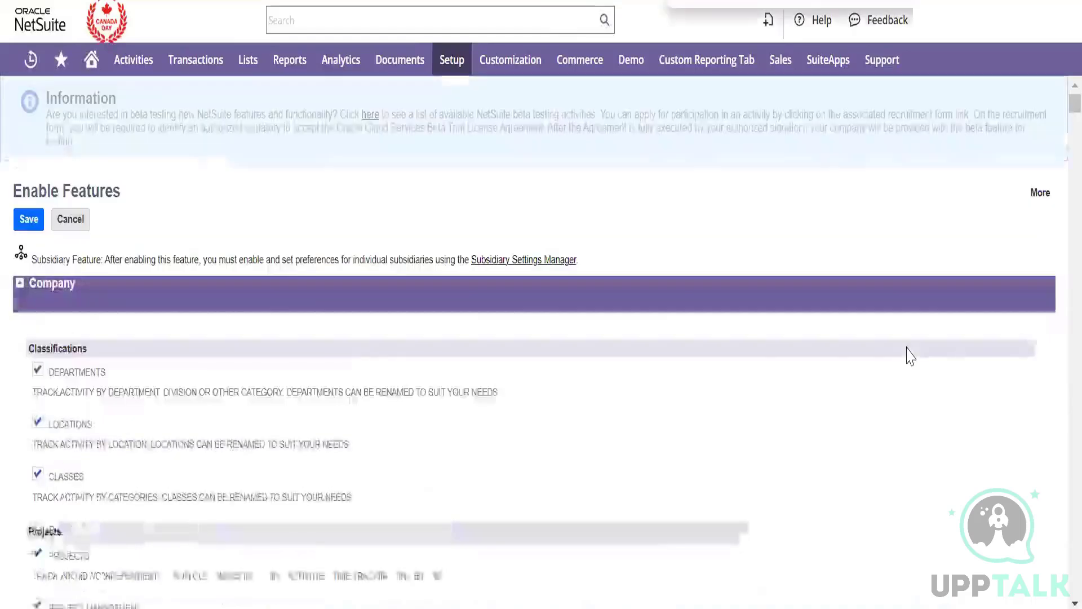
- Find the text "intercompa" on the Enable Features page and review the intercompany options under Advanced Features
{"action": "type", "text": "compa"}
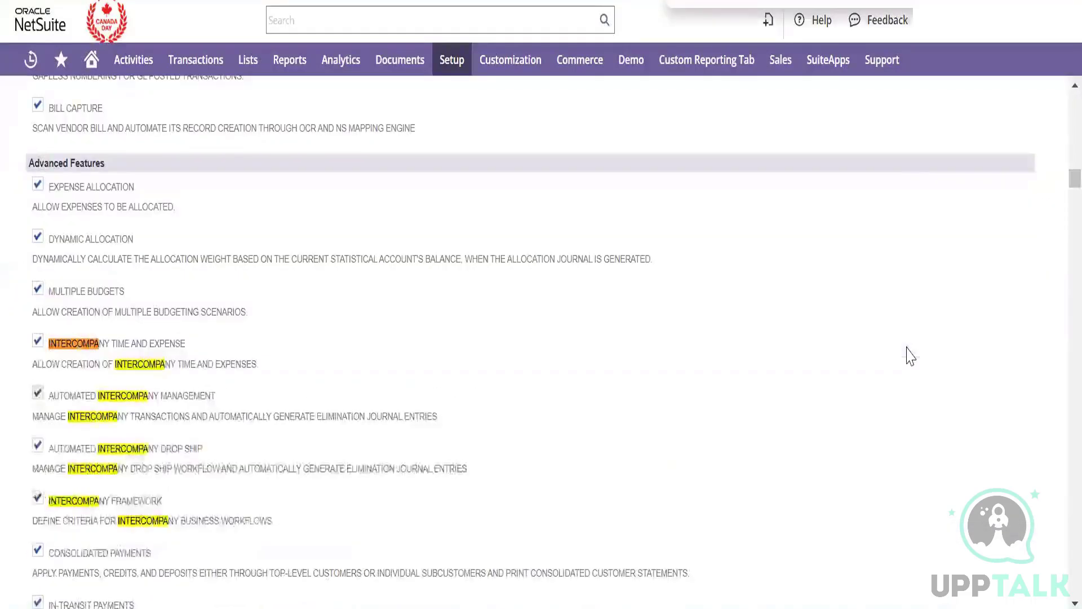
{"action": "scroll", "coordinate": [394, 407], "scroll_direction": "down", "scroll_amount": 3}
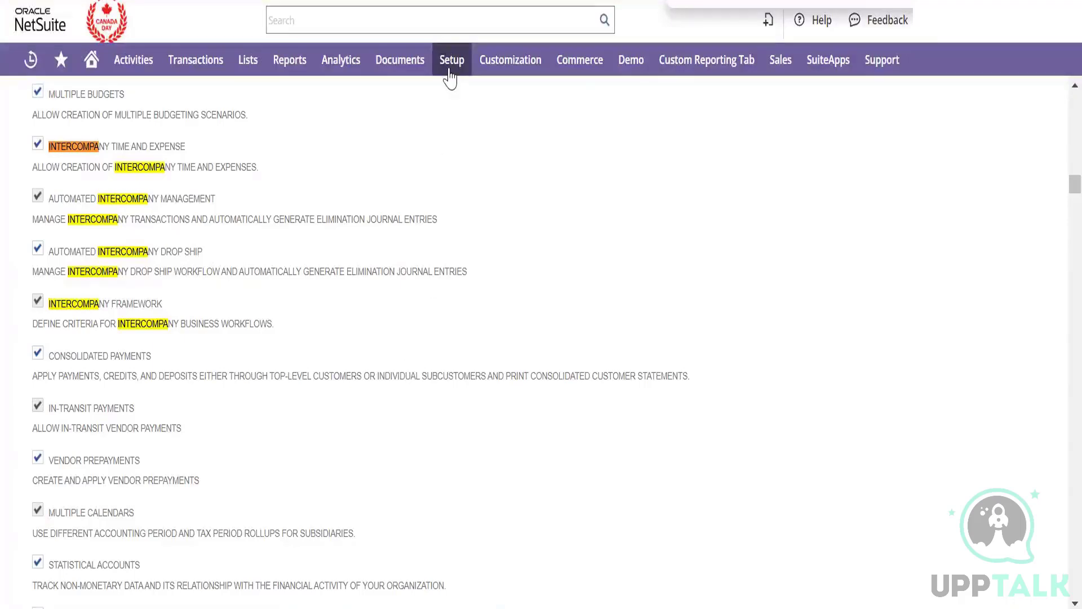
- Open the company's Subsidiaries list in a new browser tab and check which subsidiaries are flagged for elimination
{"action": "mouse_move", "coordinate": [448, 72]}
{"action": "mouse_move", "coordinate": [459, 126]}
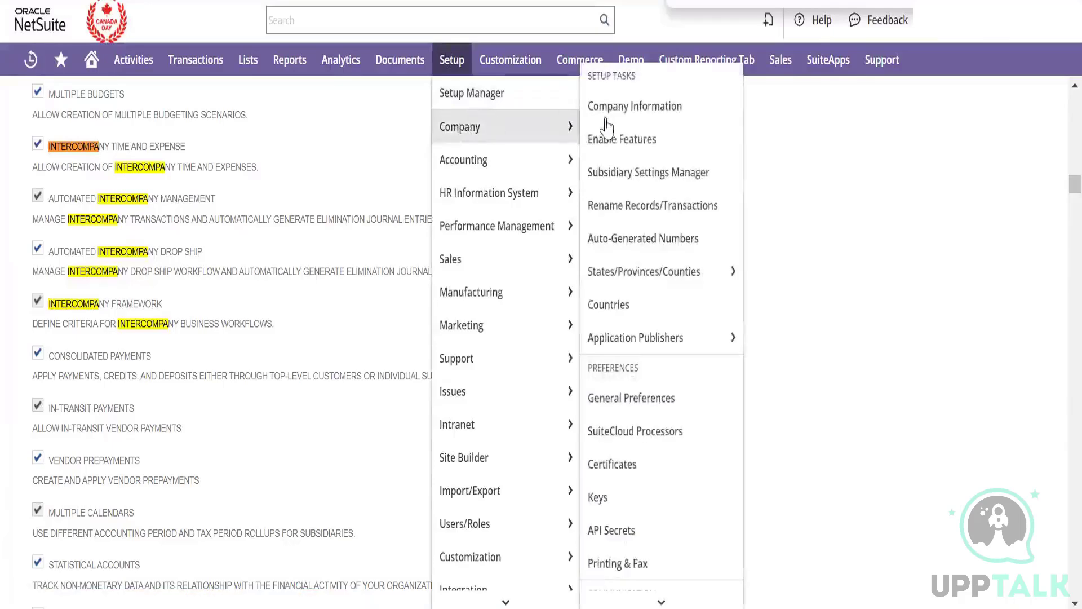
{"action": "scroll", "coordinate": [652, 174], "scroll_direction": "down", "scroll_amount": 10}
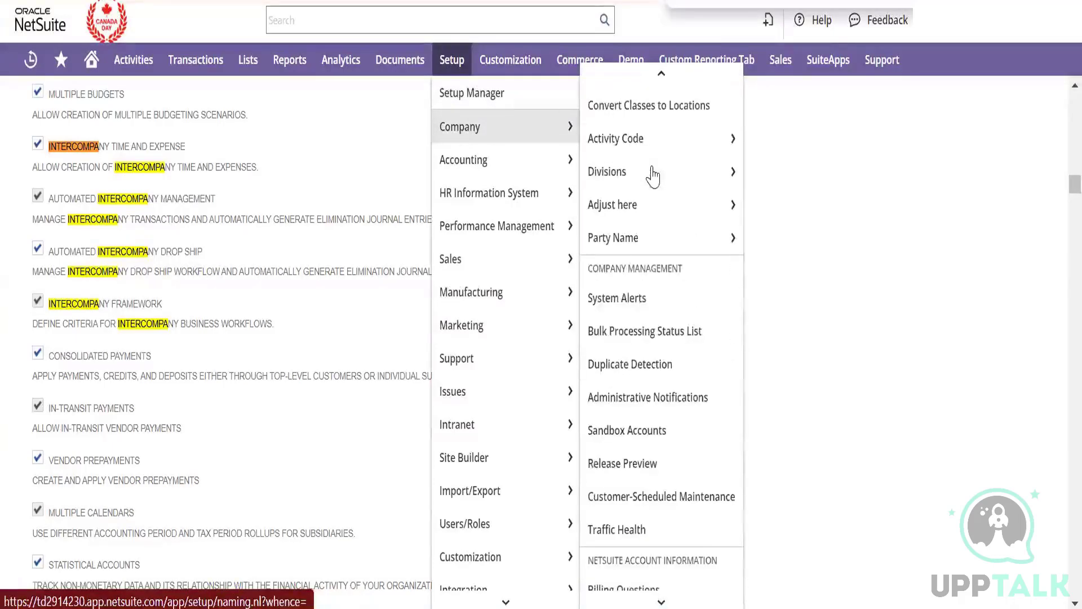
{"action": "scroll", "coordinate": [657, 290], "scroll_direction": "down", "scroll_amount": 3}
{"action": "scroll", "coordinate": [657, 293], "scroll_direction": "up", "scroll_amount": 10}
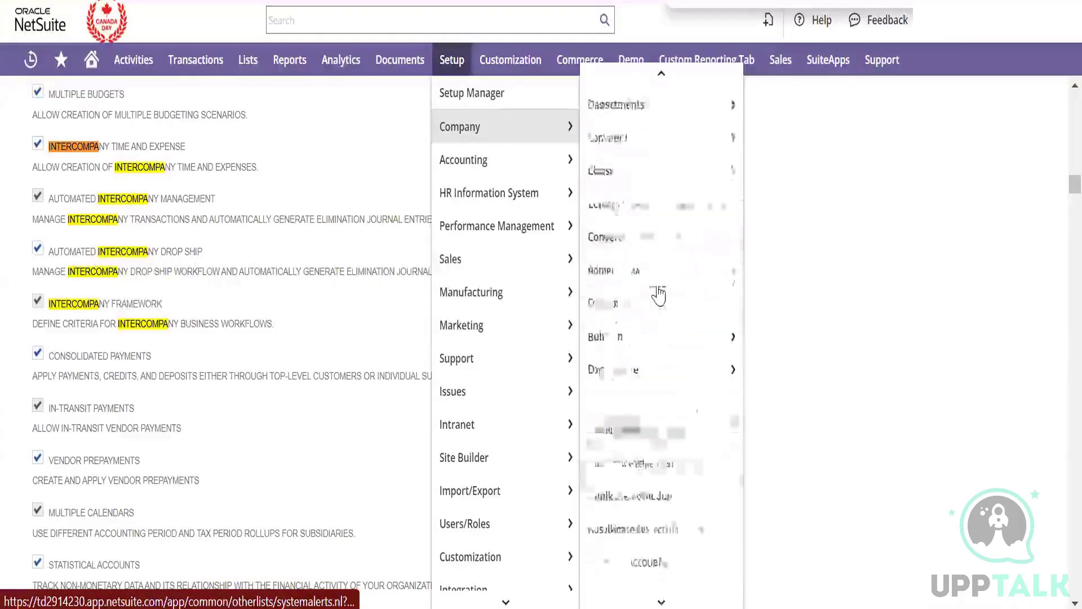
{"action": "mouse_move", "coordinate": [599, 232]}
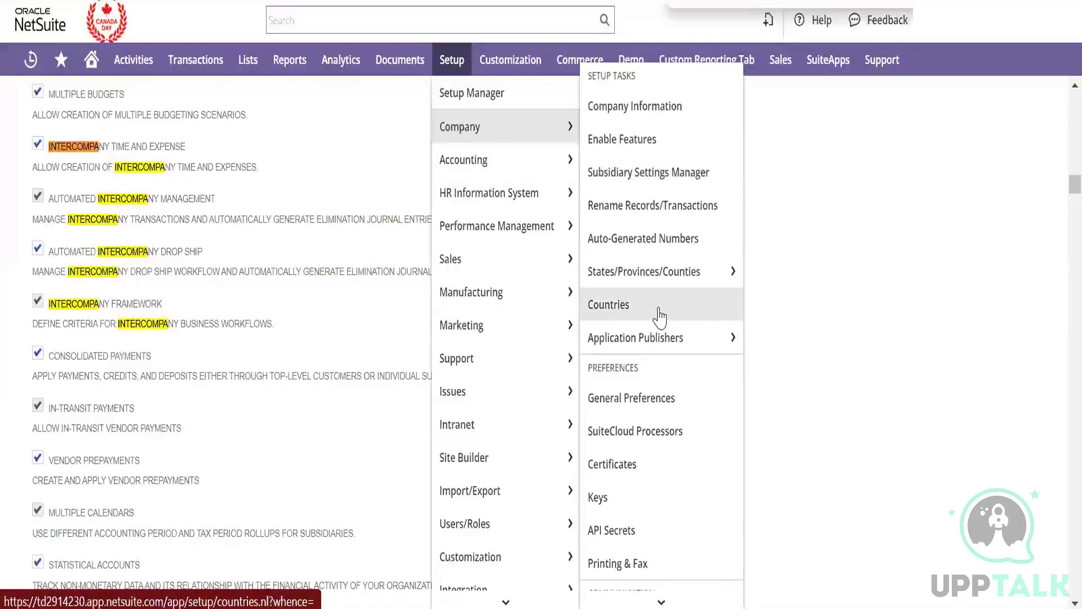
{"action": "scroll", "coordinate": [660, 317], "scroll_direction": "down", "scroll_amount": 10}
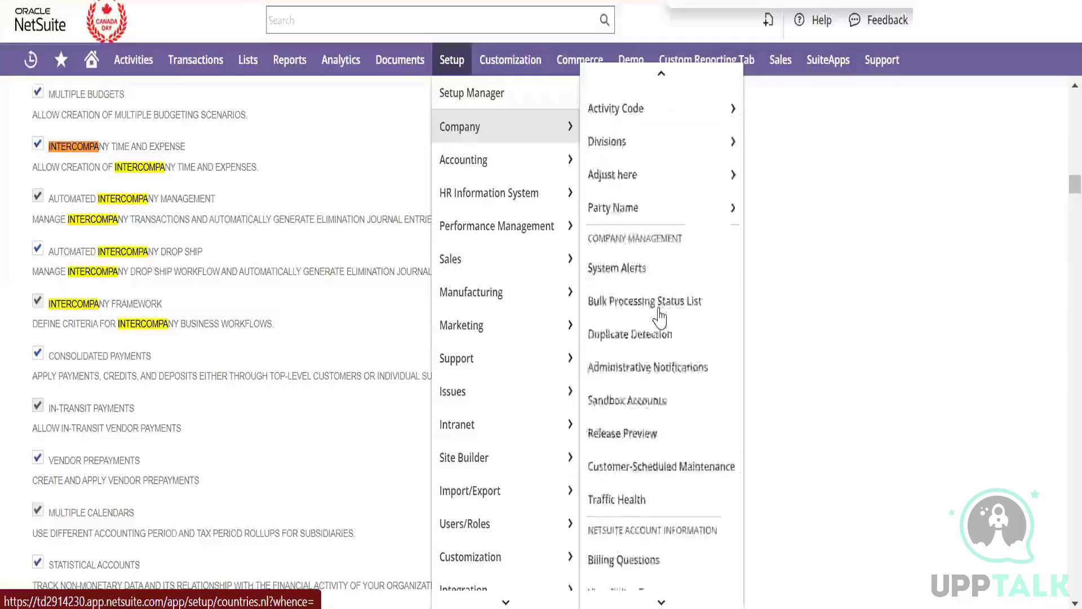
{"action": "scroll", "coordinate": [659, 305], "scroll_direction": "up", "scroll_amount": 7}
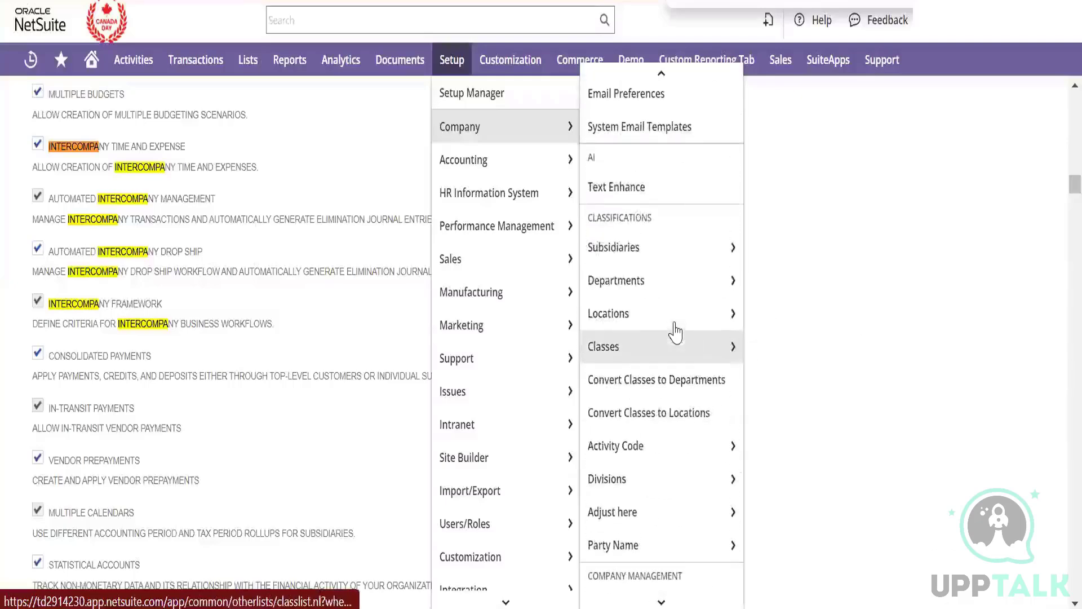
{"action": "right_click", "coordinate": [651, 260]}
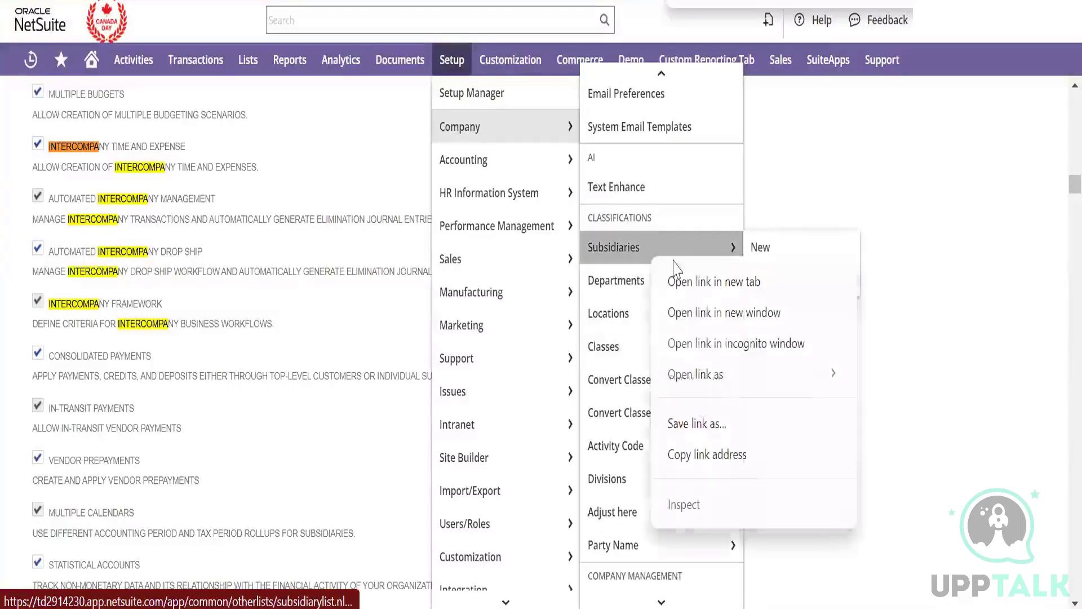
{"action": "left_click", "coordinate": [692, 280]}
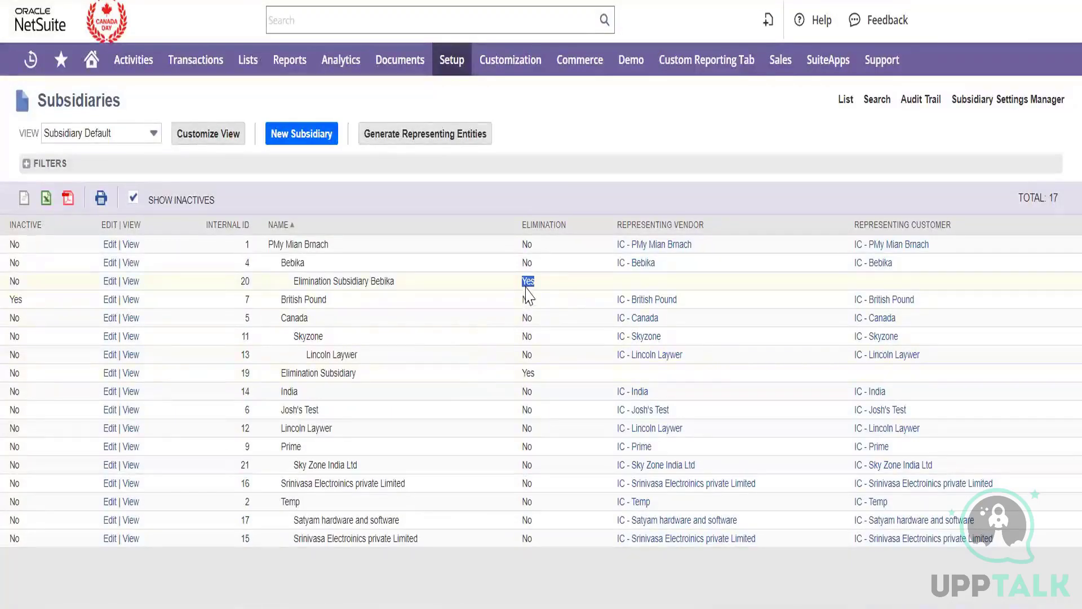
{"action": "double_click", "coordinate": [530, 371]}
{"action": "triple_click", "coordinate": [310, 286]}
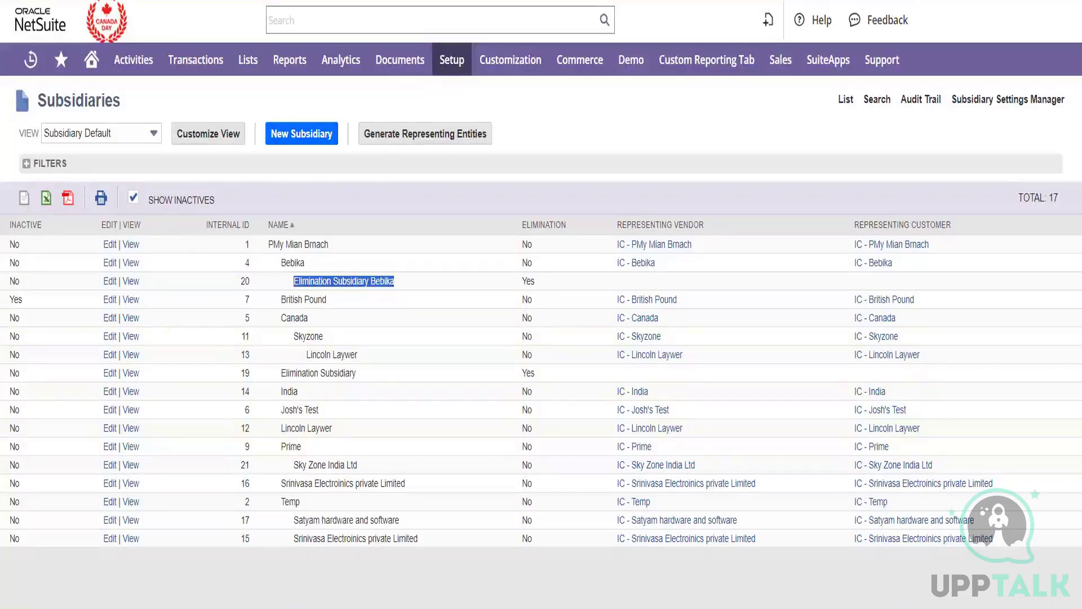
- Go to the home dashboard and examine the subsidiary hierarchy in the Subsidiary Navigator portlet
{"action": "left_click", "coordinate": [91, 59]}
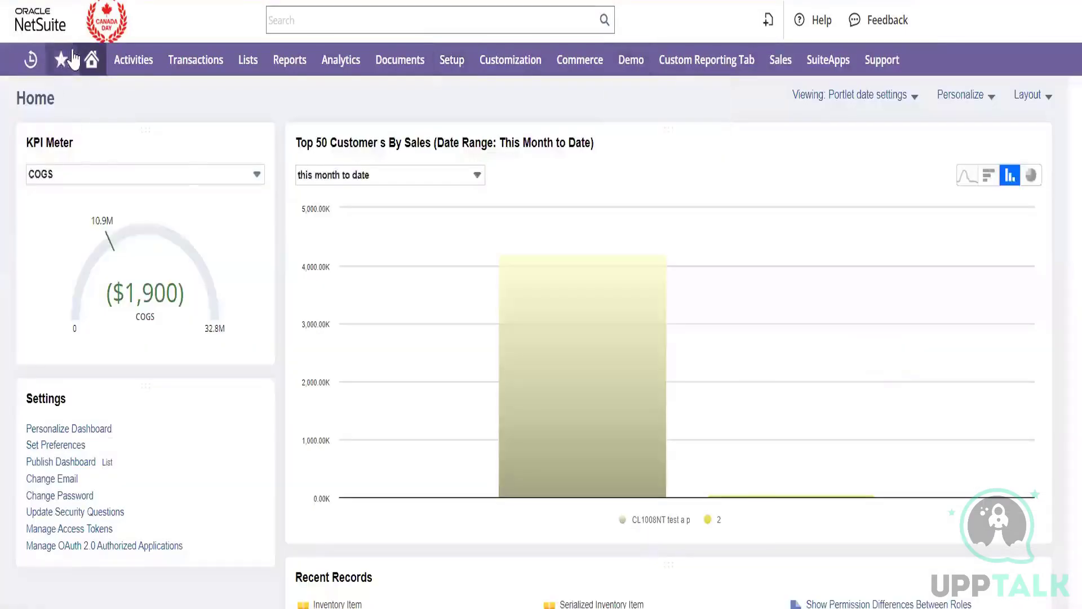
{"action": "mouse_move", "coordinate": [86, 65]}
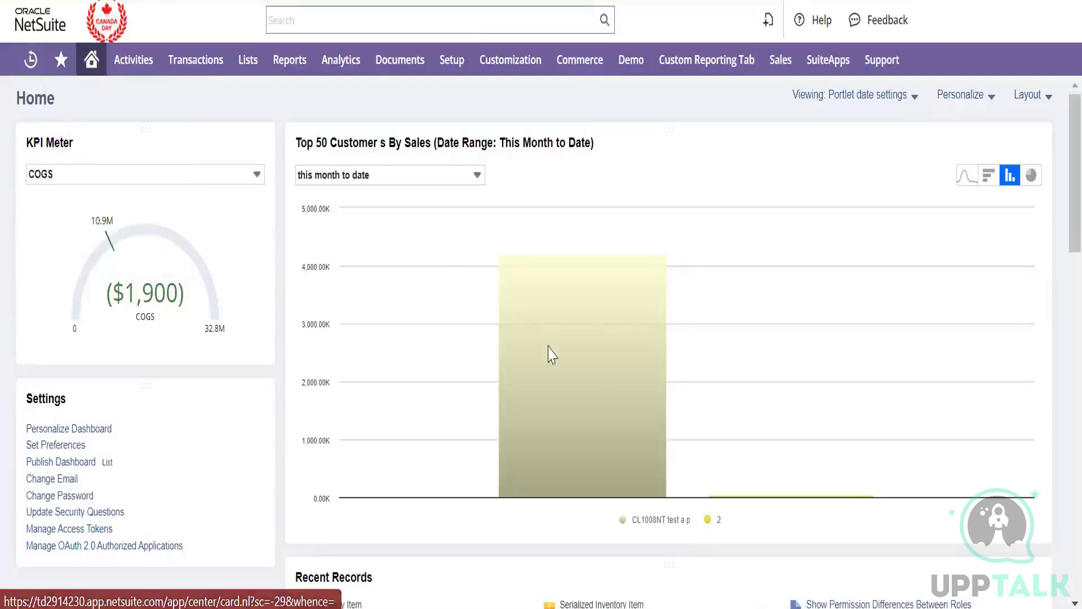
{"action": "scroll", "coordinate": [604, 366], "scroll_direction": "down", "scroll_amount": 15}
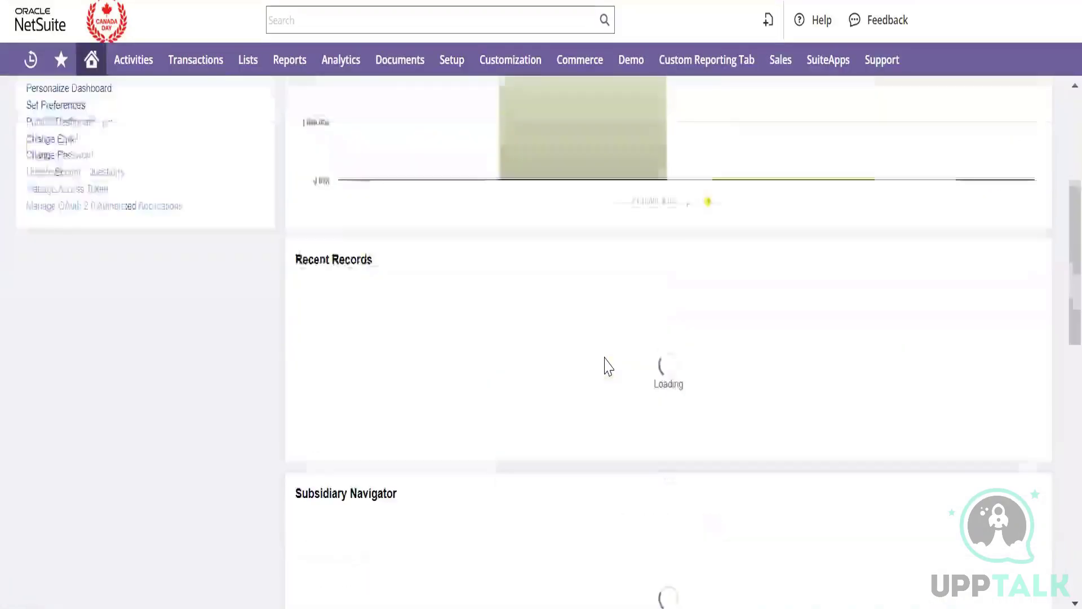
{"action": "scroll", "coordinate": [604, 361], "scroll_direction": "up", "scroll_amount": 3}
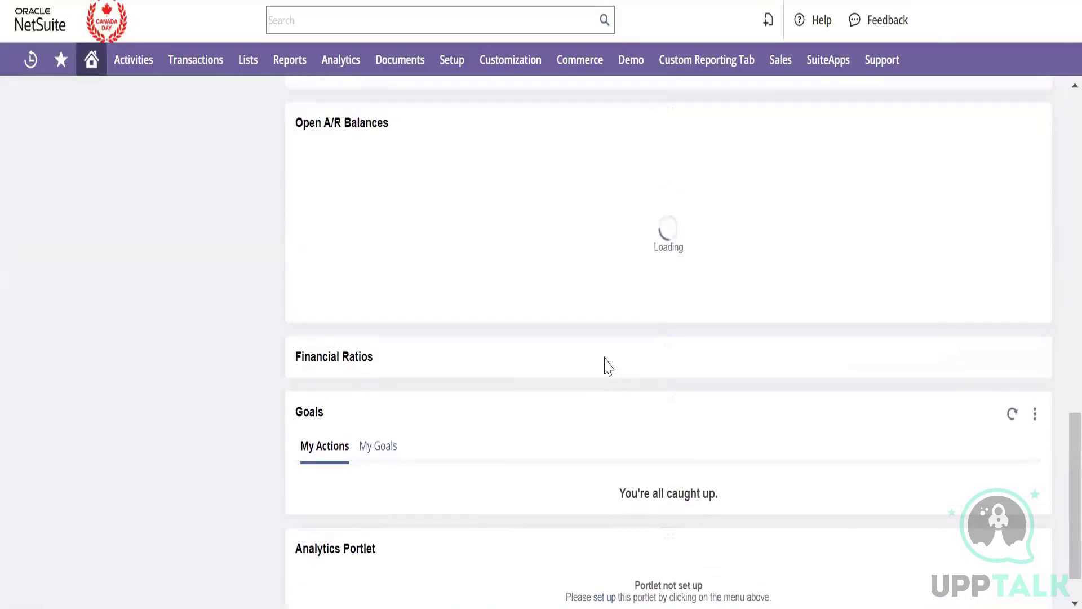
{"action": "scroll", "coordinate": [572, 393], "scroll_direction": "down", "scroll_amount": 6}
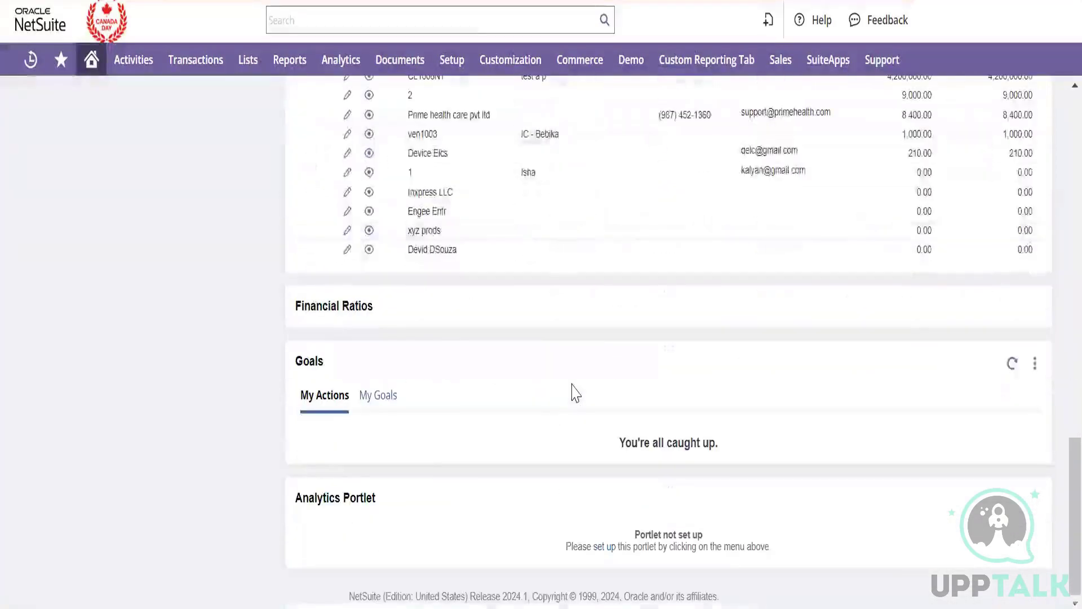
{"action": "scroll", "coordinate": [543, 417], "scroll_direction": "up", "scroll_amount": 10}
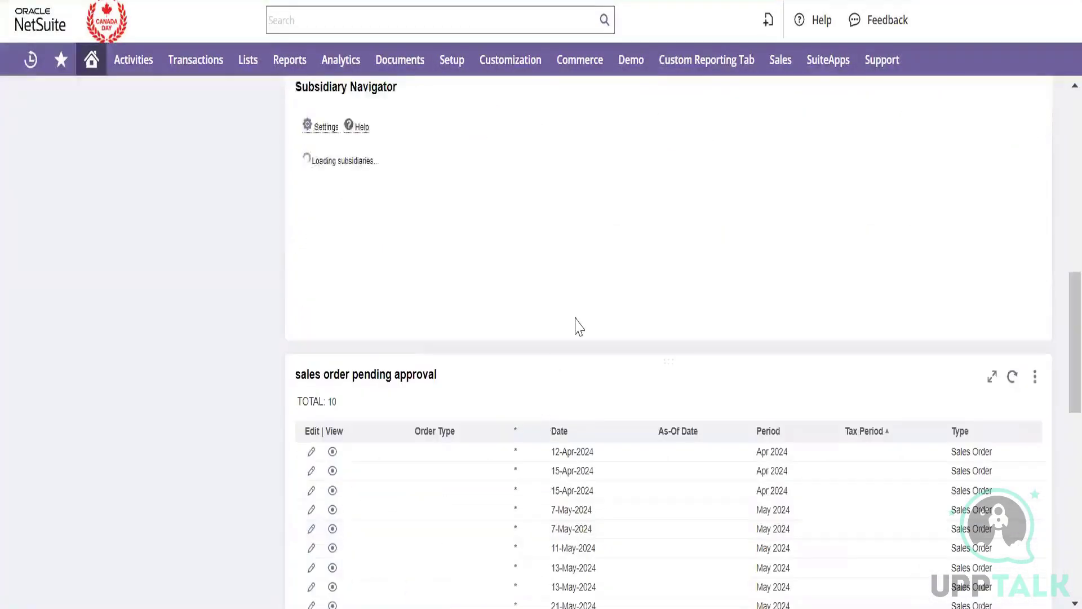
{"action": "double_click", "coordinate": [574, 317]}
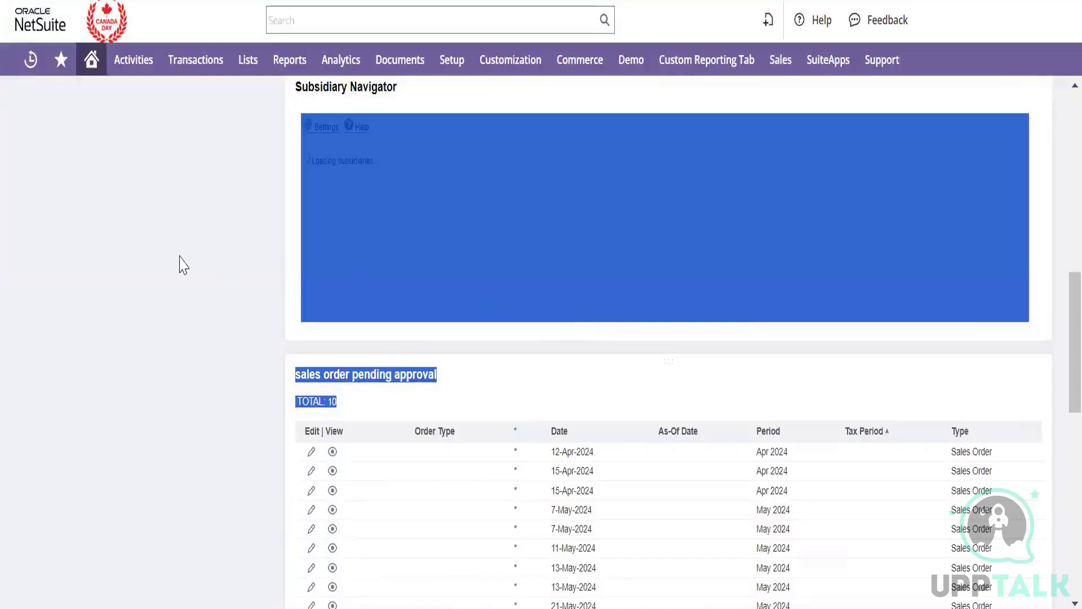
{"action": "left_click", "coordinate": [467, 221]}
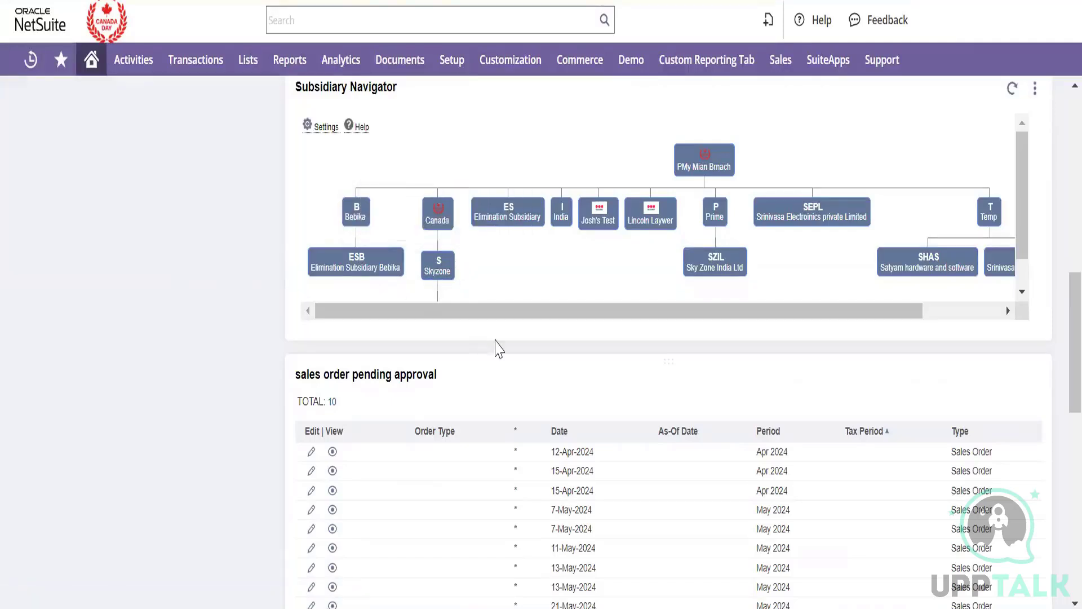
{"action": "mouse_move", "coordinate": [510, 228]}
{"action": "mouse_move", "coordinate": [435, 282]}
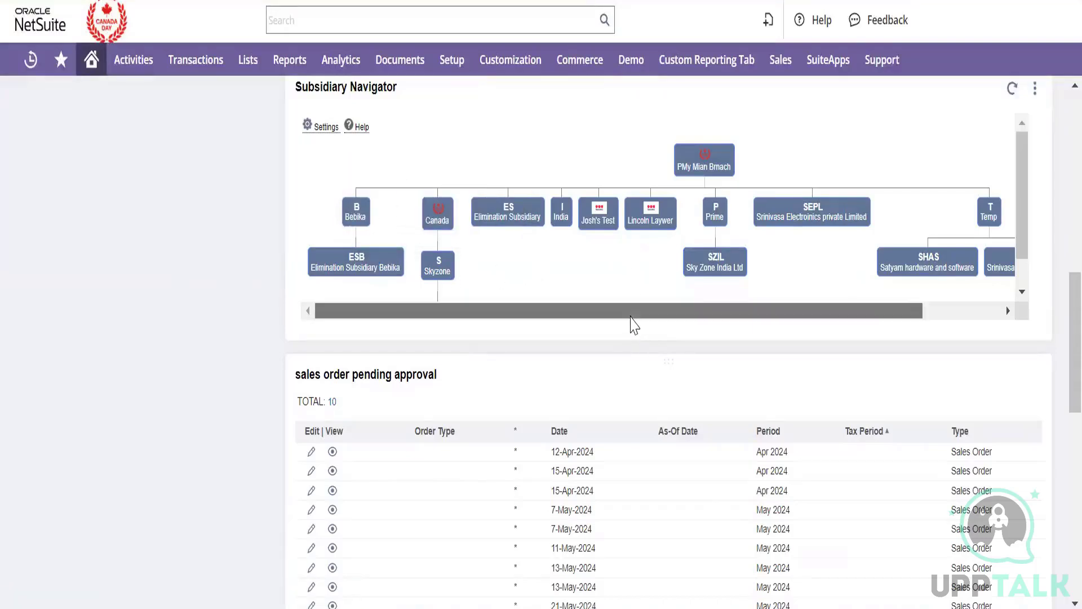
{"action": "left_click_drag", "start_coordinate": [631, 322], "coordinate": [570, 438]}
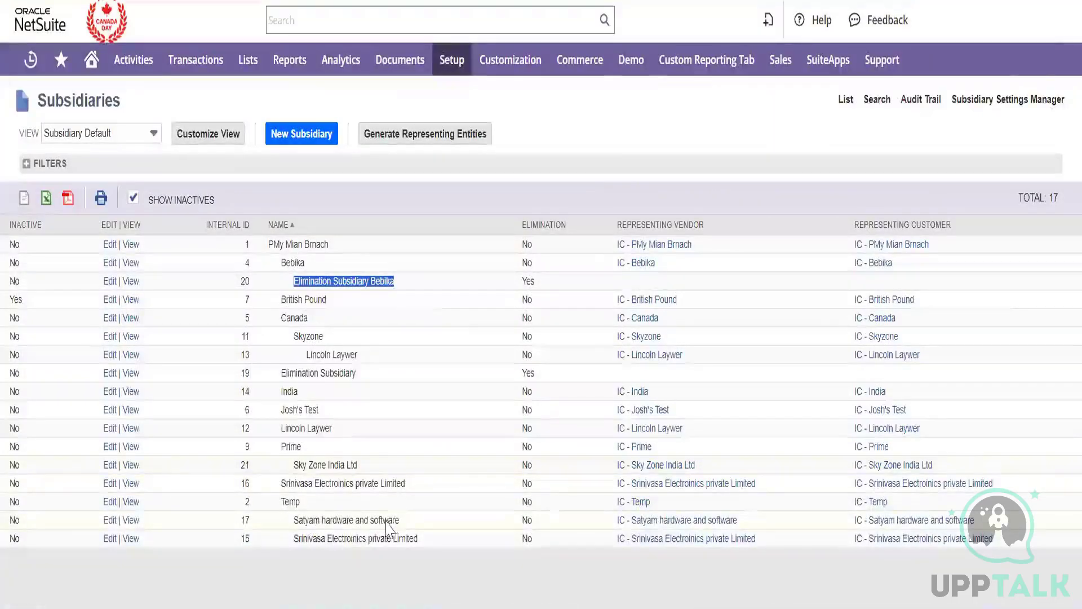
- Return to the Subsidiaries list and compare the parent, child and elimination subsidiaries, highlighting Satyam hardware and software, Temp, Skyzone and the top-level company
{"action": "left_click_drag", "start_coordinate": [402, 526], "coordinate": [298, 526]}
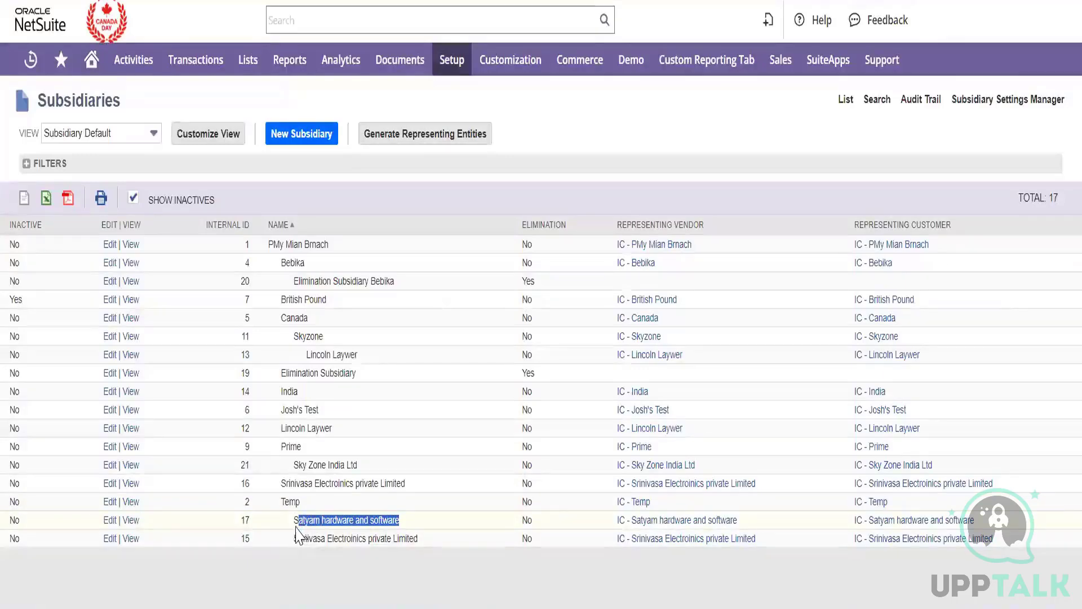
{"action": "double_click", "coordinate": [292, 499]}
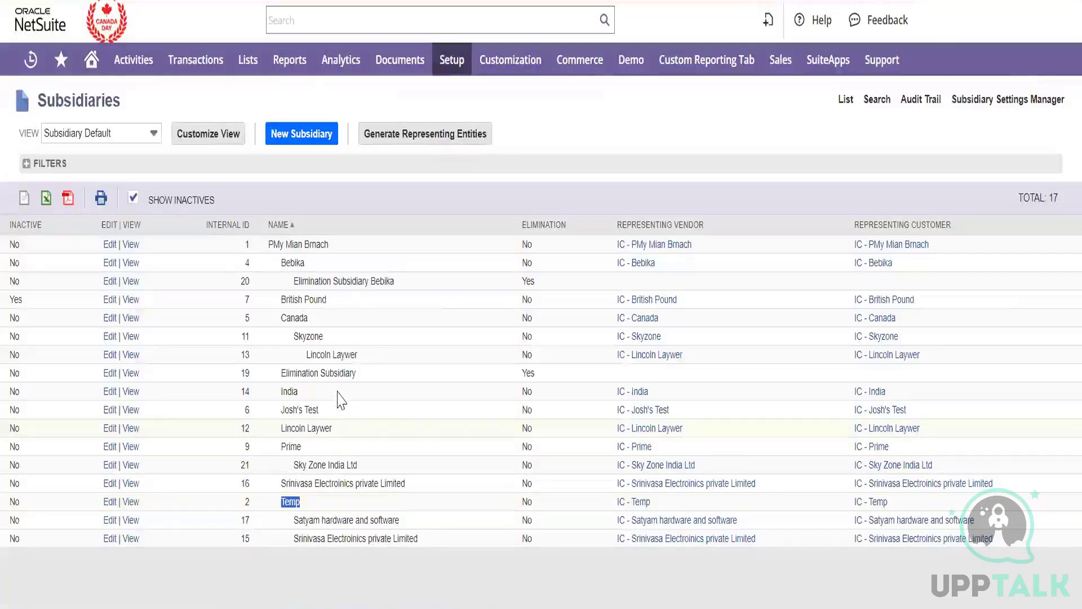
{"action": "double_click", "coordinate": [307, 337]}
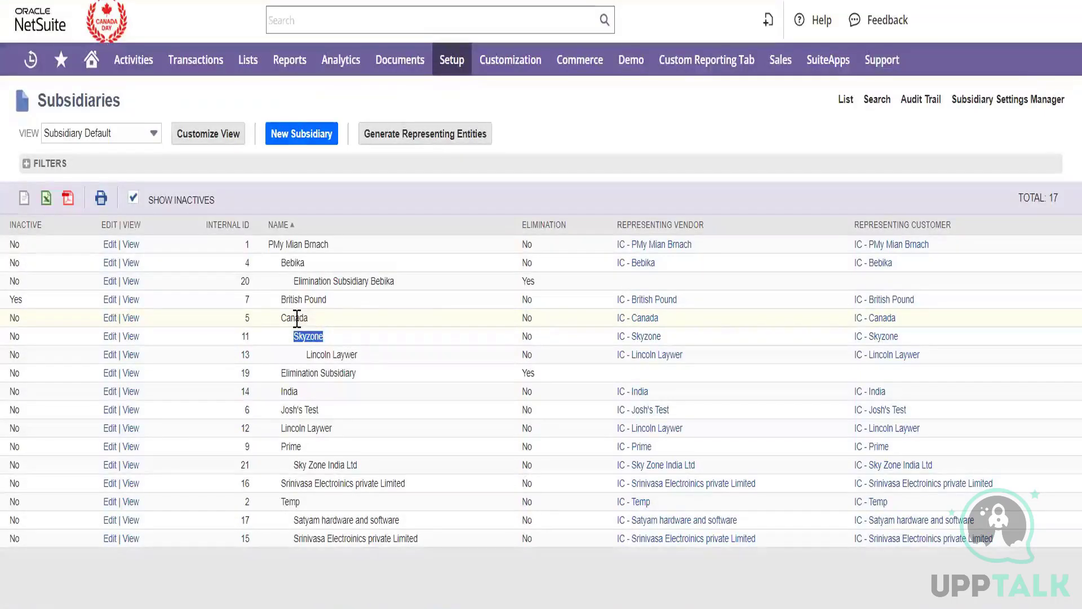
{"action": "triple_click", "coordinate": [288, 246]}
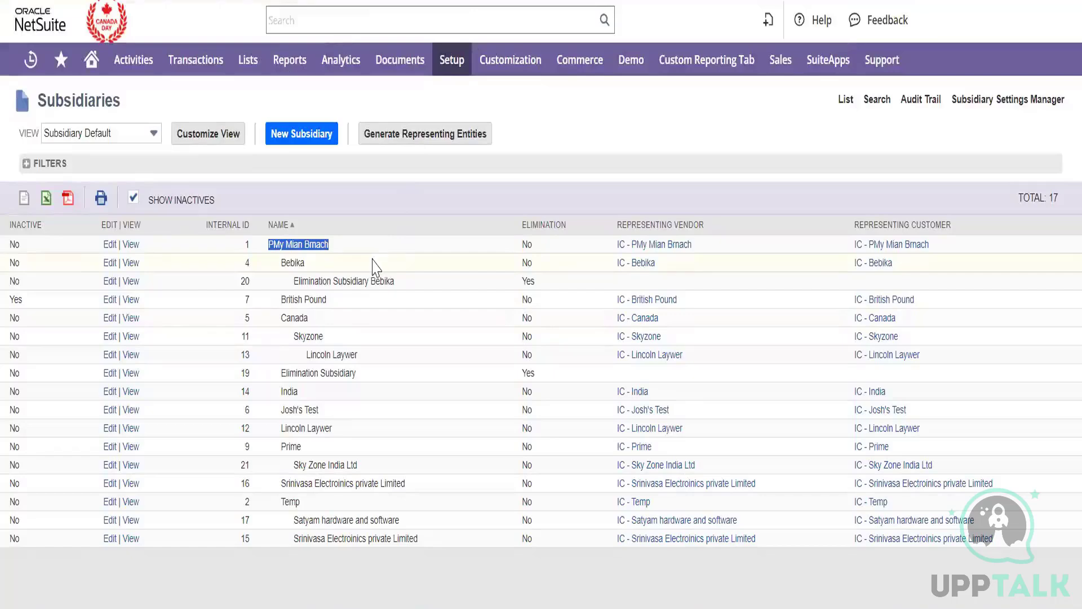
{"action": "left_click", "coordinate": [355, 286]}
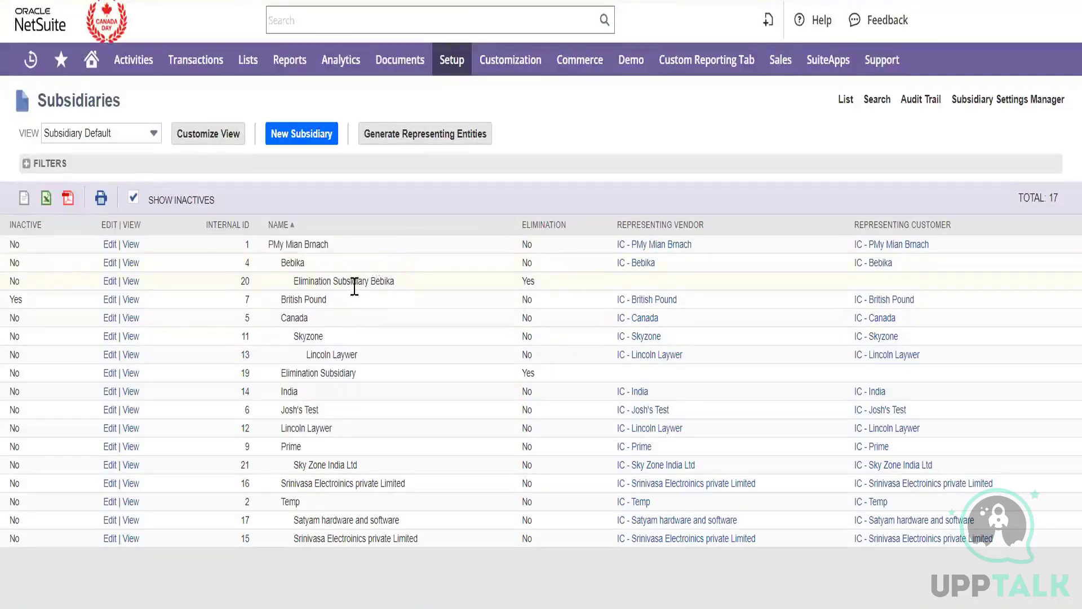
{"action": "triple_click", "coordinate": [354, 287]}
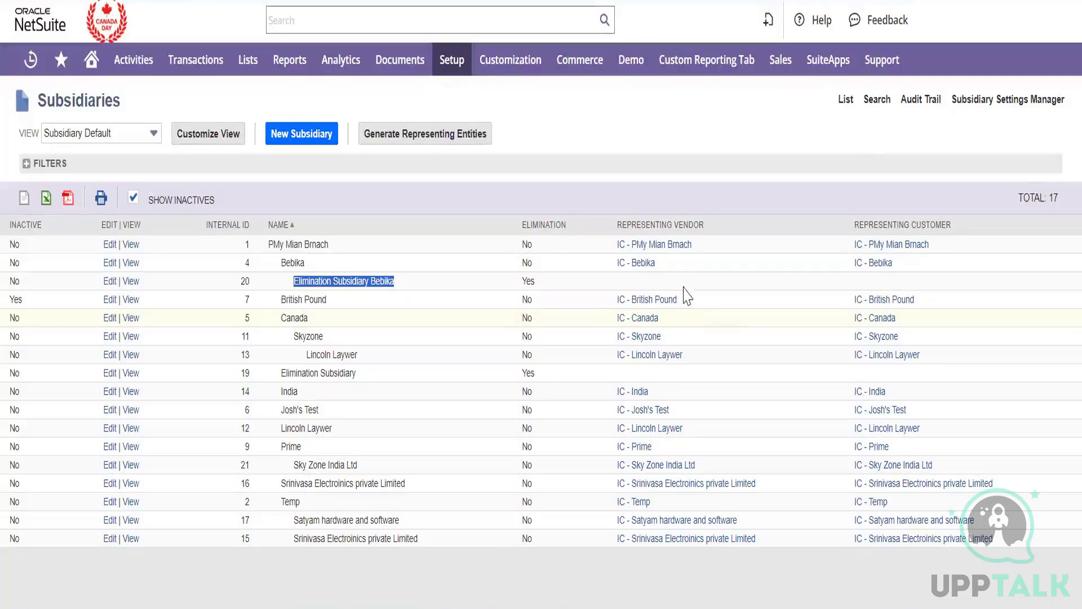
- Open the accounting setup's Intercompany Preferences page in a new browser tab
{"action": "mouse_move", "coordinate": [449, 71]}
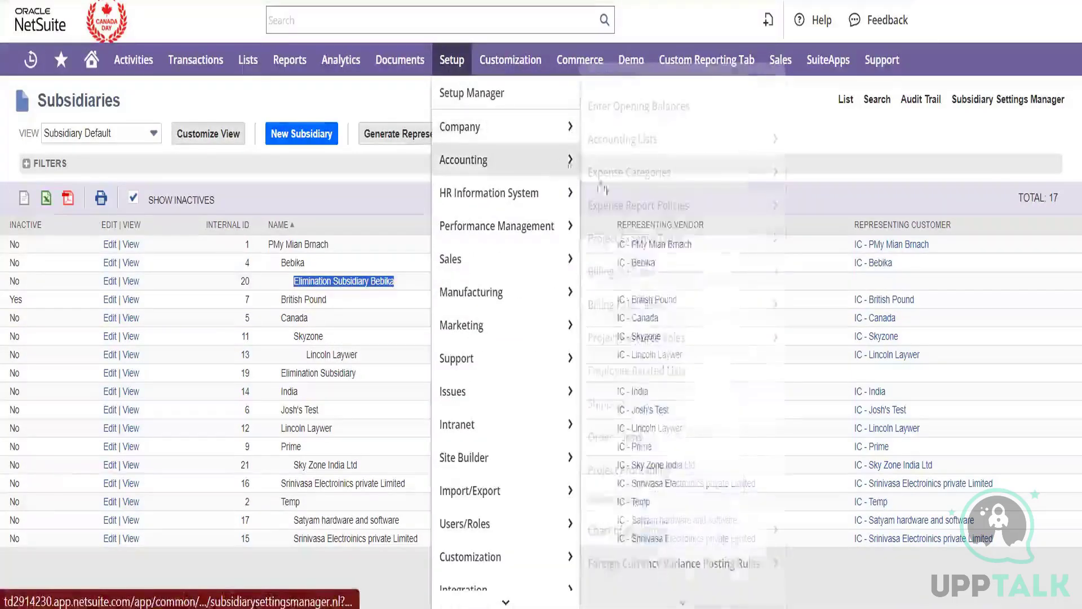
{"action": "mouse_move", "coordinate": [562, 163]}
{"action": "scroll", "coordinate": [659, 338], "scroll_direction": "down", "scroll_amount": 7}
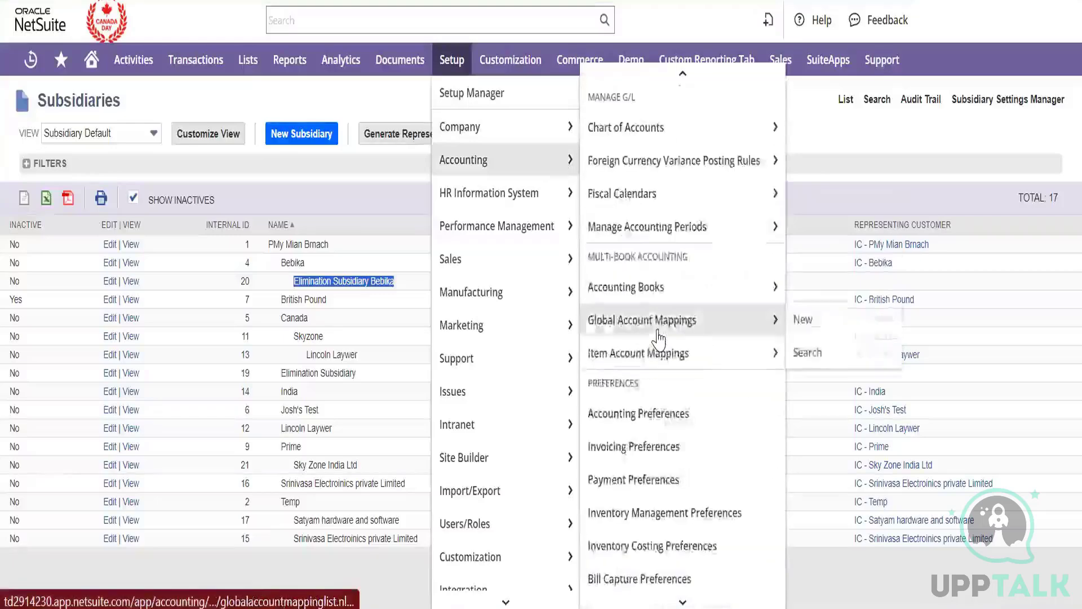
{"action": "scroll", "coordinate": [658, 339], "scroll_direction": "down", "scroll_amount": 5}
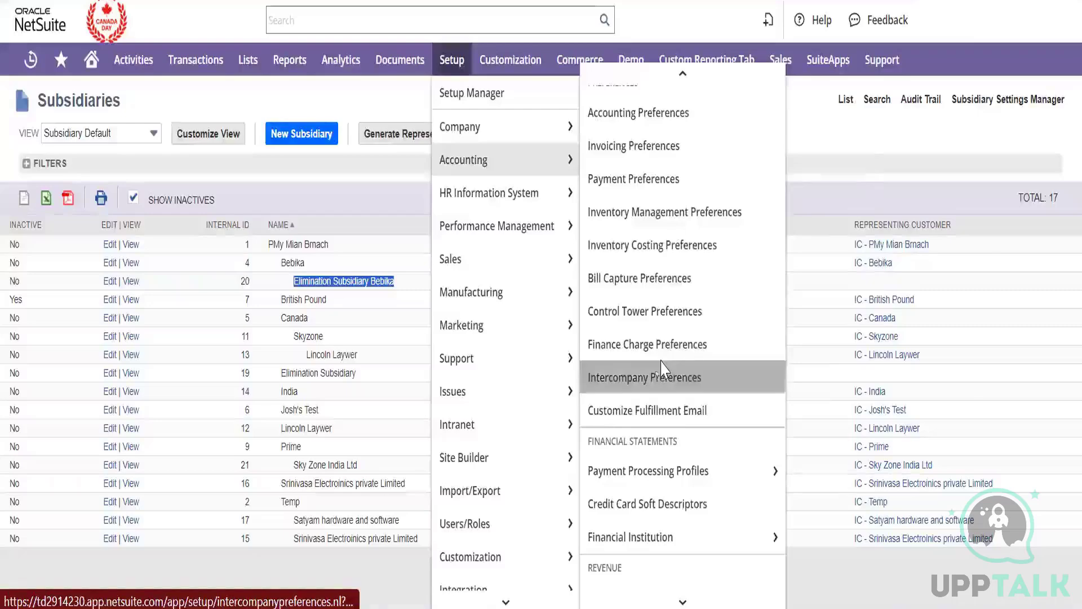
{"action": "right_click", "coordinate": [662, 371]}
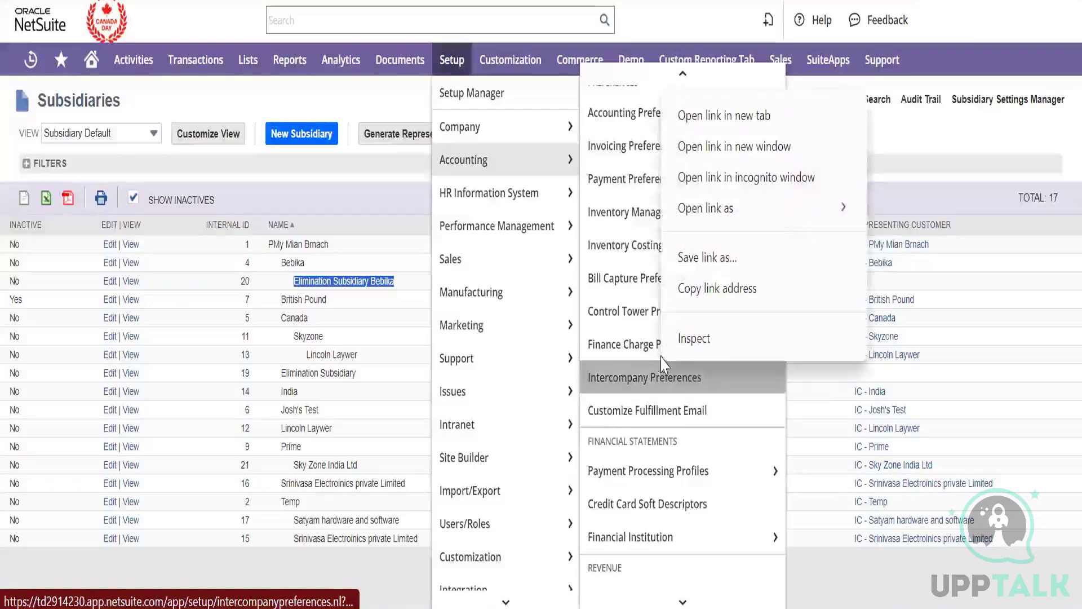
{"action": "left_click", "coordinate": [715, 115]}
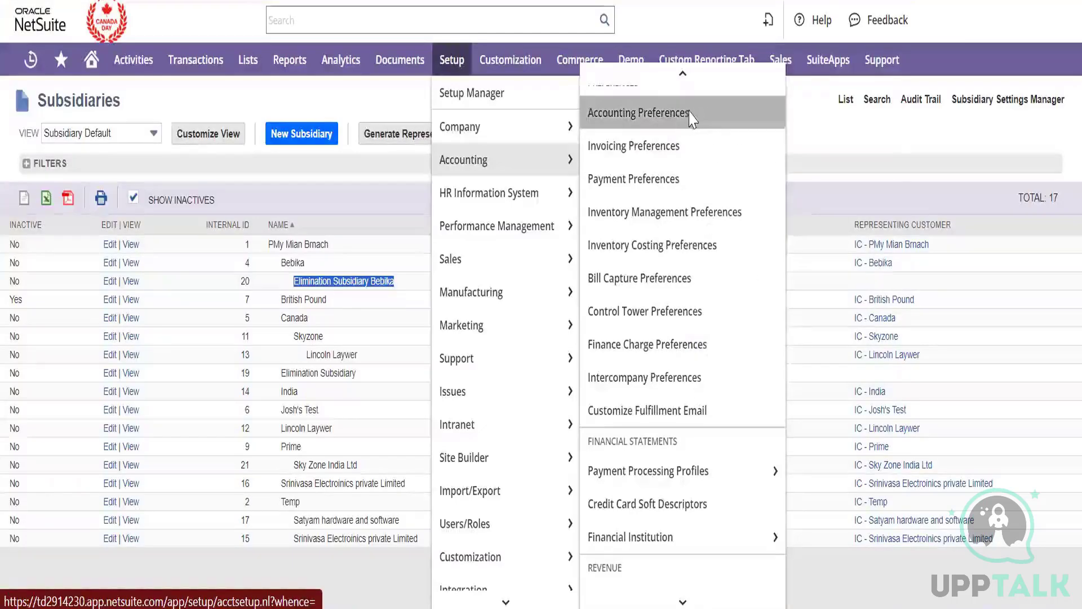
- Open Accounting Preferences in a new browser tab and switch to it
{"action": "right_click", "coordinate": [690, 115]}
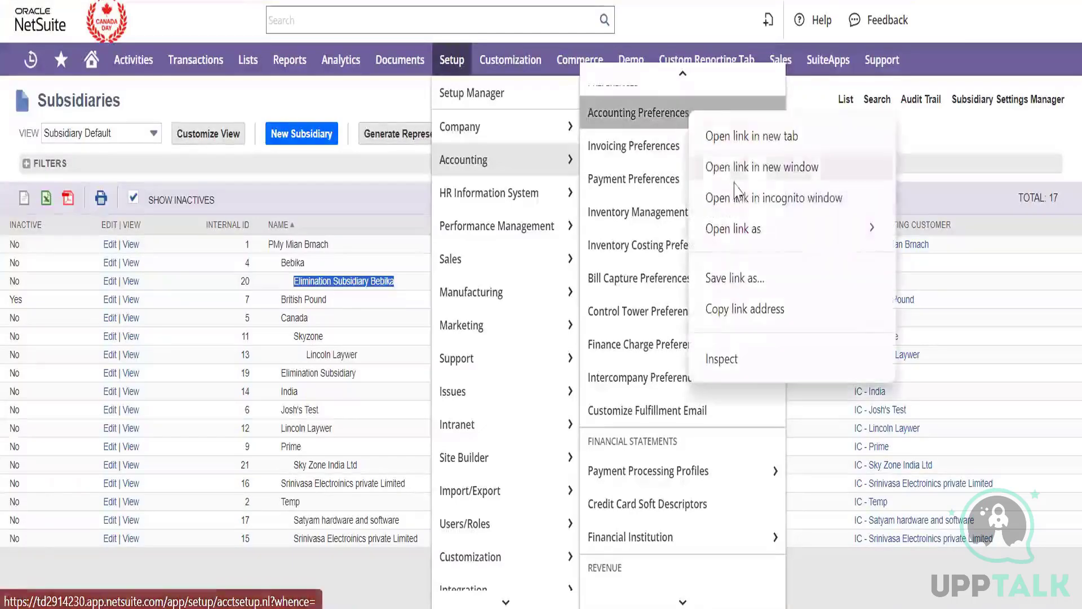
{"action": "left_click", "coordinate": [734, 137]}
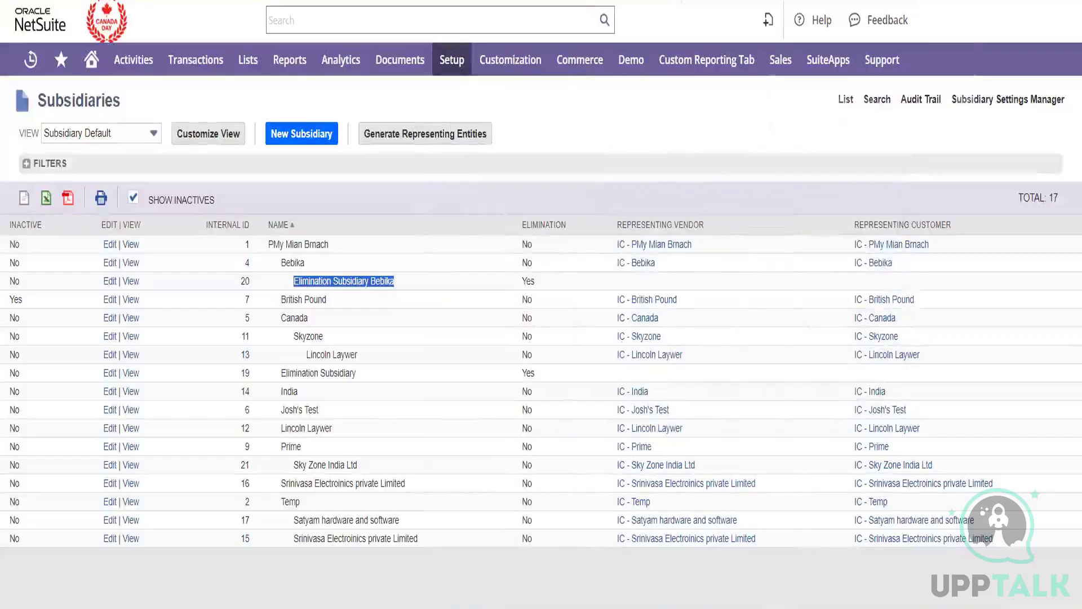
{"action": "key", "text": "ctrl+Tab"}
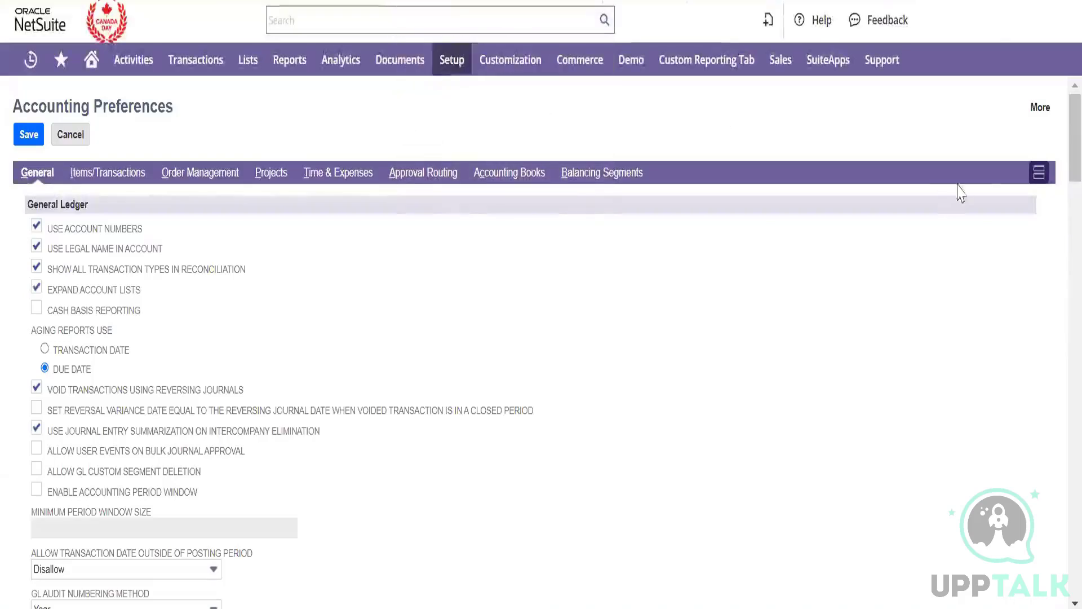
- Show all Accounting Preferences sections on one page and search it for the intercompany settings and the ICJE auto balance accounts
{"action": "left_click", "coordinate": [1039, 175]}
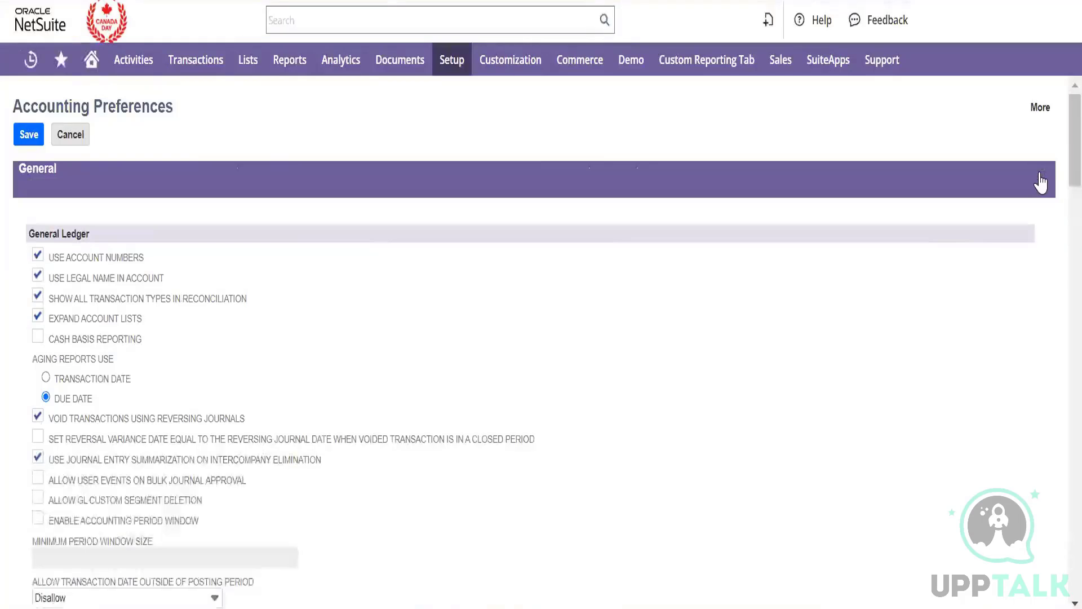
{"action": "key", "text": "ctrl+f"}
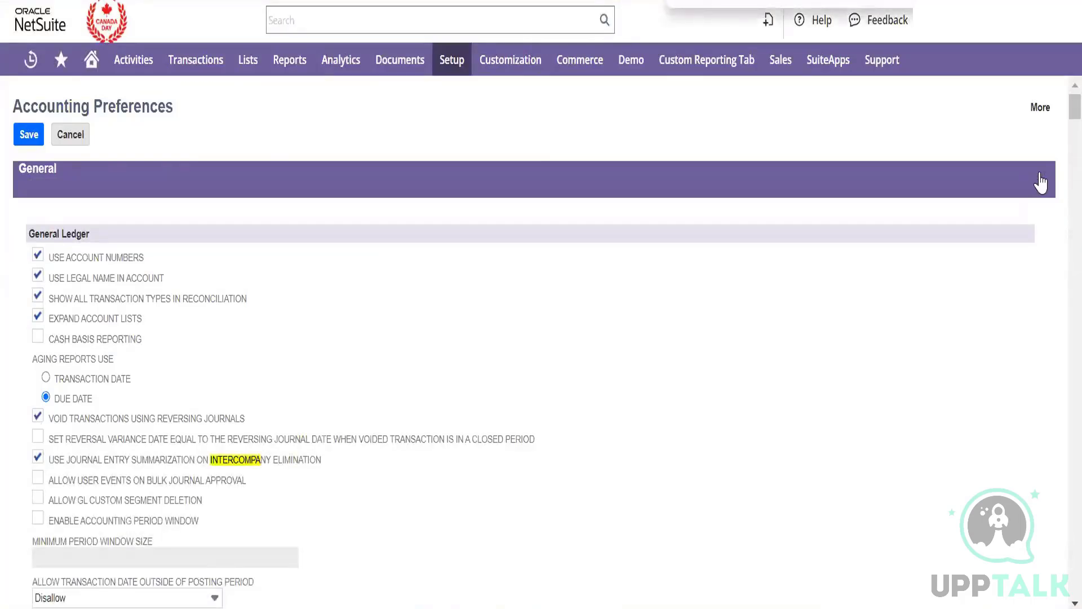
{"action": "key", "text": "Return"}
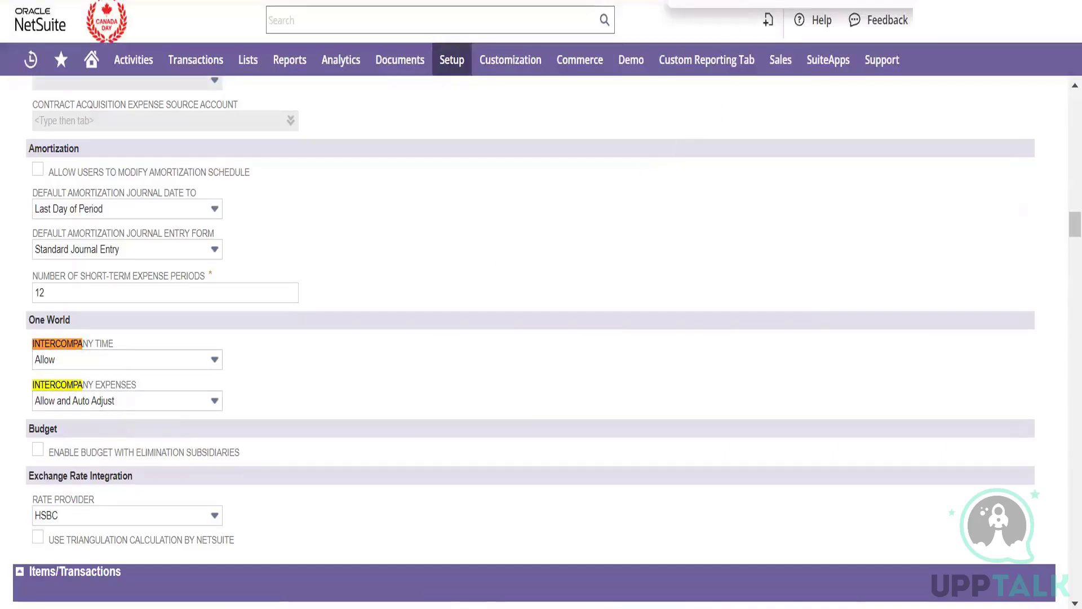
{"action": "type", "text": "ICJE"}
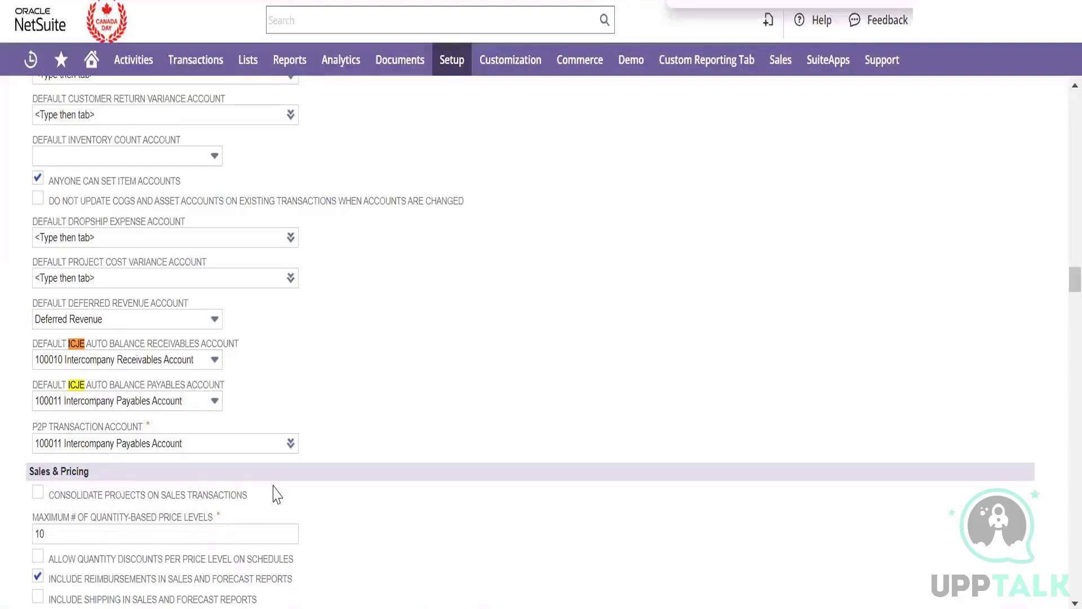
{"action": "scroll", "coordinate": [276, 495], "scroll_direction": "down", "scroll_amount": 1}
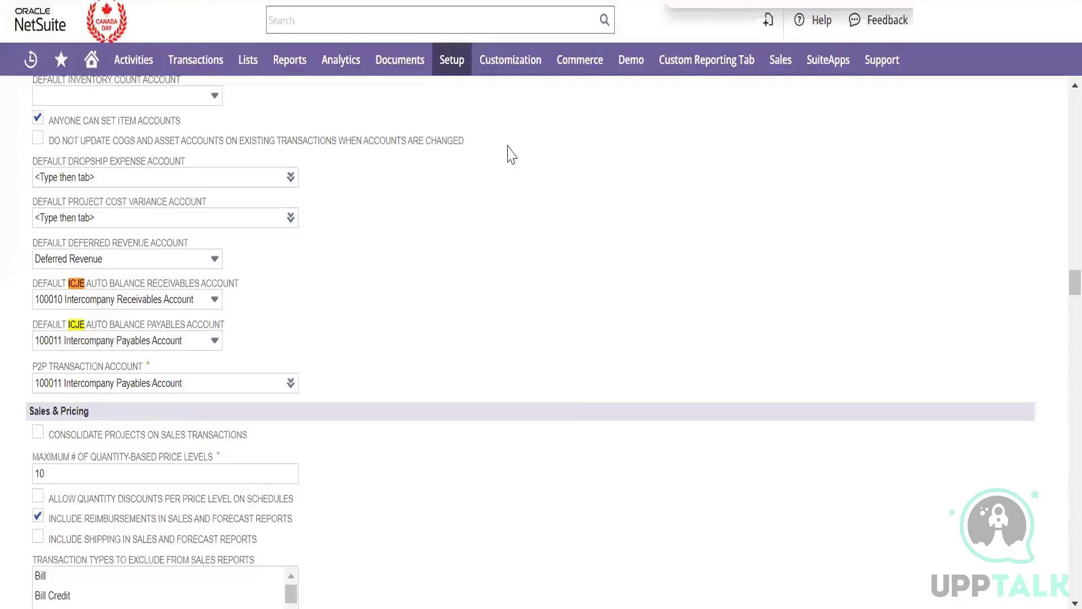
- Open the Chart of Accounts from the accounting setup in a new browser tab and switch to it
{"action": "mouse_move", "coordinate": [449, 66]}
{"action": "mouse_move", "coordinate": [471, 122]}
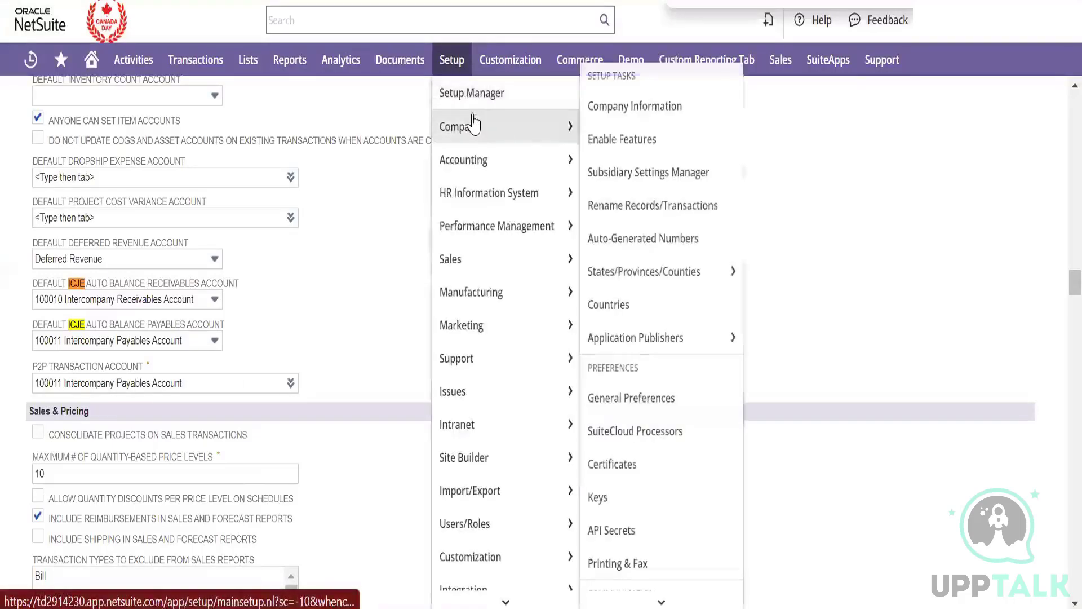
{"action": "scroll", "coordinate": [641, 222], "scroll_direction": "down", "scroll_amount": 8}
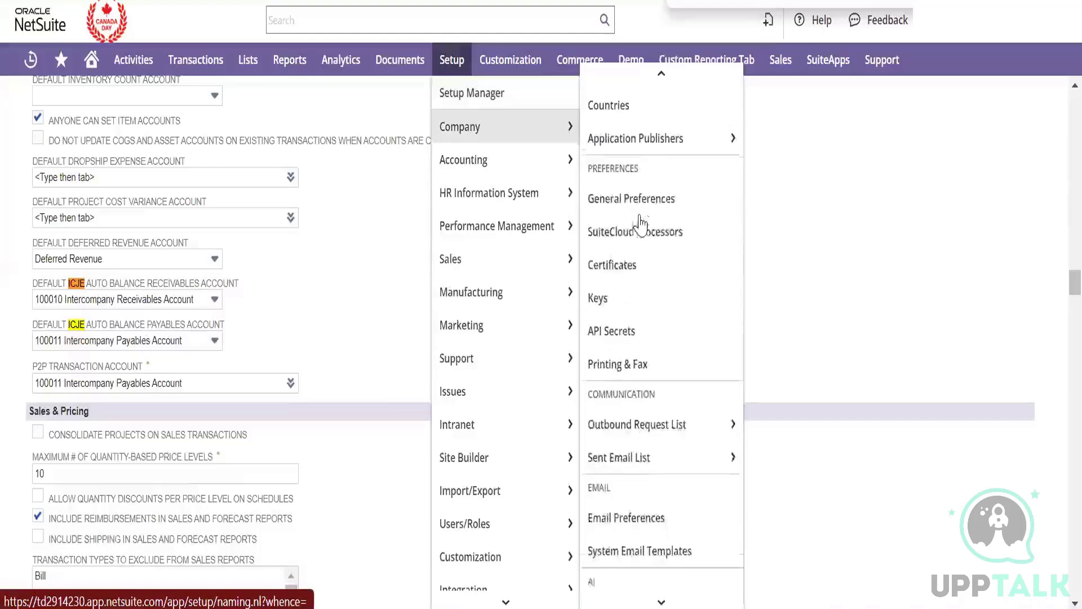
{"action": "scroll", "coordinate": [641, 223], "scroll_direction": "down", "scroll_amount": 5}
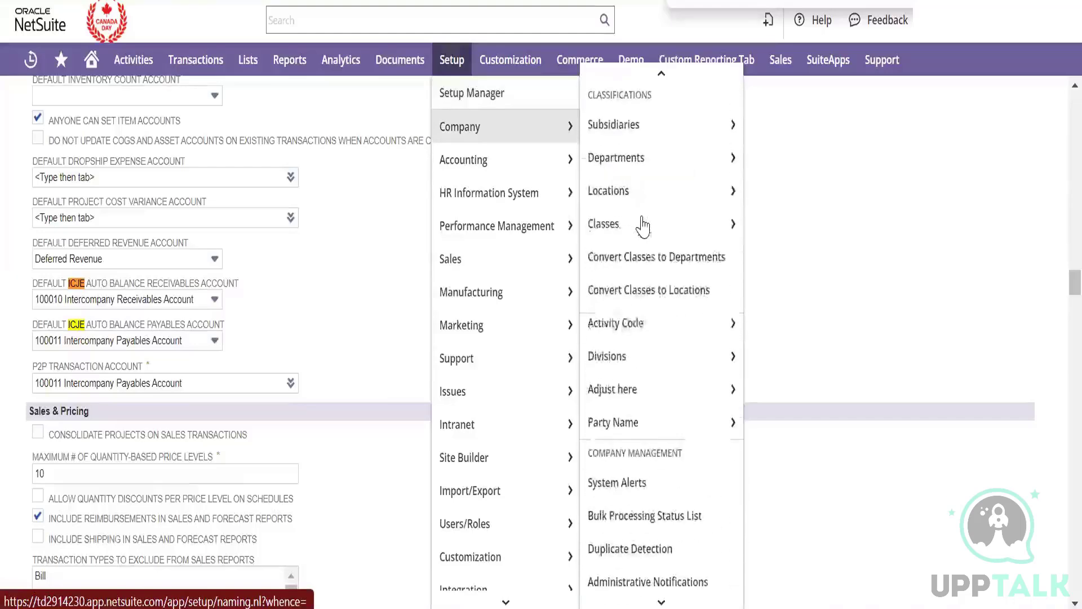
{"action": "mouse_move", "coordinate": [559, 160]}
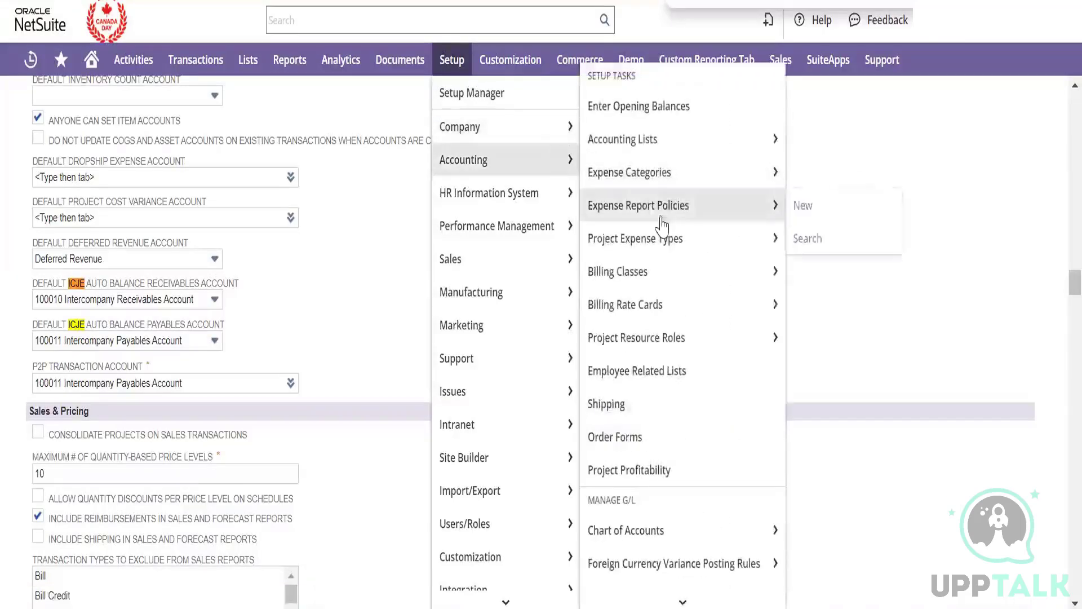
{"action": "scroll", "coordinate": [662, 226], "scroll_direction": "down", "scroll_amount": 5}
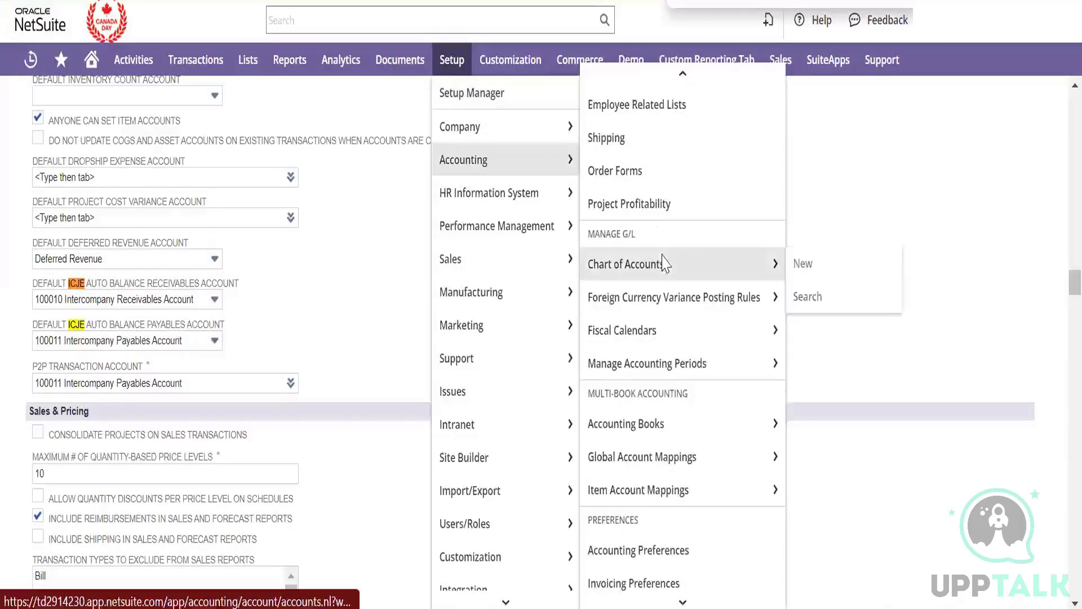
{"action": "right_click", "coordinate": [705, 265]}
{"action": "left_click", "coordinate": [707, 268]}
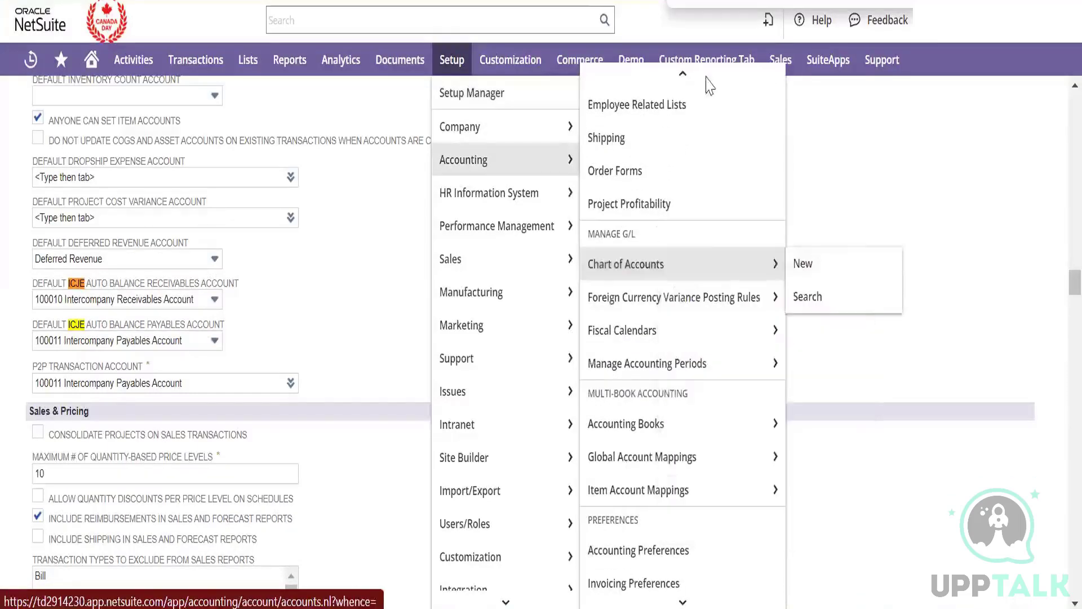
{"action": "left_click", "coordinate": [690, 1]}
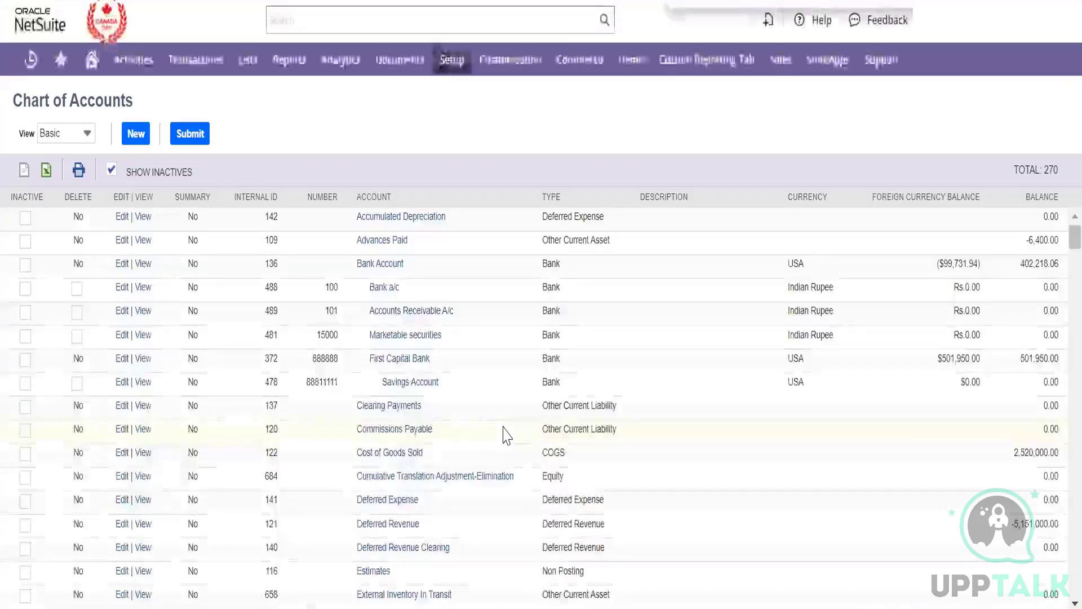
- Search the Chart of Accounts page for "intercompan" and go through the matching accounts
{"action": "type", "text": "intercompan"}
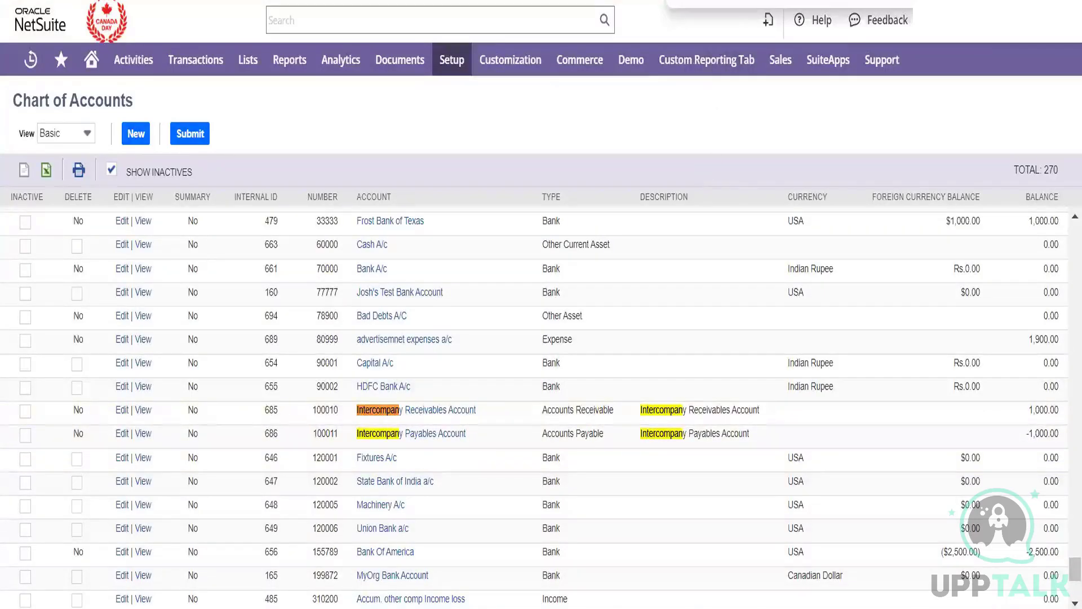
{"action": "key", "text": "Return"}
{"action": "key", "text": "Return"}
{"action": "key", "text": "Return"}
{"action": "key", "text": "Return"}
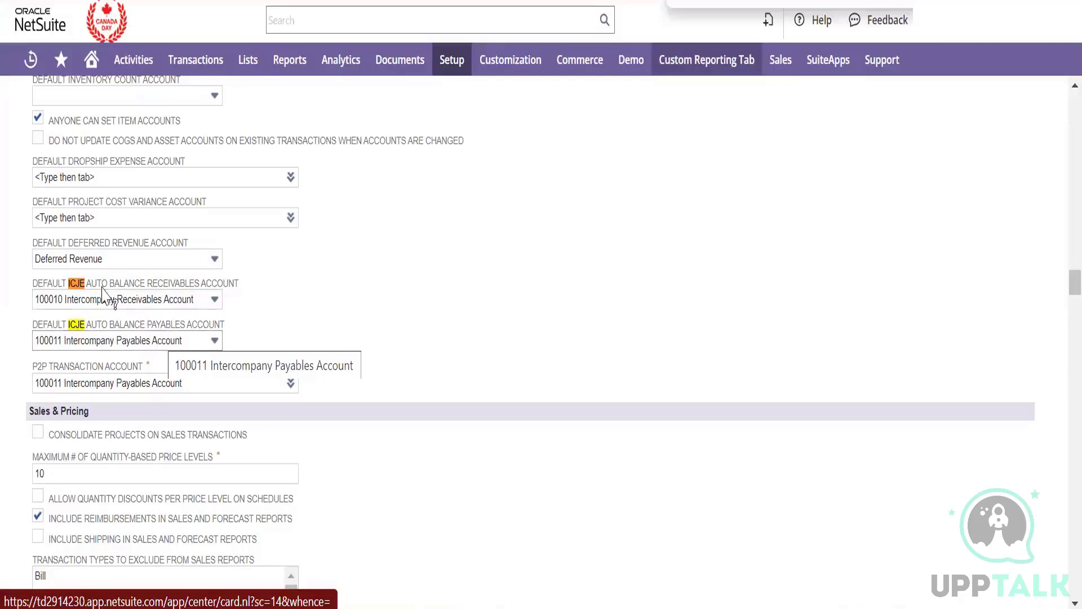
- Switch to Intercompany Preferences and review the default accounts, cross charge settings and the representing entities generation option and prefix
{"action": "mouse_move", "coordinate": [400, 60]}
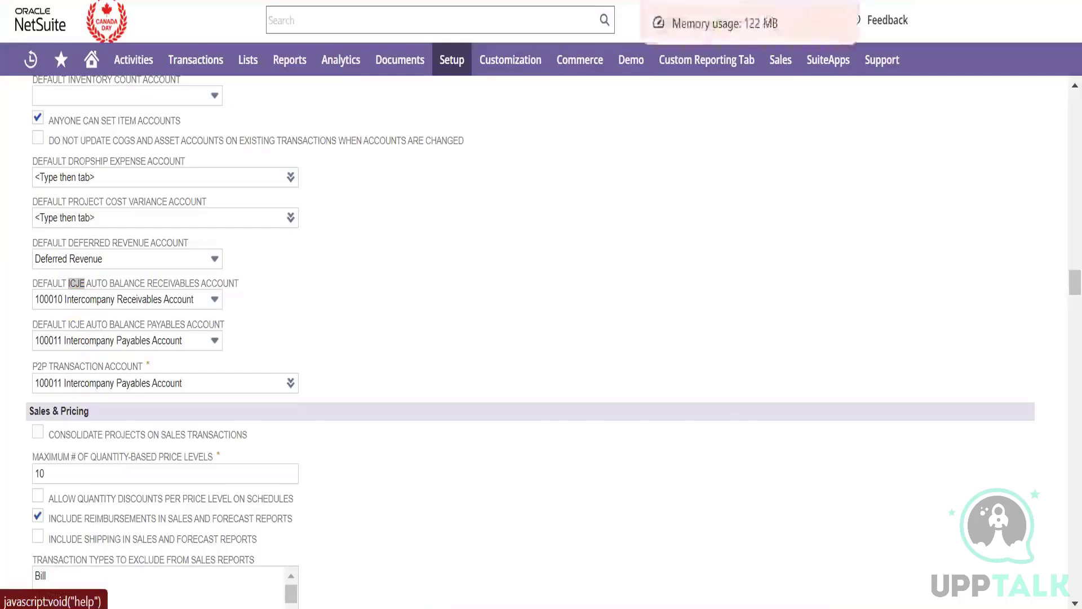
{"action": "left_click", "coordinate": [705, 1]}
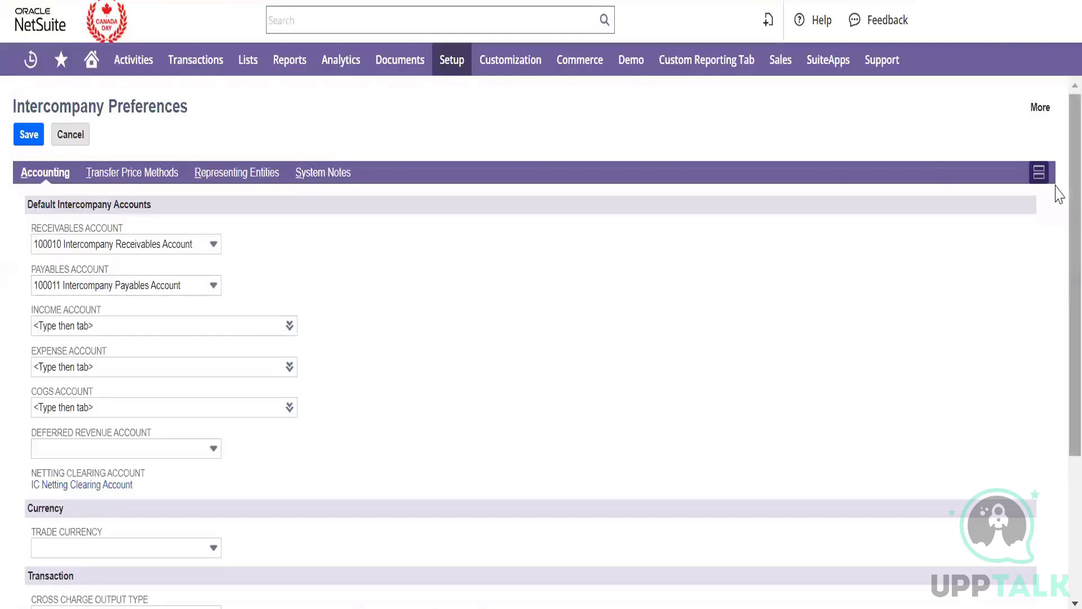
{"action": "scroll", "coordinate": [1059, 197], "scroll_direction": "down", "scroll_amount": 1}
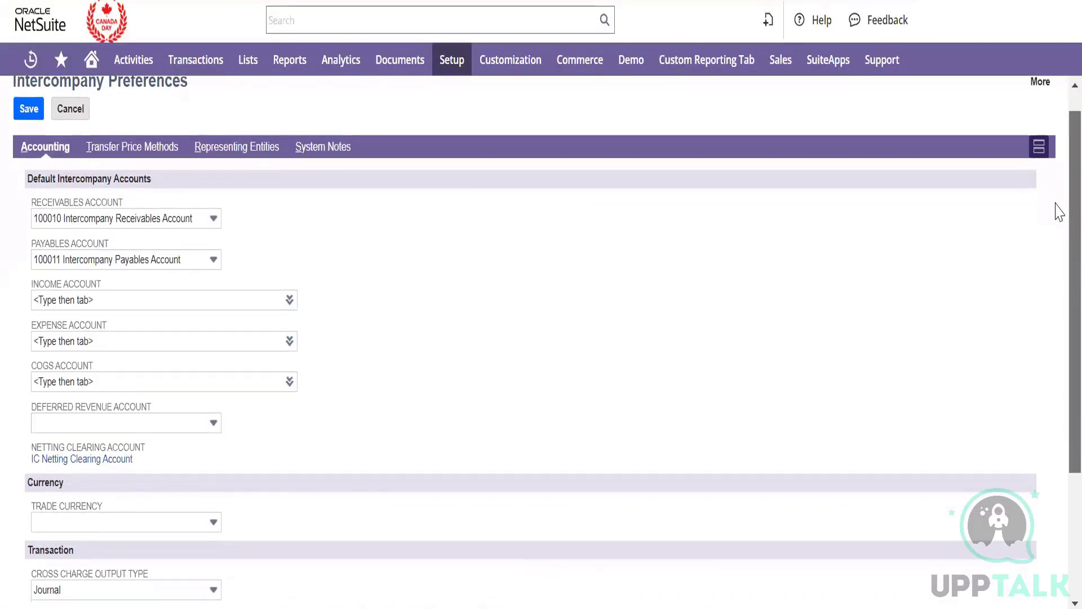
{"action": "scroll", "coordinate": [1058, 217], "scroll_direction": "down", "scroll_amount": 1}
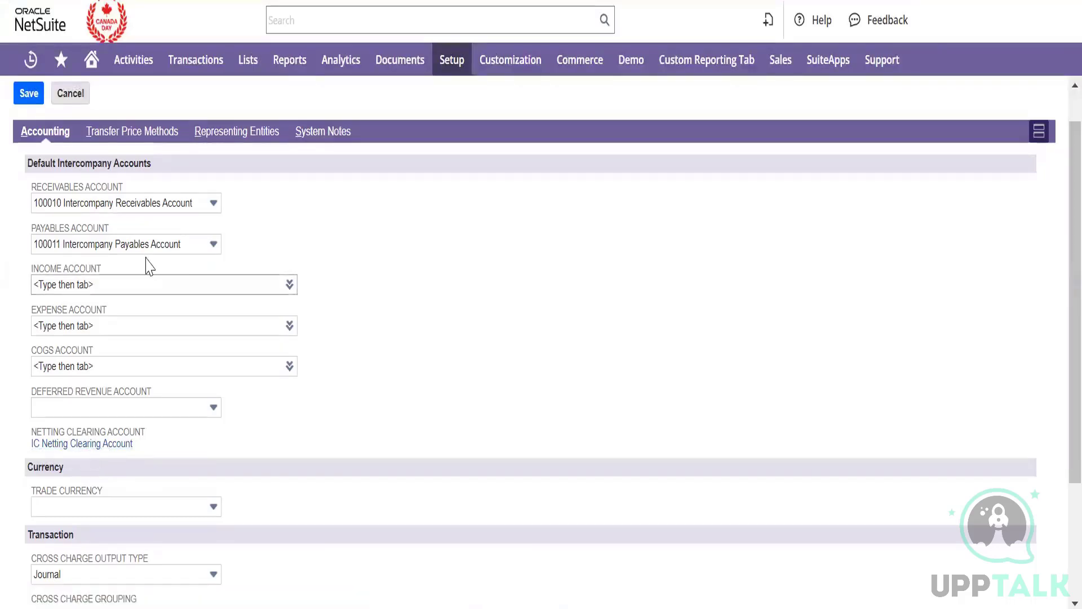
{"action": "scroll", "coordinate": [193, 372], "scroll_direction": "up", "scroll_amount": 1}
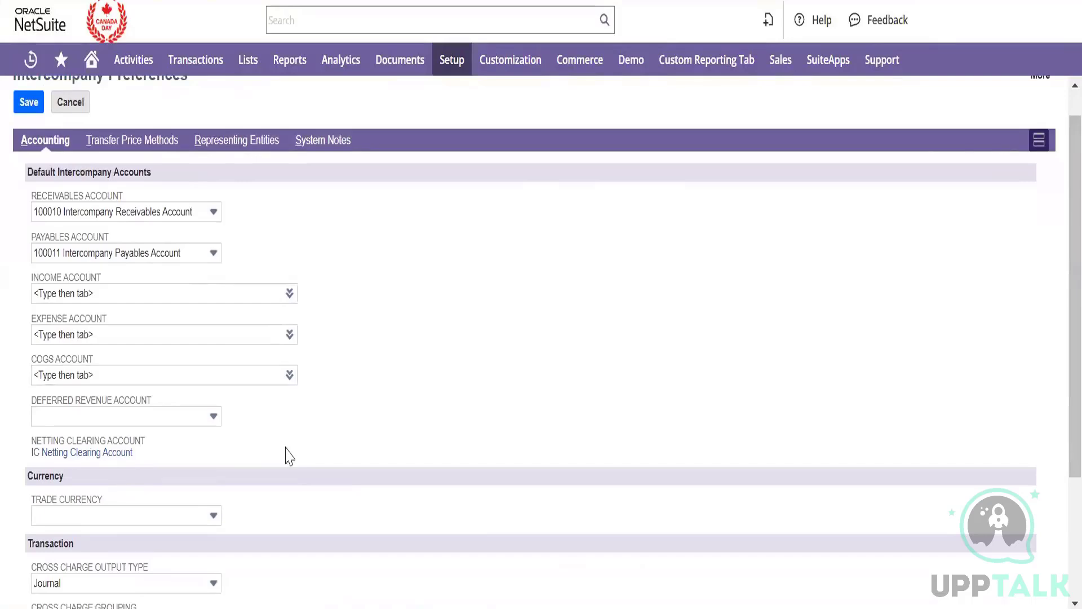
{"action": "scroll", "coordinate": [285, 454], "scroll_direction": "down", "scroll_amount": 3}
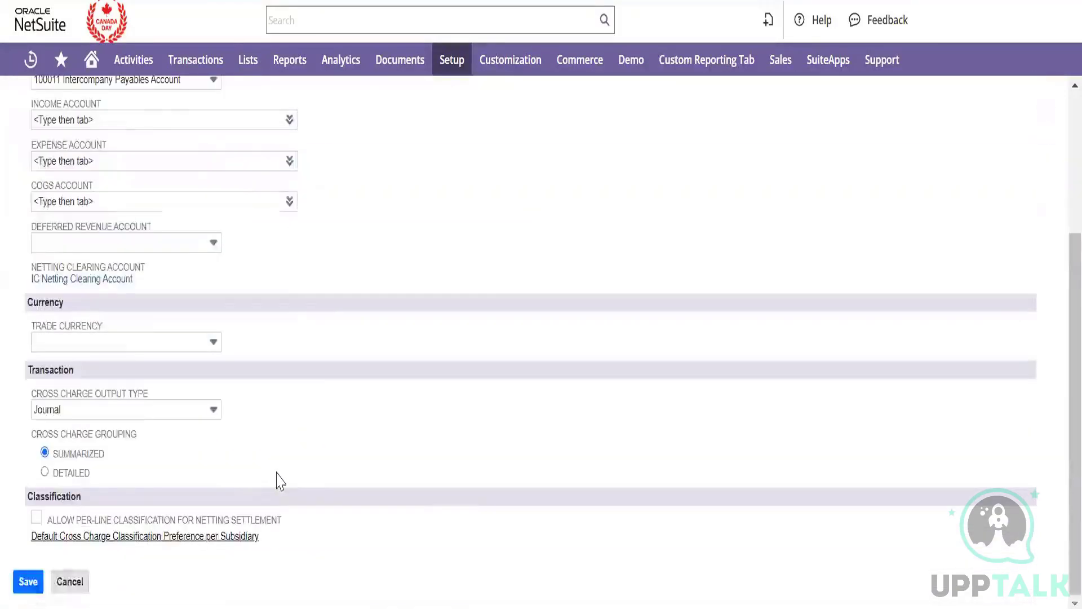
{"action": "scroll", "coordinate": [278, 478], "scroll_direction": "up", "scroll_amount": 4}
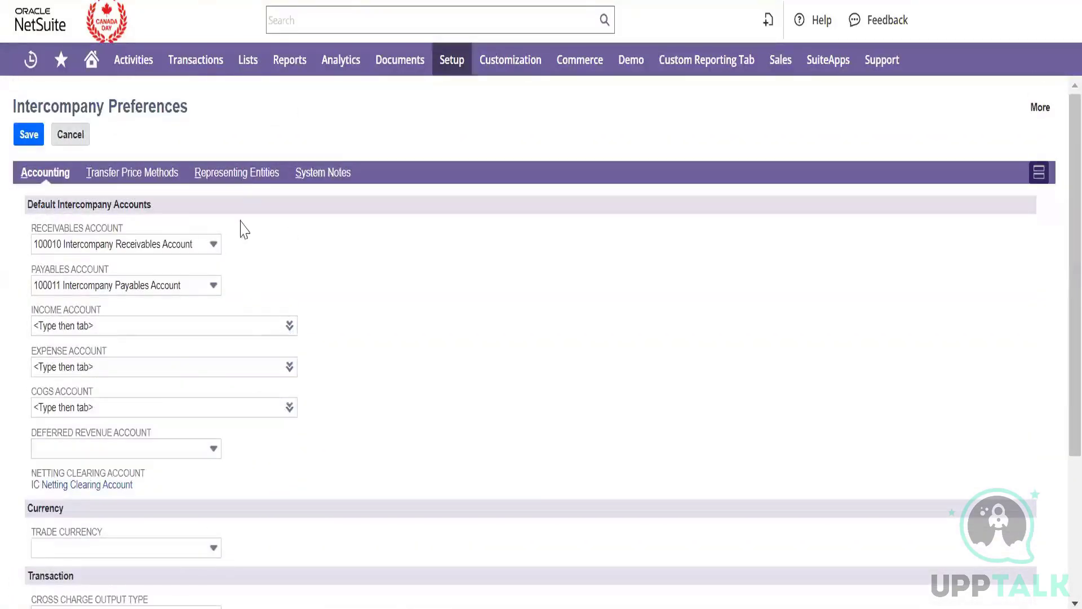
{"action": "left_click", "coordinate": [236, 174]}
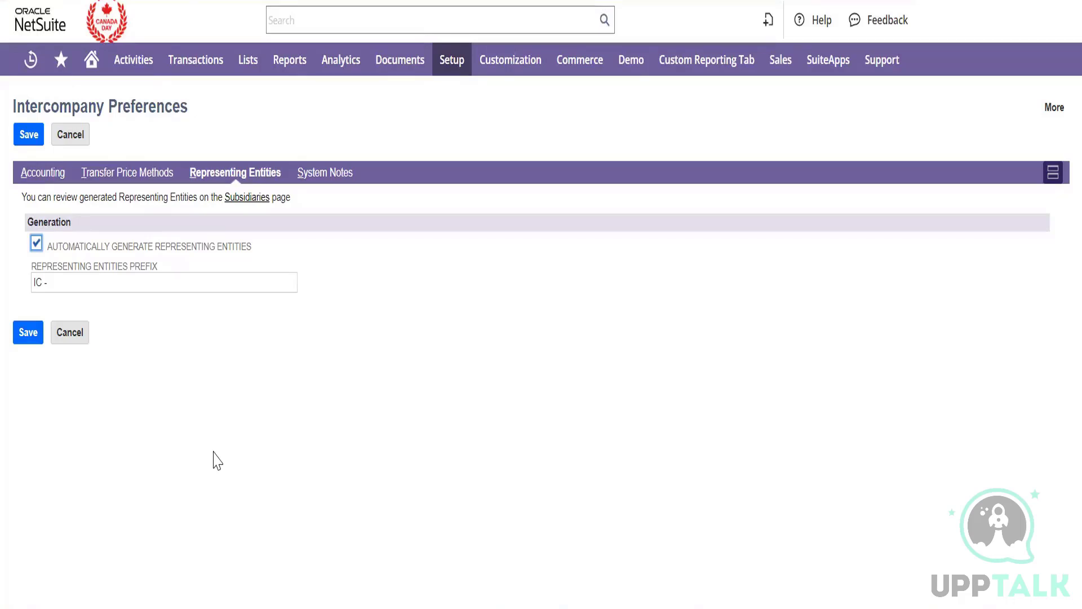
{"action": "left_click", "coordinate": [75, 282]}
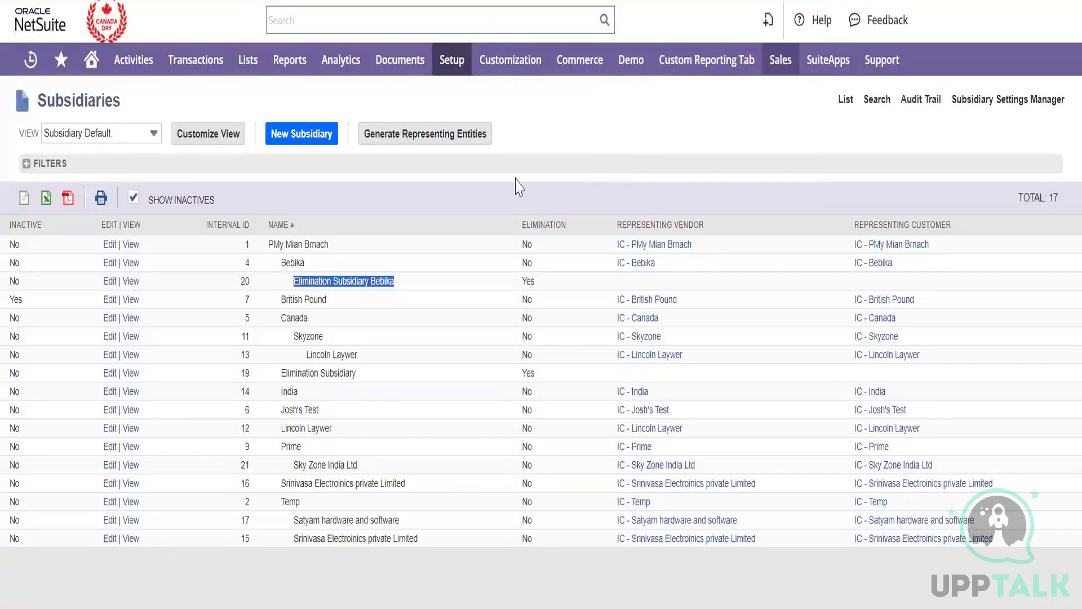
- From the Subsidiaries list, open PMy Mian Brnach's representing vendor in a new tab and examine its represented subsidiary and vendor ID
{"action": "mouse_move", "coordinate": [667, 252]}
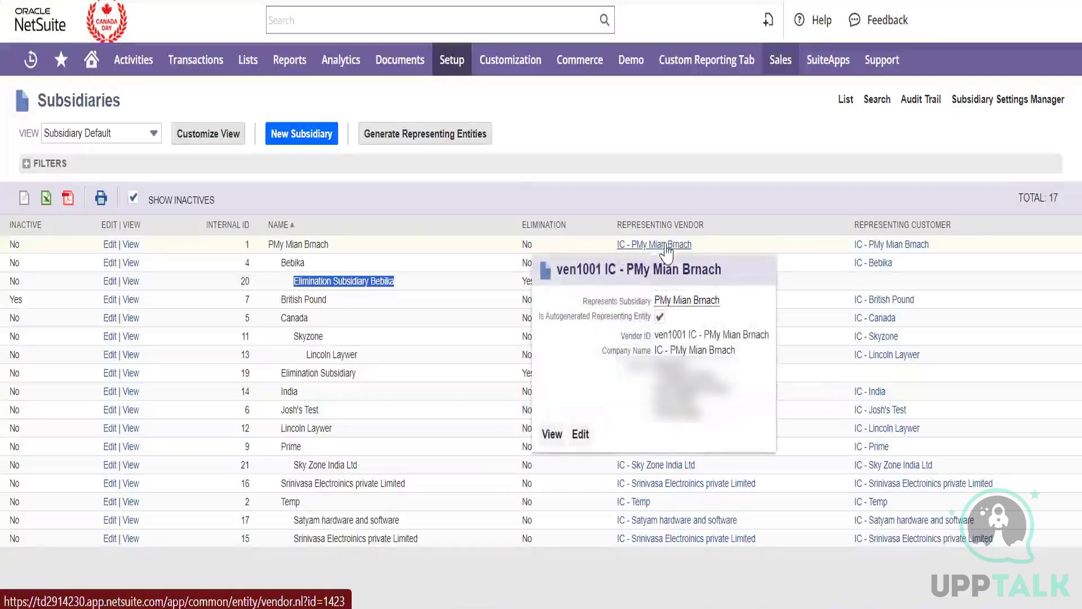
{"action": "right_click", "coordinate": [668, 249]}
{"action": "left_click", "coordinate": [679, 266]}
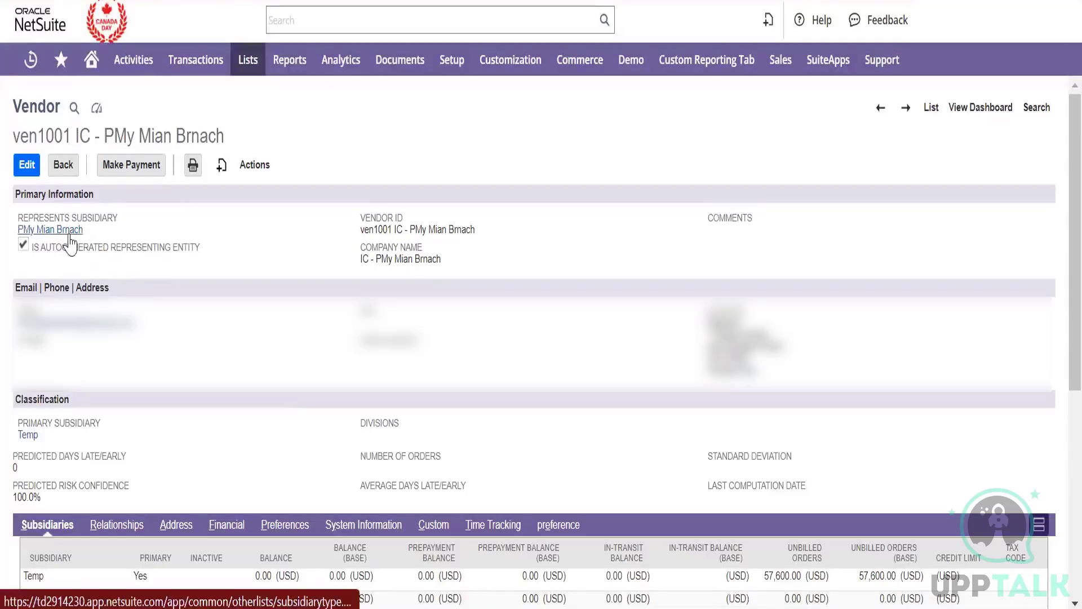
{"action": "triple_click", "coordinate": [437, 228]}
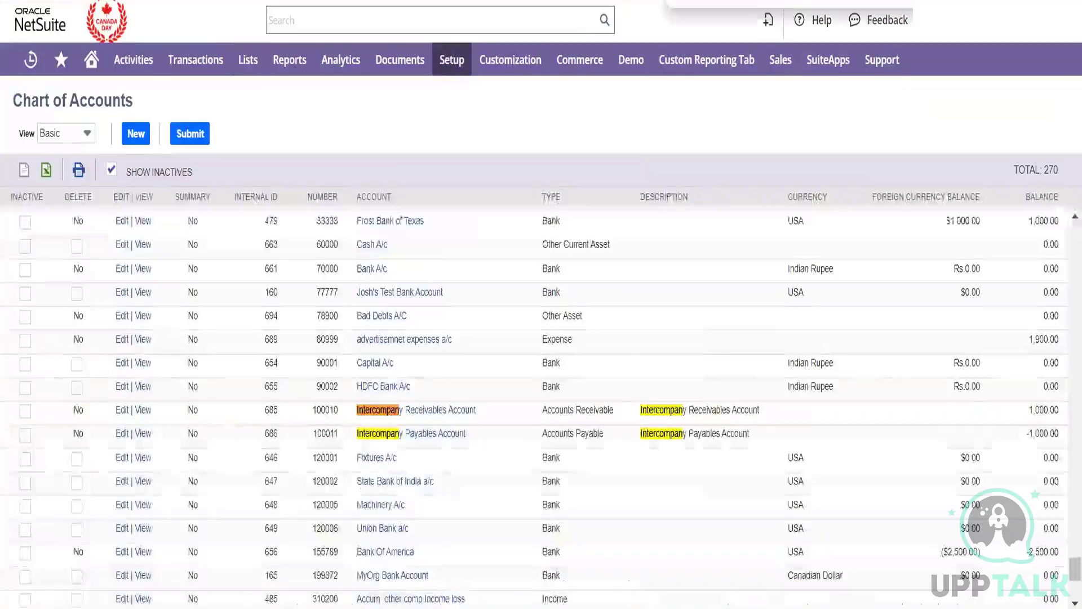
- Return to the Subsidiaries list, open PMy Mian Brnach's representing customer in a new tab and examine its primary information and assigned subsidiaries
{"action": "left_click", "coordinate": [428, 2]}
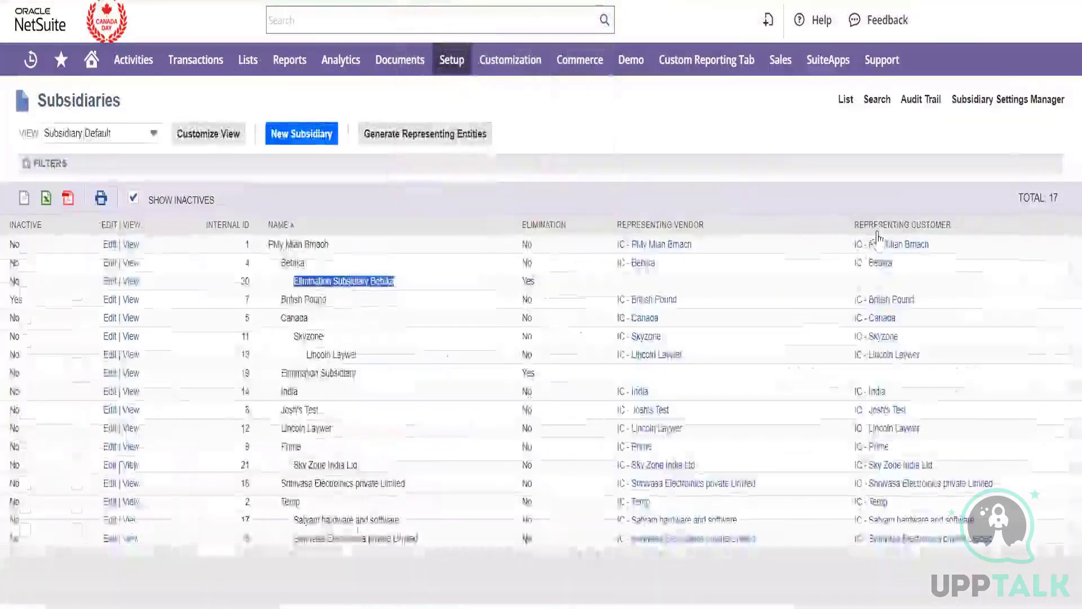
{"action": "right_click", "coordinate": [881, 256]}
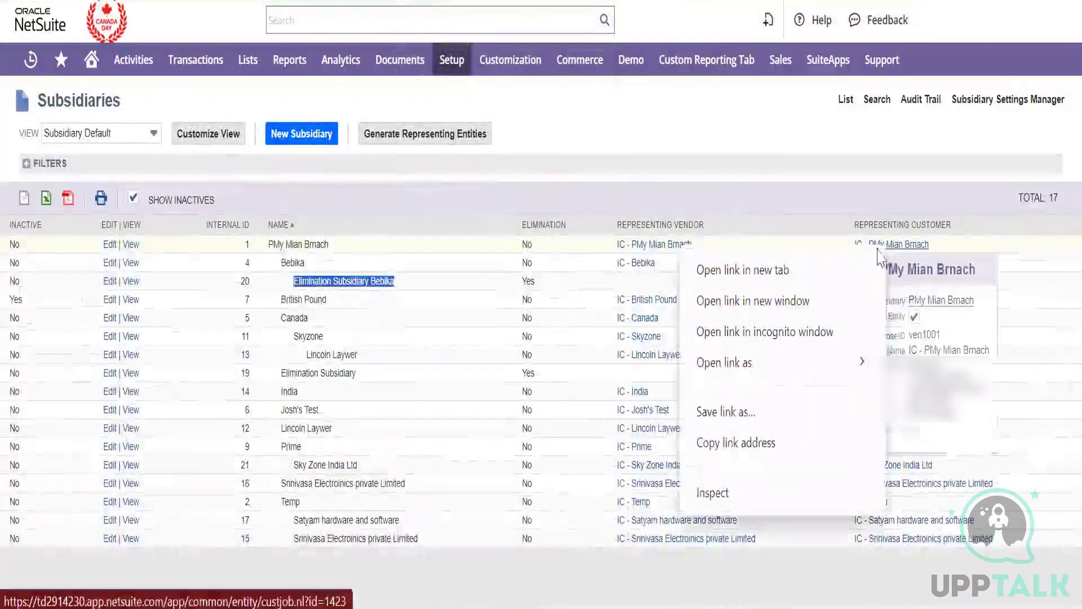
{"action": "left_click", "coordinate": [844, 263]}
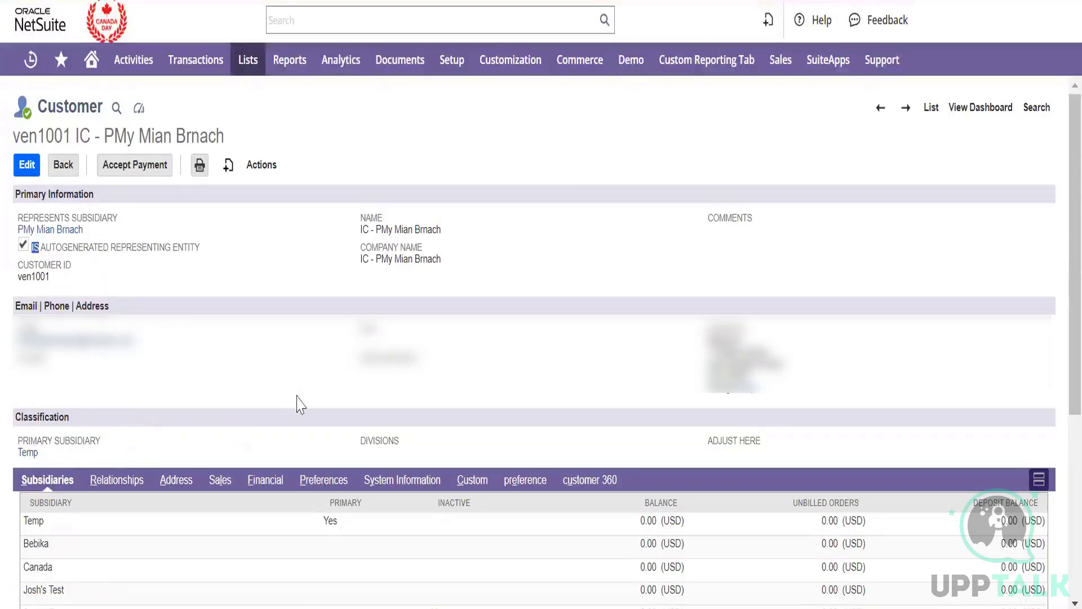
{"action": "scroll", "coordinate": [668, 372], "scroll_direction": "down", "scroll_amount": 3}
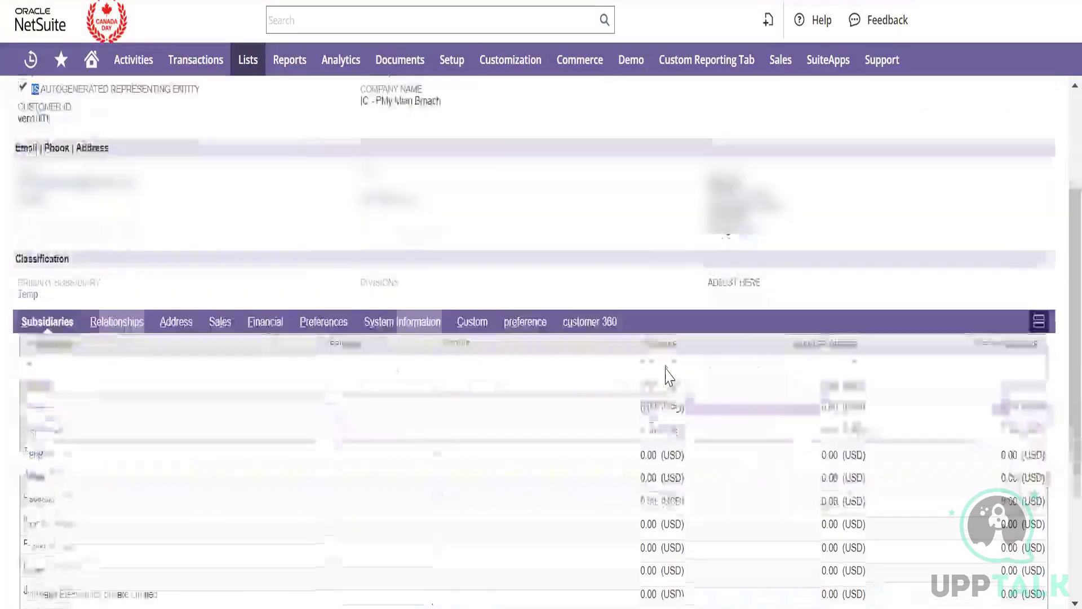
{"action": "scroll", "coordinate": [666, 370], "scroll_direction": "up", "scroll_amount": 3}
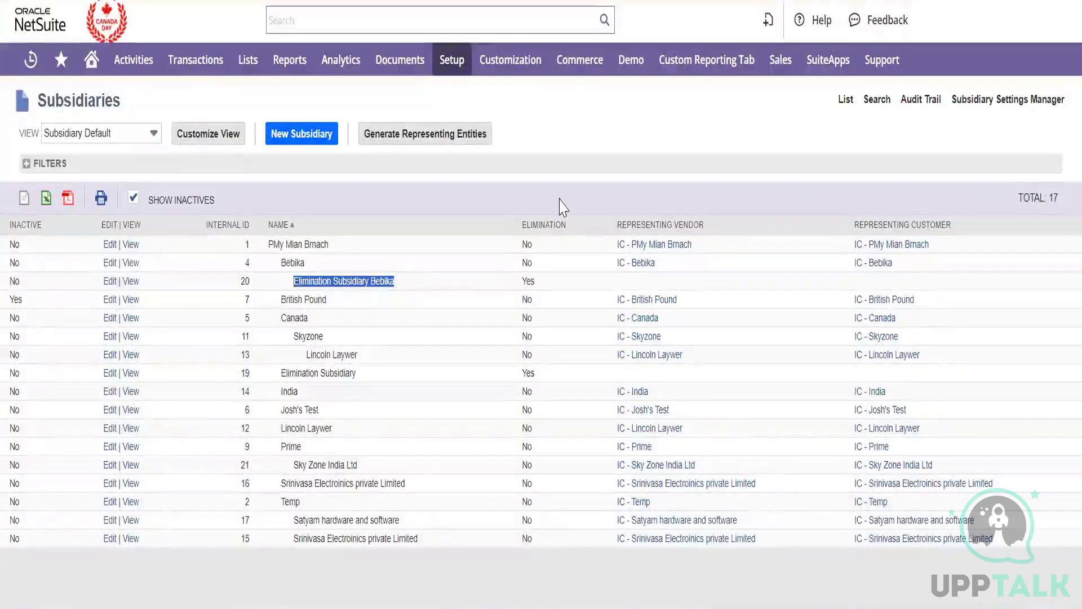
- Open the list of intercompany journal entries in a new tab
{"action": "mouse_move", "coordinate": [214, 62]}
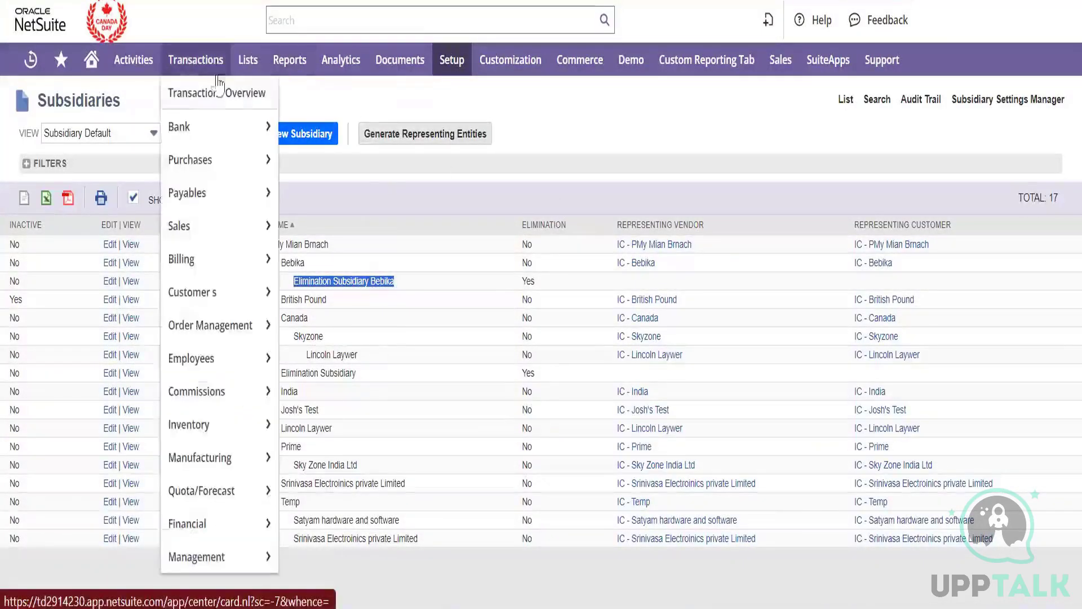
{"action": "mouse_move", "coordinate": [220, 282]}
{"action": "mouse_move", "coordinate": [186, 523]}
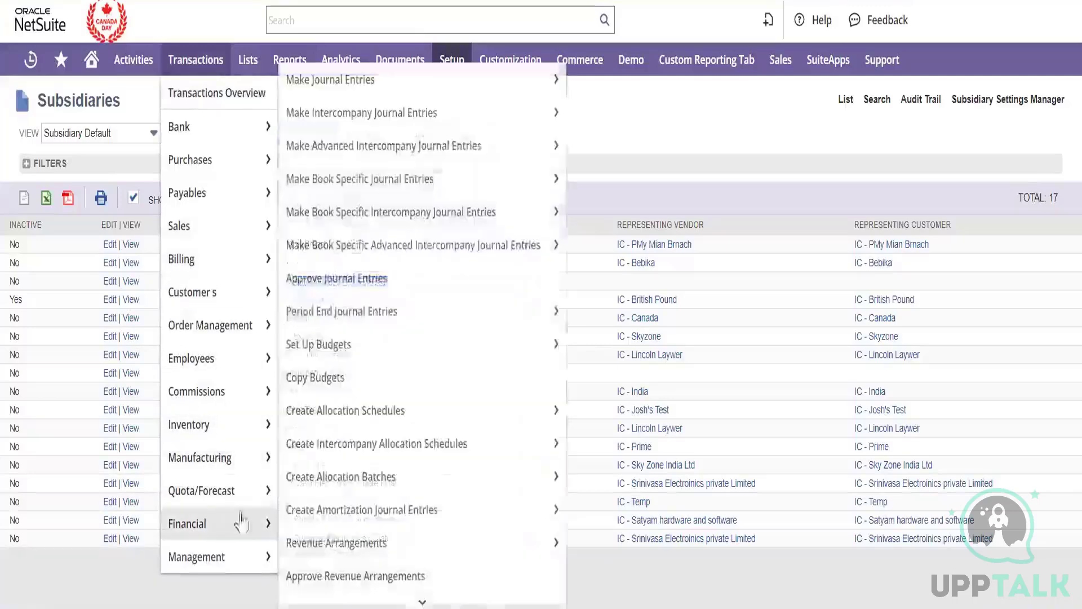
{"action": "mouse_move", "coordinate": [330, 523]}
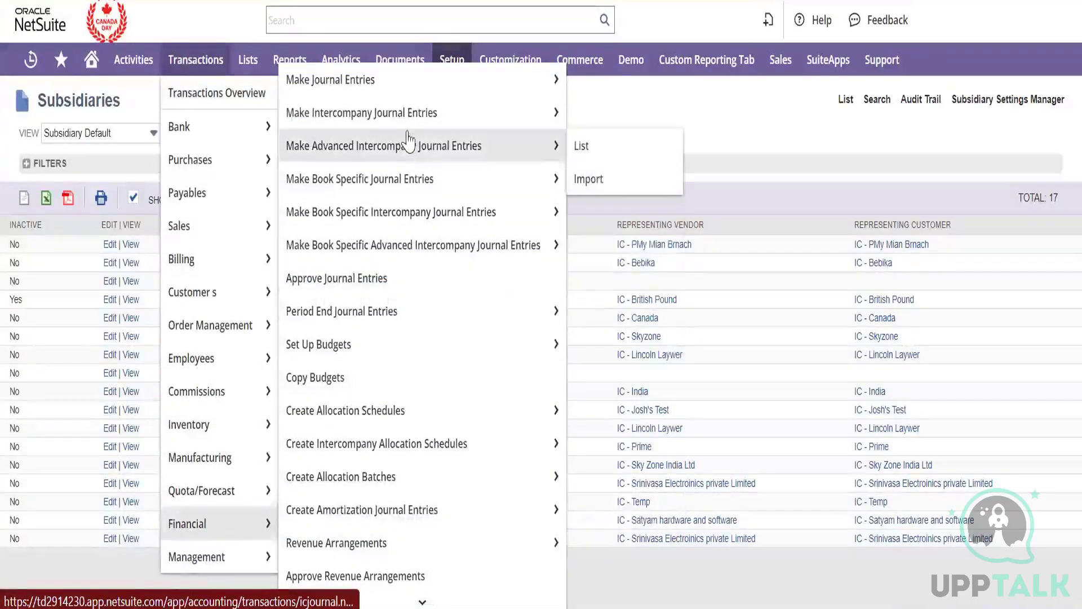
{"action": "mouse_move", "coordinate": [411, 123]}
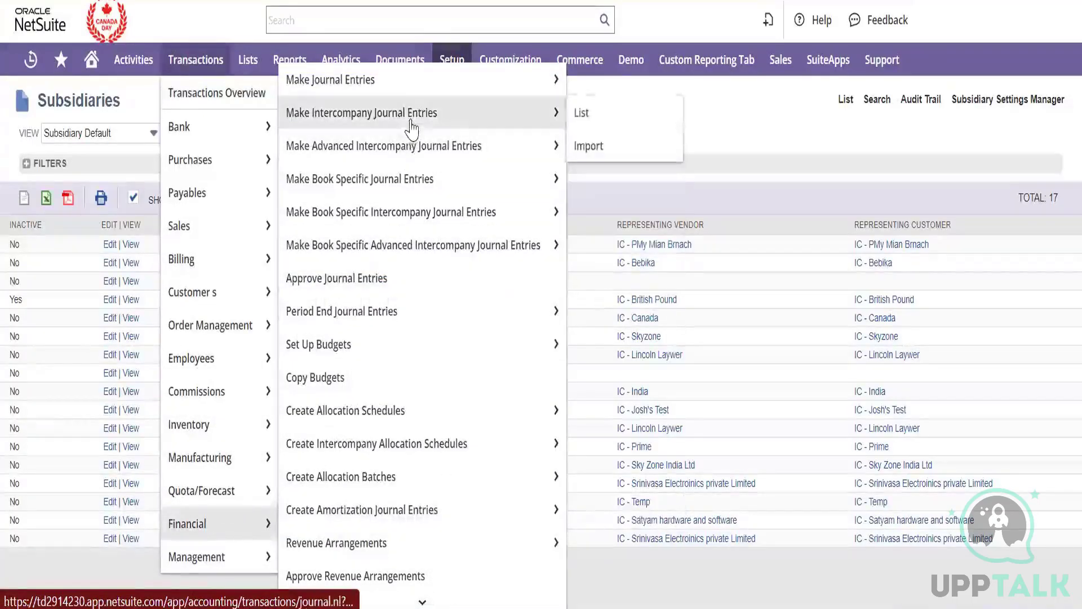
{"action": "right_click", "coordinate": [597, 113]}
{"action": "left_click", "coordinate": [623, 134]}
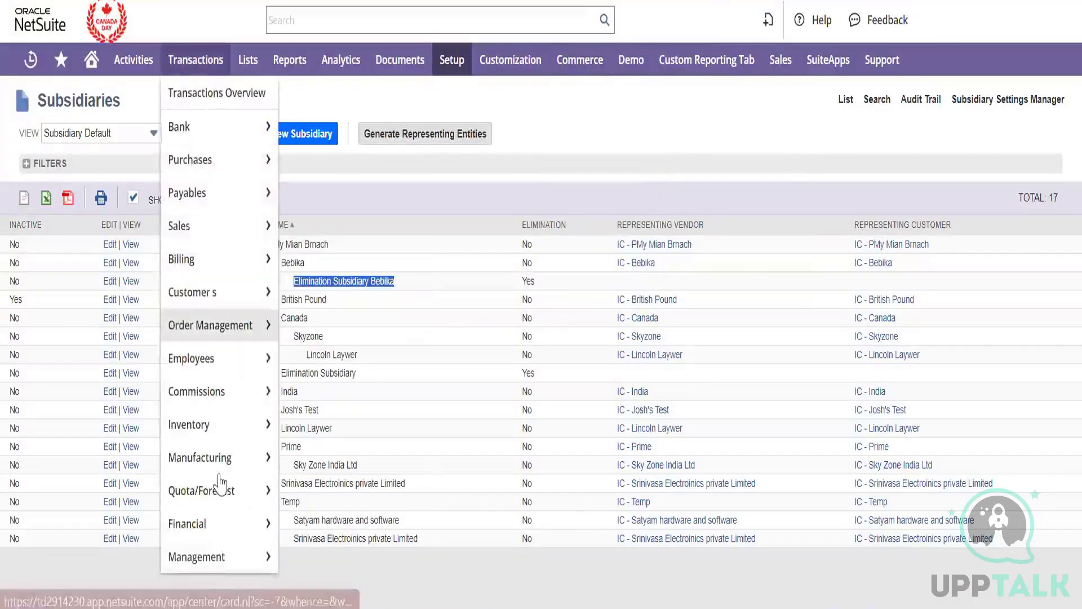
- Open the list of advanced intercompany journal entries in a new tab
{"action": "mouse_move", "coordinate": [225, 523]}
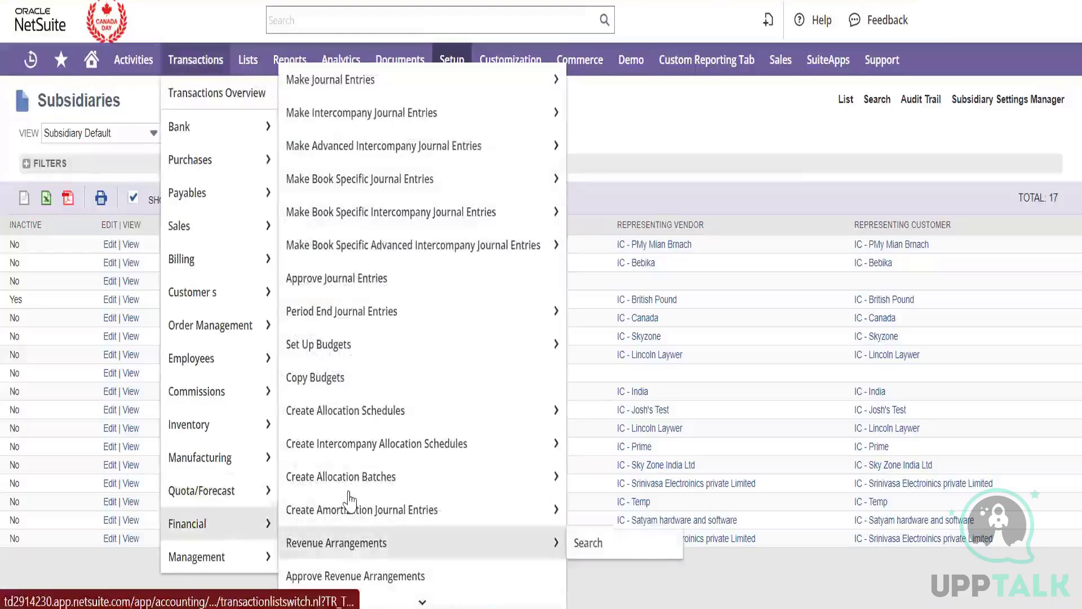
{"action": "mouse_move", "coordinate": [560, 173]}
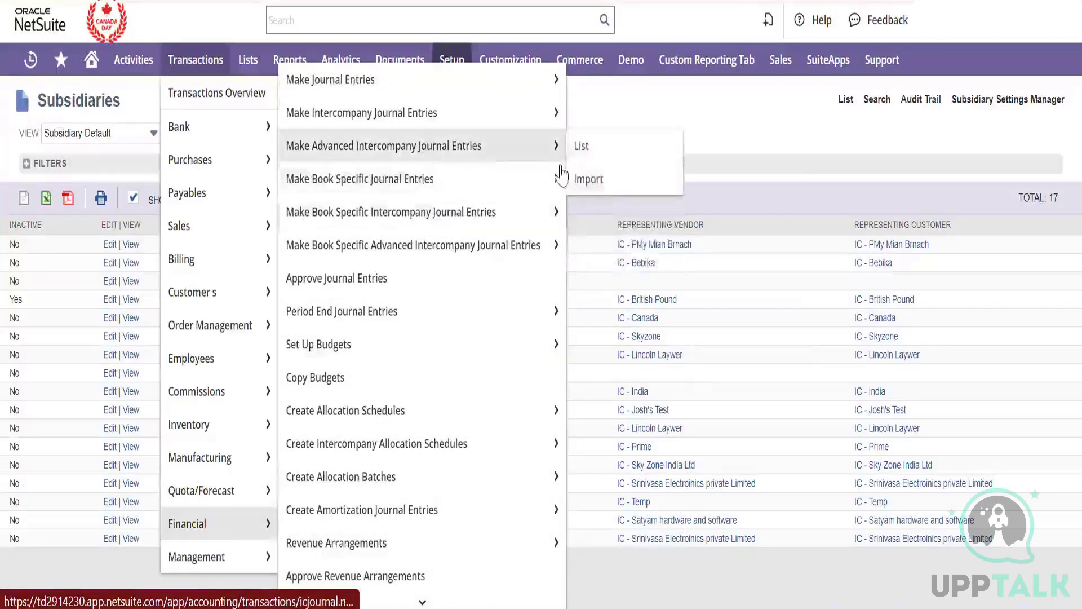
{"action": "right_click", "coordinate": [594, 146]}
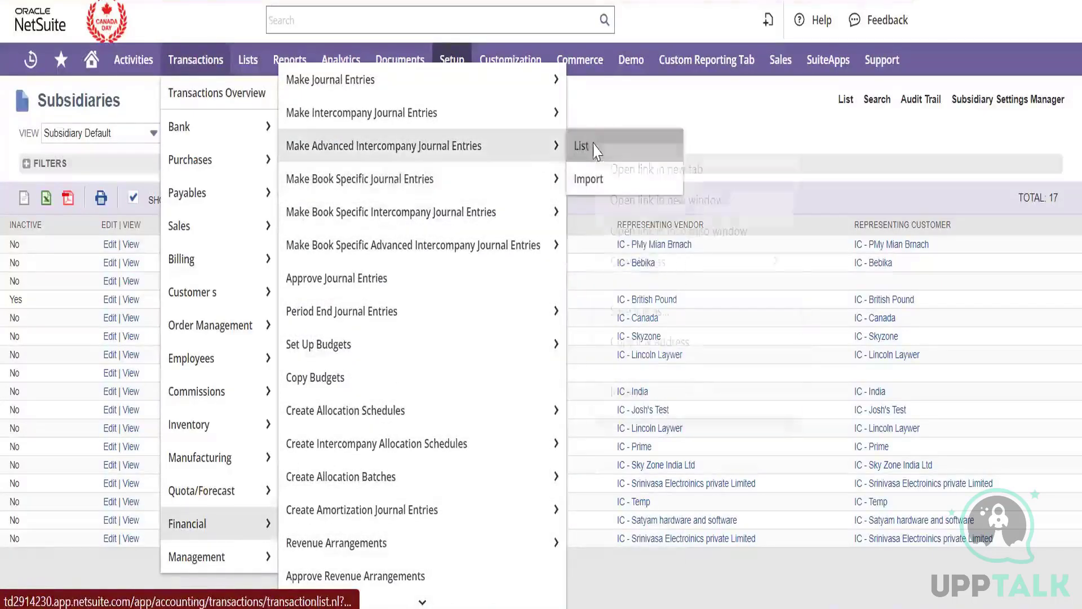
{"action": "left_click", "coordinate": [618, 169]}
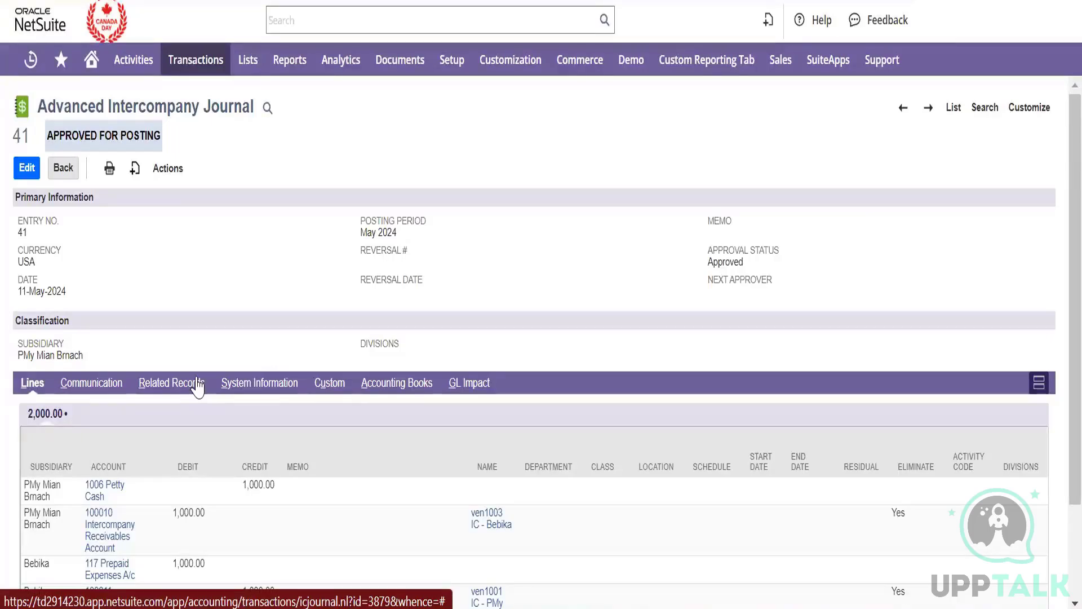
- Review the lines of advanced intercompany journal 41 and make a copy of that entry
{"action": "scroll", "coordinate": [223, 288], "scroll_direction": "down", "scroll_amount": 2}
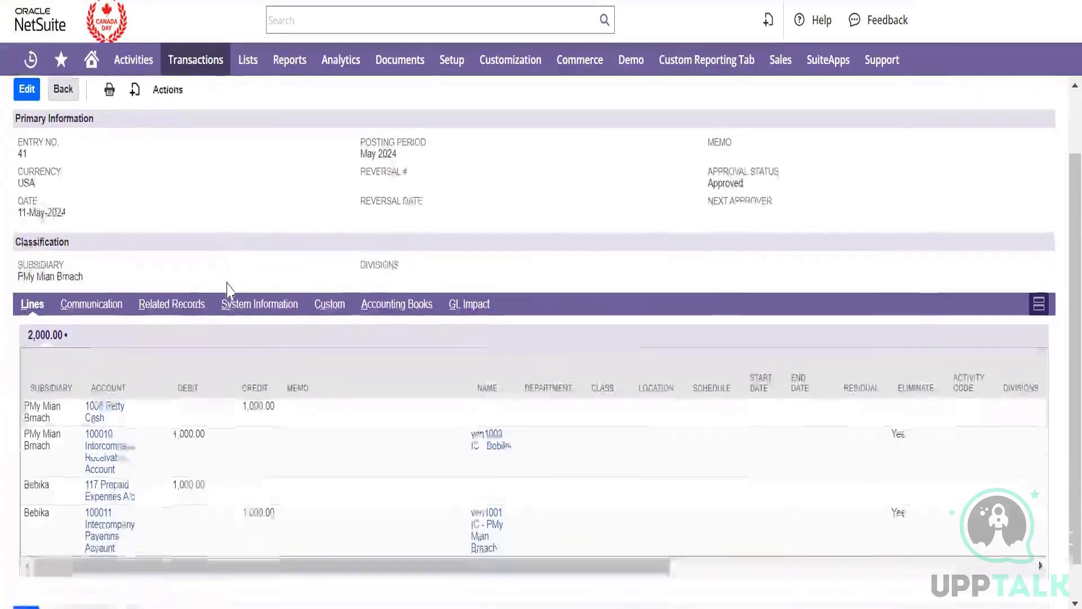
{"action": "scroll", "coordinate": [222, 287], "scroll_direction": "up", "scroll_amount": 2}
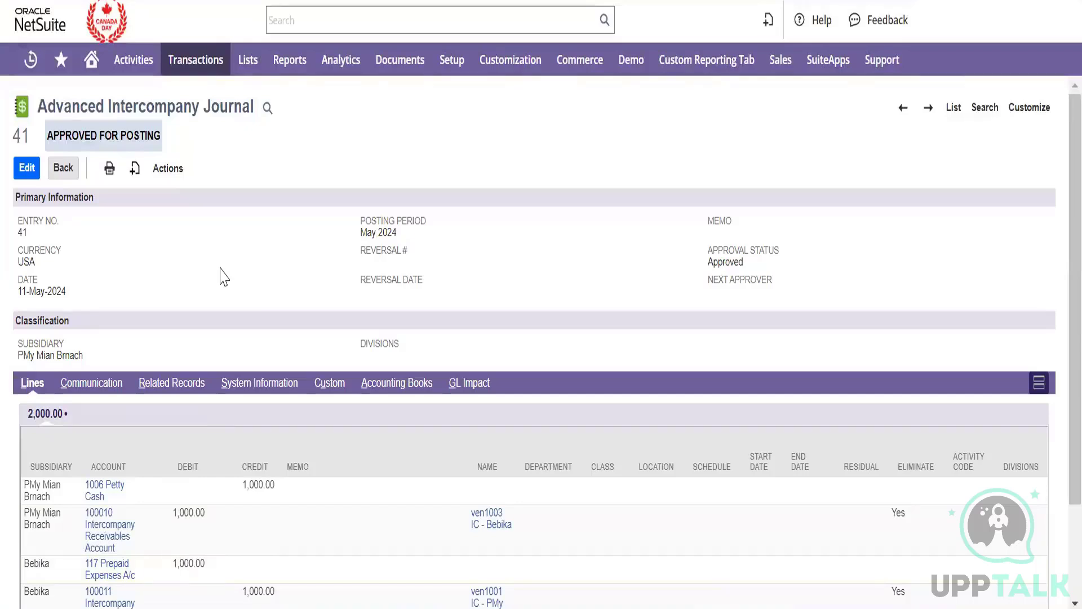
{"action": "mouse_move", "coordinate": [134, 168]}
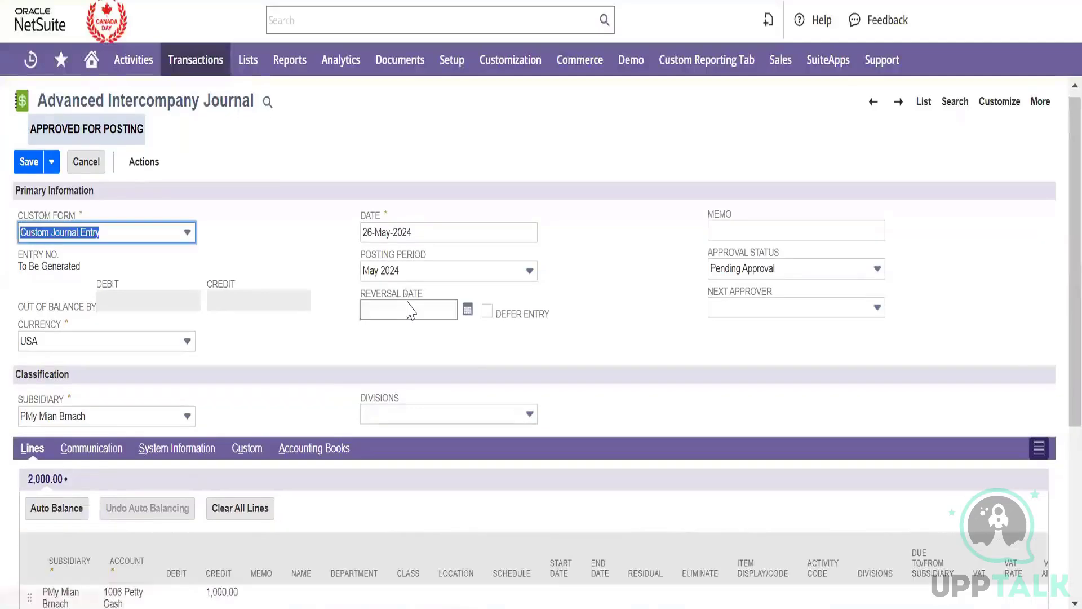
- Remove Bebika's lines and the 100010 Intercompany Receivables line from the copied journal, keeping only the 1006 Petty Cash credit line
{"action": "scroll", "coordinate": [199, 401], "scroll_direction": "down", "scroll_amount": 5}
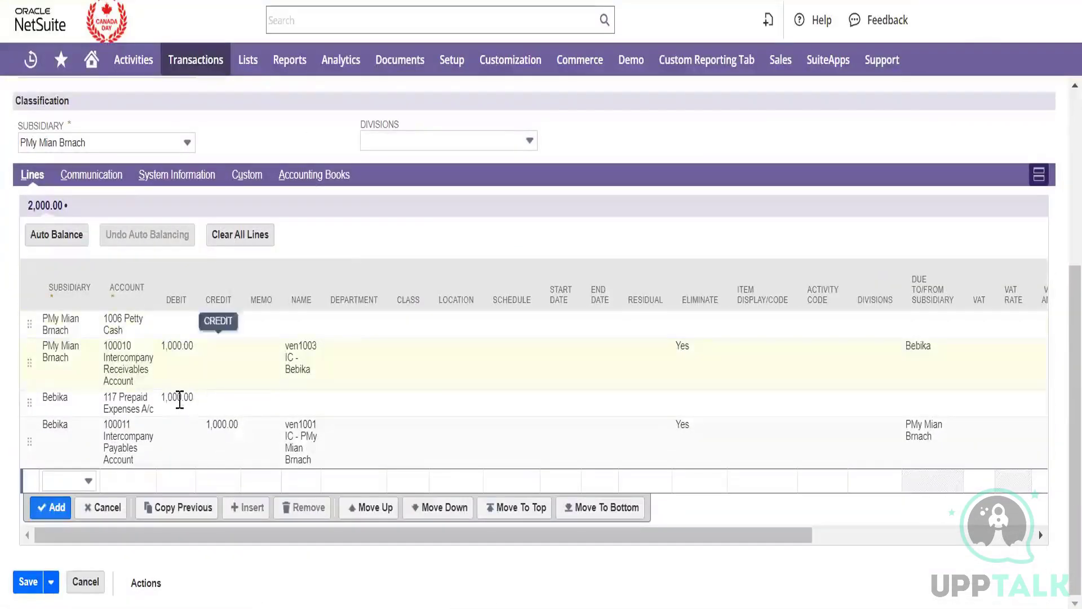
{"action": "left_click", "coordinate": [179, 402]}
{"action": "left_click", "coordinate": [290, 445]}
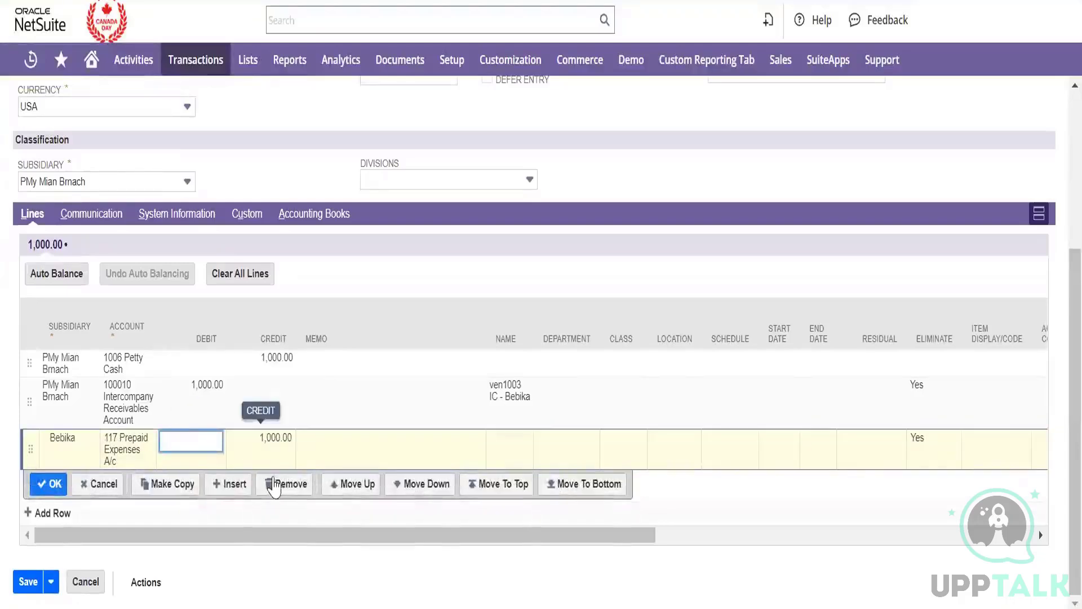
{"action": "left_click", "coordinate": [274, 483]}
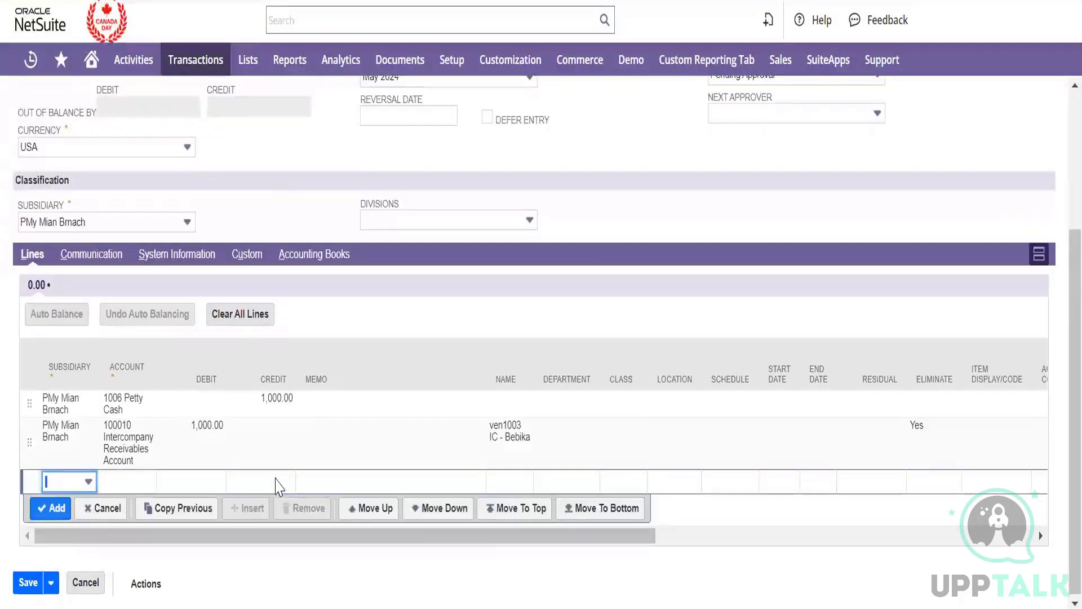
{"action": "left_click", "coordinate": [277, 205]}
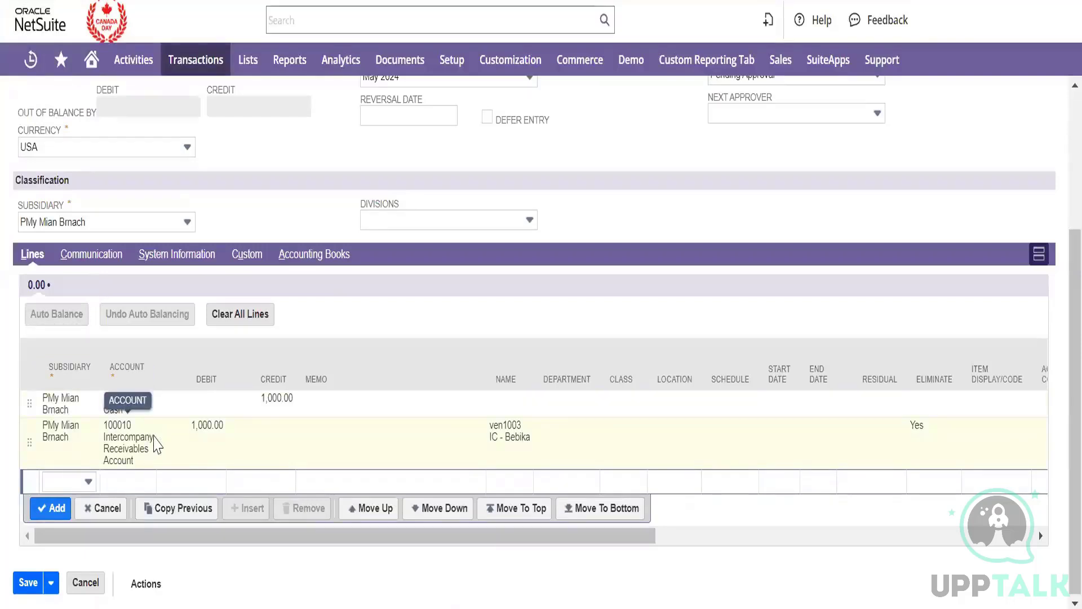
{"action": "left_click", "coordinate": [93, 447]}
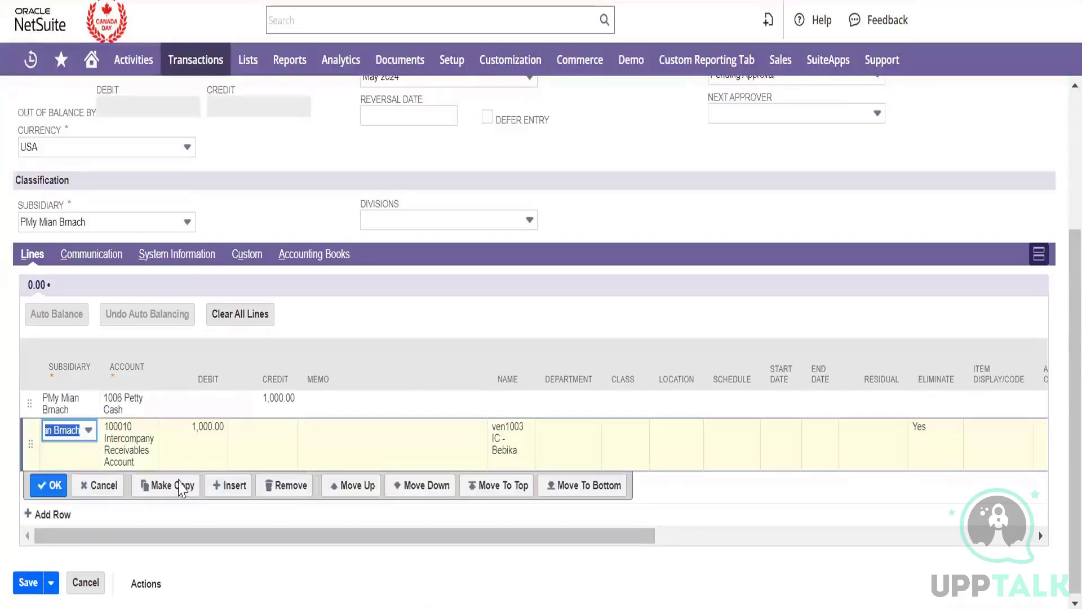
{"action": "left_click", "coordinate": [287, 485]}
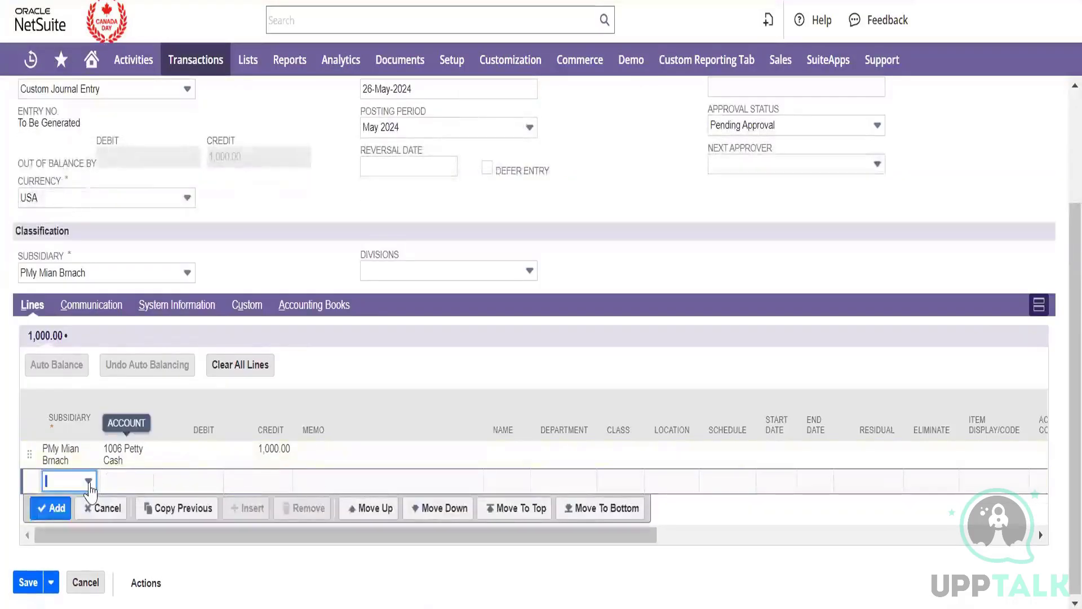
- Add a journal line for subsidiary Bebika with account 127 purchases a/c and a debit of 1,000.00
{"action": "left_click", "coordinate": [89, 484]}
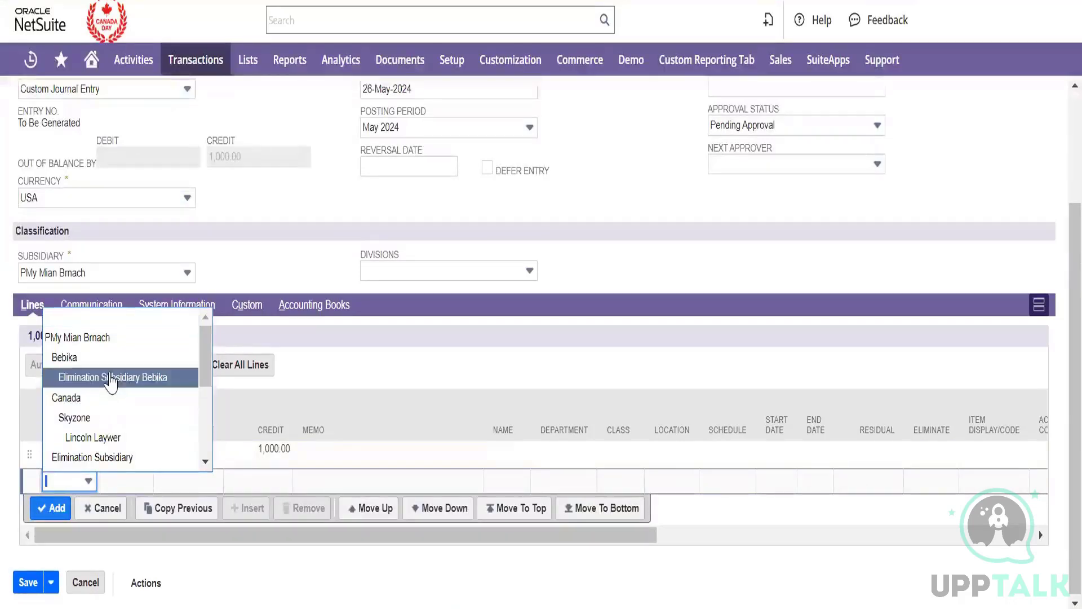
{"action": "key", "text": "Up"}
{"action": "key", "text": "Tab"}
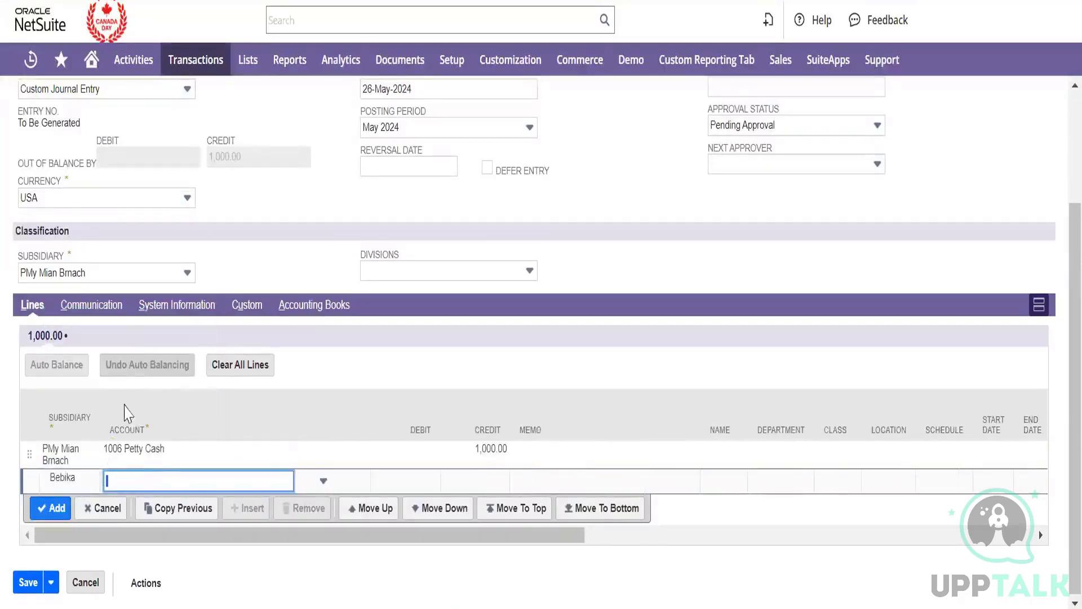
{"action": "left_click", "coordinate": [173, 485]}
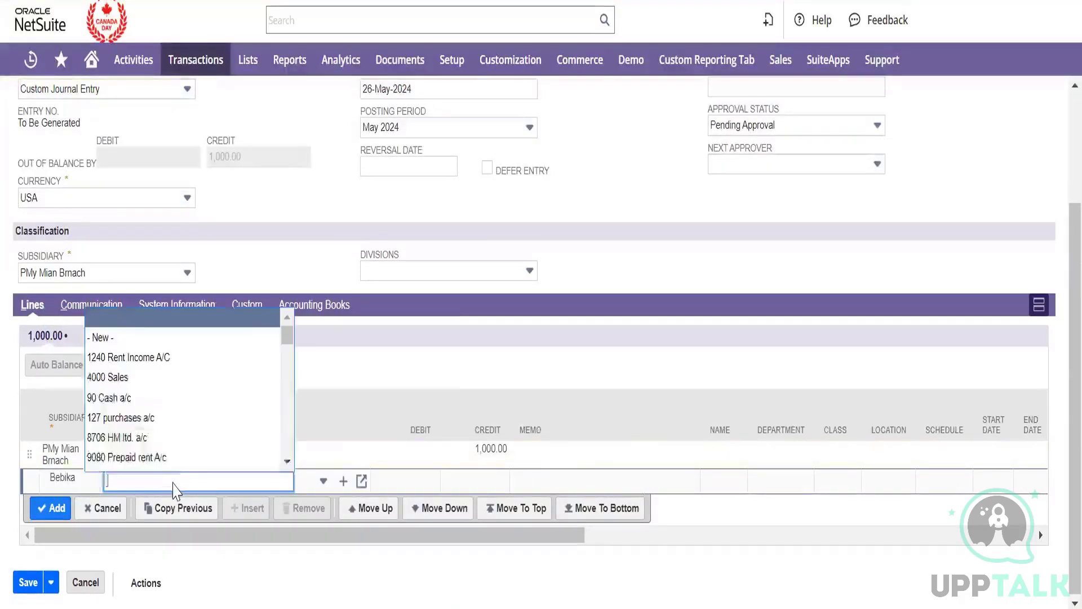
{"action": "left_click", "coordinate": [159, 420]}
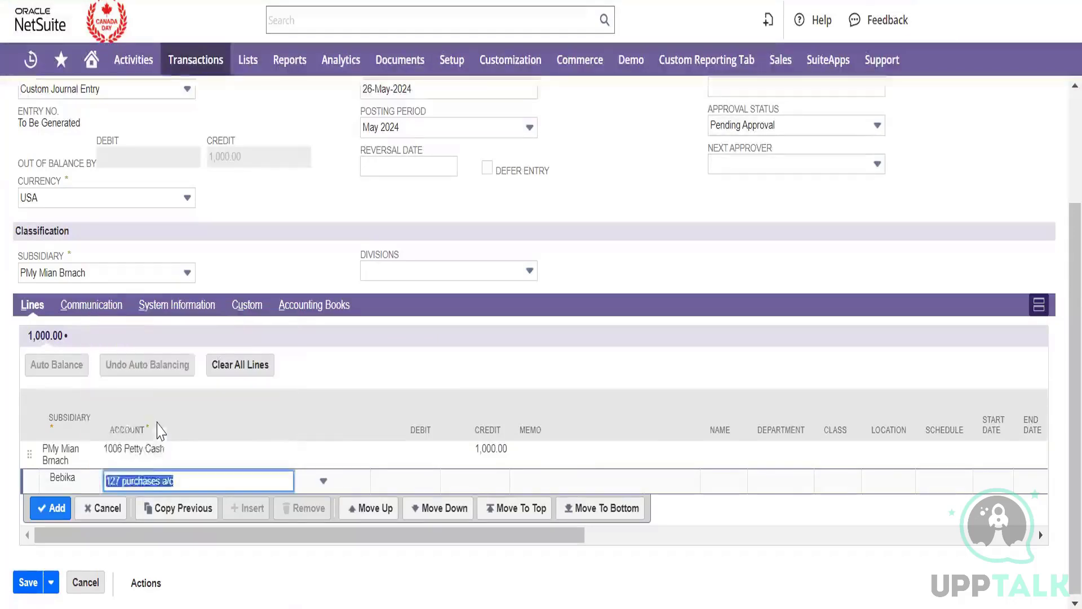
{"action": "key", "text": "Tab"}
{"action": "key", "text": "Tab"}
{"action": "key", "text": "Tab"}
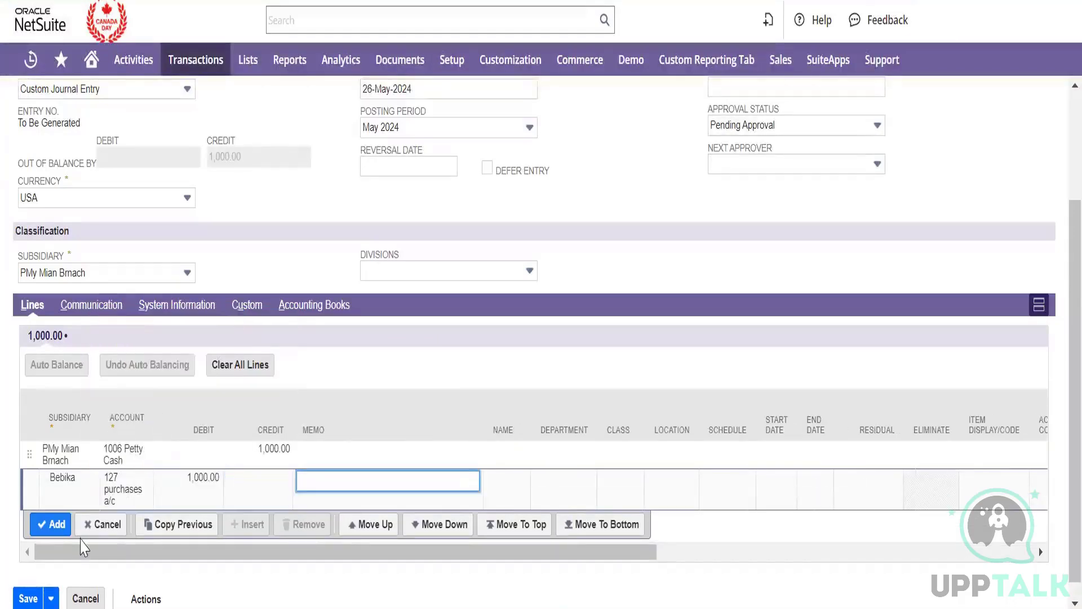
{"action": "left_click", "coordinate": [63, 528]}
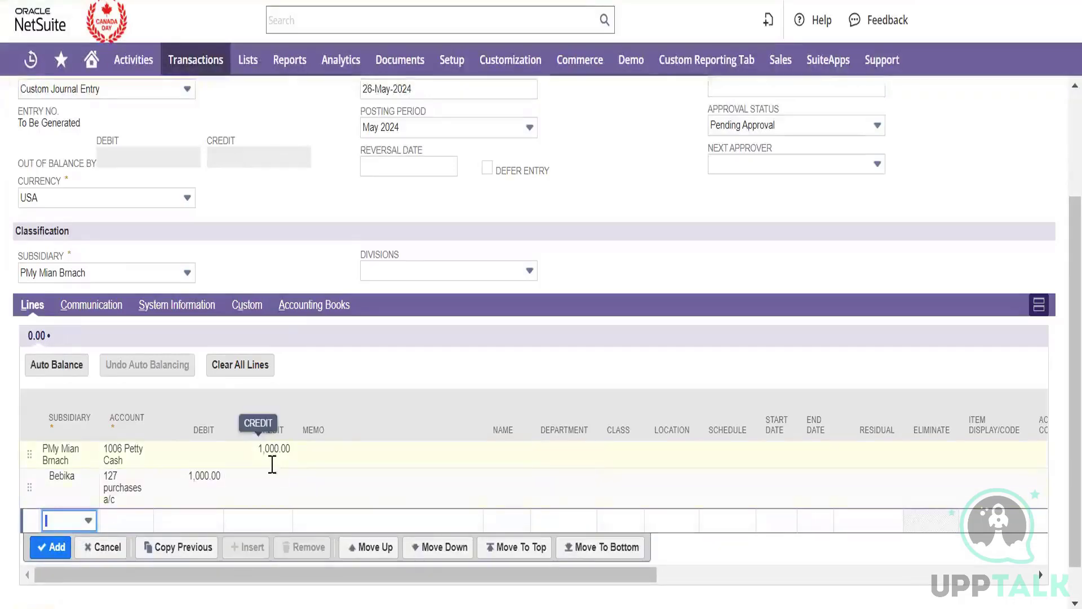
- Check the custom forms available for the journal, keeping Custom Journal Entry, and look over the header and line details
{"action": "scroll", "coordinate": [303, 263], "scroll_direction": "up", "scroll_amount": 1}
{"action": "scroll", "coordinate": [303, 263], "scroll_direction": "up", "scroll_amount": 2}
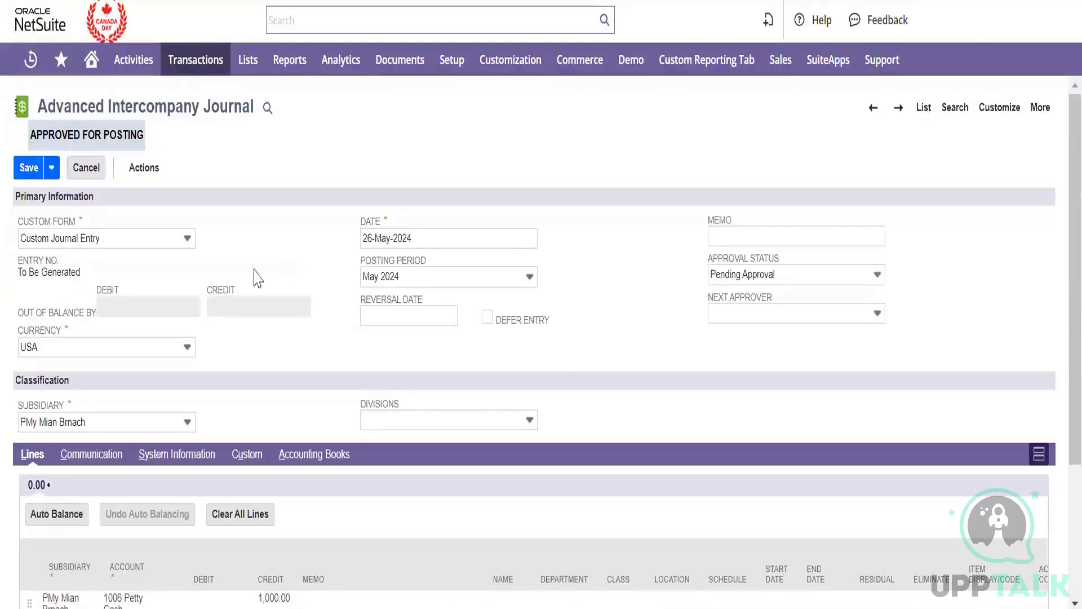
{"action": "left_click", "coordinate": [190, 247]}
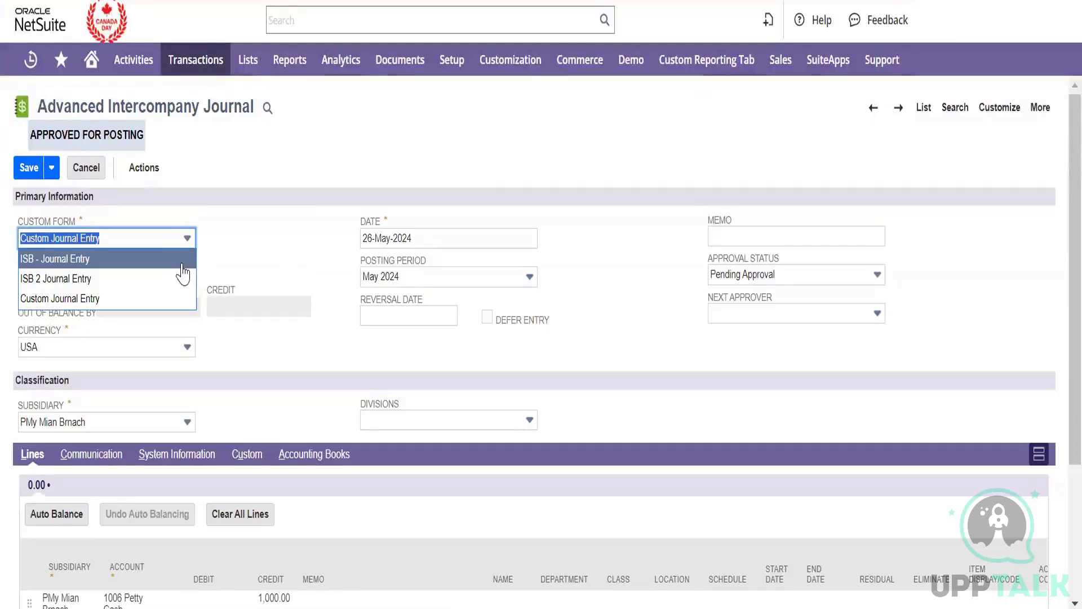
{"action": "left_click", "coordinate": [315, 262]}
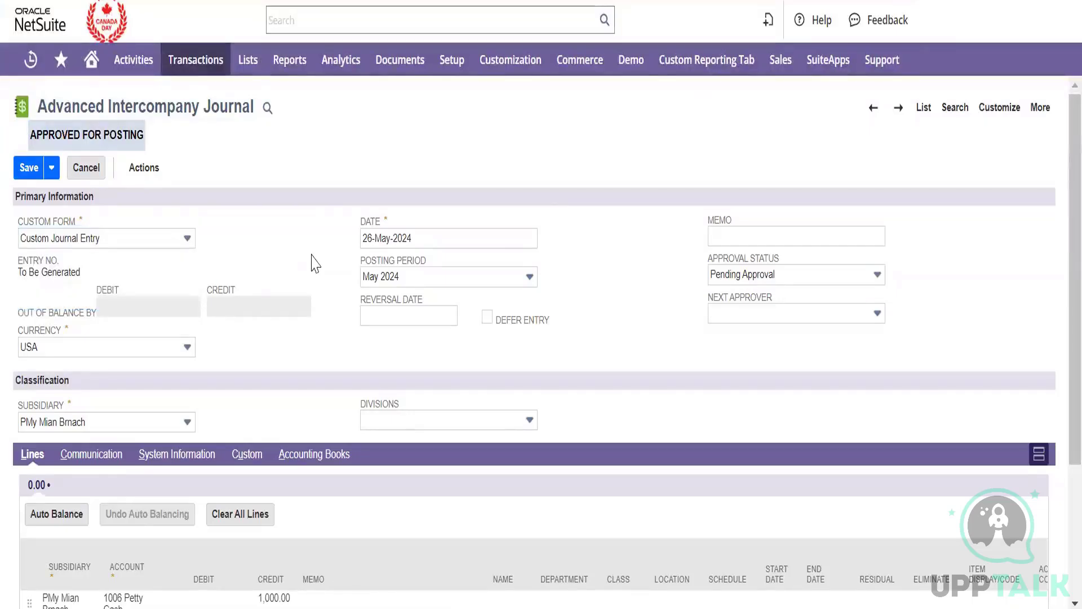
{"action": "scroll", "coordinate": [371, 261], "scroll_direction": "down", "scroll_amount": 3}
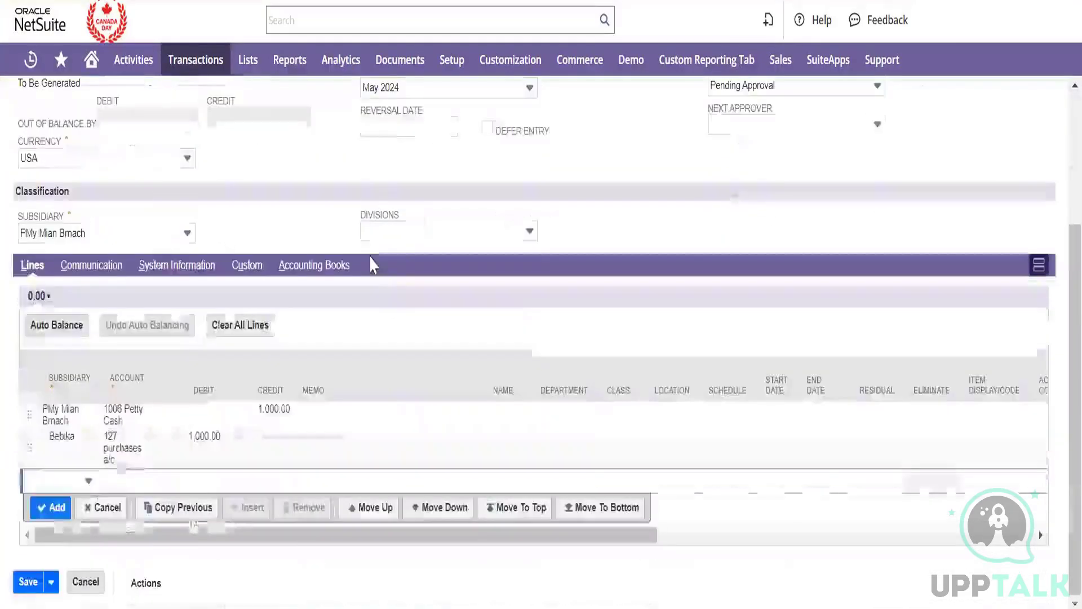
{"action": "scroll", "coordinate": [370, 260], "scroll_direction": "up", "scroll_amount": 3}
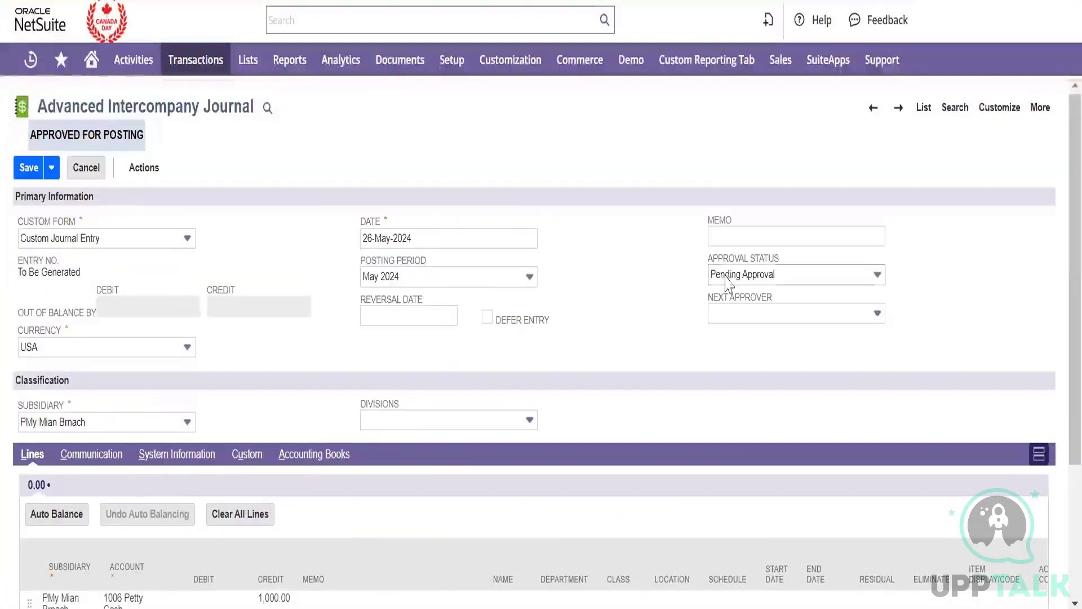
- Set the journal's approval status to Approved and its date to 6-Jun-2024
{"action": "left_click", "coordinate": [729, 275]}
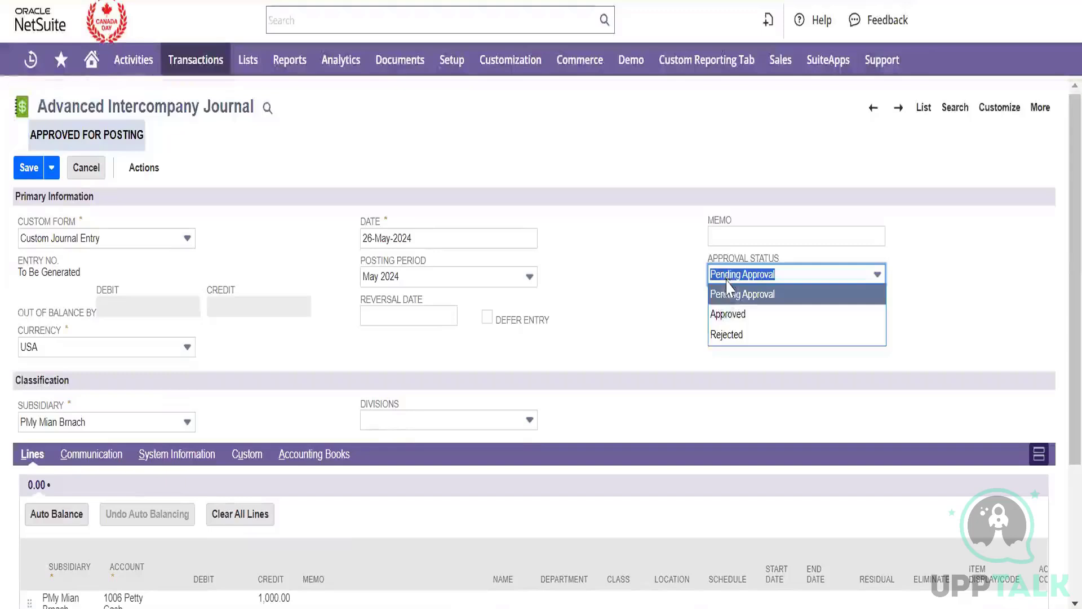
{"action": "left_click", "coordinate": [727, 314]}
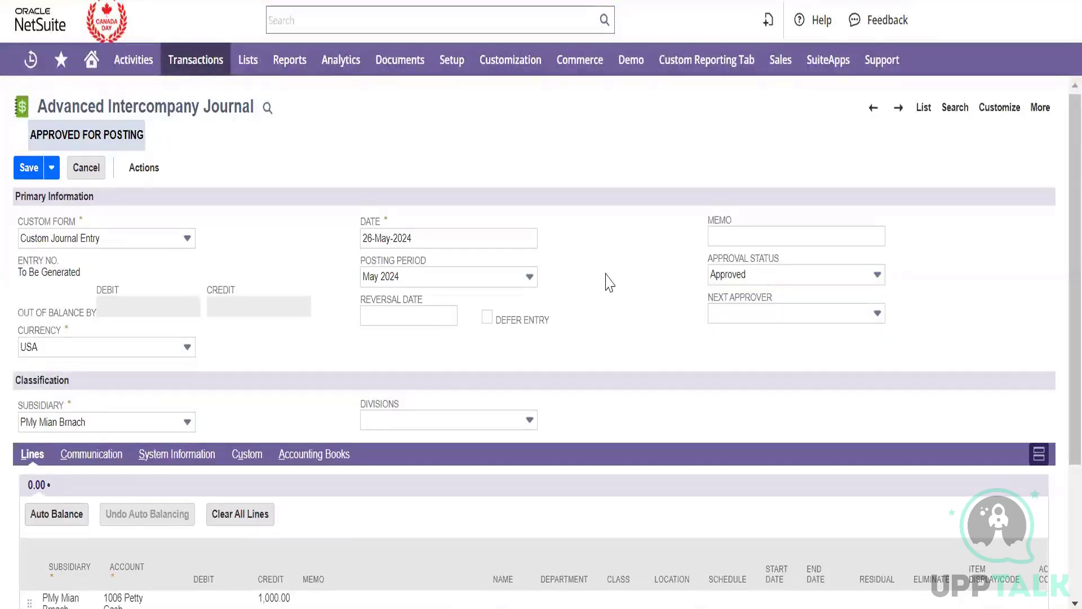
{"action": "scroll", "coordinate": [609, 283], "scroll_direction": "down", "scroll_amount": 1}
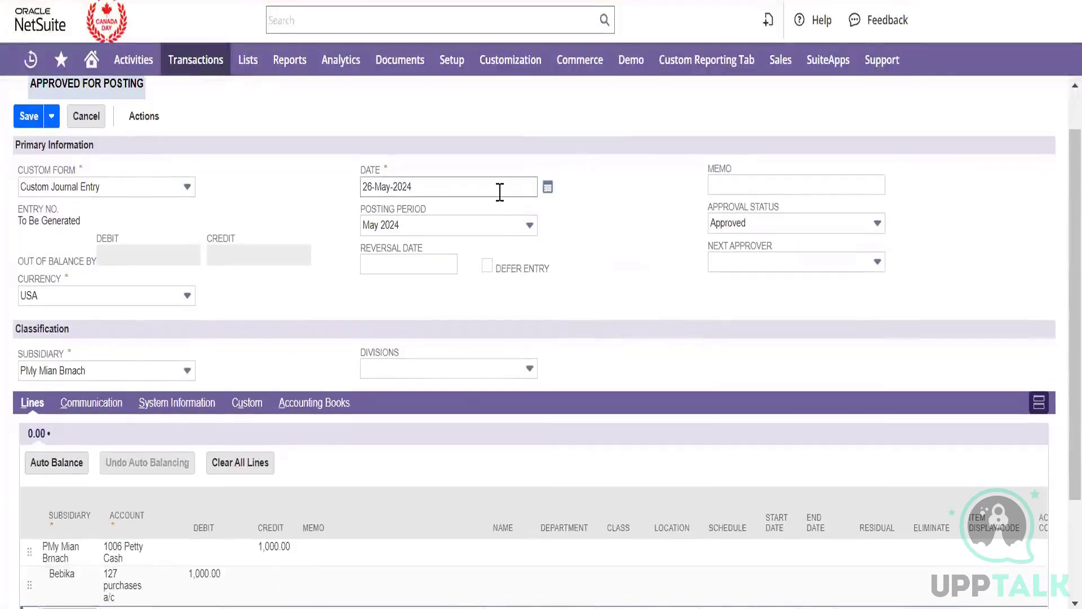
{"action": "left_click", "coordinate": [547, 189]}
{"action": "left_click", "coordinate": [541, 211]}
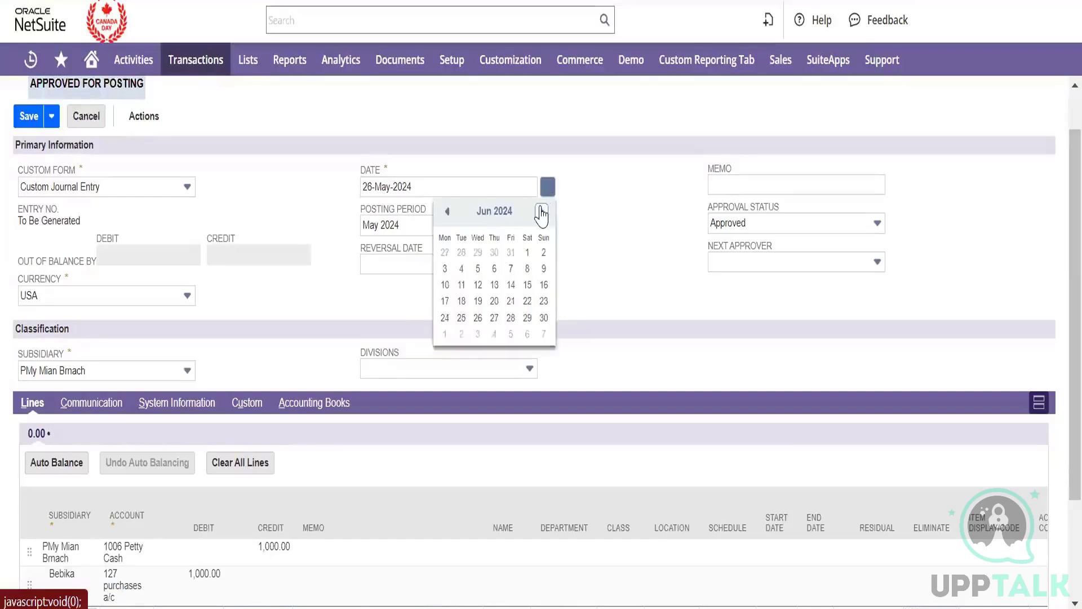
{"action": "left_click", "coordinate": [493, 269]}
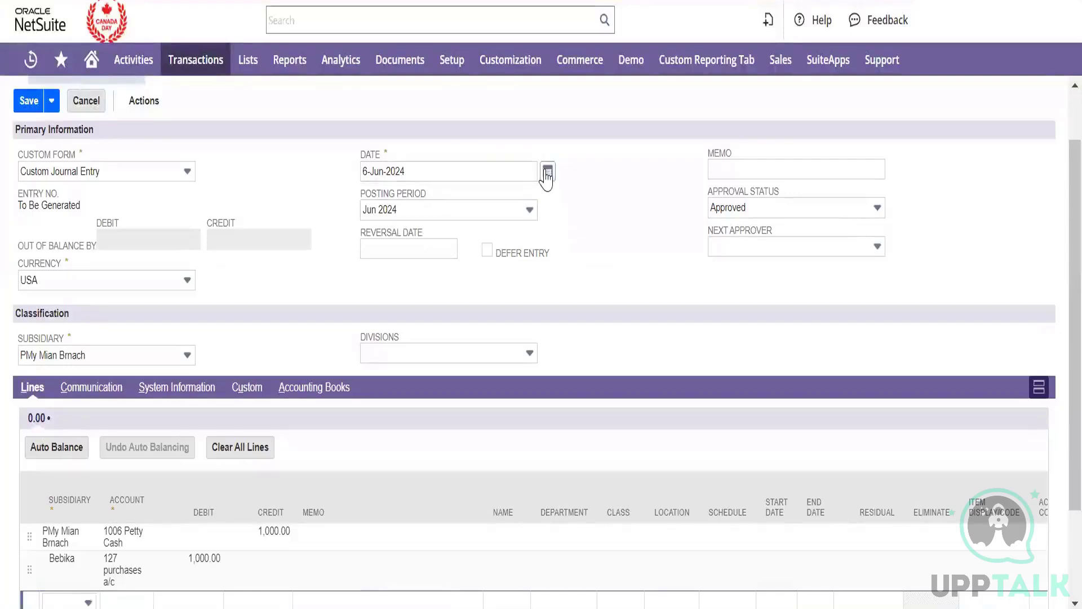
- Set the journal's date to 26-May-2024
{"action": "left_click", "coordinate": [546, 174]}
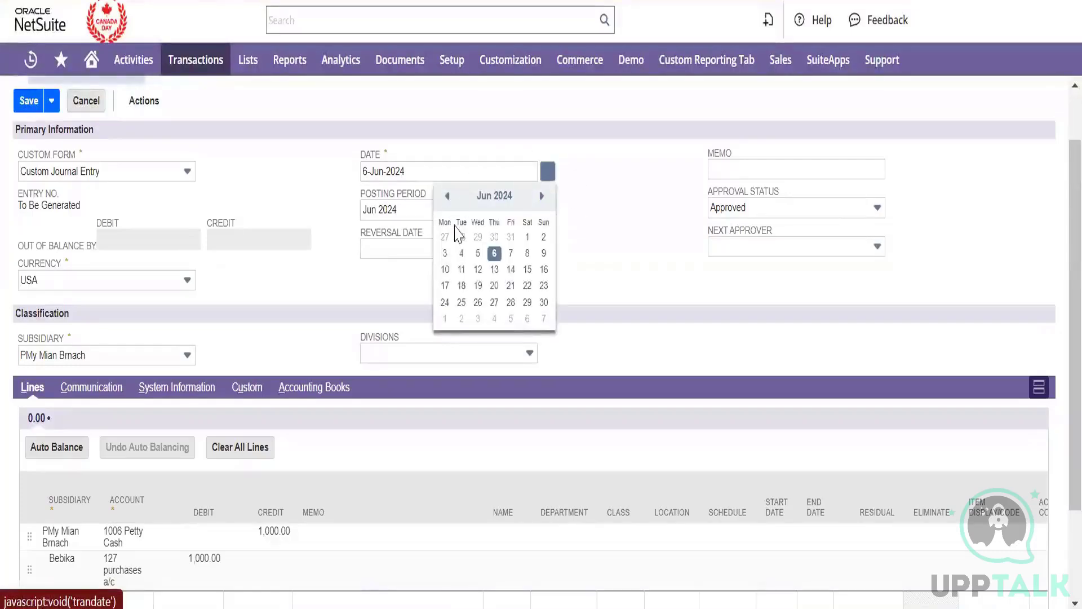
{"action": "left_click", "coordinate": [447, 197]}
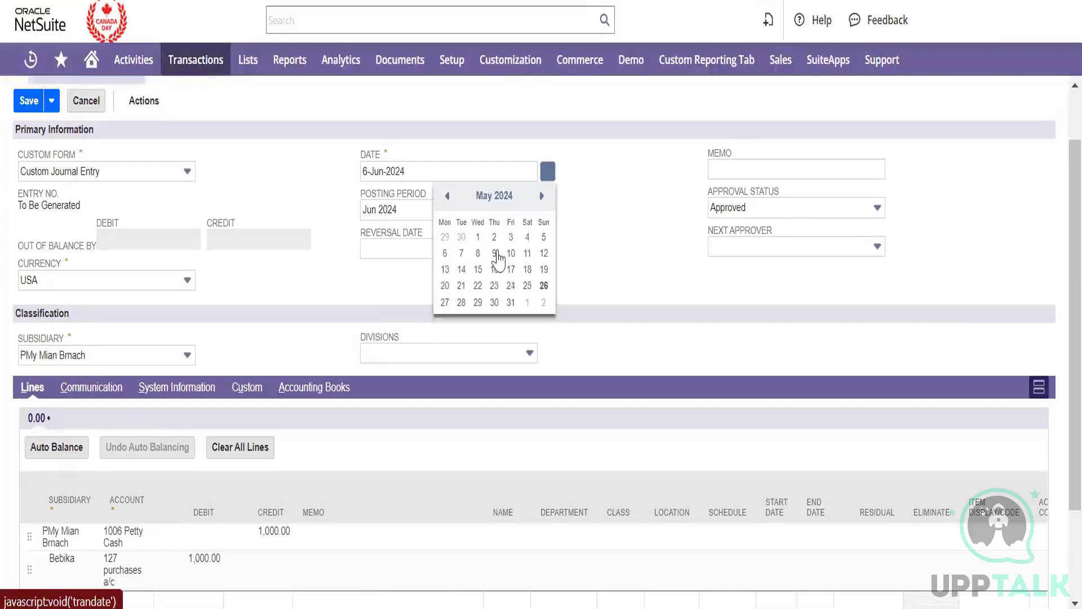
{"action": "left_click", "coordinate": [543, 285]}
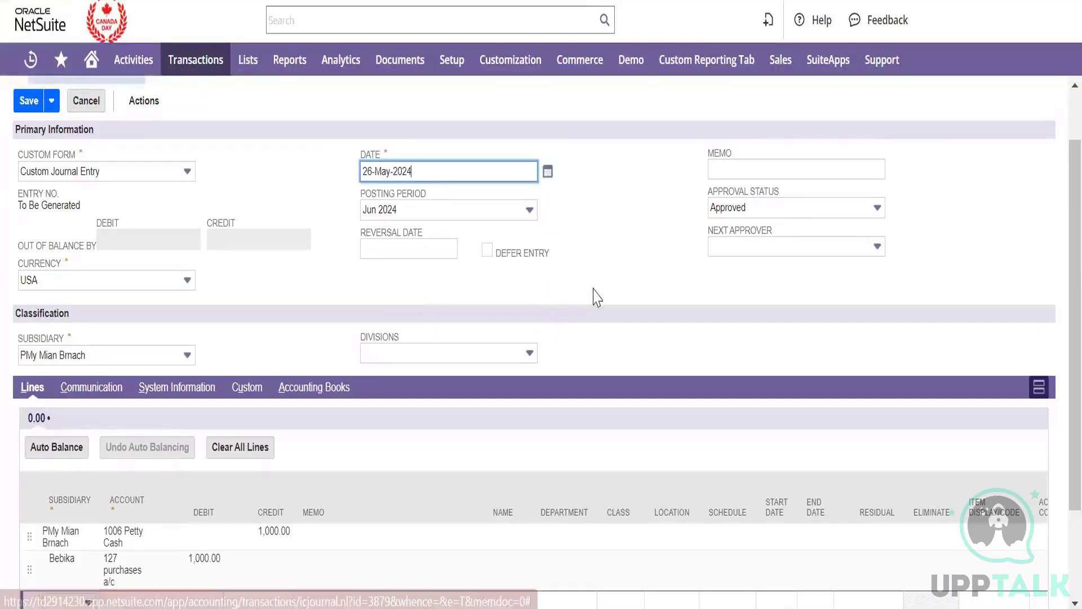
{"action": "scroll", "coordinate": [597, 297], "scroll_direction": "down", "scroll_amount": 1}
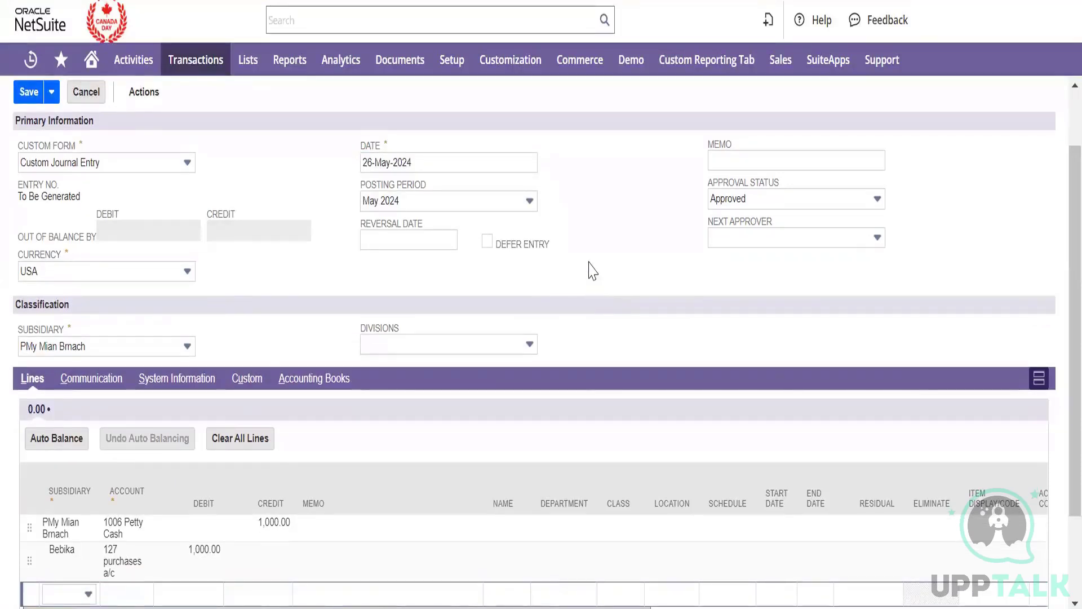
- Check the journal's Reversal Date field and read the field help for Defer Entry
{"action": "left_click", "coordinate": [415, 238]}
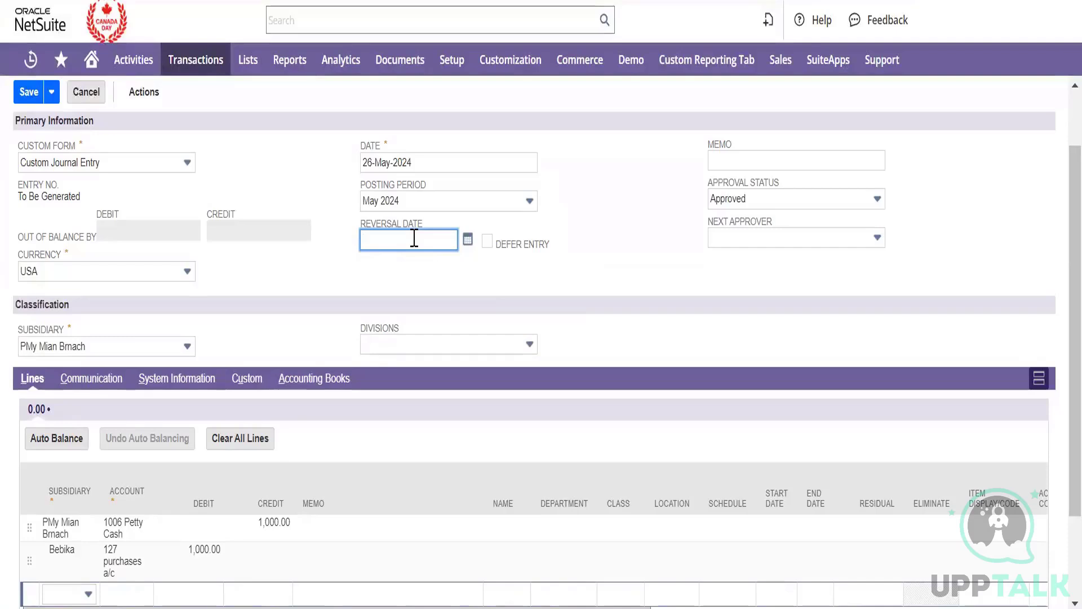
{"action": "left_click", "coordinate": [497, 248]}
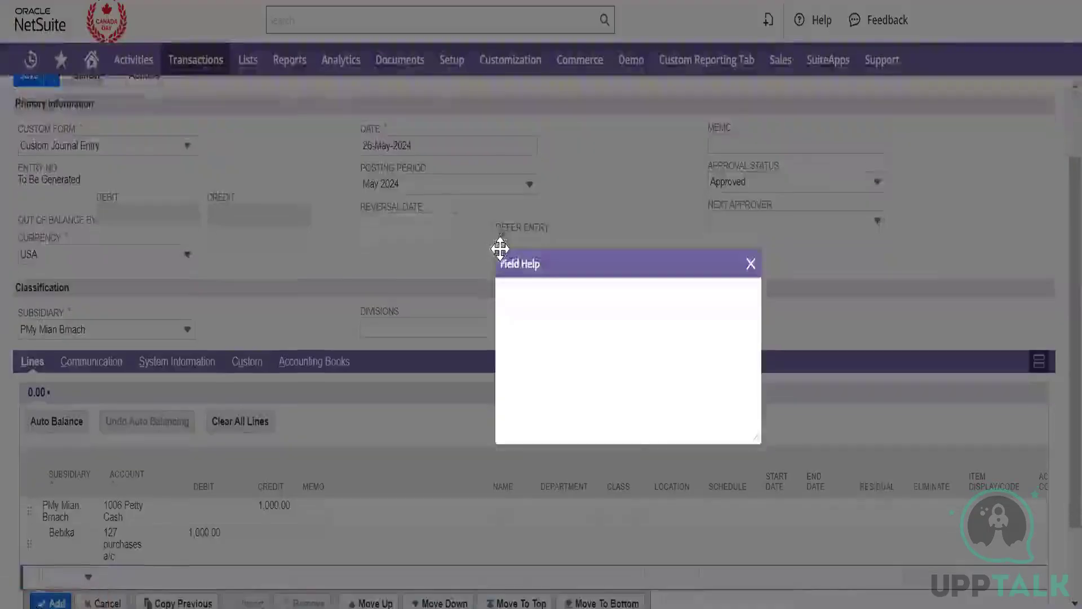
{"action": "left_click_drag", "start_coordinate": [500, 248], "coordinate": [754, 235]}
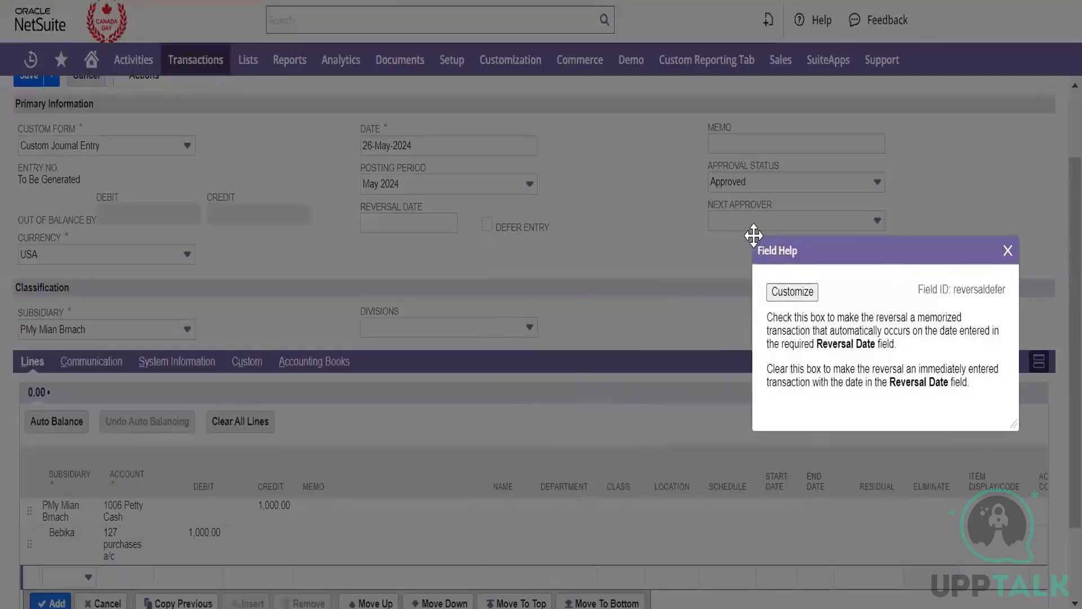
{"action": "left_click", "coordinate": [1008, 250]}
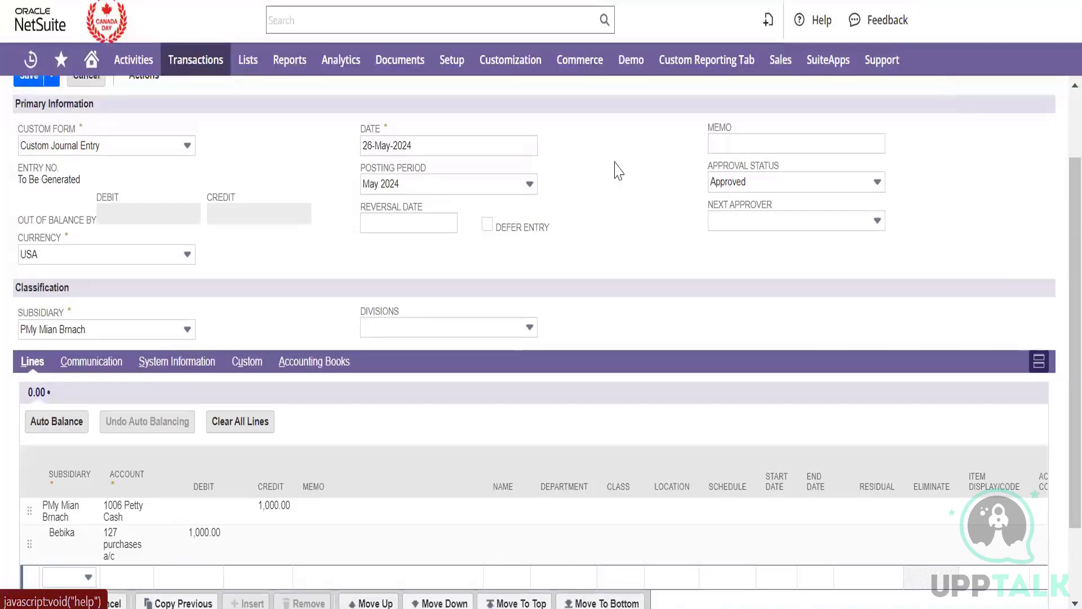
- Auto-balance the journal lines and review the Eliminate, Name and Due To/From Subsidiary values across the resulting lines
{"action": "scroll", "coordinate": [459, 547], "scroll_direction": "down", "scroll_amount": 2}
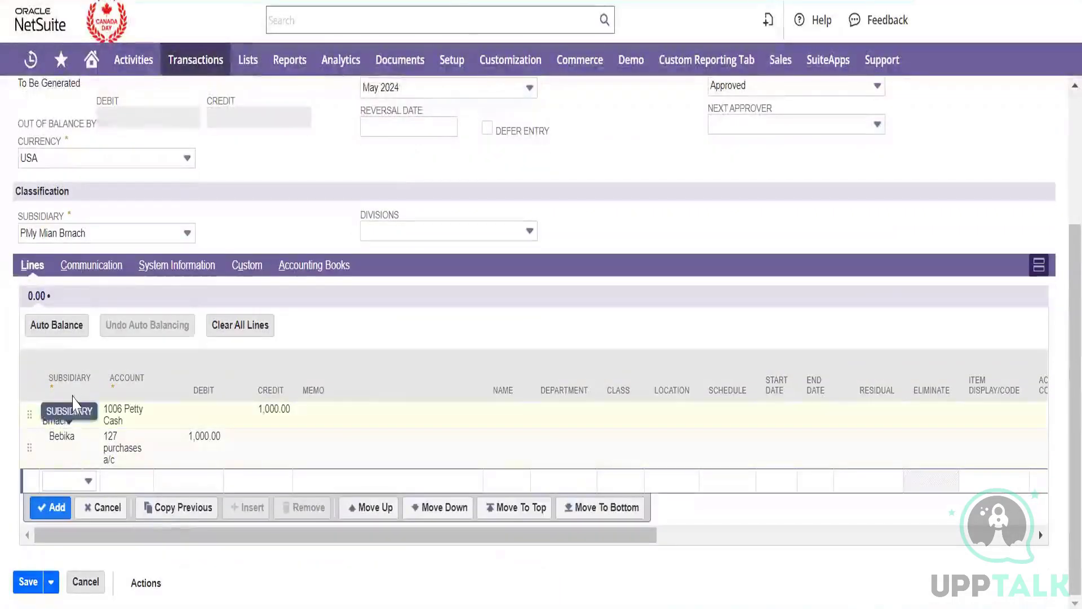
{"action": "left_click", "coordinate": [51, 327]}
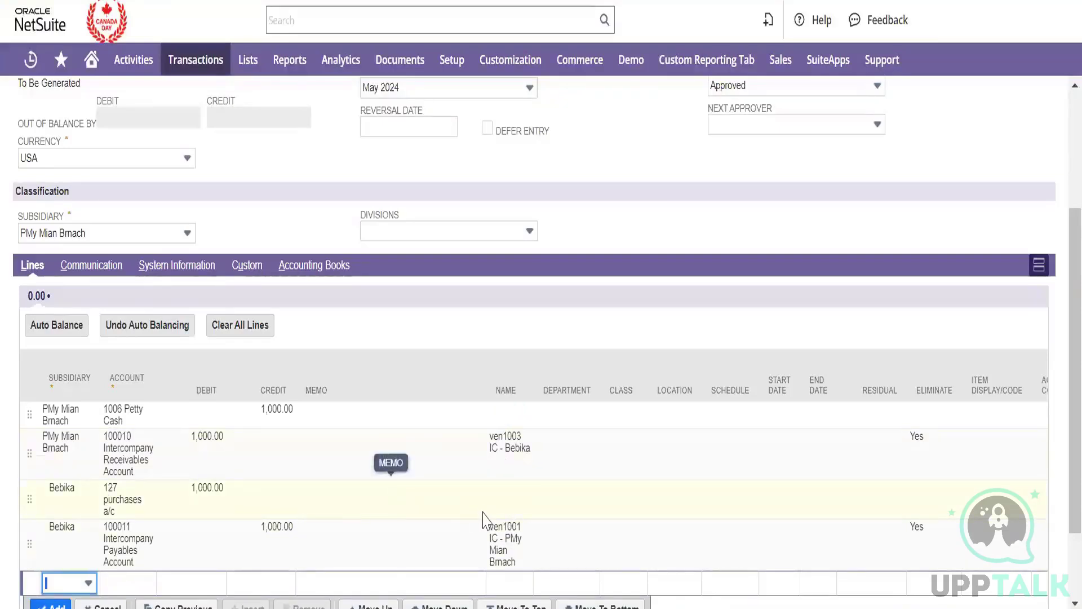
{"action": "scroll", "coordinate": [483, 520], "scroll_direction": "right", "scroll_amount": 10}
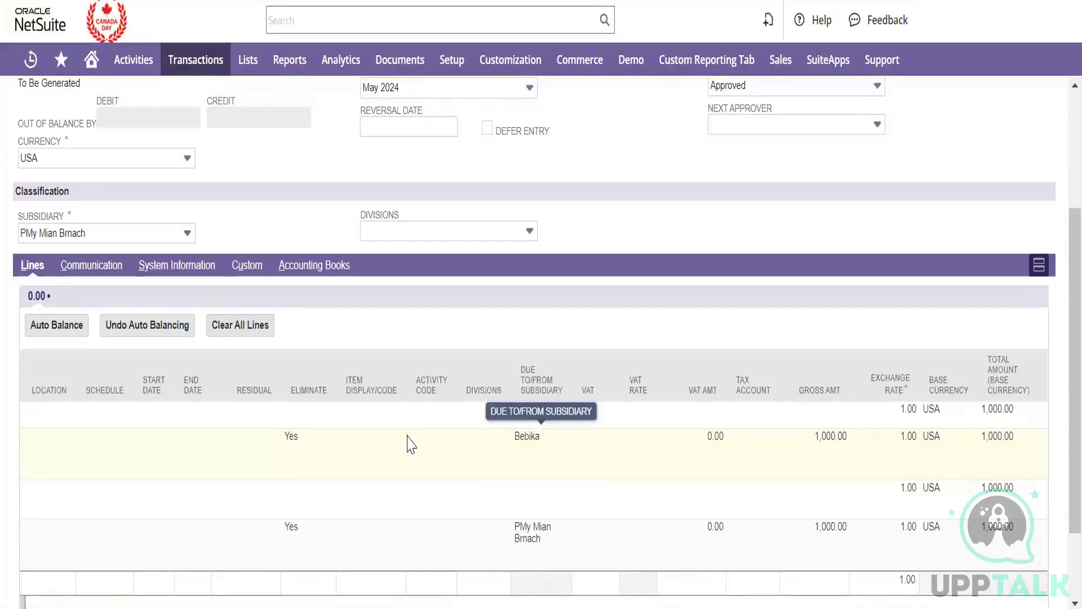
{"action": "scroll", "coordinate": [311, 457], "scroll_direction": "left", "scroll_amount": 10}
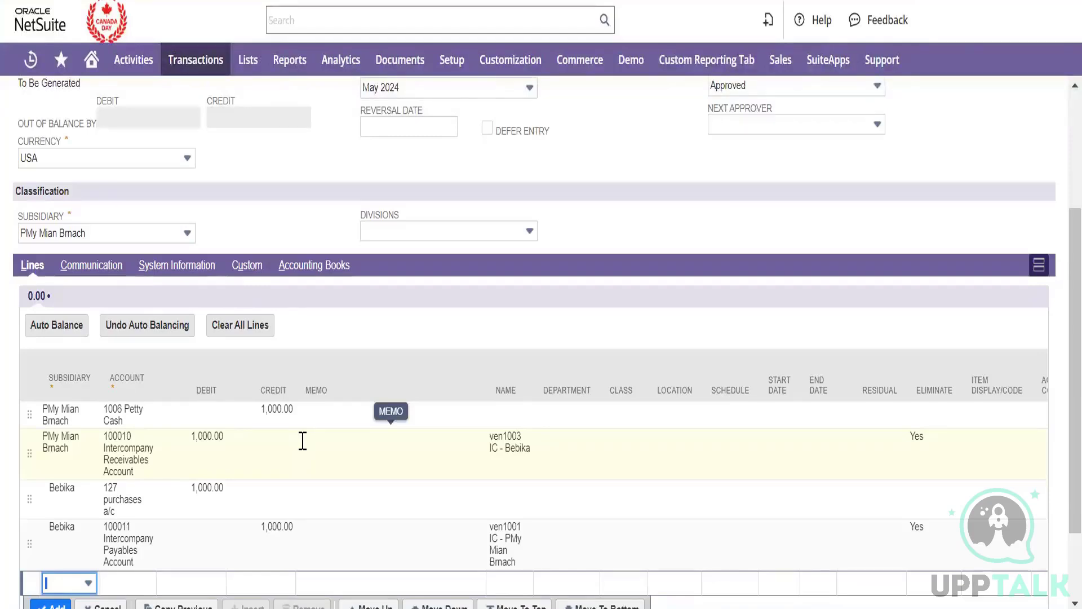
{"action": "scroll", "coordinate": [302, 440], "scroll_direction": "down", "scroll_amount": 2}
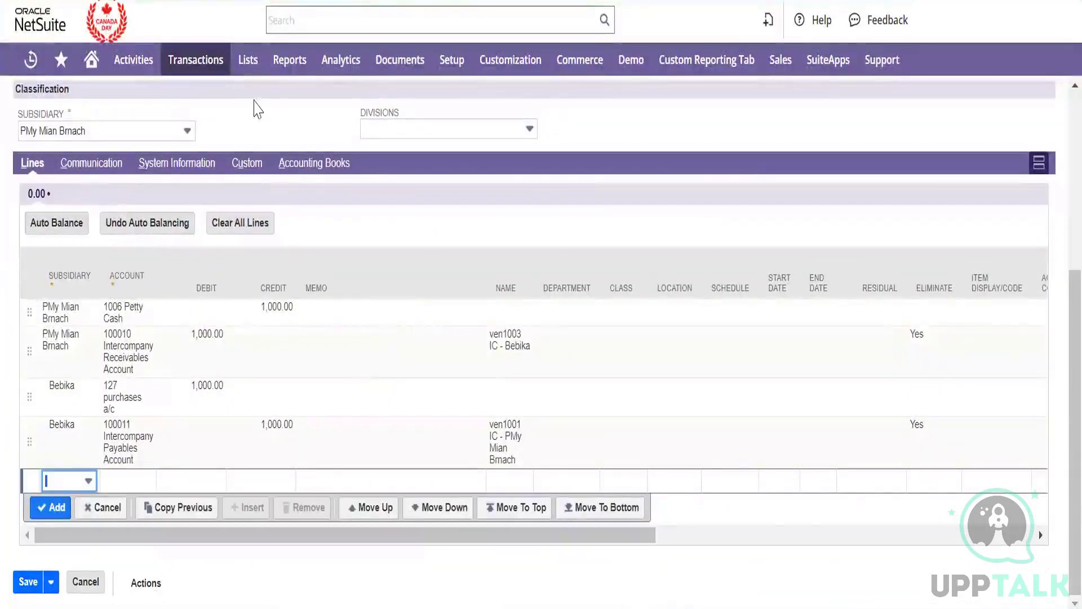
- Save the balanced advanced intercompany journal and check its approval status
{"action": "mouse_move", "coordinate": [203, 62]}
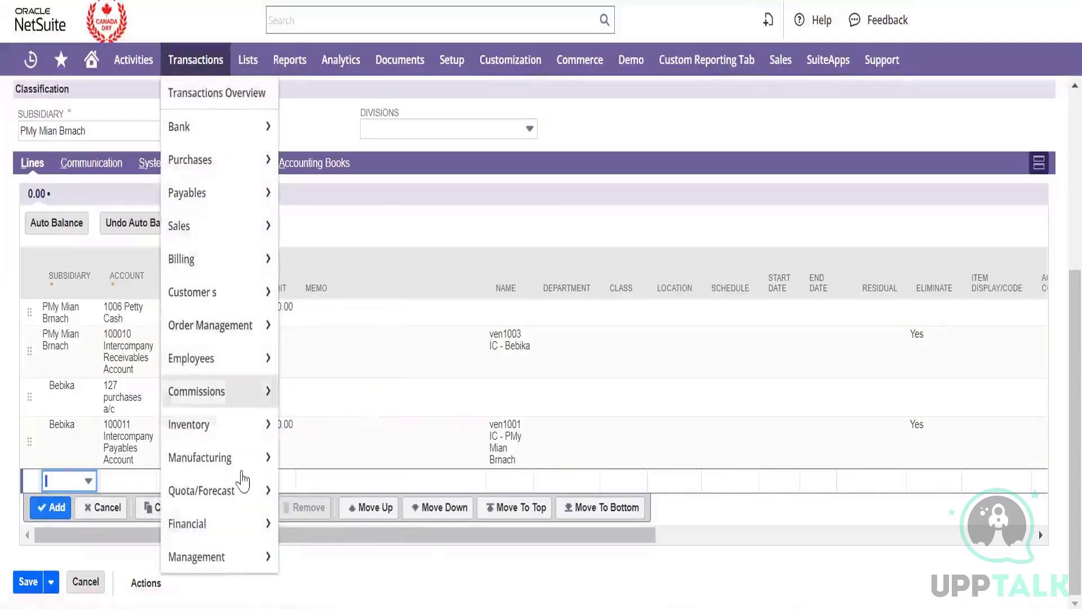
{"action": "mouse_move", "coordinate": [247, 523]}
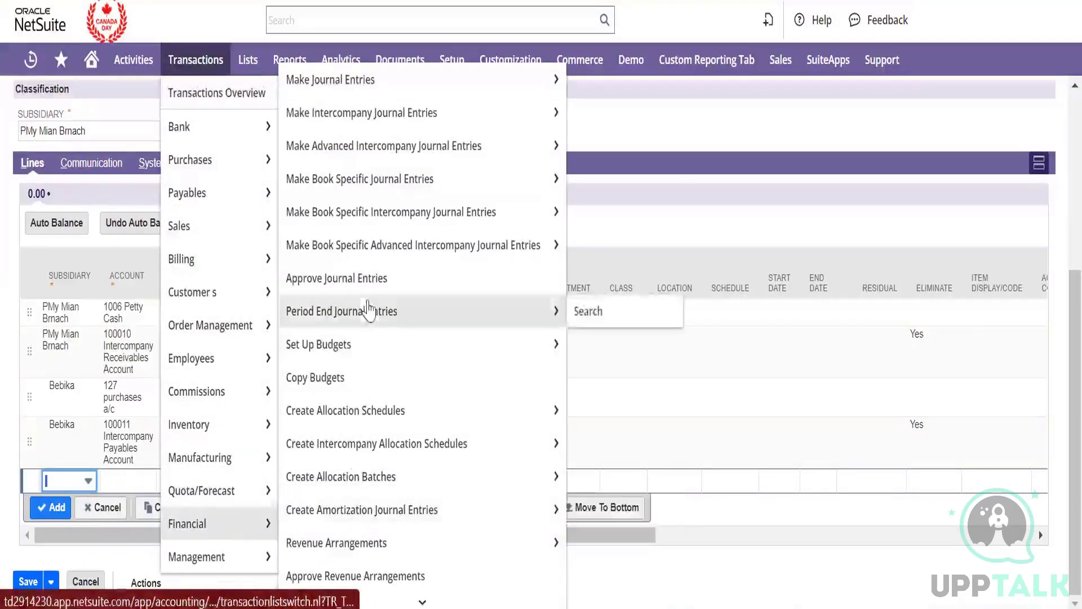
{"action": "mouse_move", "coordinate": [420, 151]}
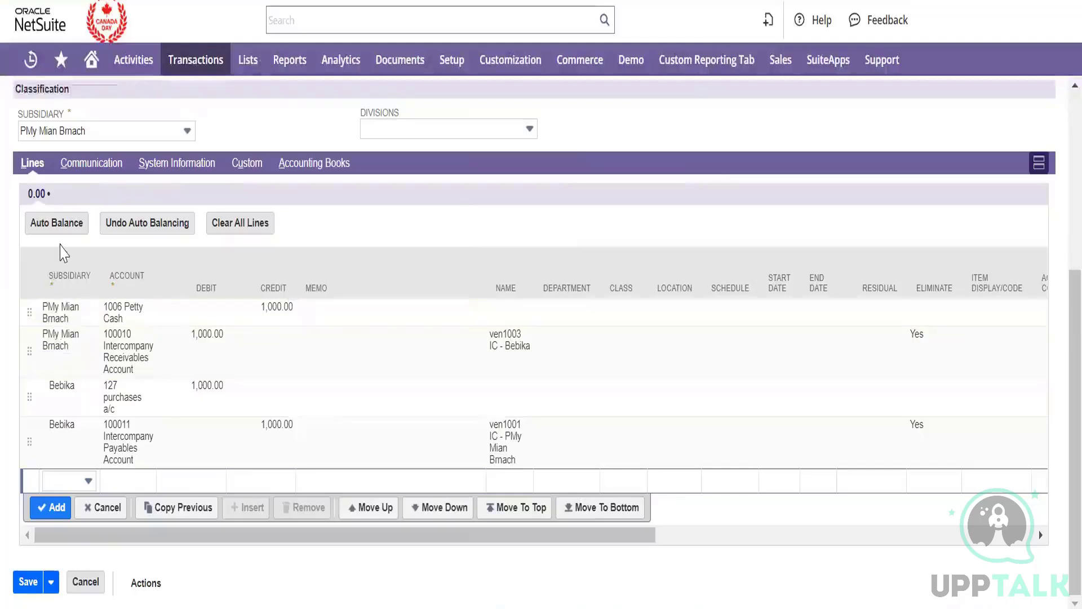
{"action": "left_click", "coordinate": [26, 582]}
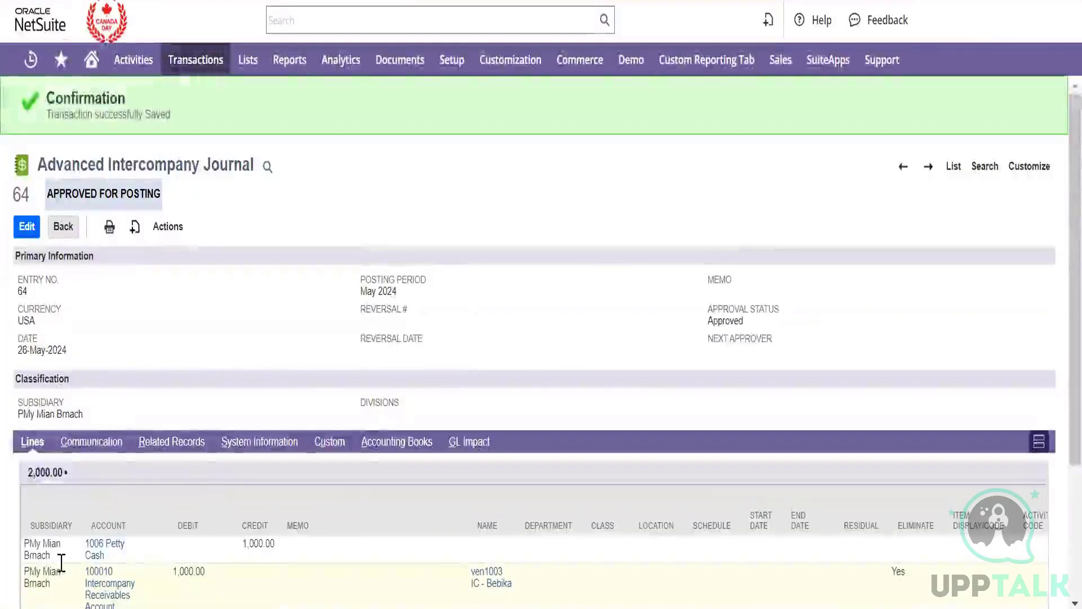
{"action": "double_click", "coordinate": [719, 321]}
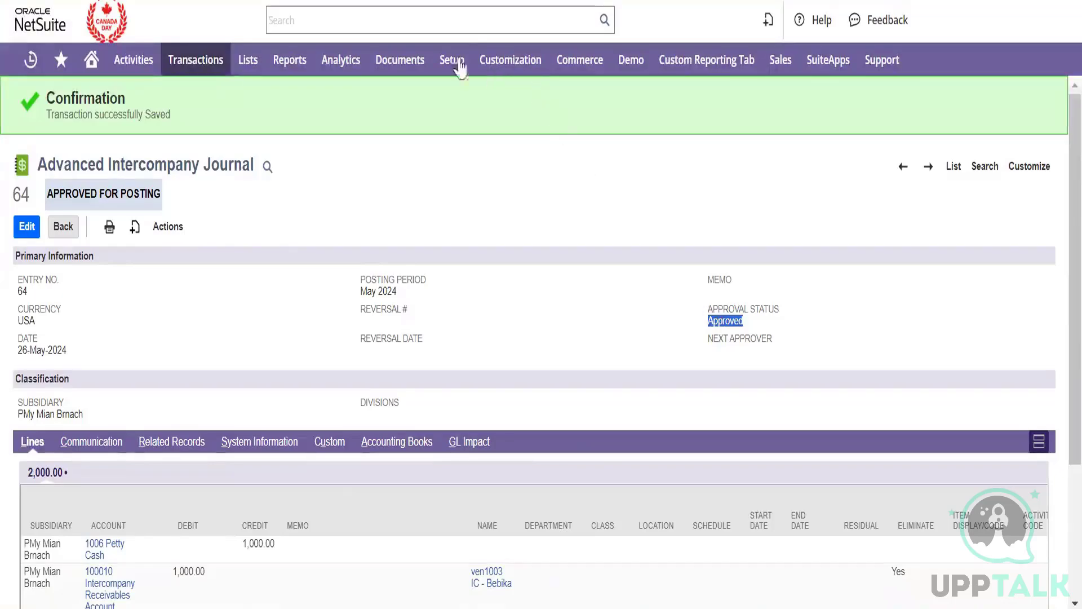
- Open the Manage Accounting Periods page in a new browser tab and switch to it
{"action": "mouse_move", "coordinate": [461, 67]}
{"action": "mouse_move", "coordinate": [507, 160]}
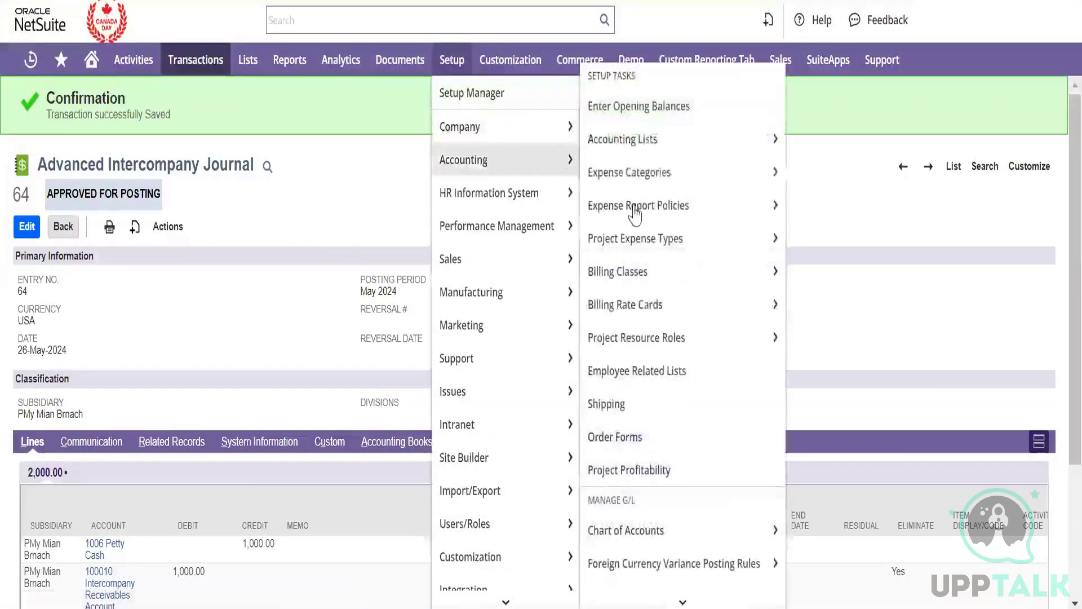
{"action": "scroll", "coordinate": [648, 367], "scroll_direction": "down", "scroll_amount": 4}
{"action": "mouse_move", "coordinate": [678, 378]}
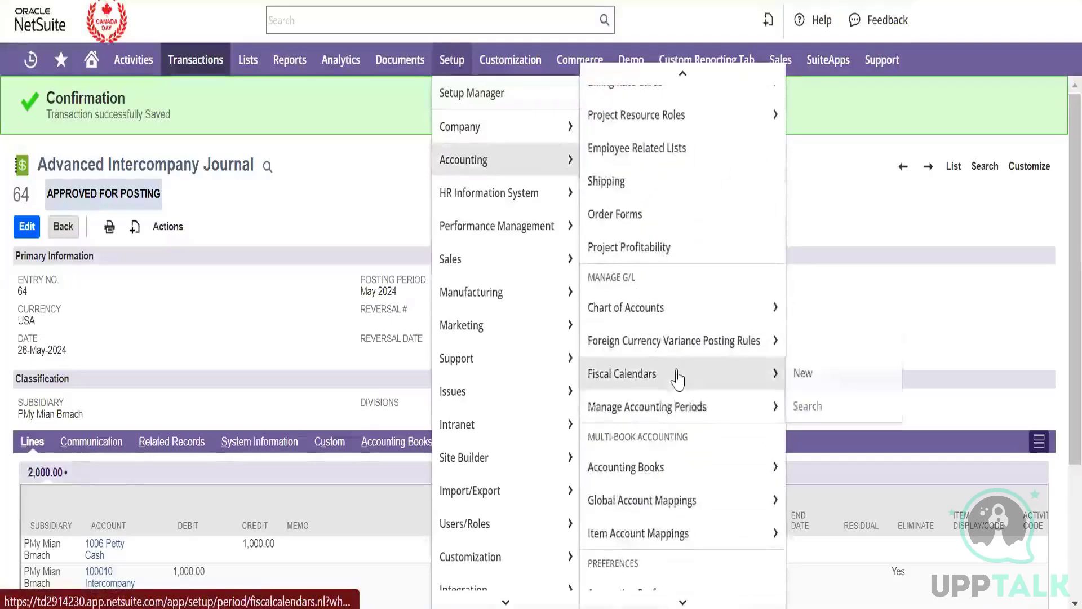
{"action": "right_click", "coordinate": [694, 406]}
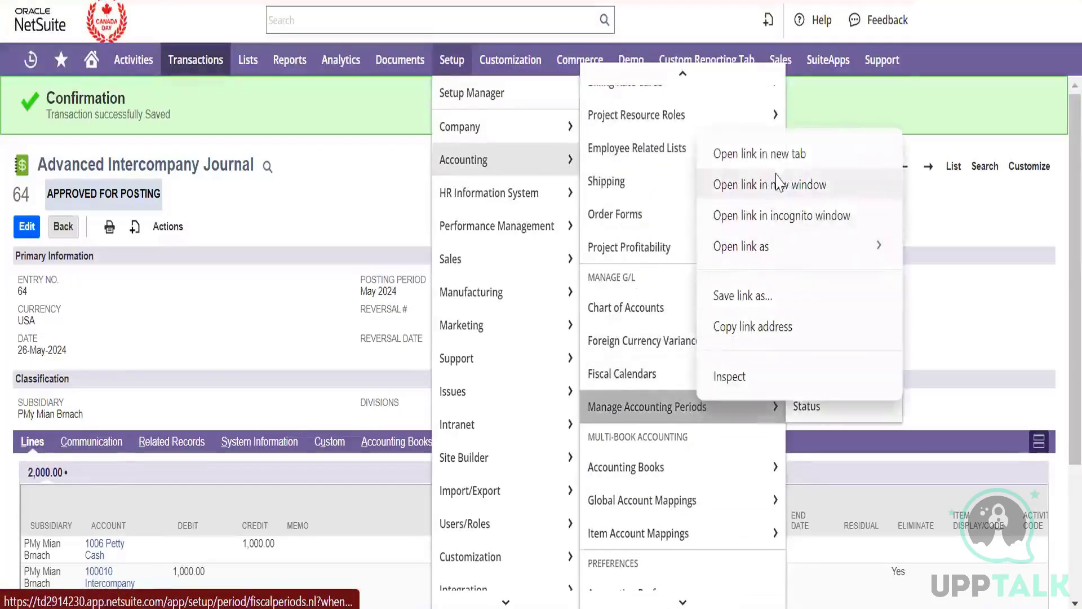
{"action": "left_click", "coordinate": [733, 153]}
{"action": "mouse_move", "coordinate": [777, 115]}
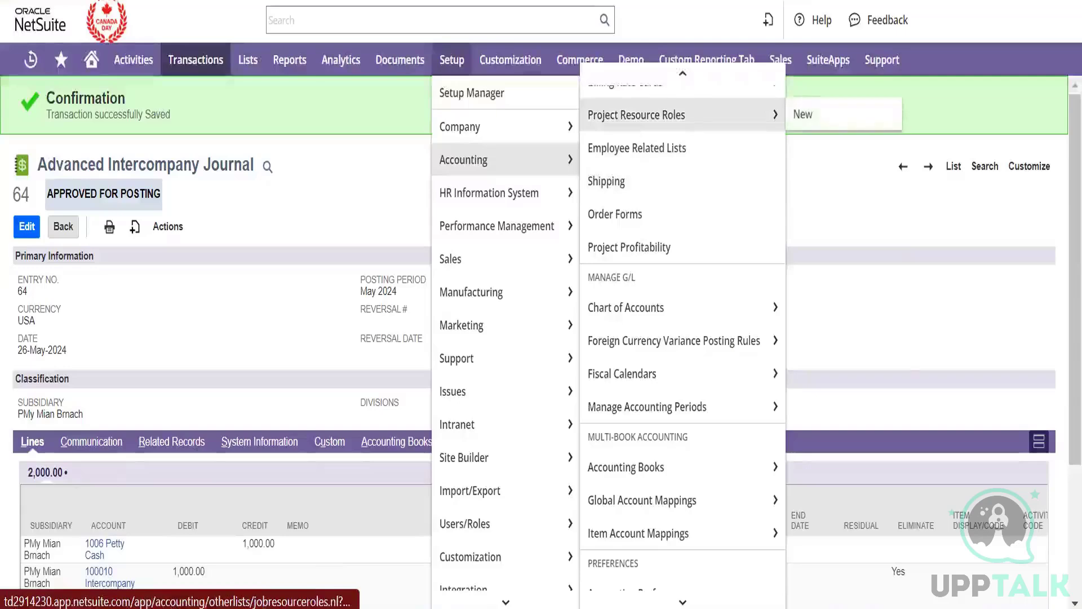
{"action": "key", "text": "ctrl+Tab"}
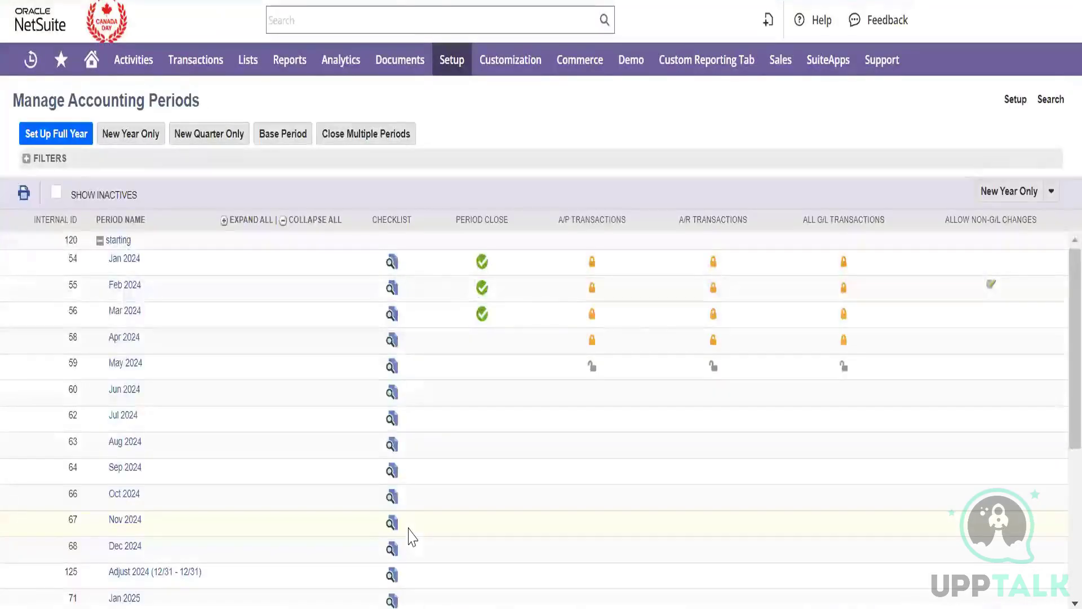
- Examine the Create Intercompany Adjustments task in the Jan 2024 period close checklist and return to the saved journal
{"action": "scroll", "coordinate": [395, 394], "scroll_direction": "down", "scroll_amount": 3}
{"action": "scroll", "coordinate": [394, 316], "scroll_direction": "up", "scroll_amount": 3}
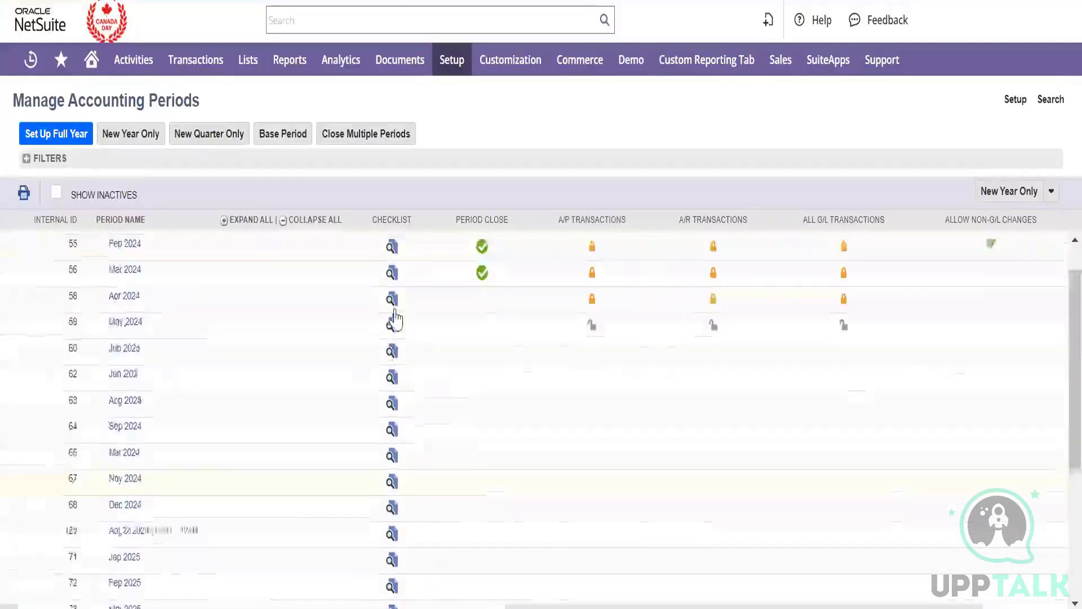
{"action": "left_click", "coordinate": [393, 269]}
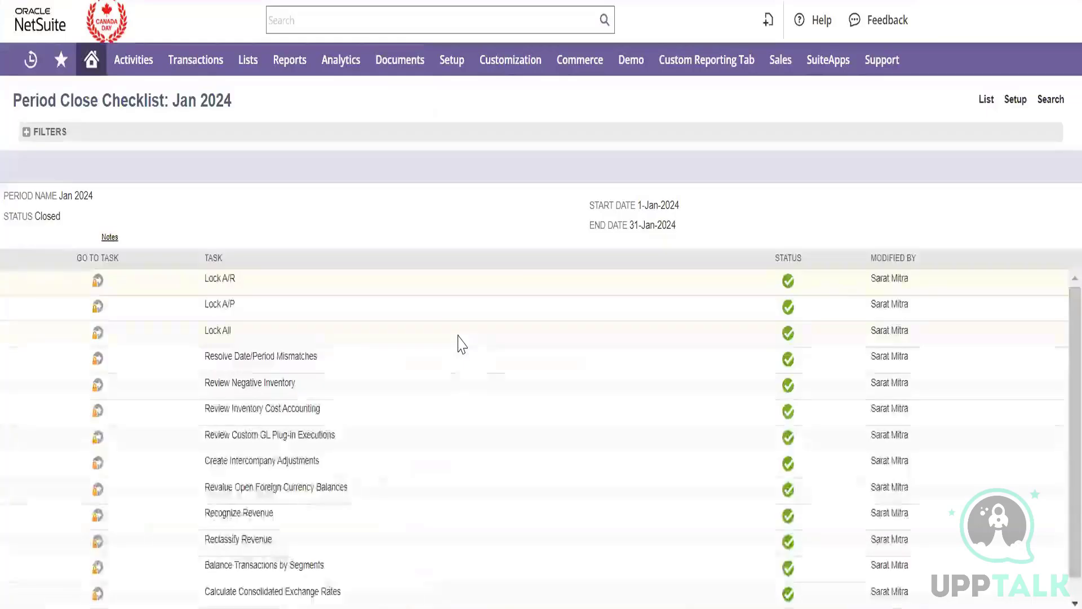
{"action": "scroll", "coordinate": [446, 366], "scroll_direction": "down", "scroll_amount": 1}
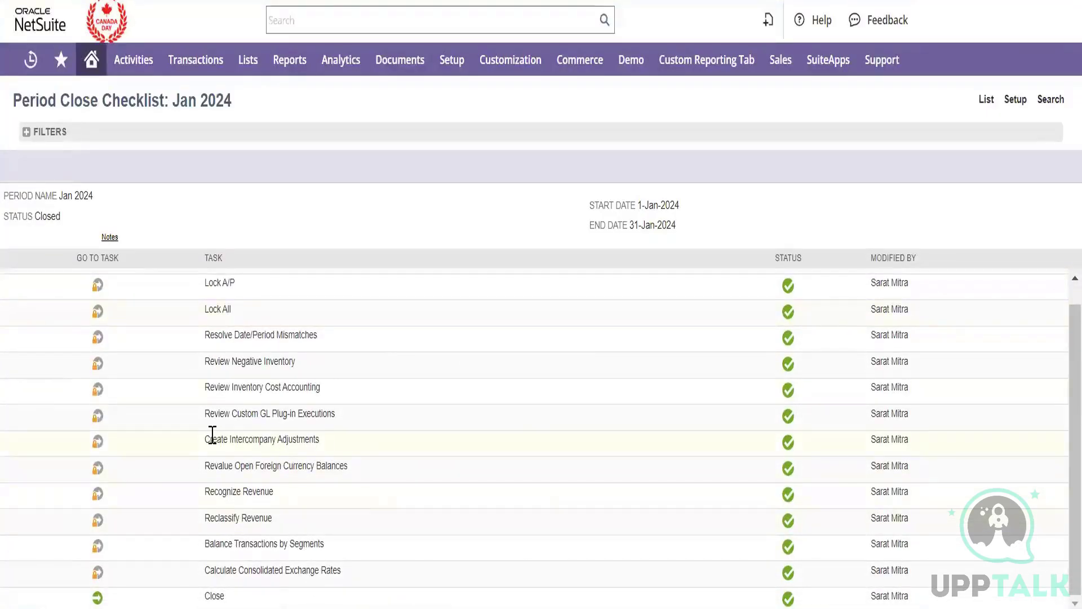
{"action": "left_click_drag", "start_coordinate": [212, 434], "coordinate": [204, 439]}
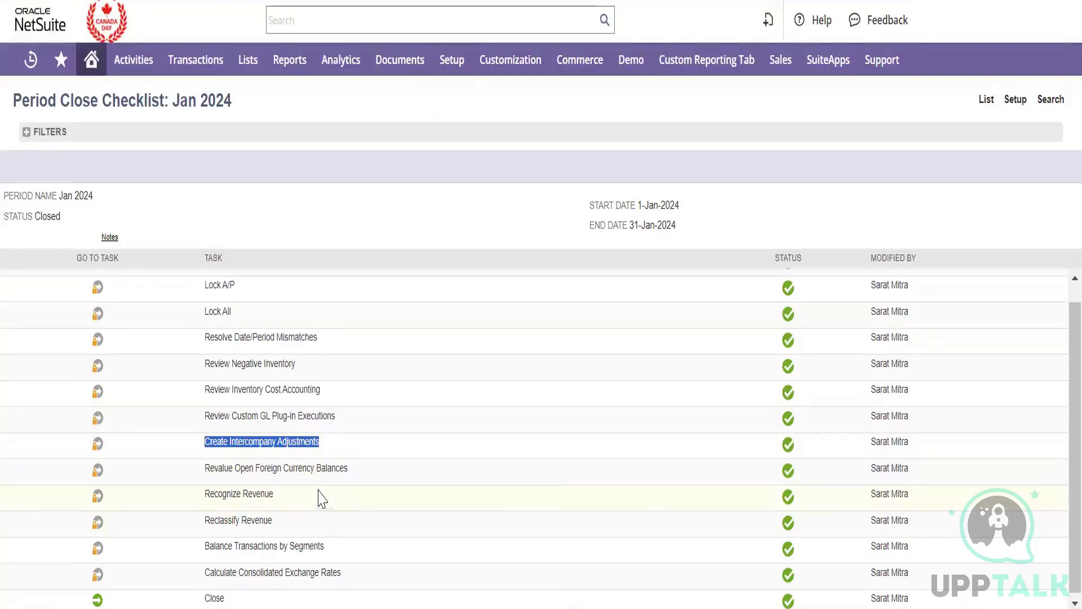
{"action": "scroll", "coordinate": [320, 493], "scroll_direction": "up", "scroll_amount": 1}
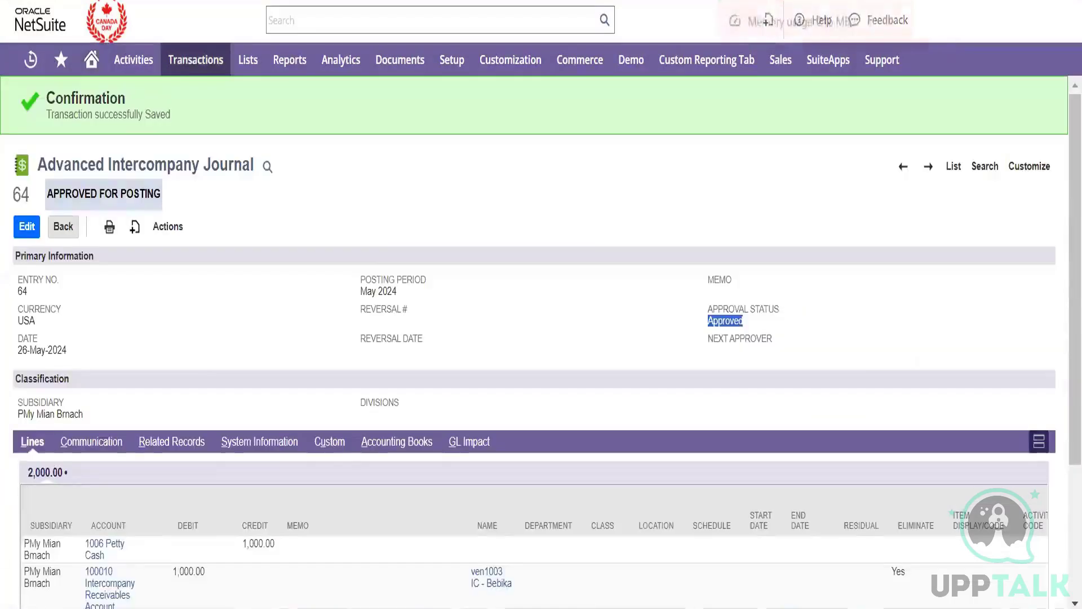
{"action": "scroll", "coordinate": [325, 450], "scroll_direction": "down", "scroll_amount": 2}
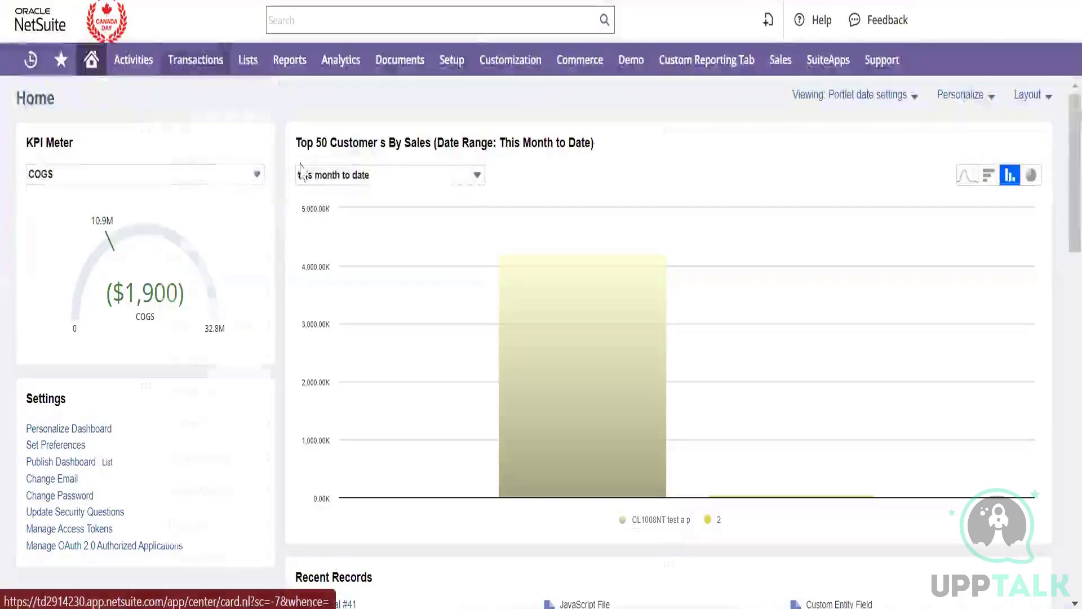
- Open a new purchase order form and the Manage Intercompany Sales Orders page in separate browser tabs
{"action": "mouse_move", "coordinate": [196, 59]}
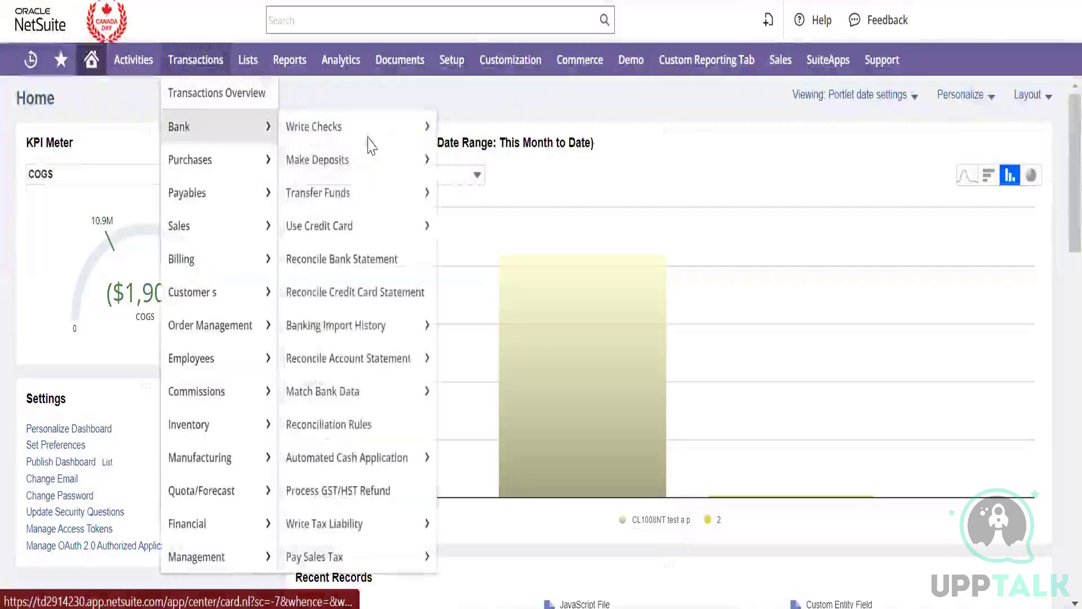
{"action": "mouse_move", "coordinate": [198, 193]}
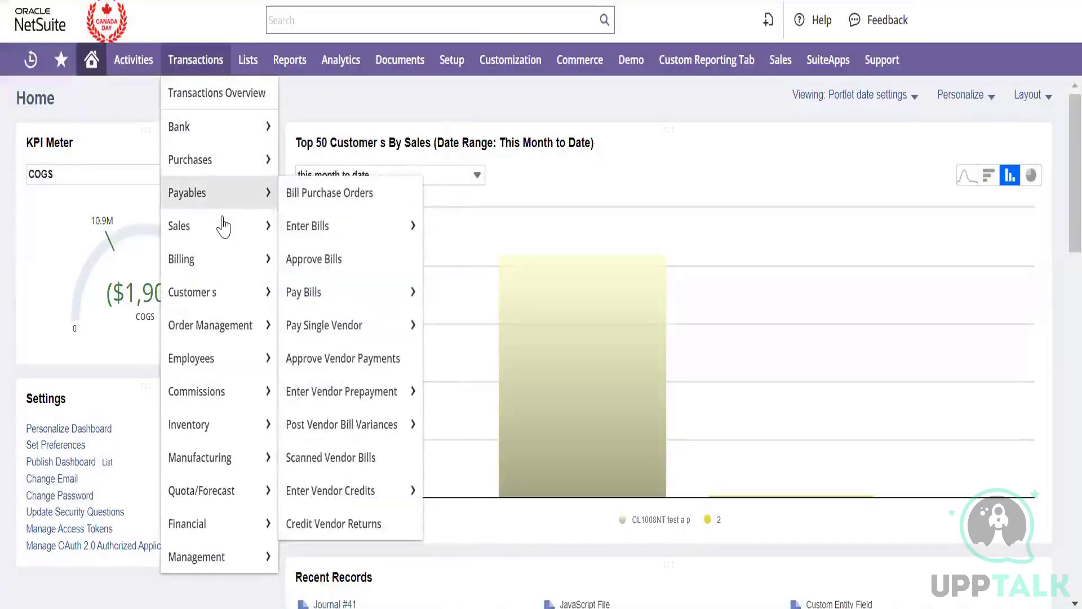
{"action": "mouse_move", "coordinate": [220, 160]}
{"action": "right_click", "coordinate": [370, 144]}
{"action": "key", "text": "Escape"}
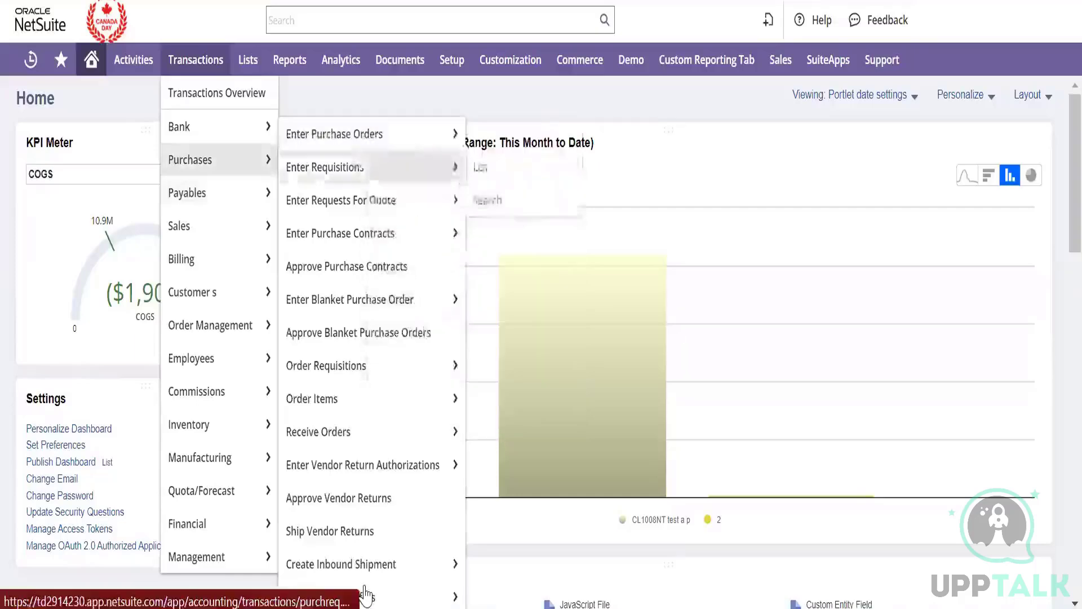
{"action": "mouse_move", "coordinate": [220, 226]}
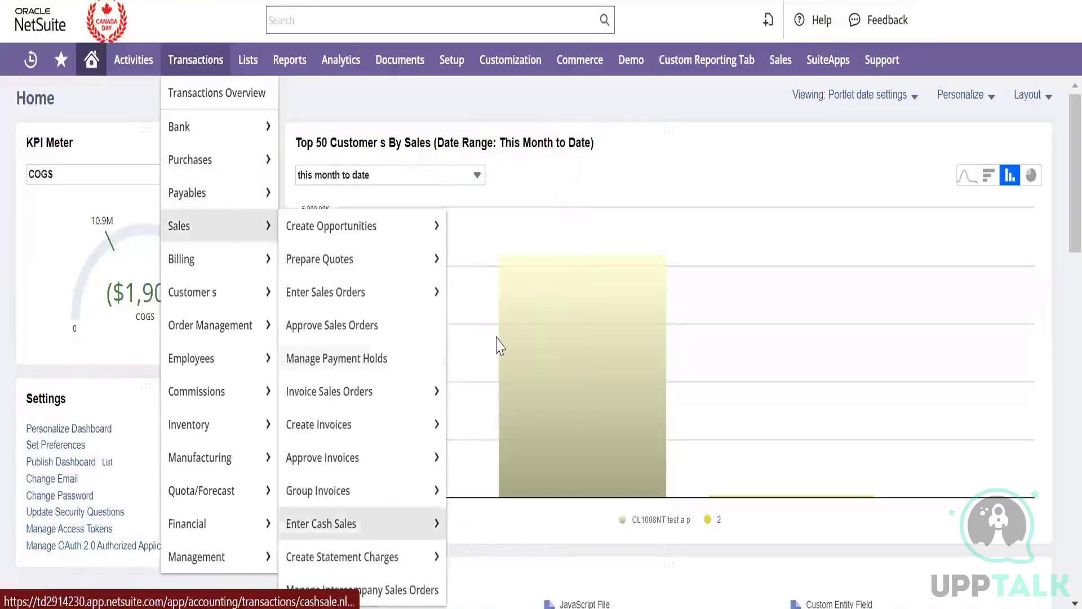
{"action": "right_click", "coordinate": [367, 588]}
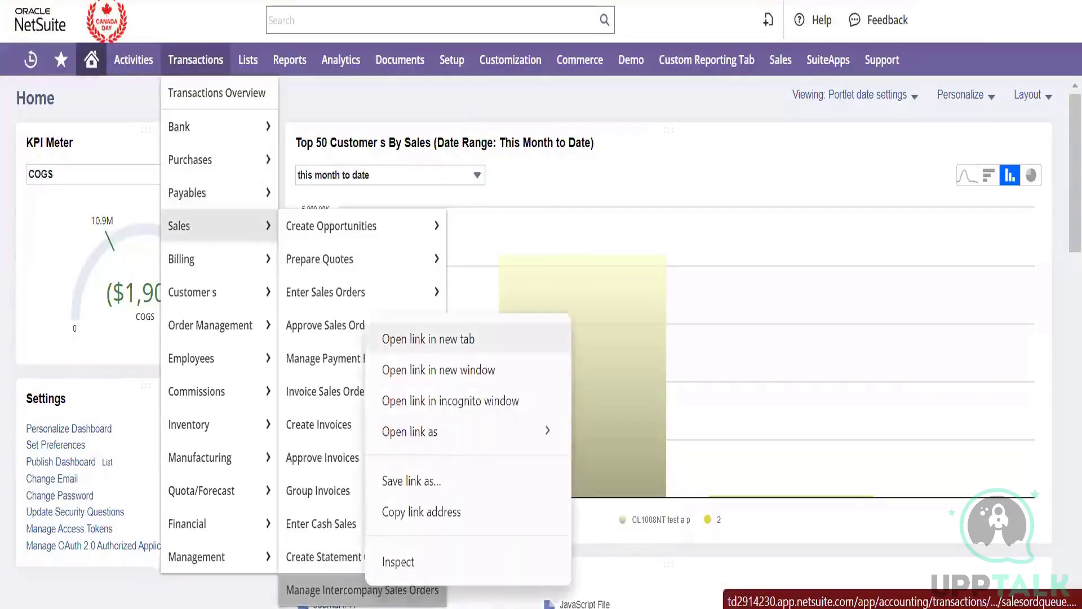
{"action": "left_click", "coordinate": [423, 338]}
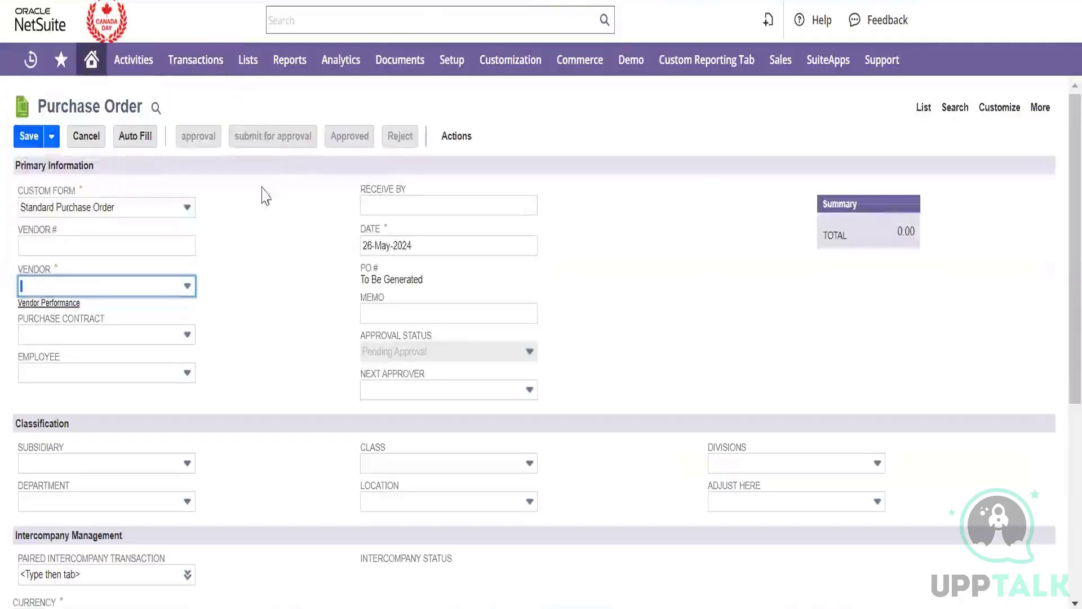
- Keep the Standard Purchase Order form and set the vendor to ven1001 IC - PMy Mian Brnach
{"action": "left_click", "coordinate": [181, 206]}
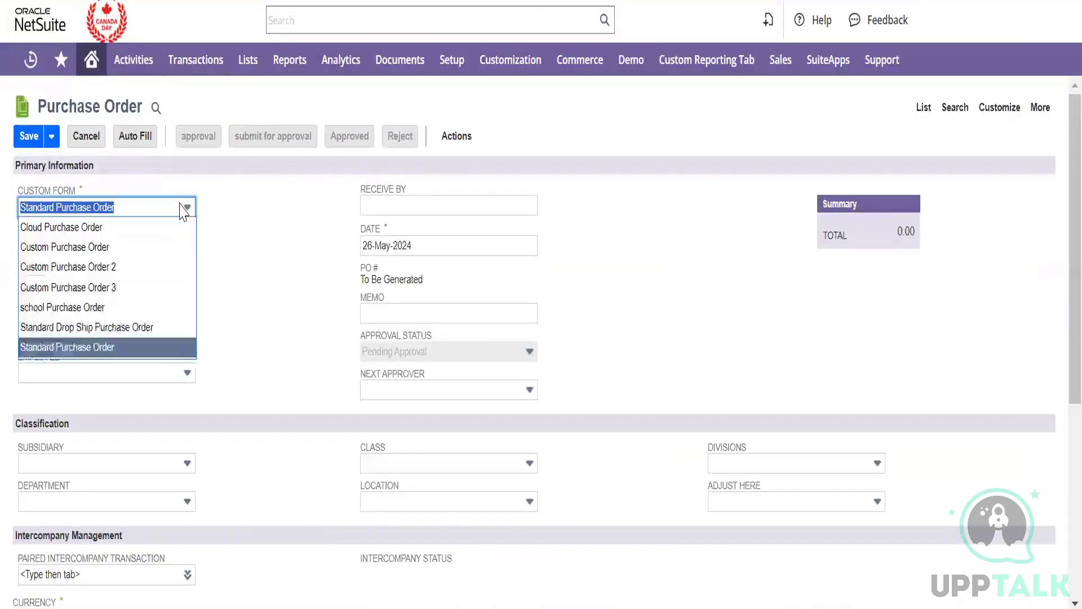
{"action": "left_click", "coordinate": [309, 325]}
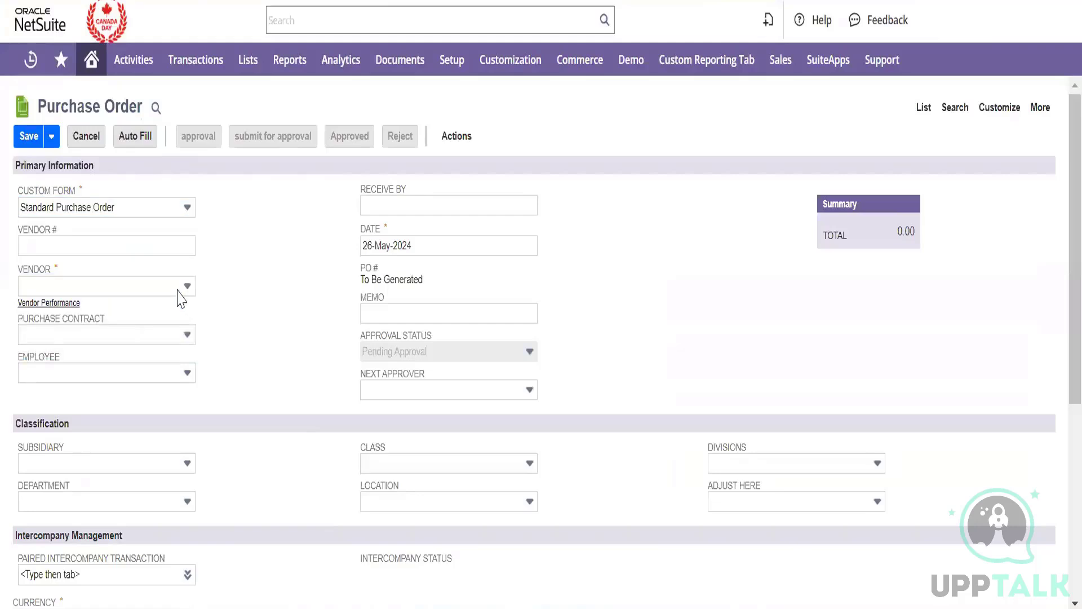
{"action": "left_click", "coordinate": [177, 290]}
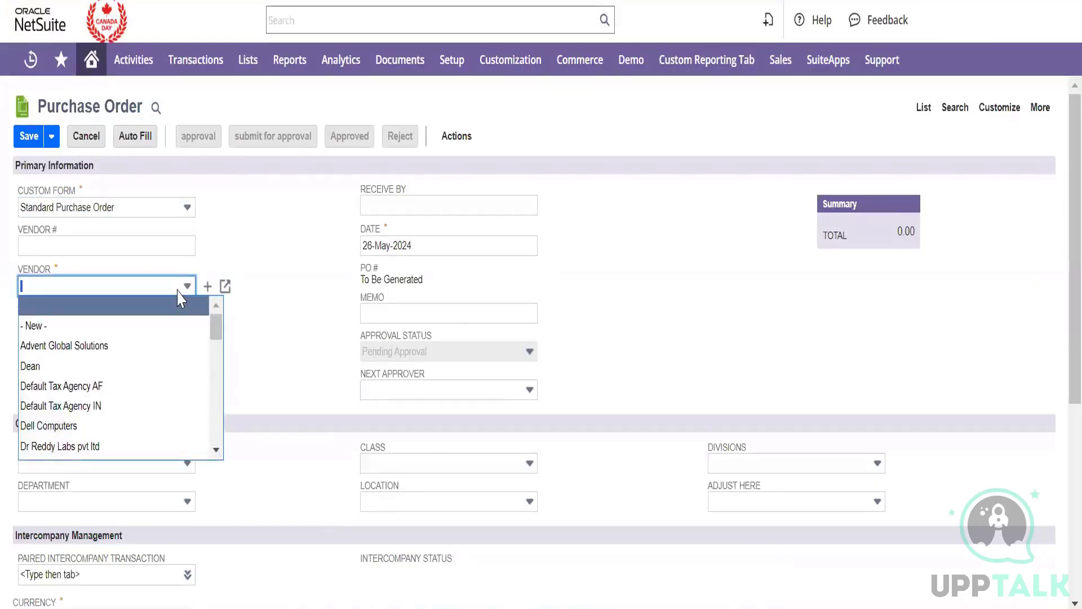
{"action": "key", "text": "ctrl+f"}
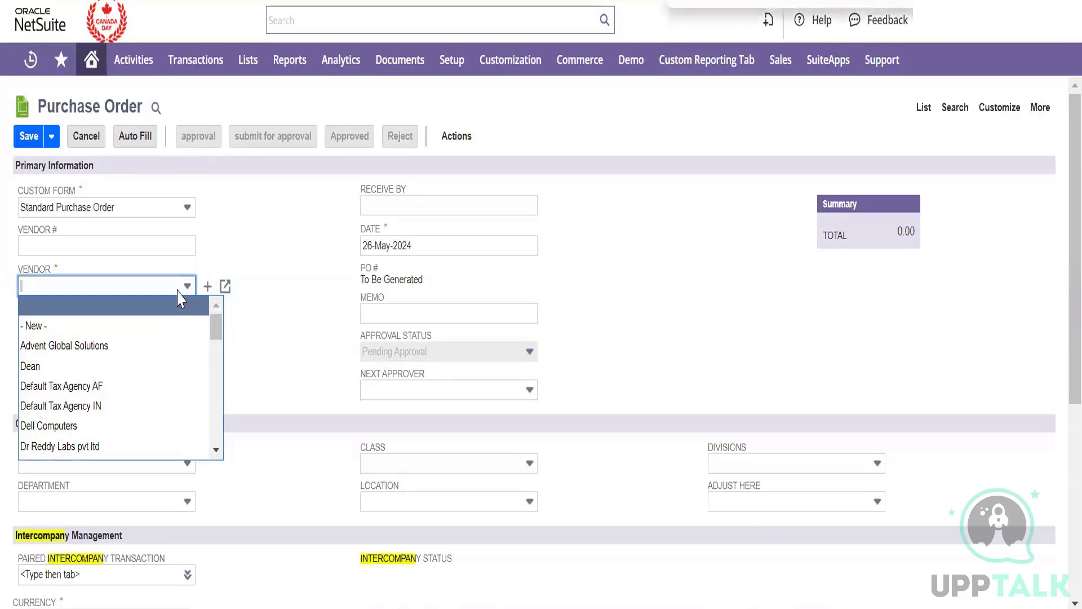
{"action": "type", "text": "ic"}
{"action": "key", "text": "Return"}
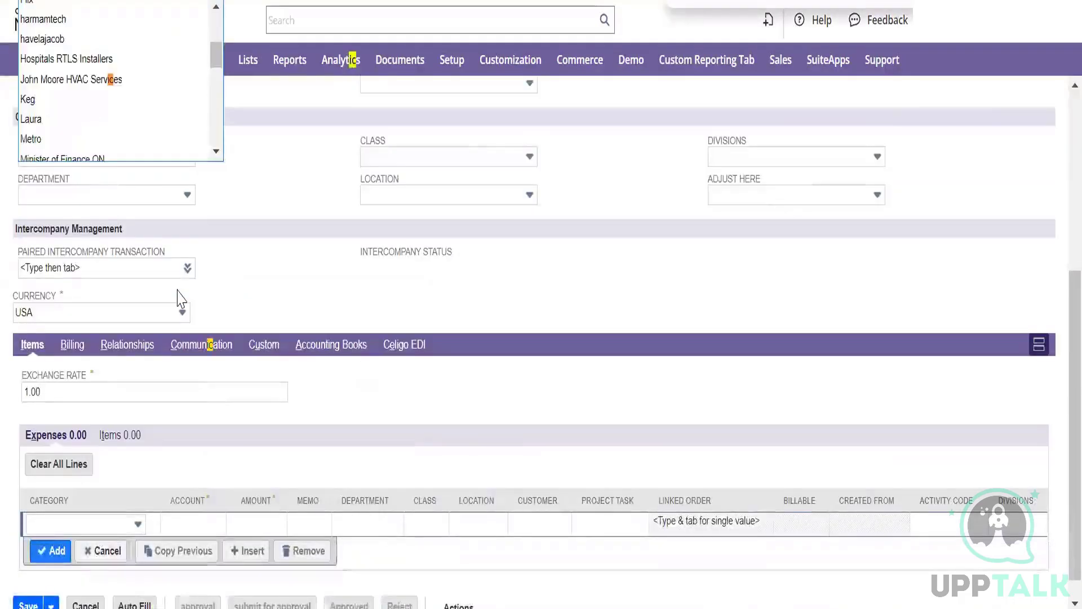
{"action": "key", "text": "Return"}
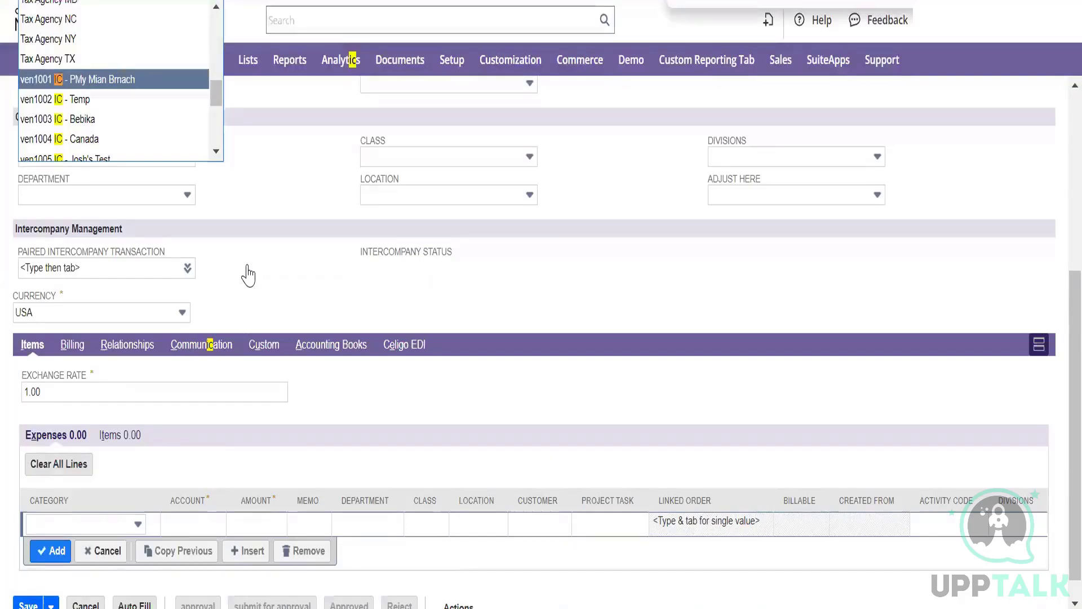
{"action": "key", "text": "Return"}
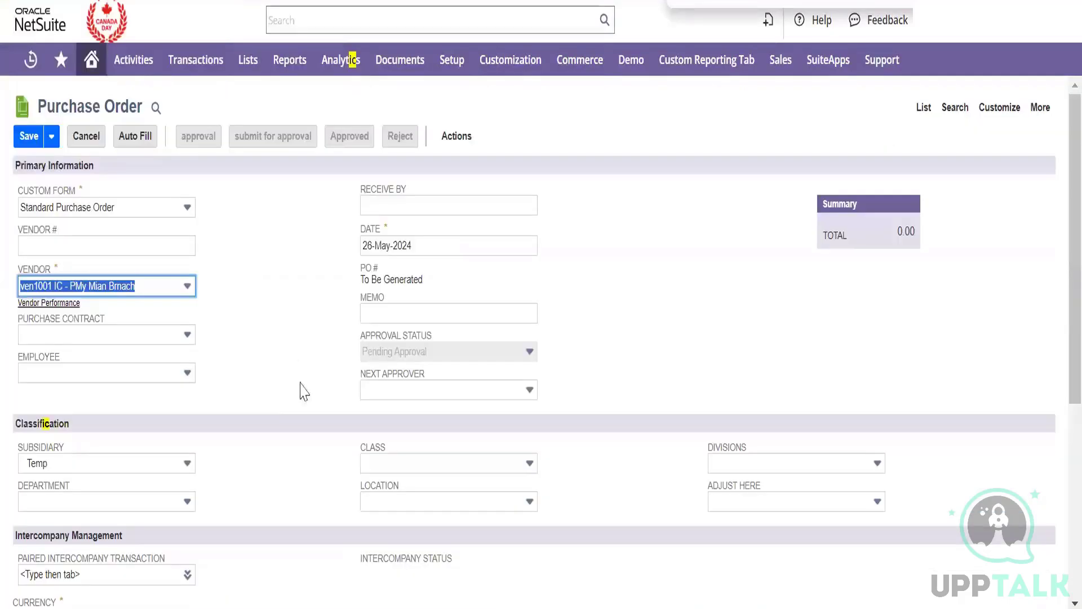
- Show the purchase order's item lines and review the vendor, subsidiary choices and intercompany fields
{"action": "scroll", "coordinate": [299, 389], "scroll_direction": "down", "scroll_amount": 3}
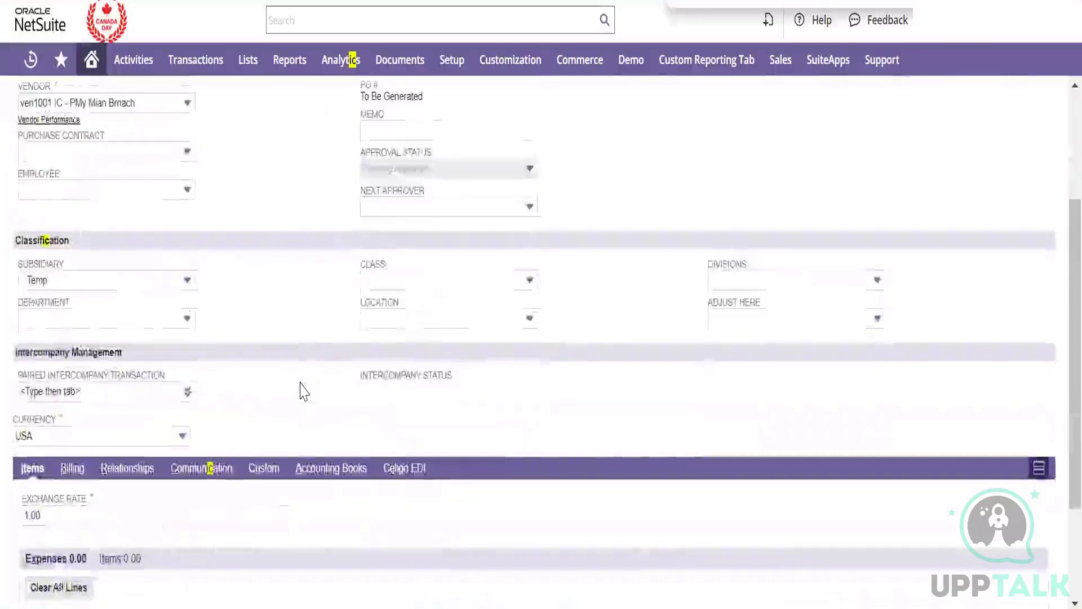
{"action": "scroll", "coordinate": [300, 389], "scroll_direction": "down", "scroll_amount": 3}
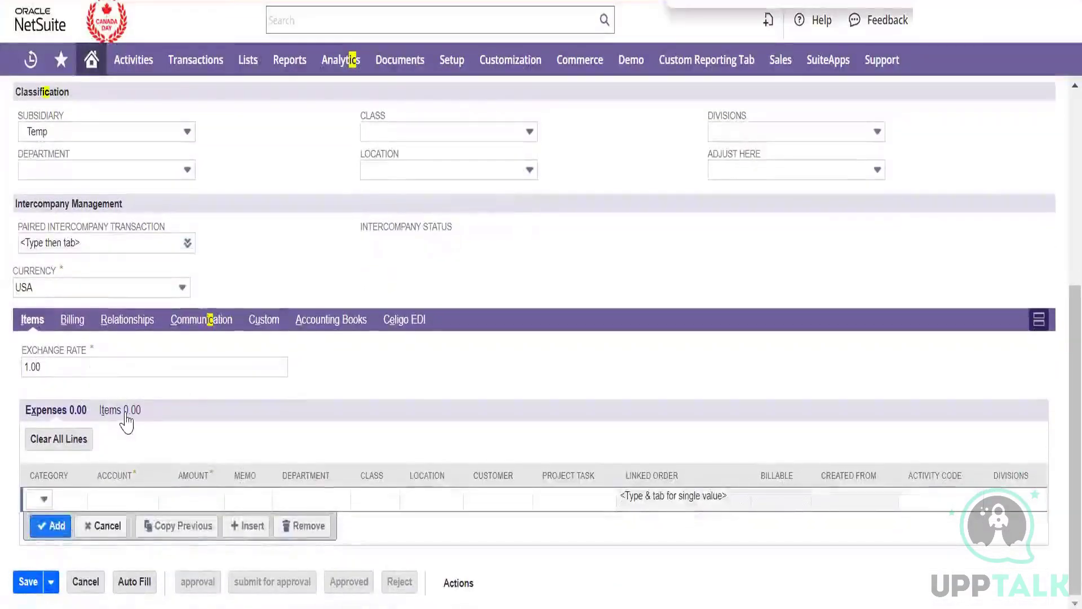
{"action": "left_click", "coordinate": [122, 411]}
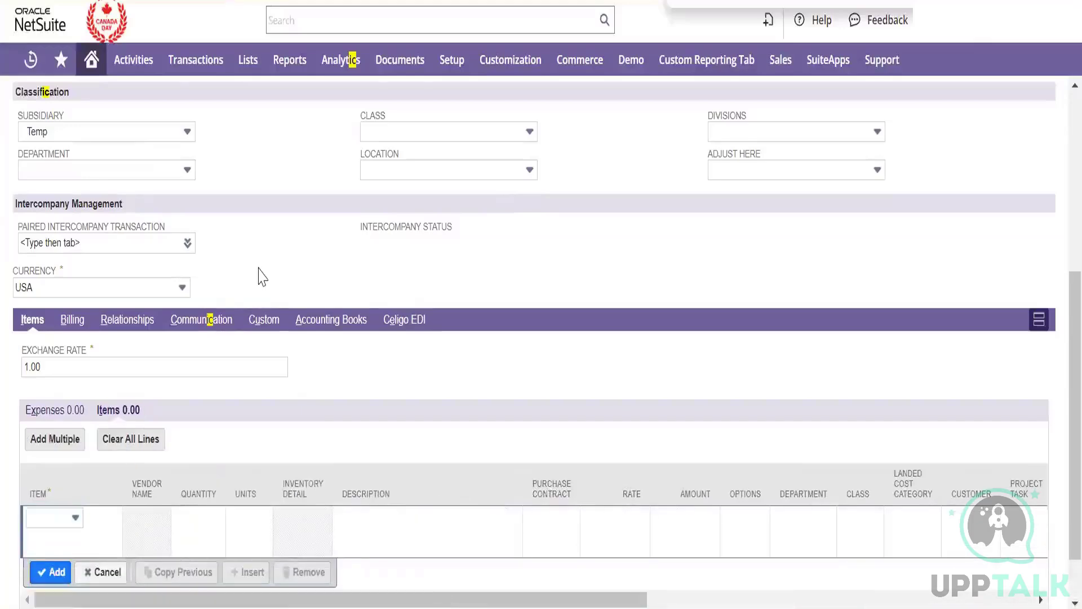
{"action": "scroll", "coordinate": [262, 276], "scroll_direction": "up", "scroll_amount": 5}
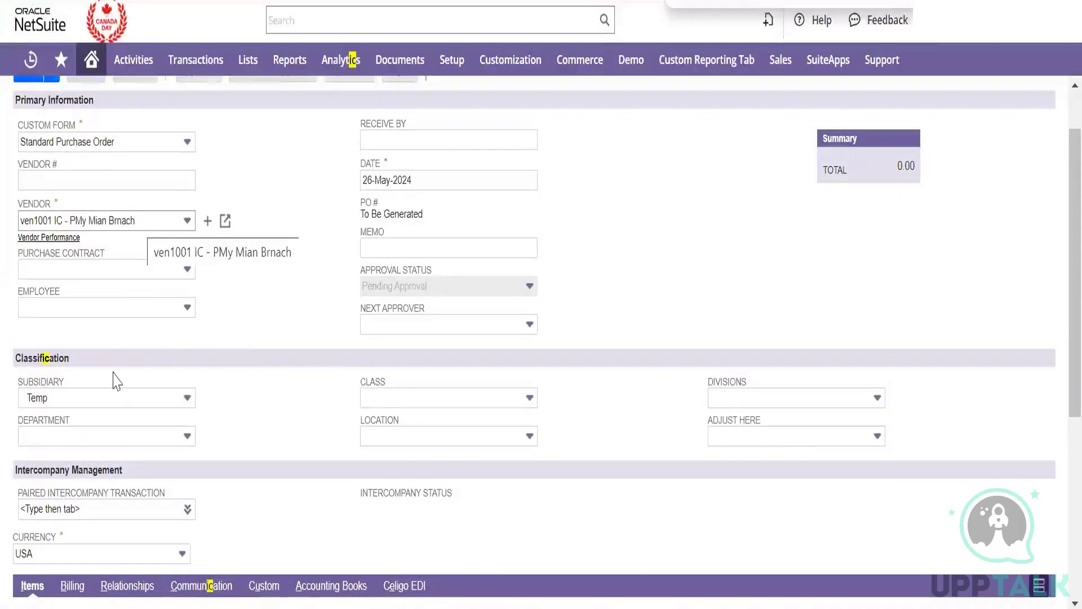
{"action": "scroll", "coordinate": [255, 428], "scroll_direction": "down", "scroll_amount": 1}
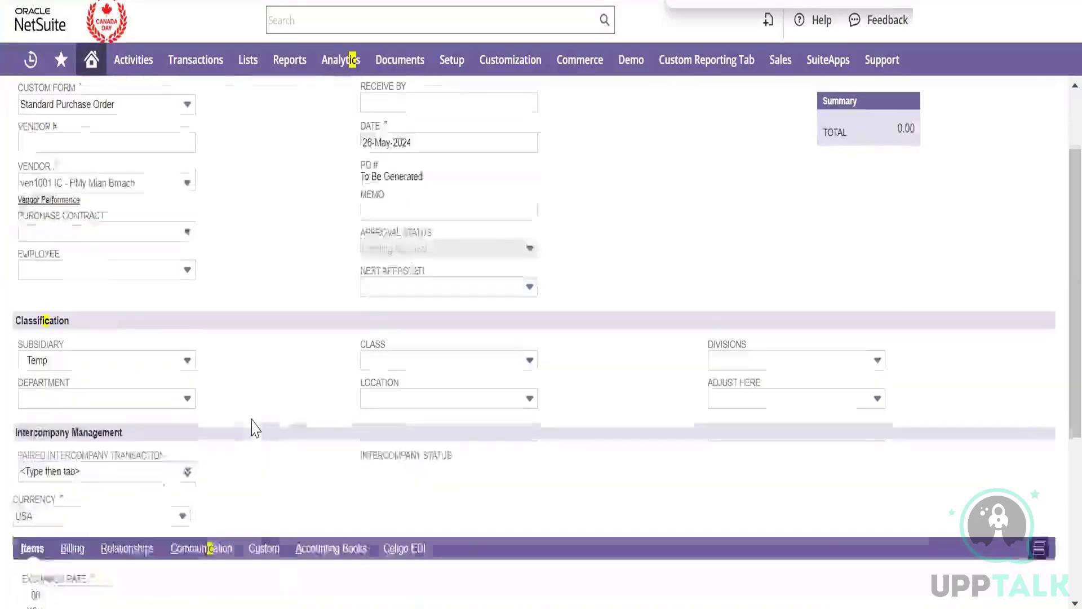
{"action": "scroll", "coordinate": [255, 428], "scroll_direction": "down", "scroll_amount": 5}
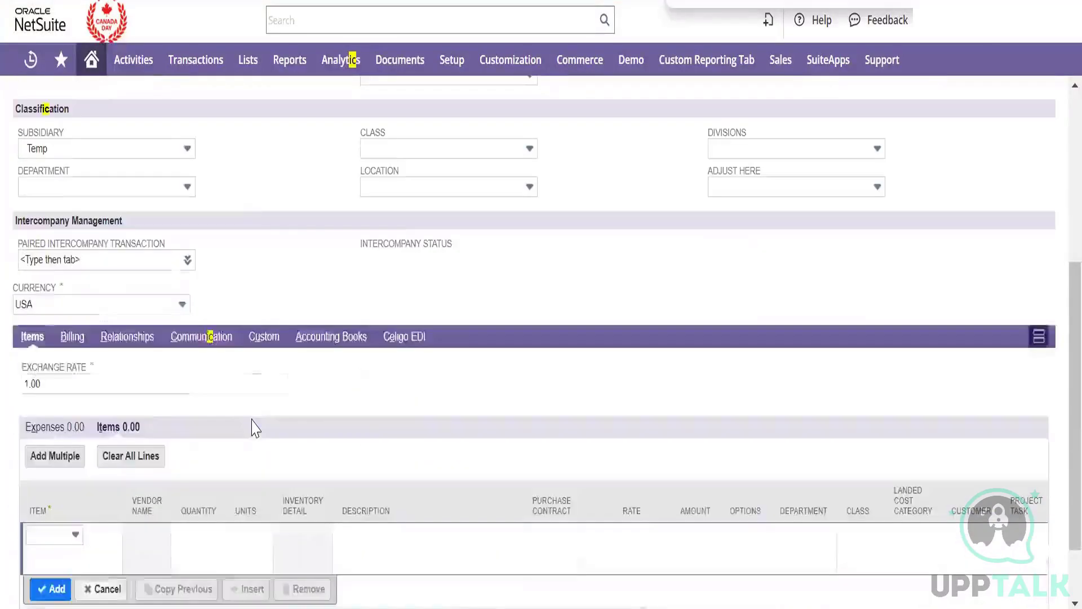
{"action": "scroll", "coordinate": [254, 427], "scroll_direction": "up", "scroll_amount": 8}
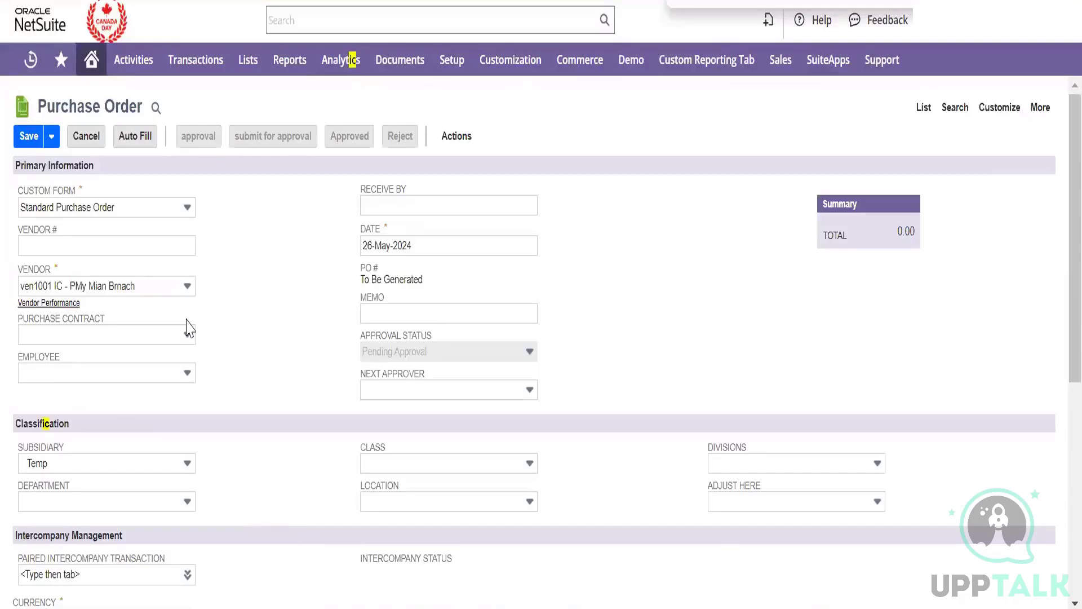
{"action": "left_click", "coordinate": [99, 469]}
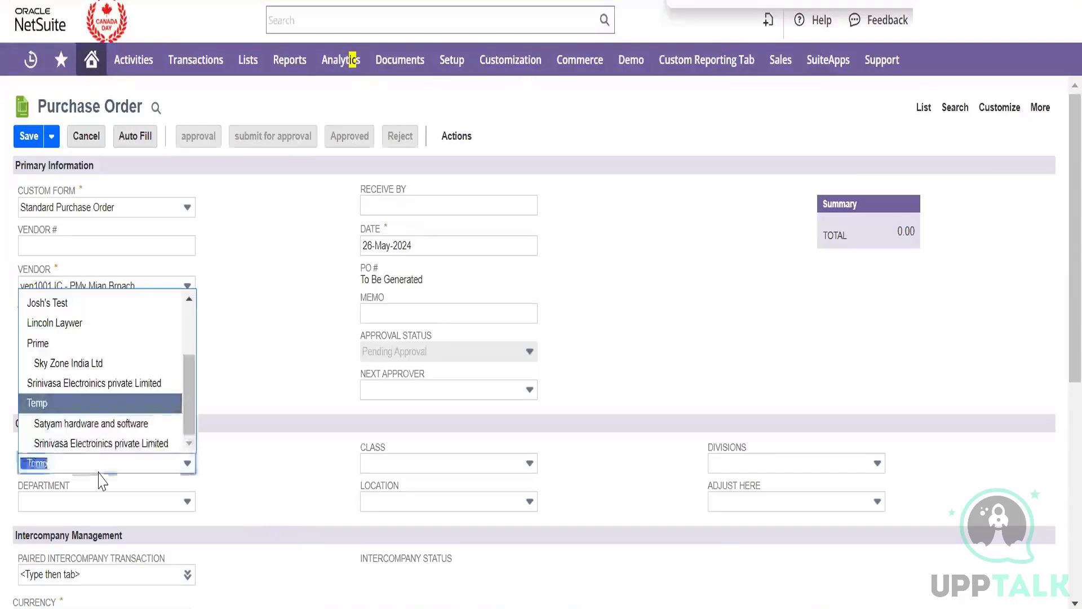
{"action": "left_click", "coordinate": [245, 476]}
- Add an item line for Intercompany Service item with quantity 1 to the purchase order
{"action": "scroll", "coordinate": [247, 483], "scroll_direction": "down", "scroll_amount": 2}
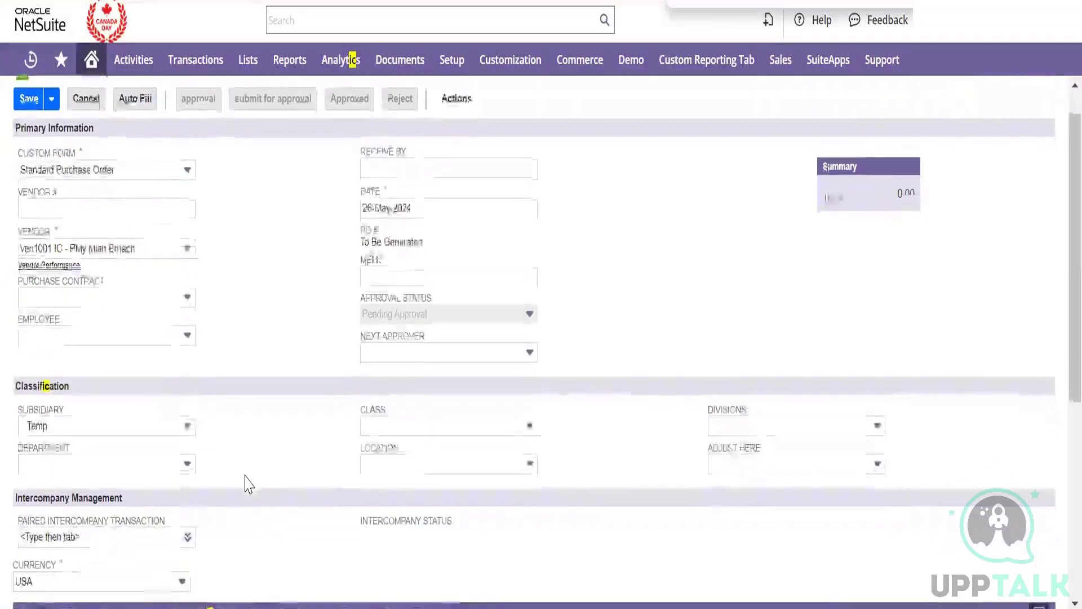
{"action": "scroll", "coordinate": [247, 484], "scroll_direction": "down", "scroll_amount": 5}
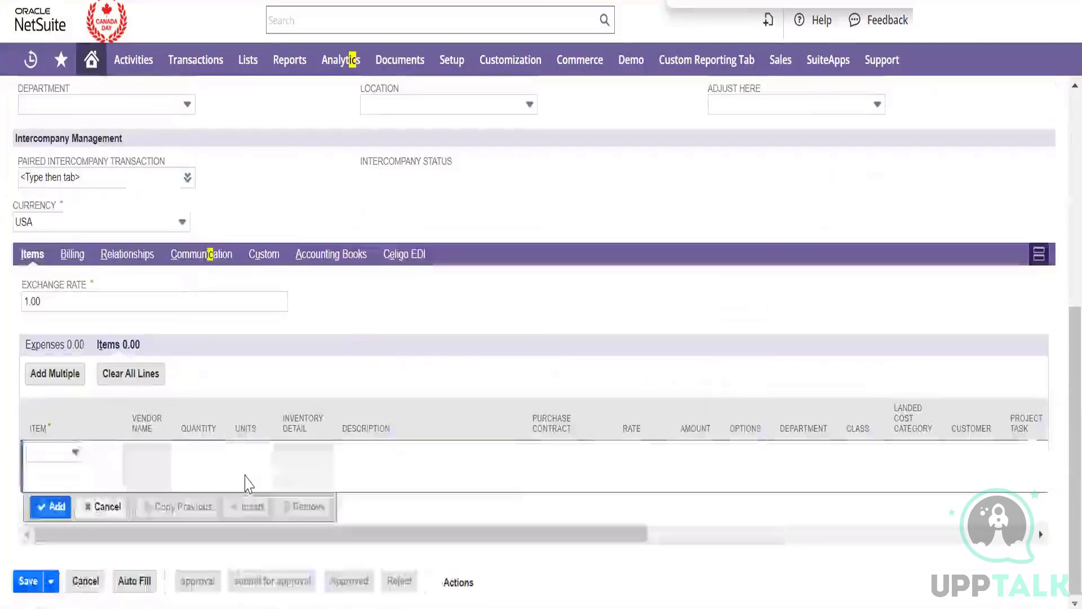
{"action": "left_click", "coordinate": [78, 456]}
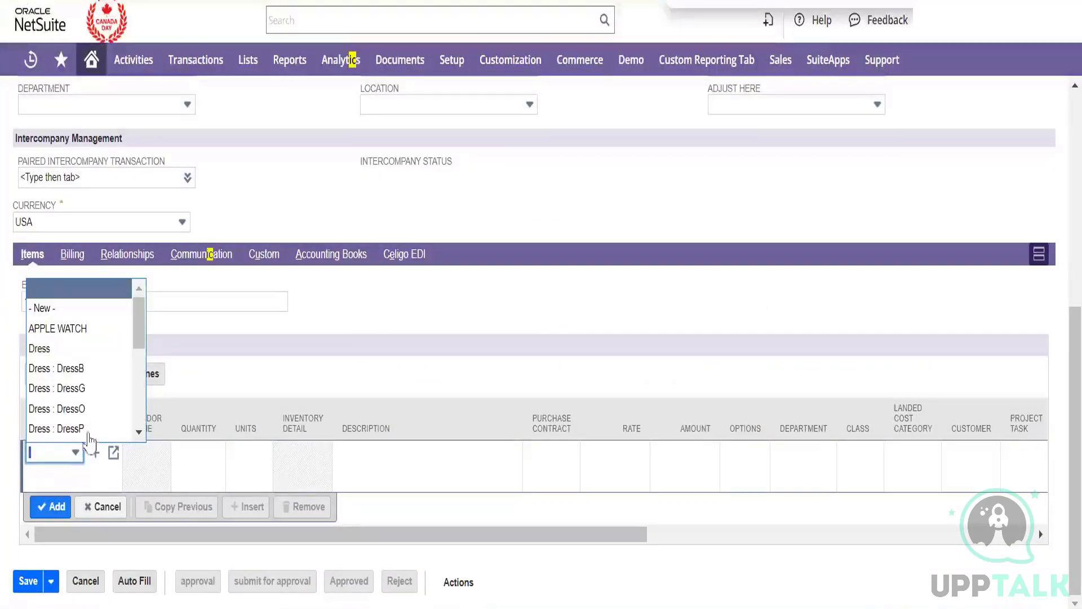
{"action": "scroll", "coordinate": [99, 426], "scroll_direction": "down", "scroll_amount": 2}
{"action": "scroll", "coordinate": [101, 427], "scroll_direction": "down", "scroll_amount": 1}
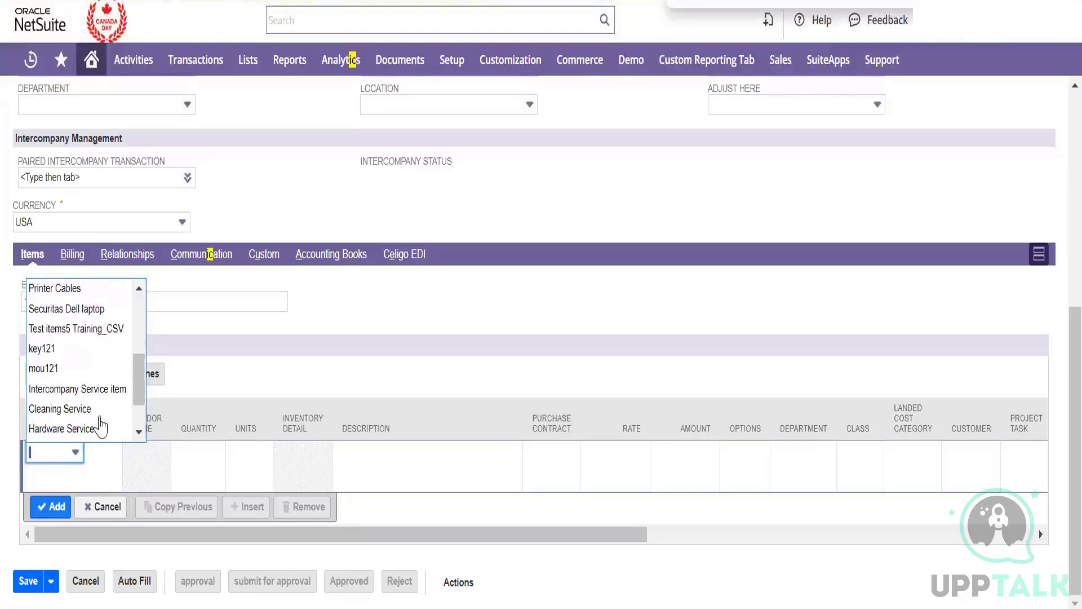
{"action": "scroll", "coordinate": [100, 427], "scroll_direction": "down", "scroll_amount": 1}
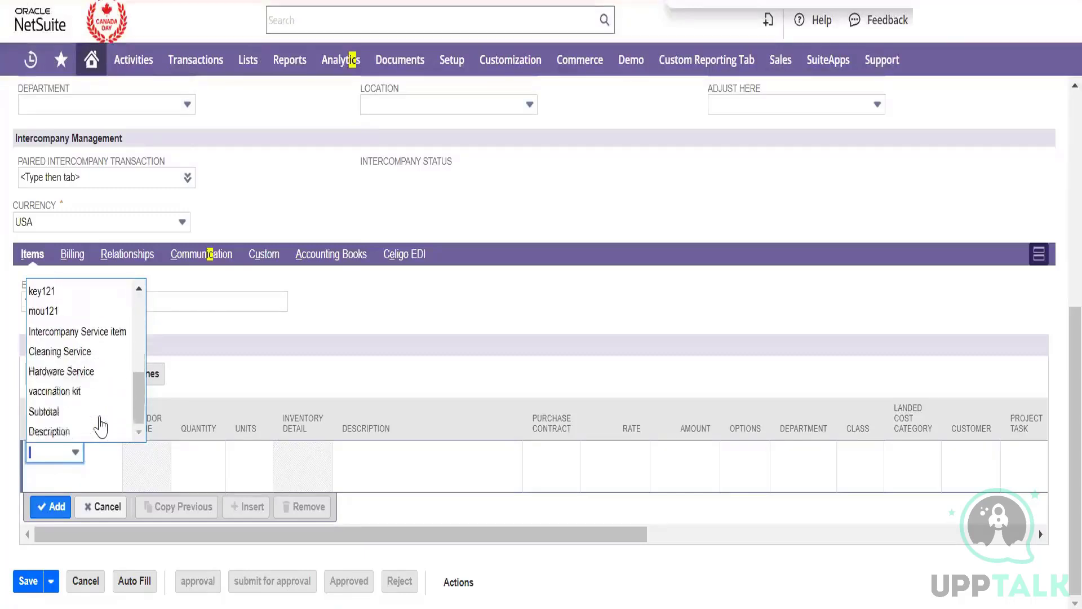
{"action": "scroll", "coordinate": [99, 420], "scroll_direction": "up", "scroll_amount": 5}
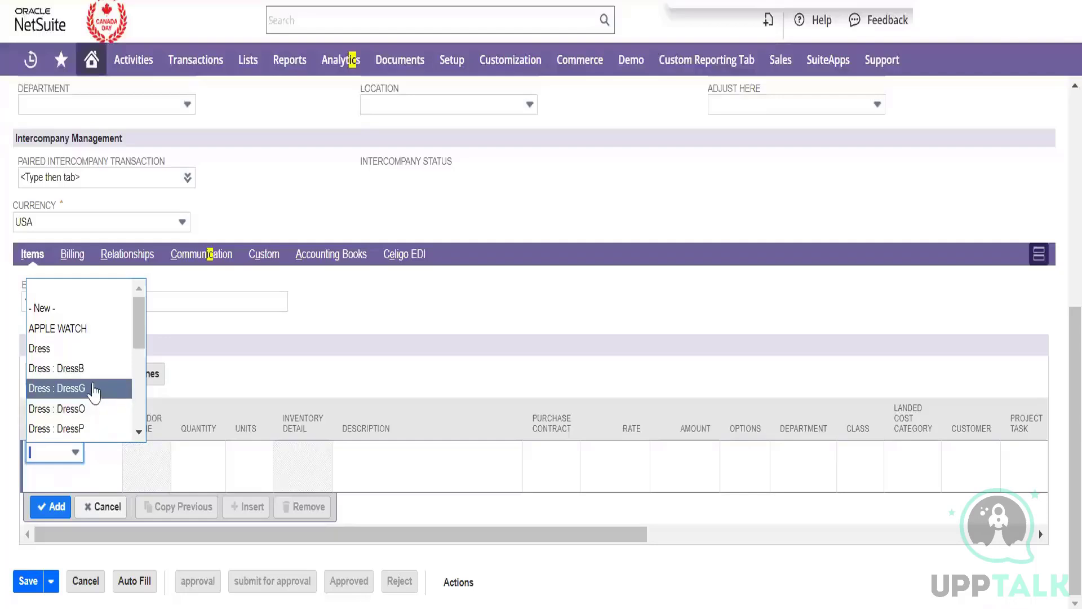
{"action": "scroll", "coordinate": [96, 408], "scroll_direction": "down", "scroll_amount": 2}
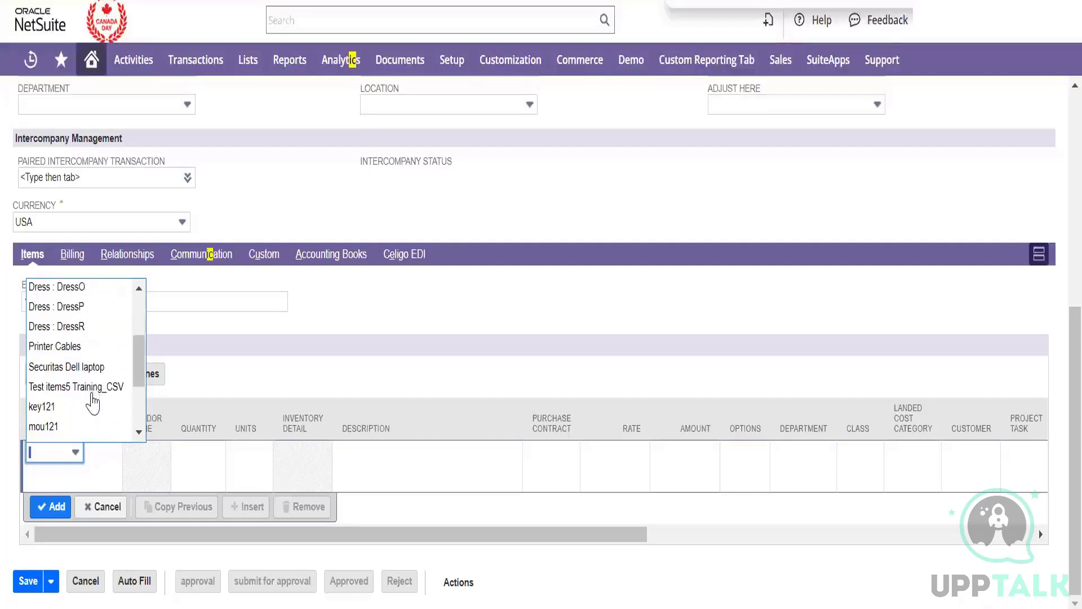
{"action": "scroll", "coordinate": [90, 402], "scroll_direction": "down", "scroll_amount": 1}
{"action": "left_click", "coordinate": [89, 399]}
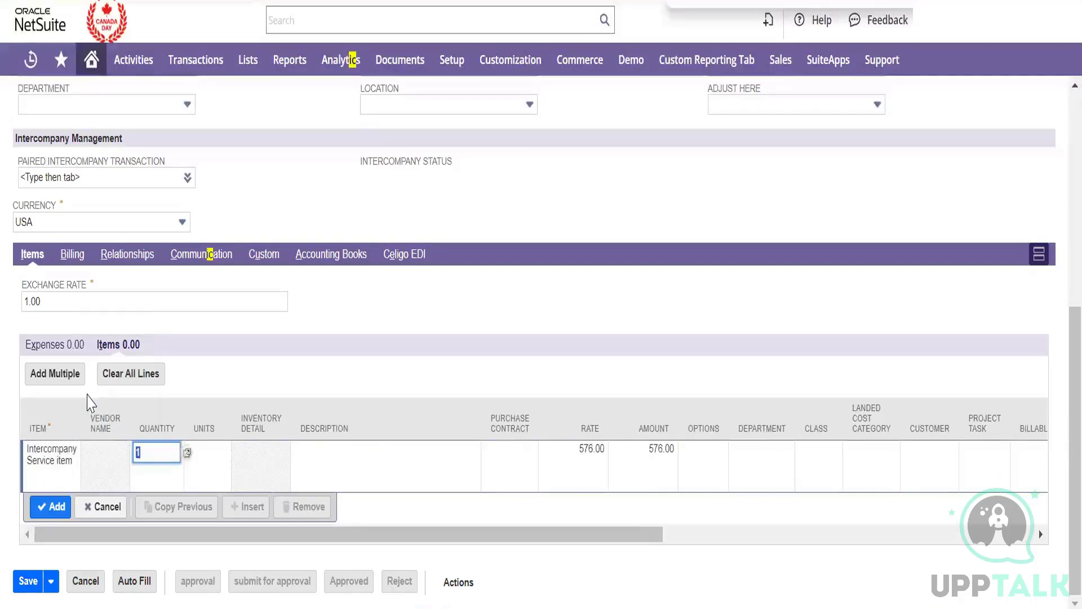
{"action": "key", "text": "Tab"}
{"action": "key", "text": "Tab"}
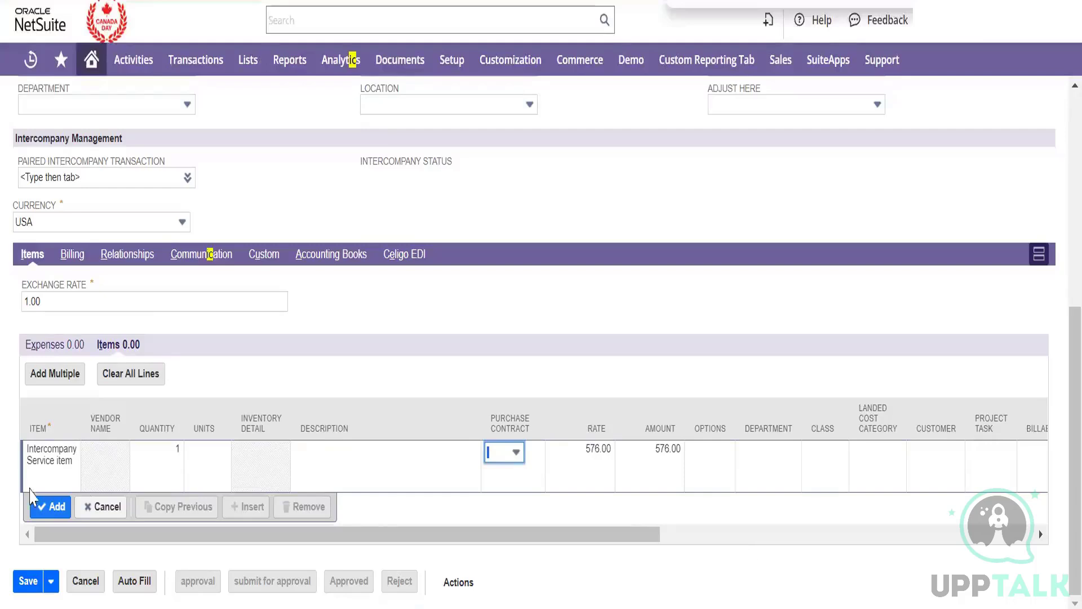
{"action": "left_click", "coordinate": [51, 507]}
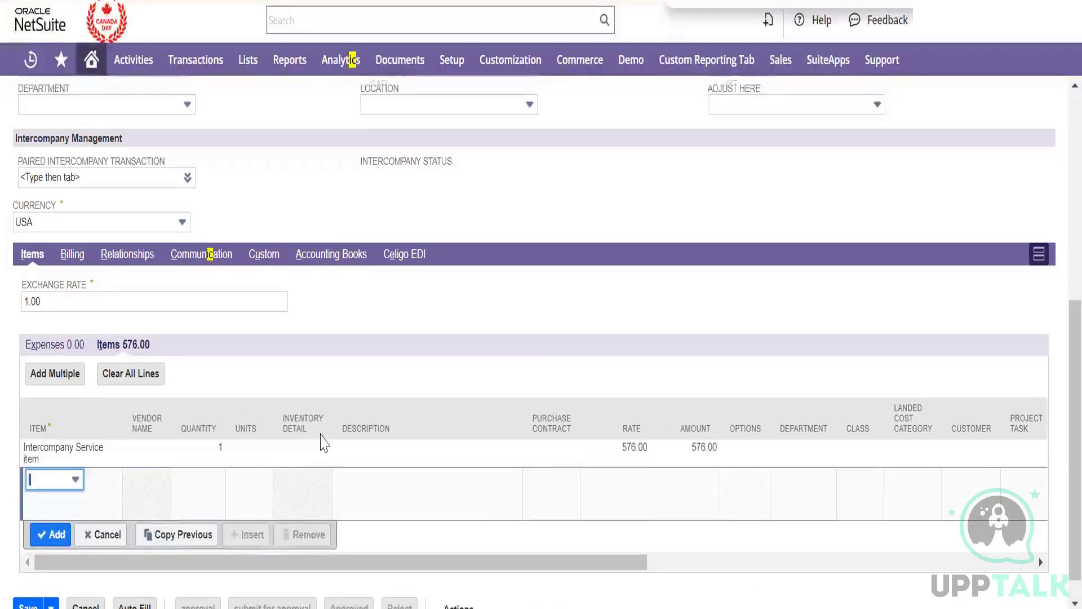
- Fill the required custom fields with the rich text "Hello" and the multi-select option whats app, and save the purchase order
{"action": "scroll", "coordinate": [320, 443], "scroll_direction": "down", "scroll_amount": 1}
{"action": "left_click", "coordinate": [19, 585]}
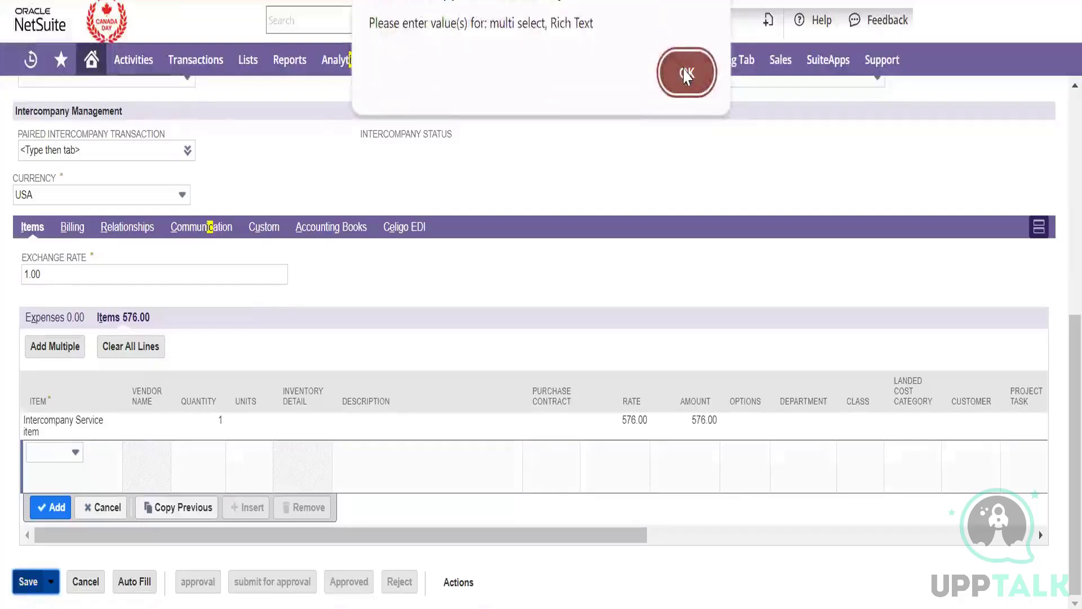
{"action": "left_click", "coordinate": [687, 74]}
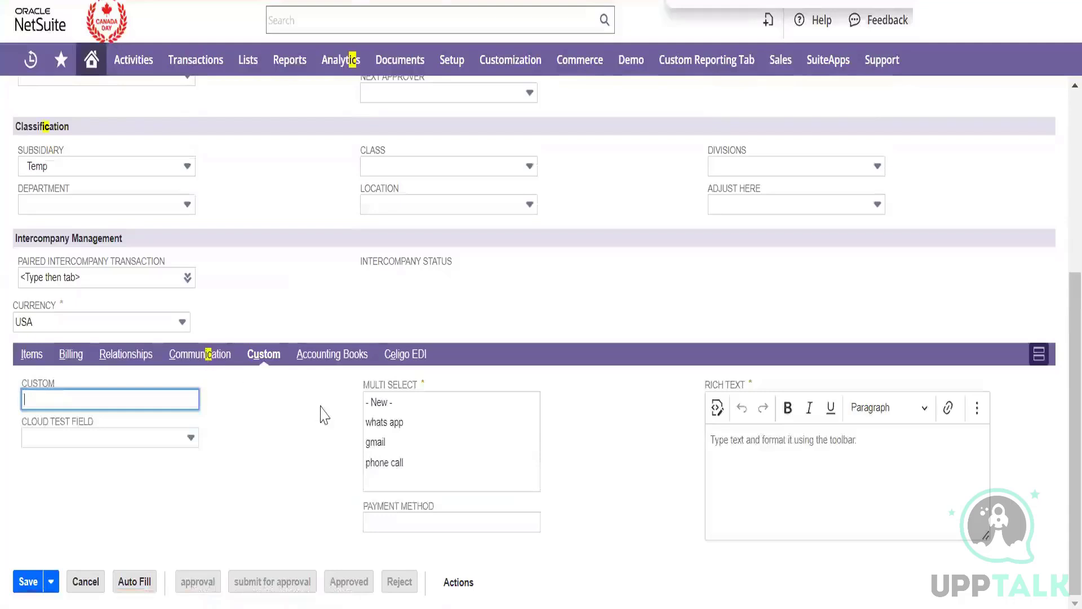
{"action": "left_click", "coordinate": [918, 470]}
{"action": "type", "text": "Hello"}
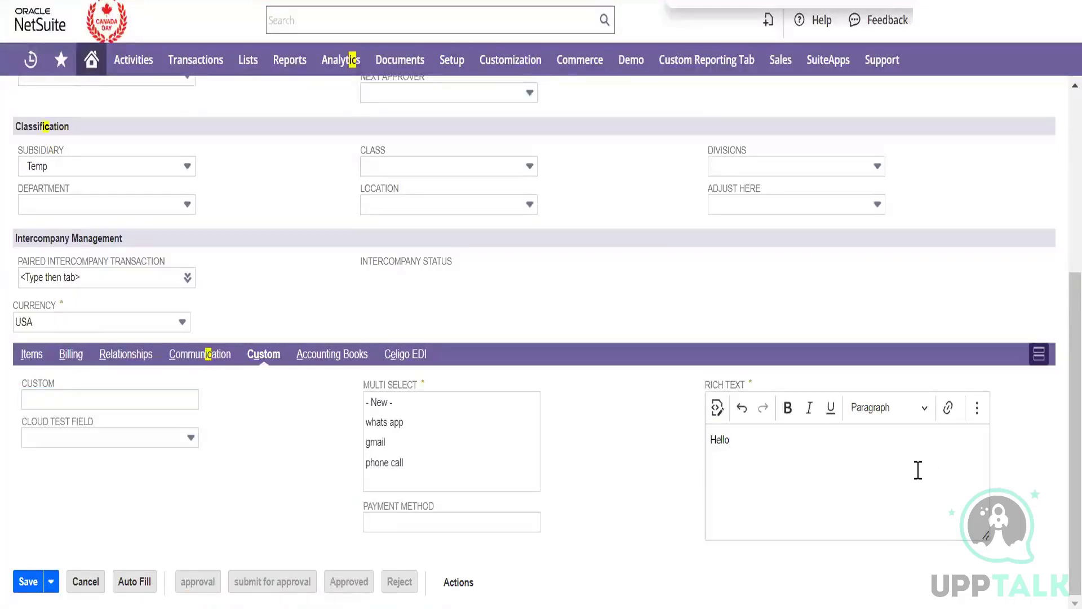
{"action": "left_click", "coordinate": [422, 424]}
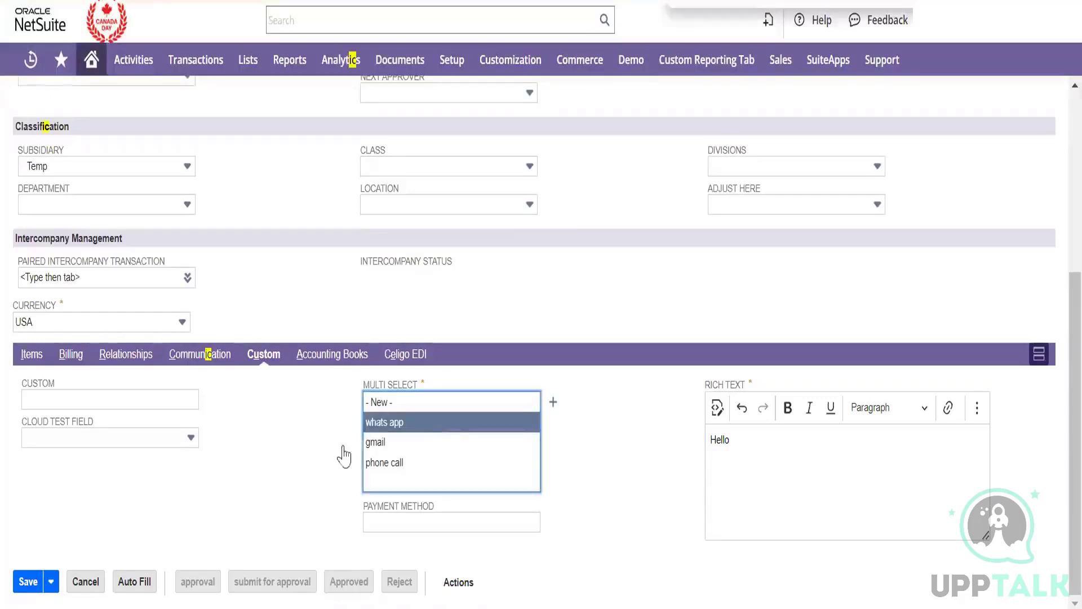
{"action": "left_click", "coordinate": [21, 583]}
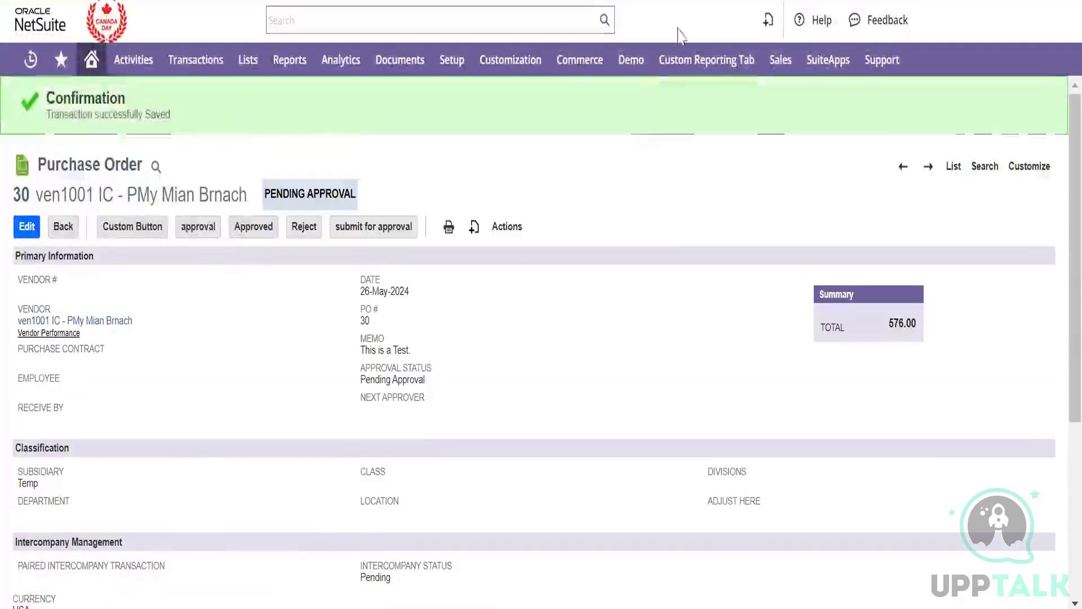
- Reopen the saved purchase order for editing and mark it as approved
{"action": "left_click", "coordinate": [28, 227]}
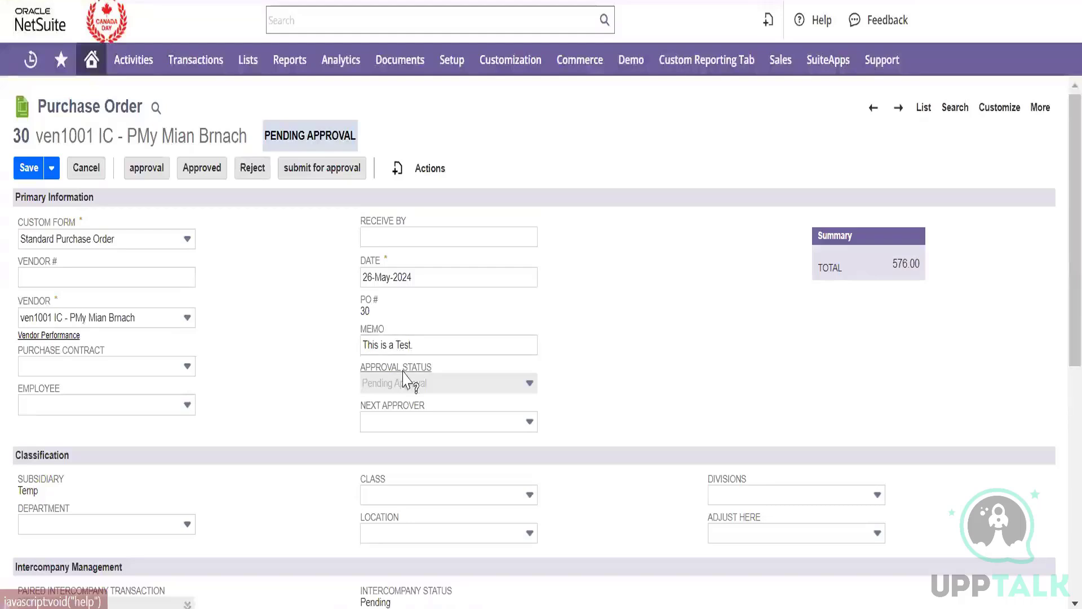
{"action": "left_click", "coordinate": [204, 174]}
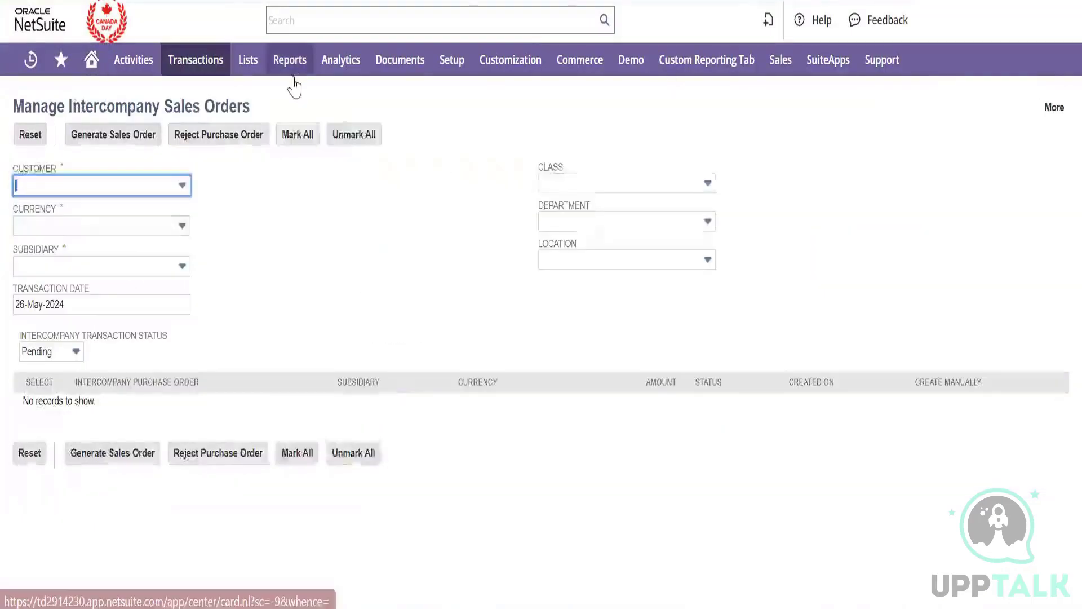
- Filter the intercompany sales orders by customer IC - Temp with currency USA and check the purchase order's subsidiary
{"action": "left_click", "coordinate": [169, 186]}
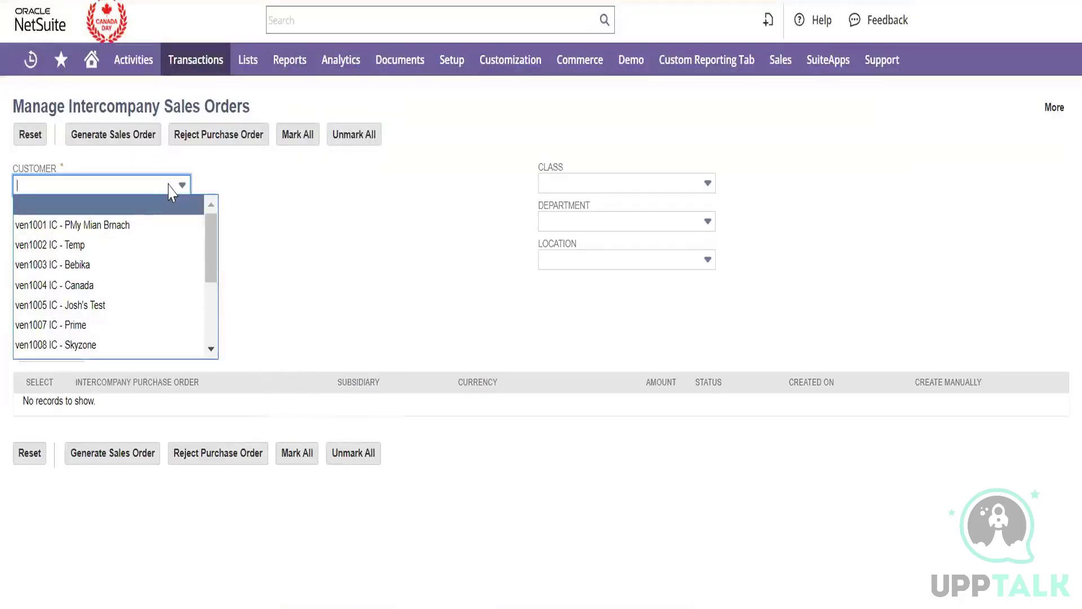
{"action": "left_click", "coordinate": [168, 246]}
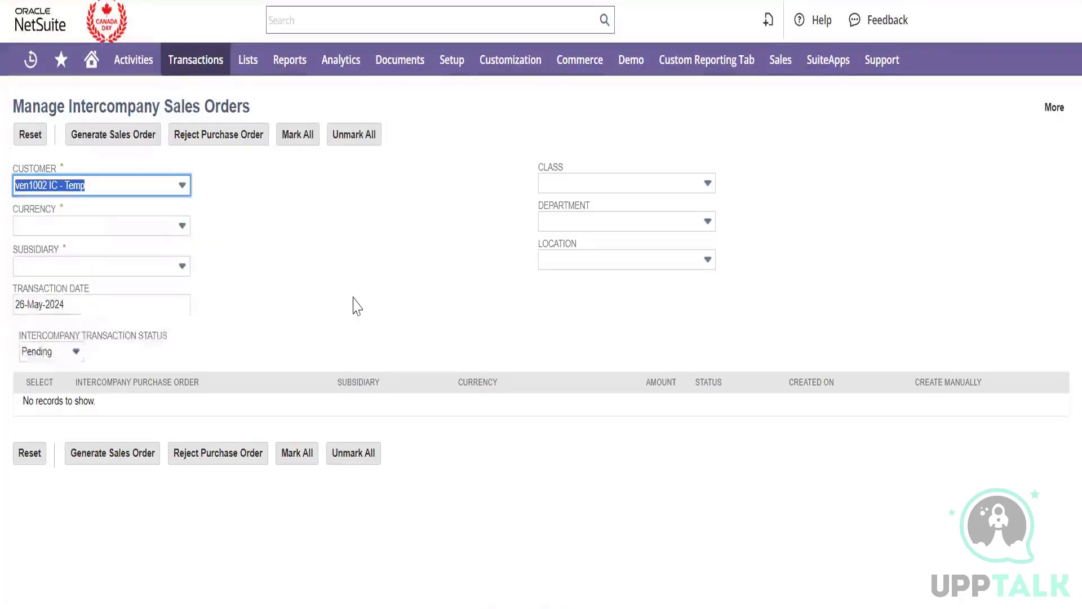
{"action": "left_click", "coordinate": [165, 231]}
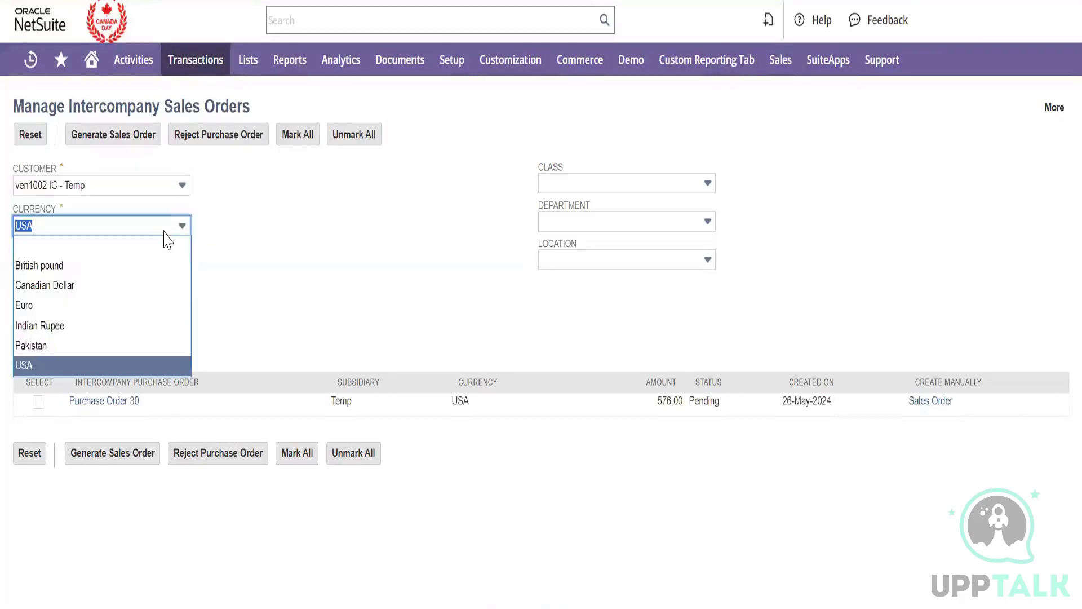
{"action": "left_click", "coordinate": [340, 302]}
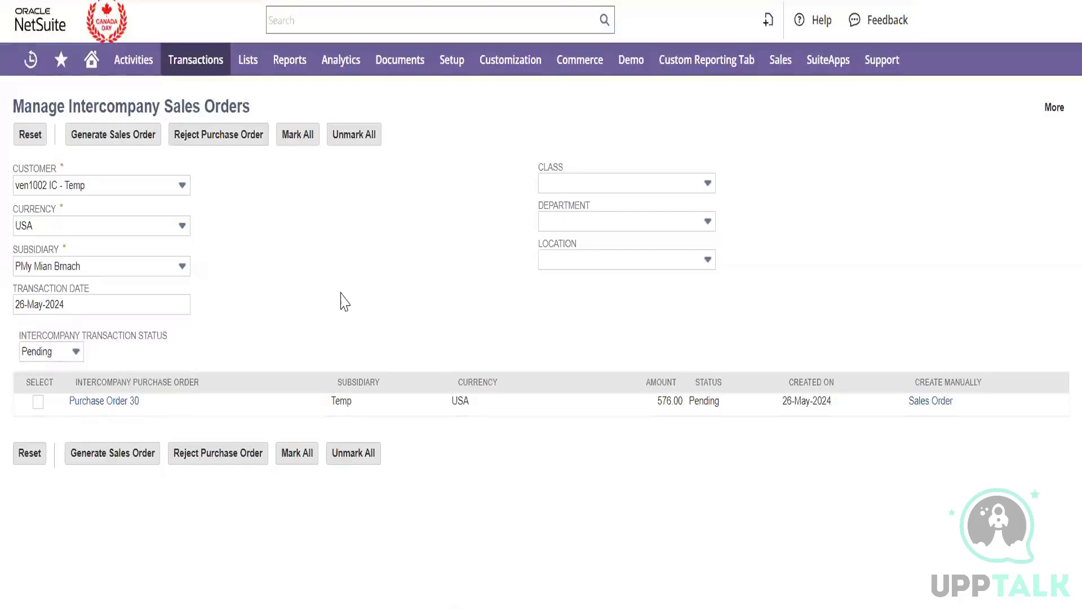
{"action": "double_click", "coordinate": [339, 400]}
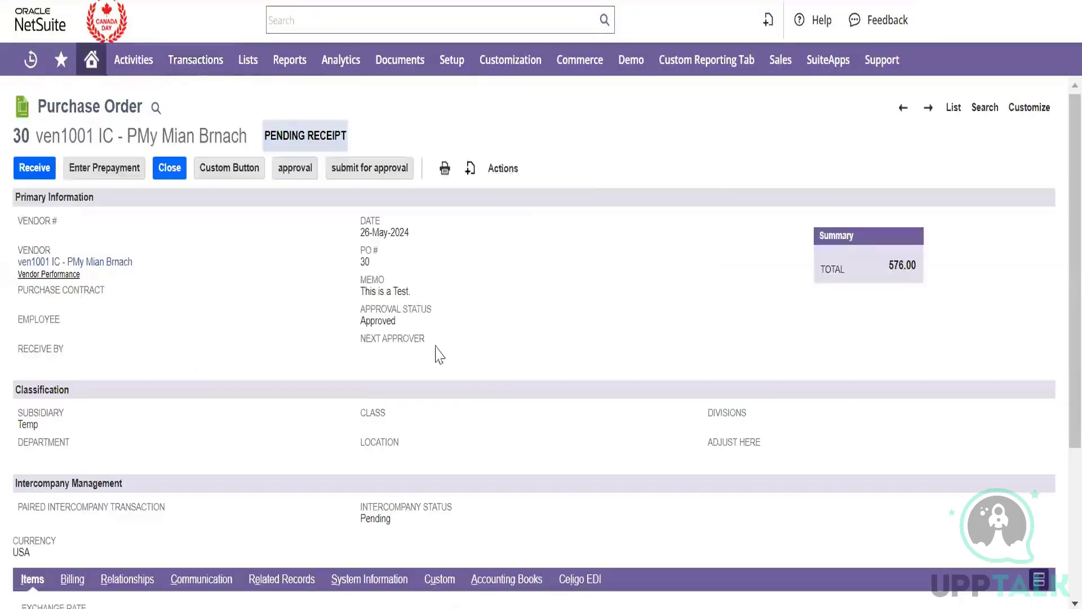
- Review the purchase order's intercompany section and the rate and amount of its item line
{"action": "scroll", "coordinate": [287, 324], "scroll_direction": "down", "scroll_amount": 4}
{"action": "scroll", "coordinate": [288, 324], "scroll_direction": "down", "scroll_amount": 1}
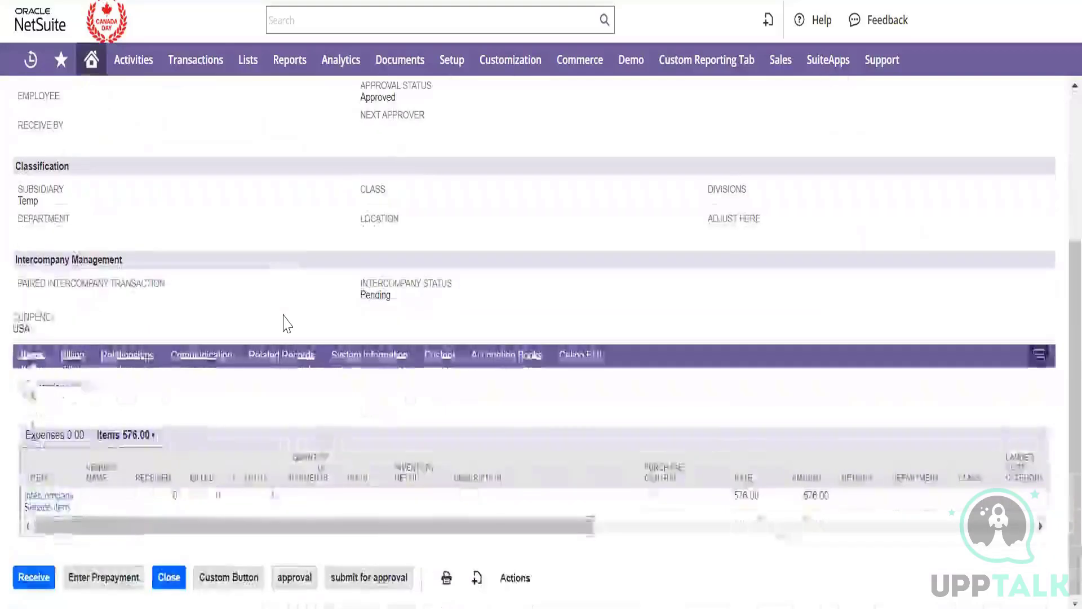
{"action": "left_click_drag", "start_coordinate": [237, 529], "coordinate": [364, 532]}
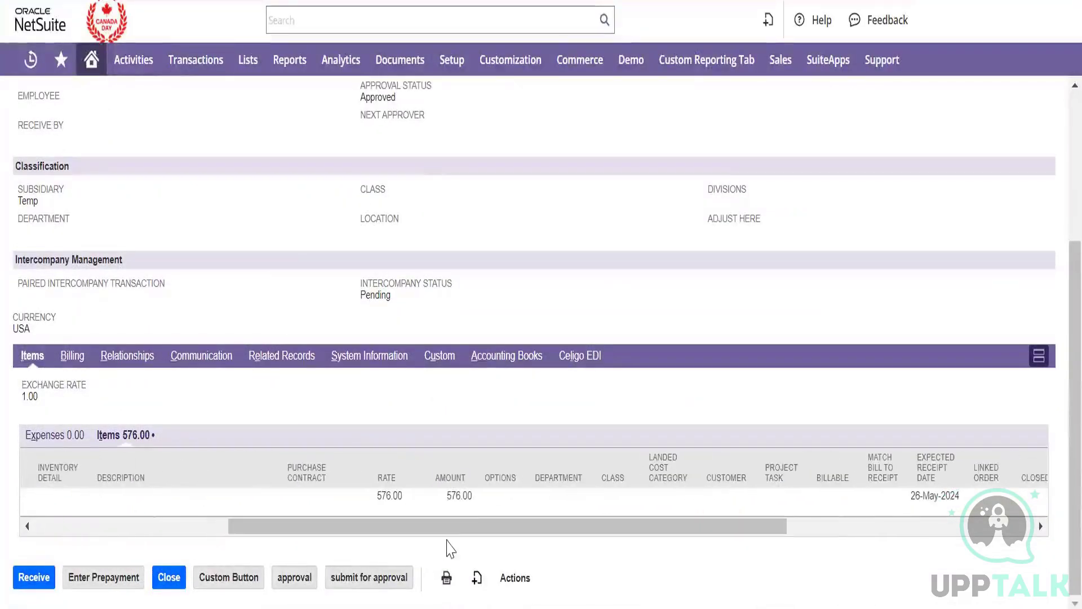
{"action": "left_click", "coordinate": [401, 495]}
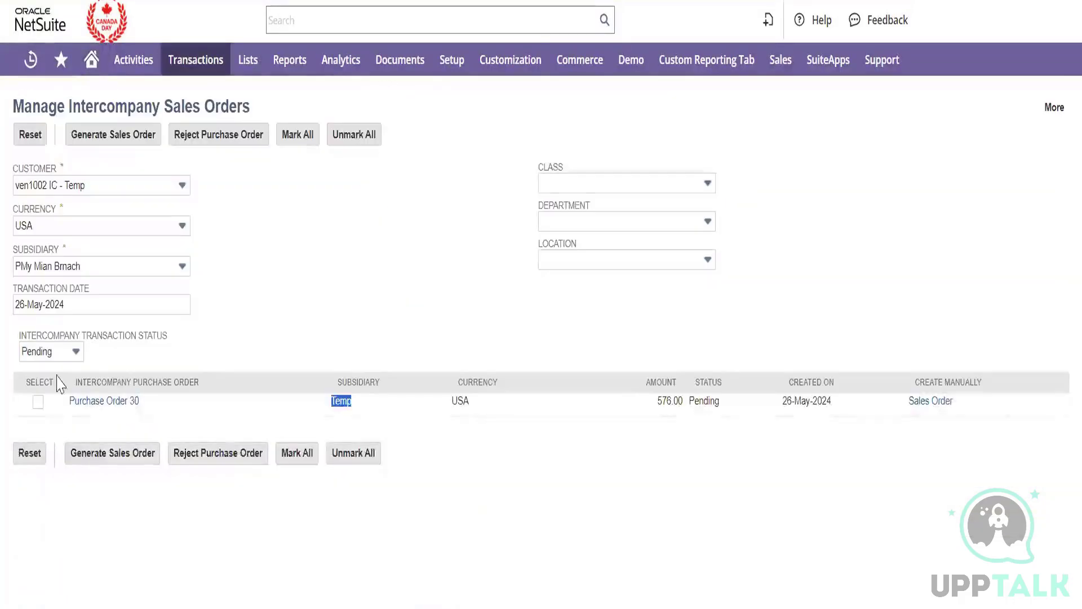
- Mark the pending purchase order, try the customer filter with IC - Bebika, and set it back to IC - Temp
{"action": "left_click", "coordinate": [38, 402]}
{"action": "left_click", "coordinate": [282, 258]}
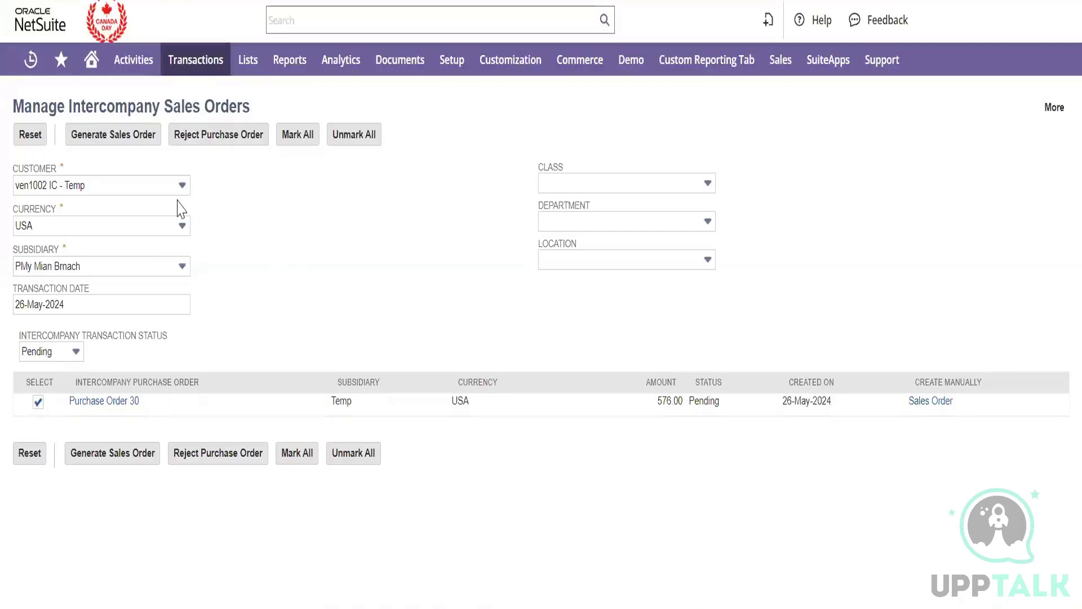
{"action": "left_click", "coordinate": [174, 193]}
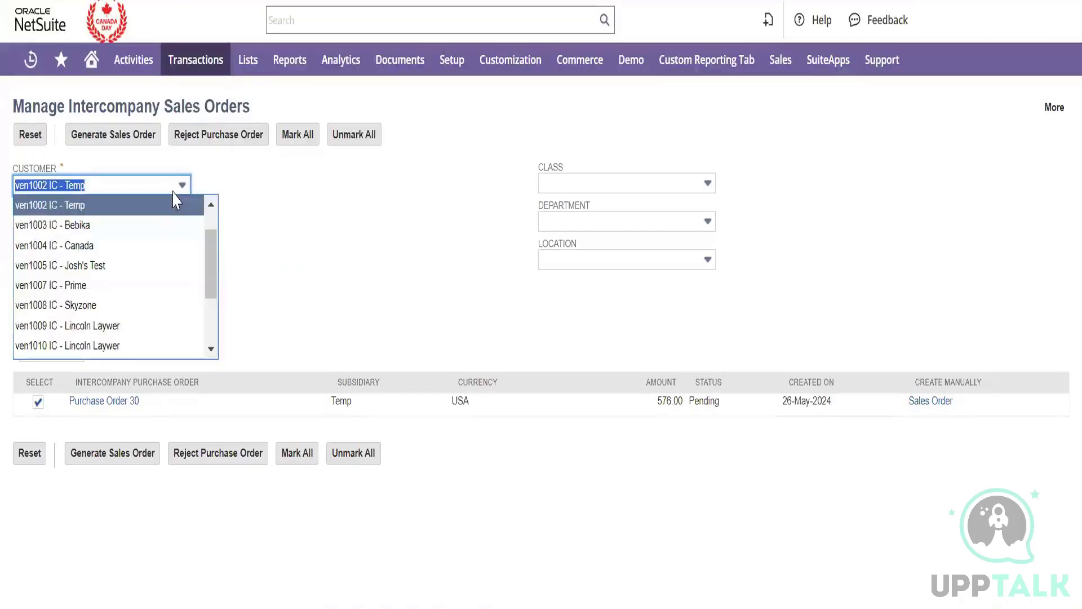
{"action": "left_click", "coordinate": [146, 227]}
{"action": "left_click", "coordinate": [617, 94]}
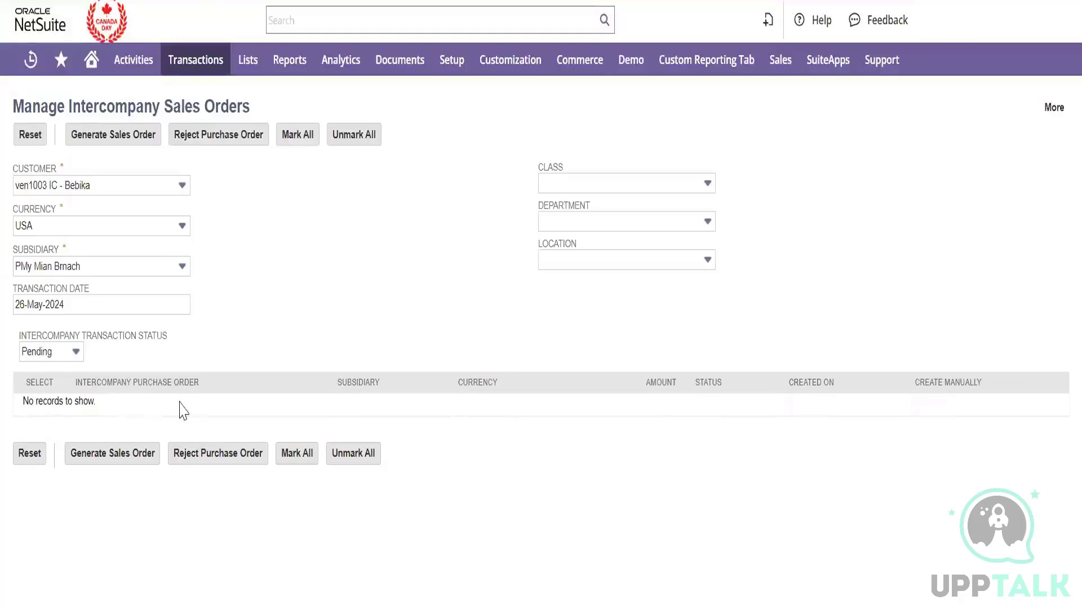
{"action": "left_click", "coordinate": [181, 190]}
{"action": "left_click", "coordinate": [211, 206]}
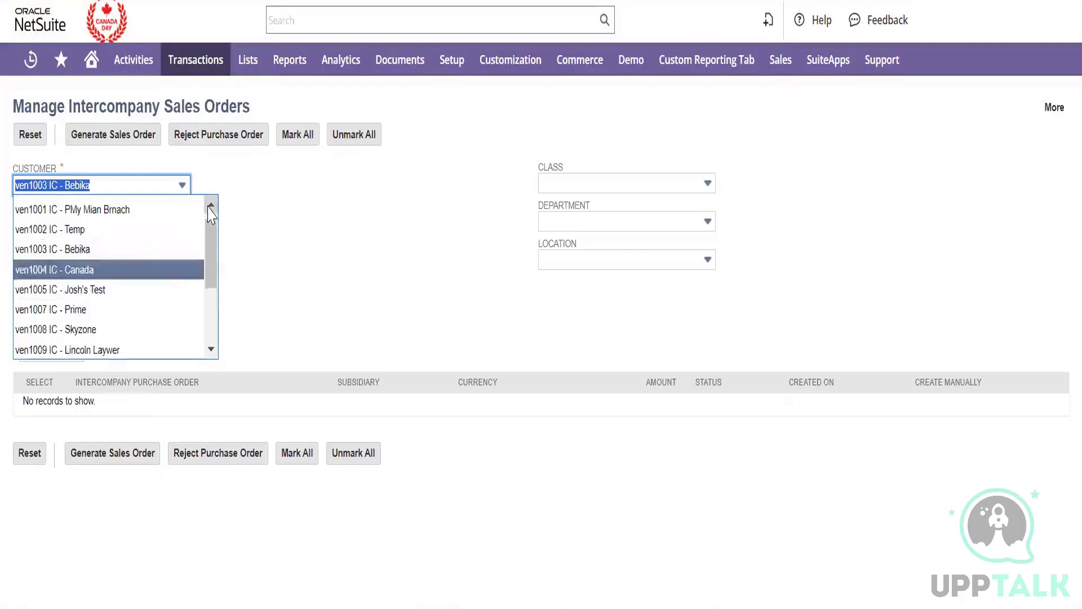
{"action": "left_click", "coordinate": [163, 230]}
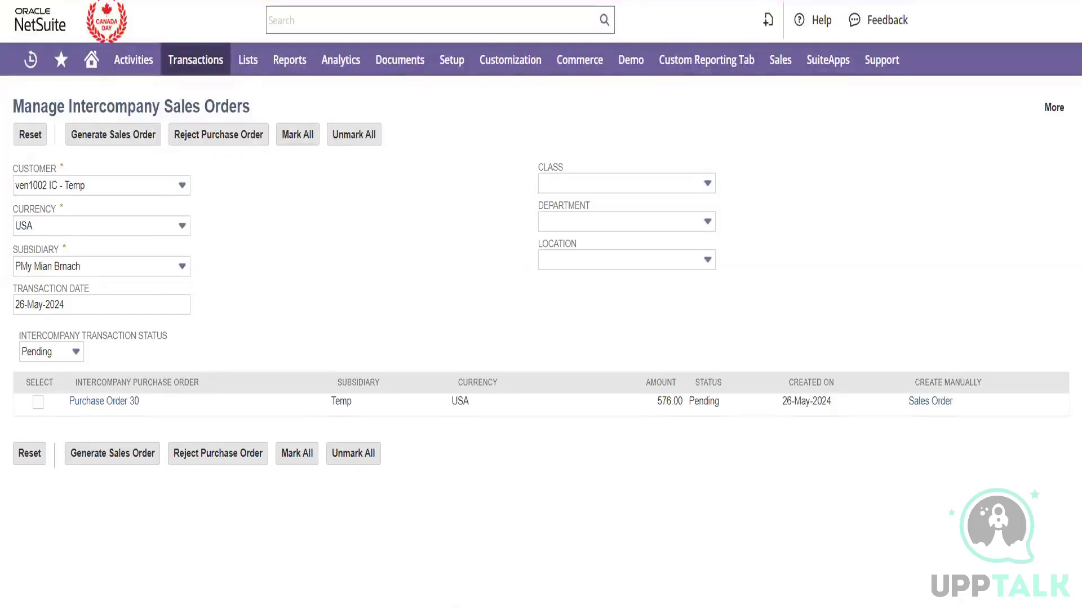
- Try the currency filter with British pound and set it back to USA
{"action": "left_click", "coordinate": [175, 233]}
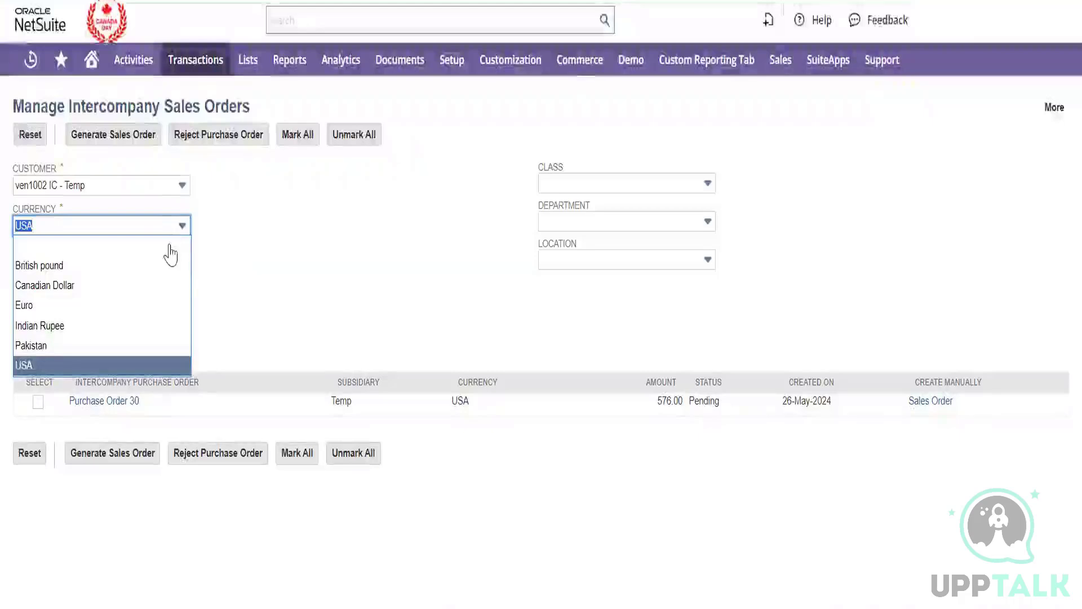
{"action": "left_click", "coordinate": [160, 263]}
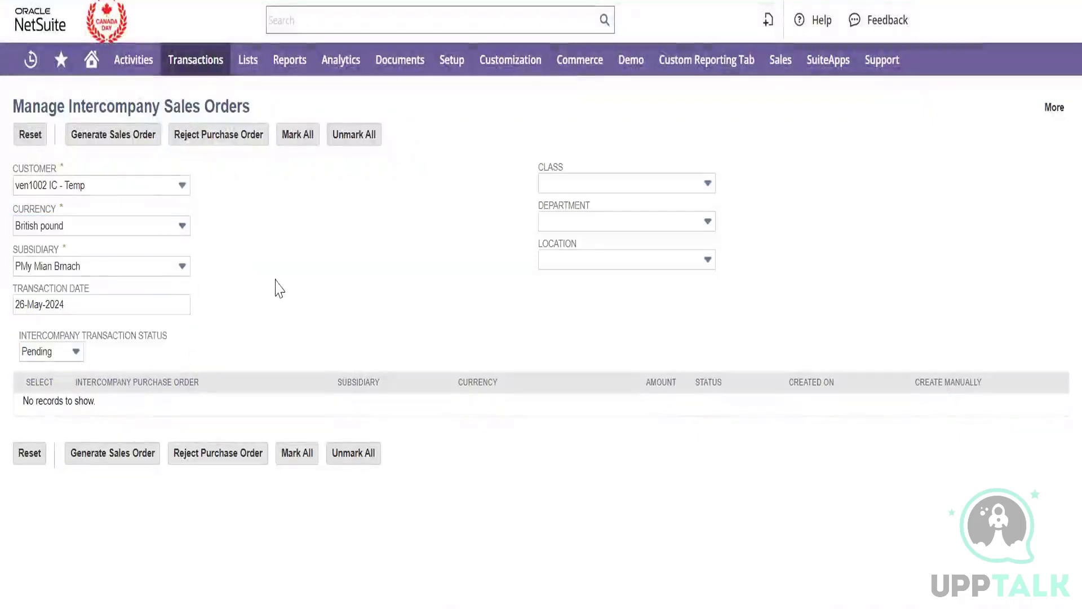
{"action": "left_click", "coordinate": [182, 233]}
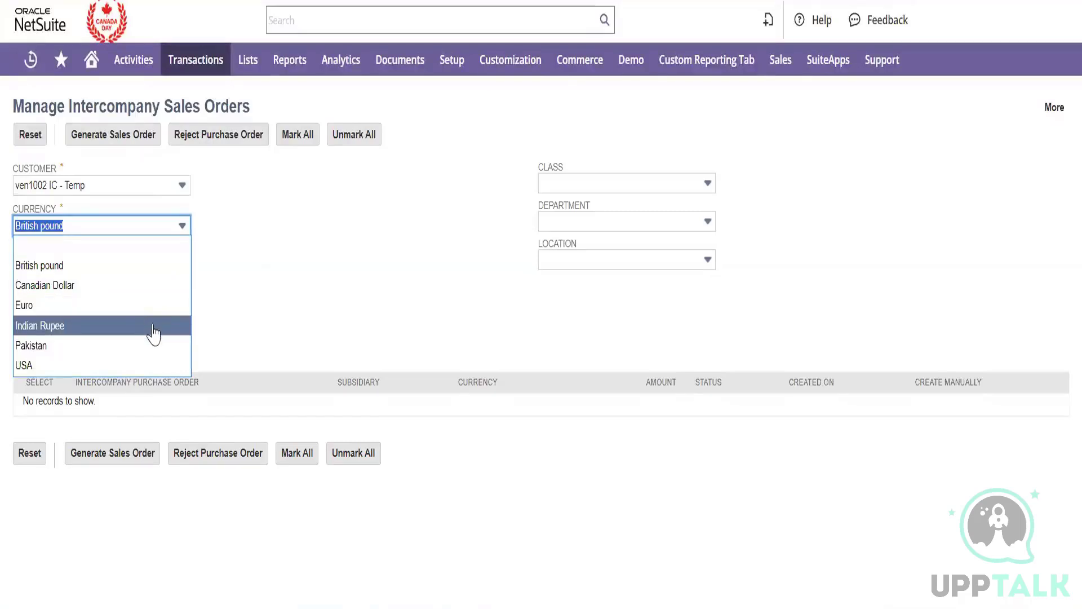
{"action": "left_click", "coordinate": [134, 367]}
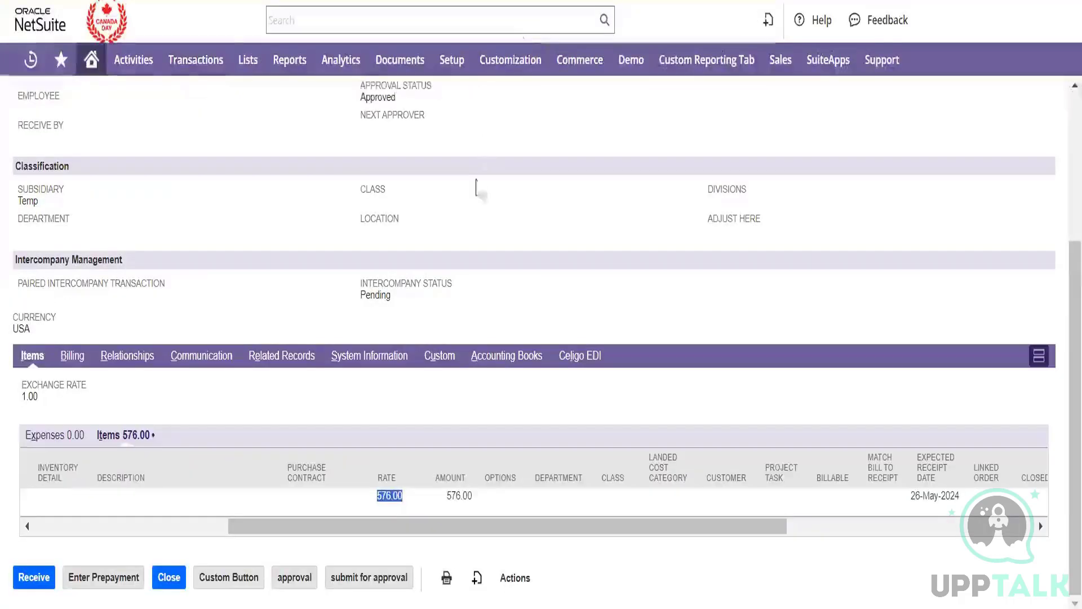
- Check the purchase order's subsidiary and currency against the sales order filters
{"action": "left_click", "coordinate": [476, 182]}
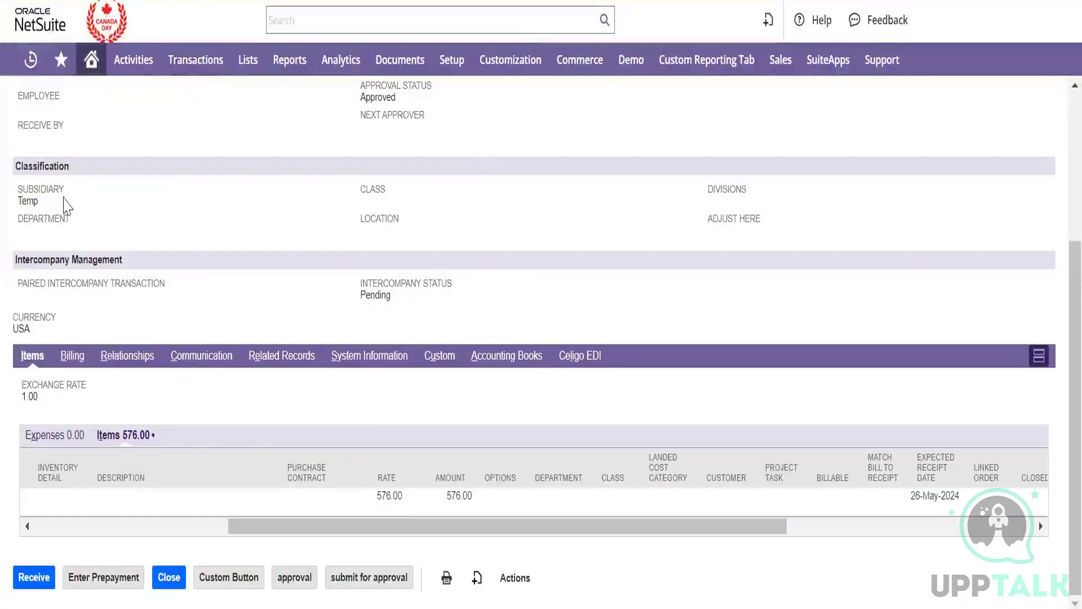
{"action": "double_click", "coordinate": [17, 327]}
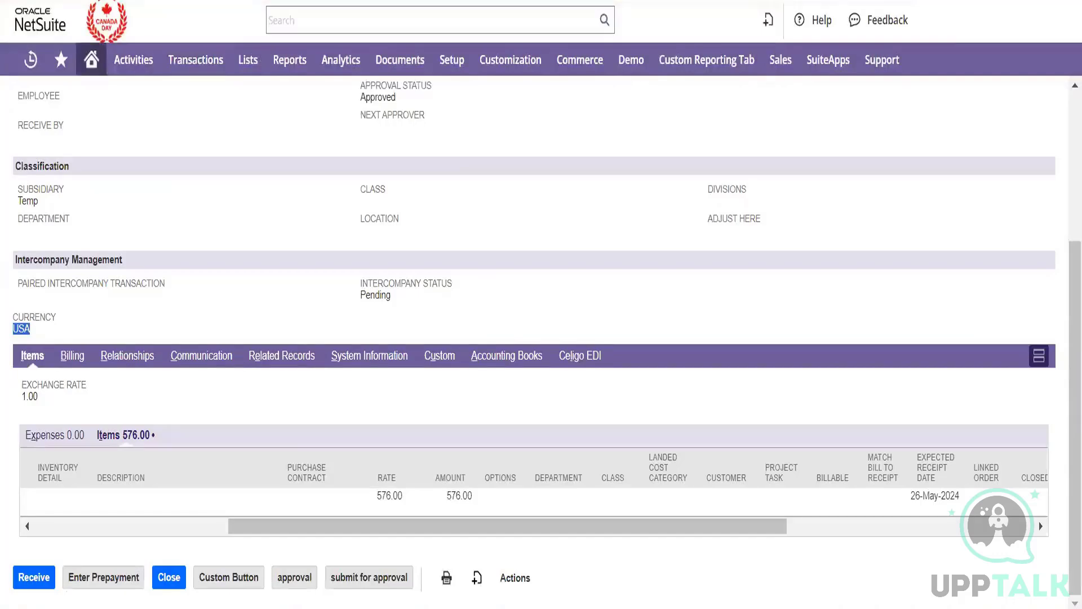
{"action": "scroll", "coordinate": [349, 77], "scroll_direction": "up", "scroll_amount": 4}
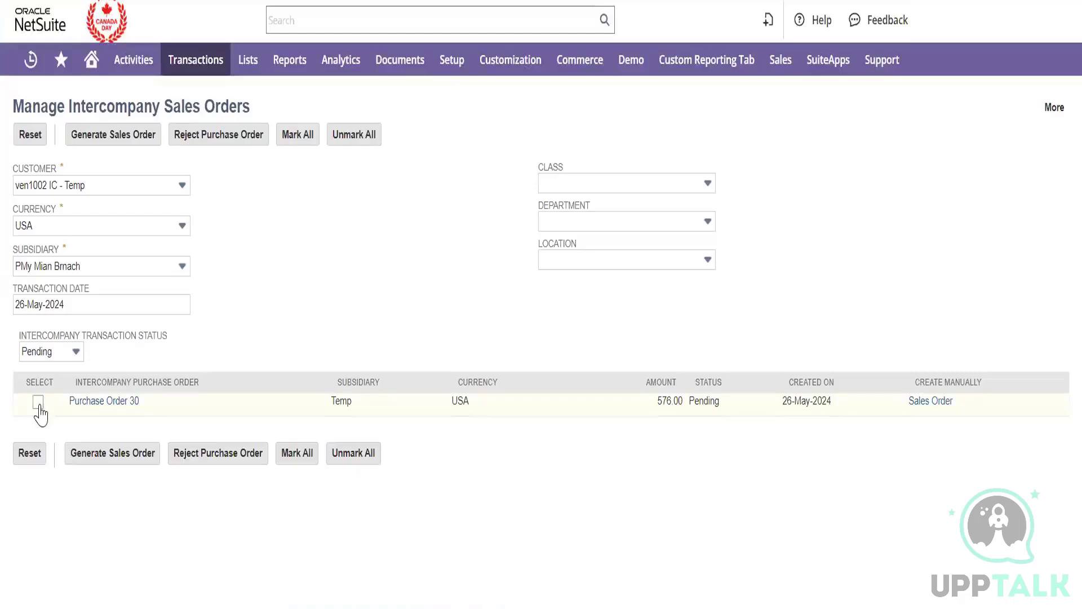
- Mark the pending purchase order, keep the transaction status filter at Pending, and try to generate its intercompany sales order
{"action": "left_click", "coordinate": [39, 402]}
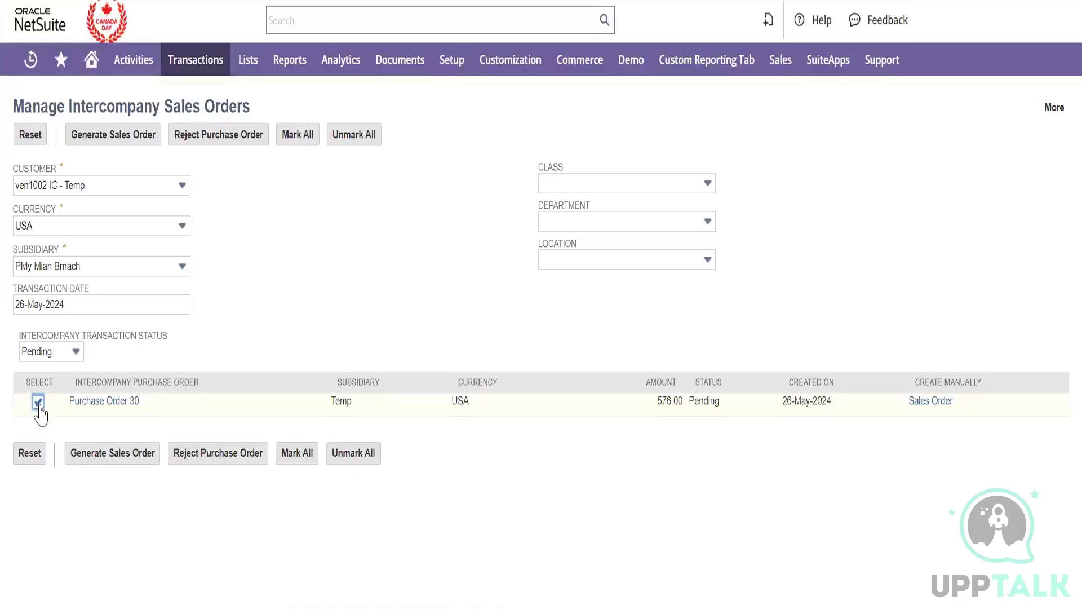
{"action": "left_click", "coordinate": [62, 354]}
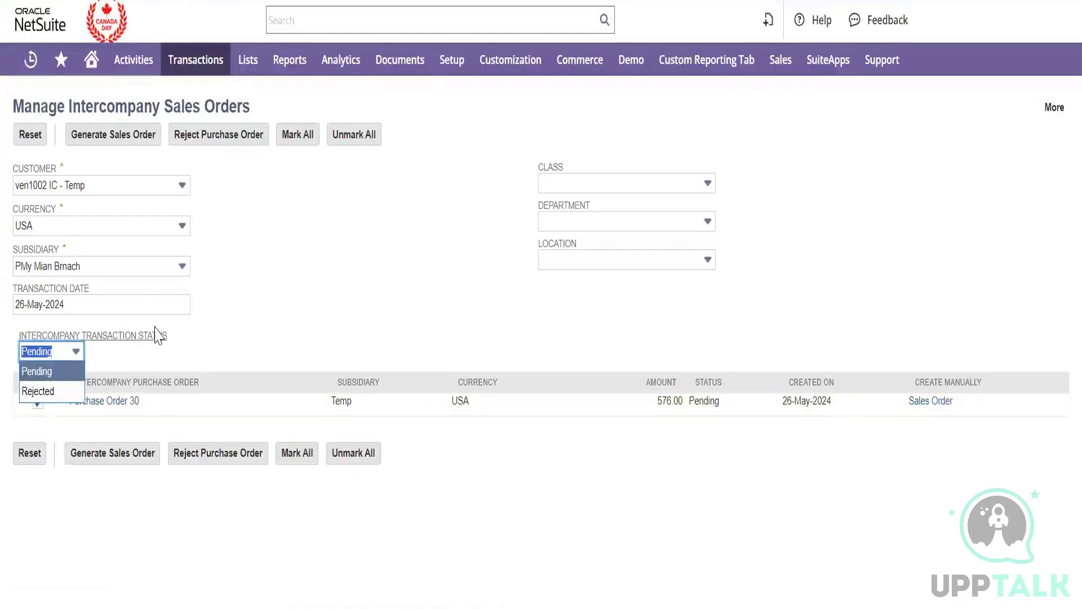
{"action": "left_click", "coordinate": [244, 333]}
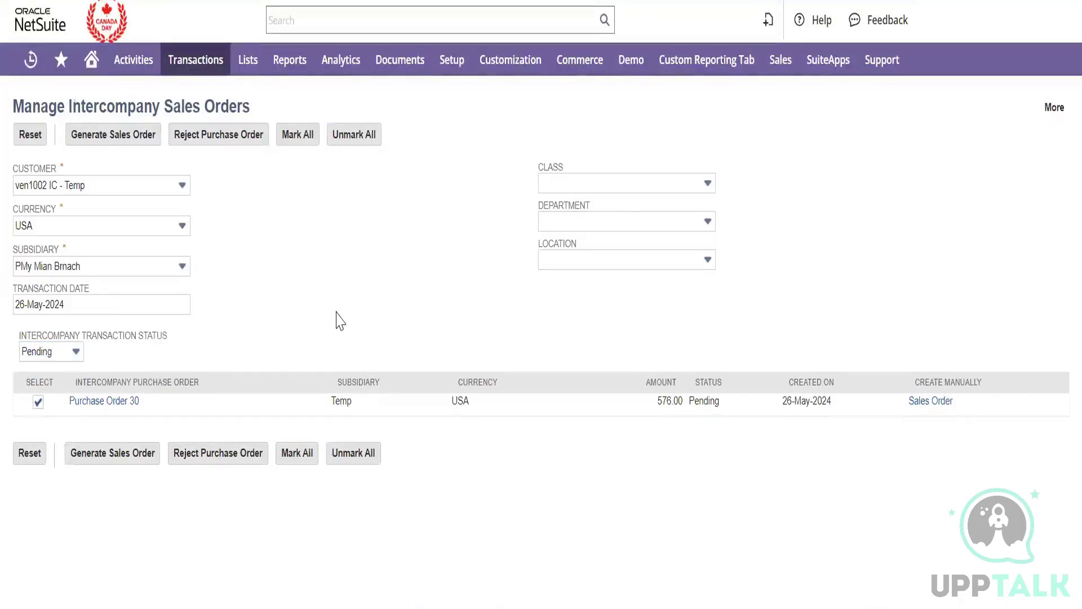
{"action": "left_click", "coordinate": [130, 454]}
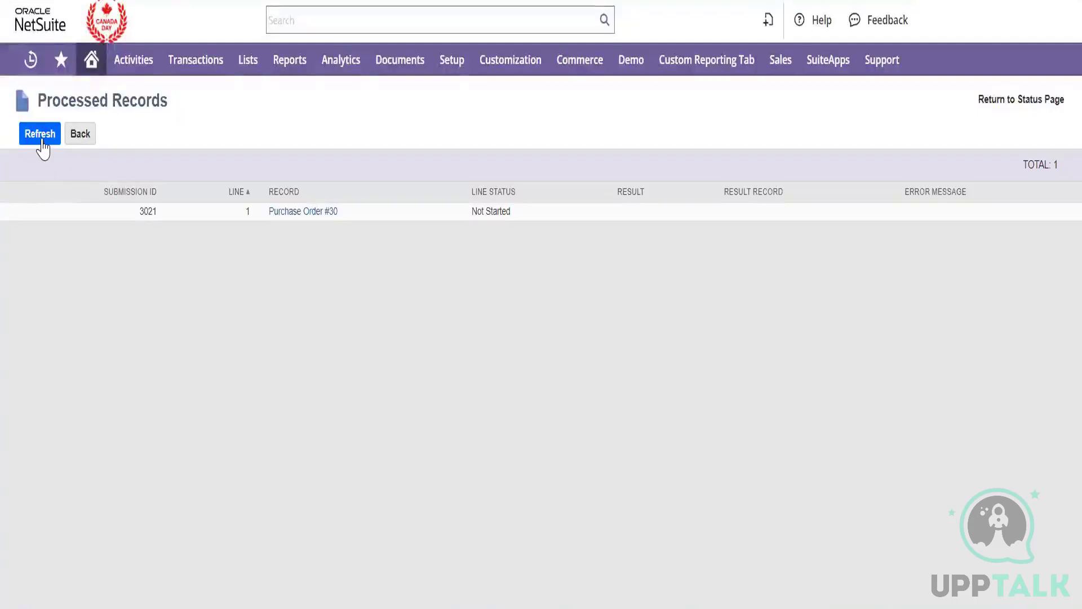
- Refresh the processed records until the submission finishes and read the purchase order line's error message
{"action": "left_click", "coordinate": [42, 141]}
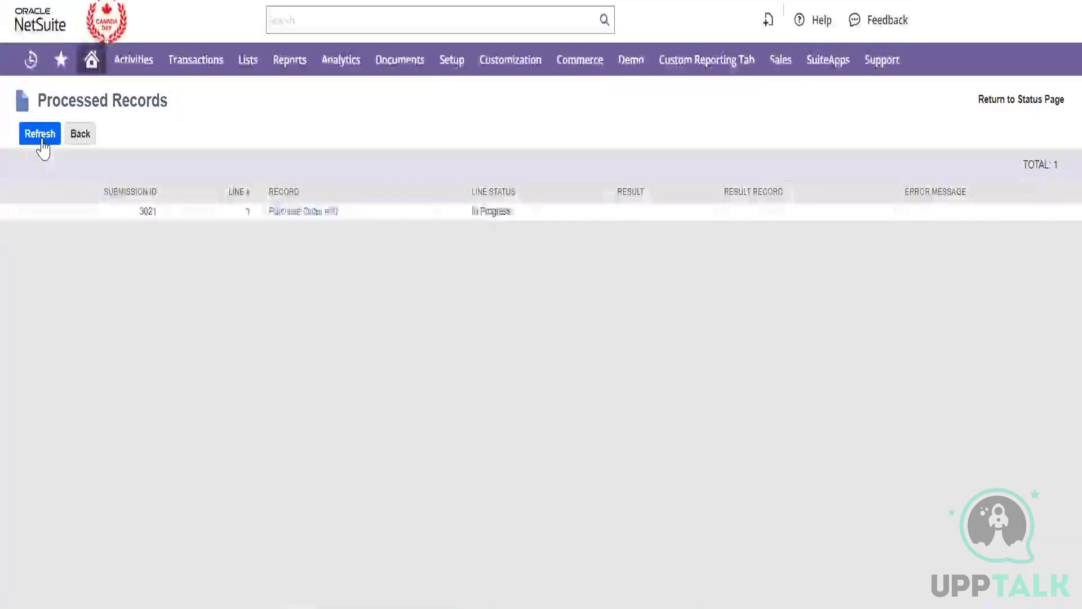
{"action": "left_click", "coordinate": [43, 141]}
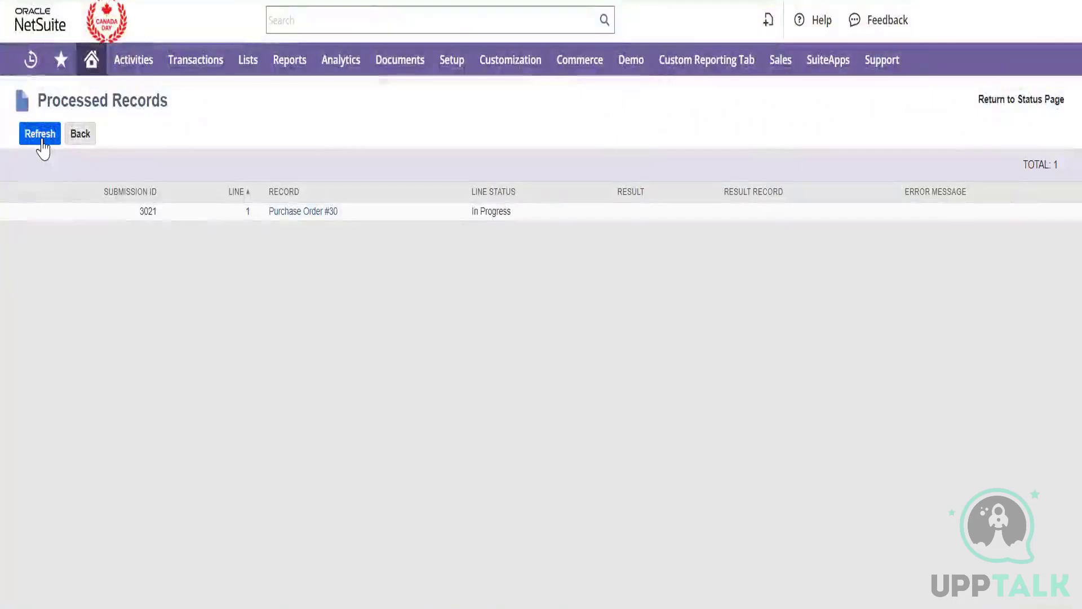
{"action": "left_click", "coordinate": [42, 141]}
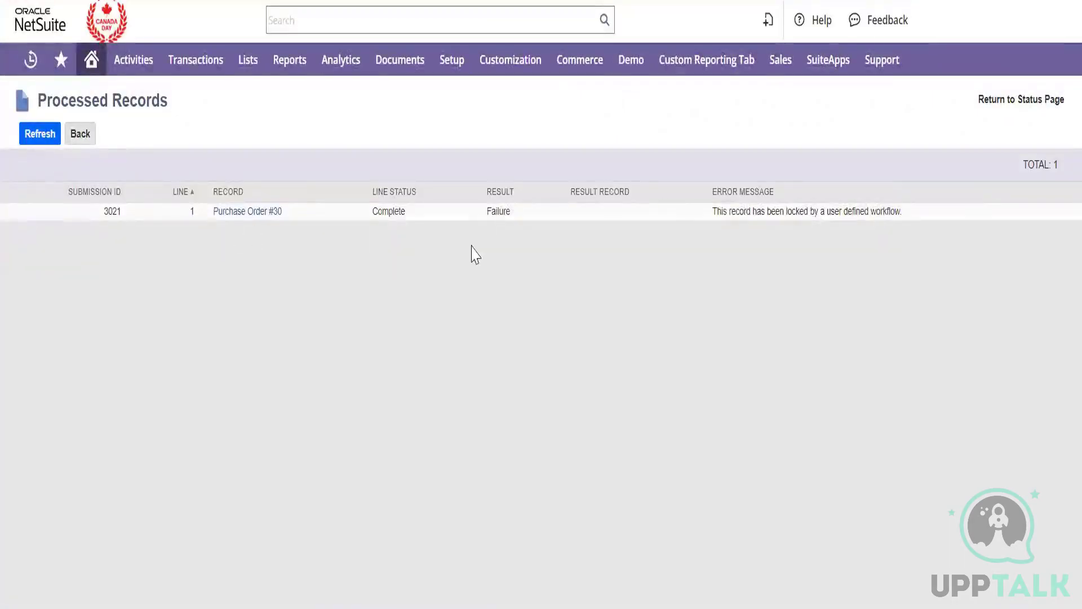
{"action": "triple_click", "coordinate": [803, 213]}
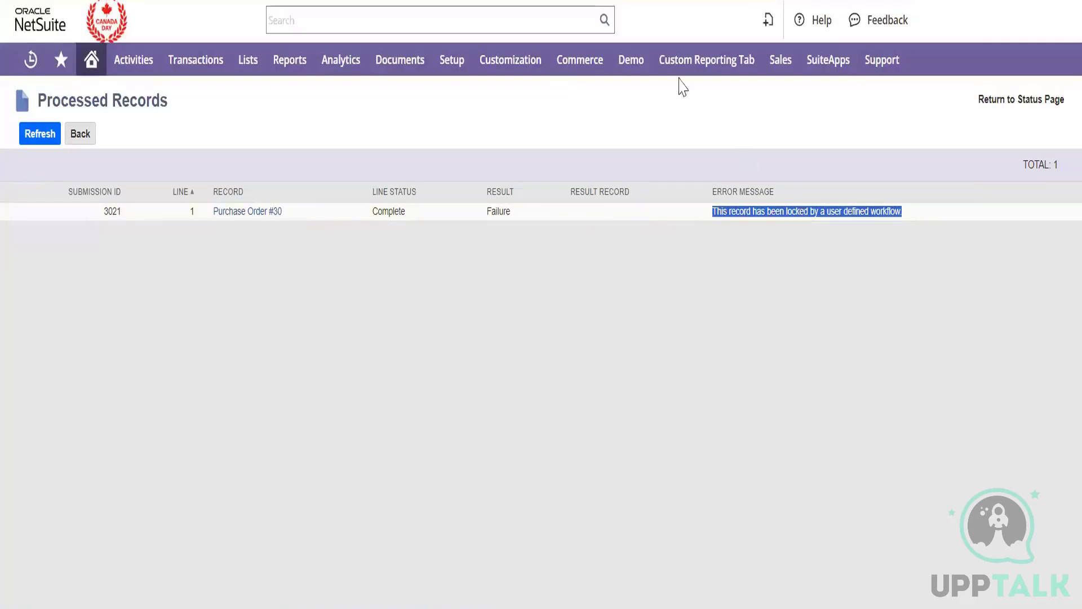
- Open the list of customization workflows in a new browser tab and switch to it
{"action": "mouse_move", "coordinate": [510, 60]}
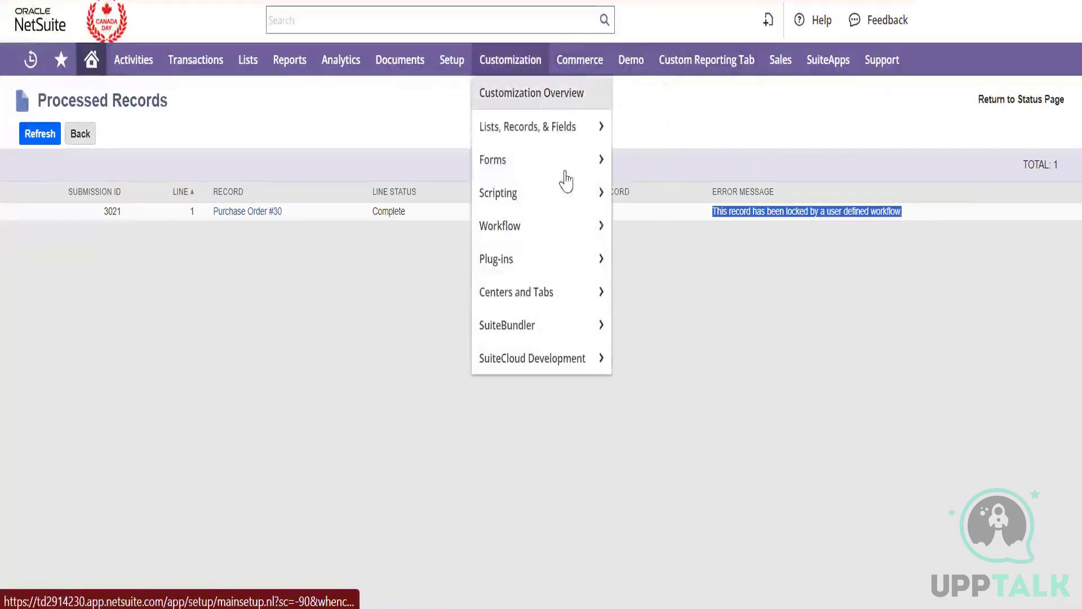
{"action": "mouse_move", "coordinate": [604, 222]}
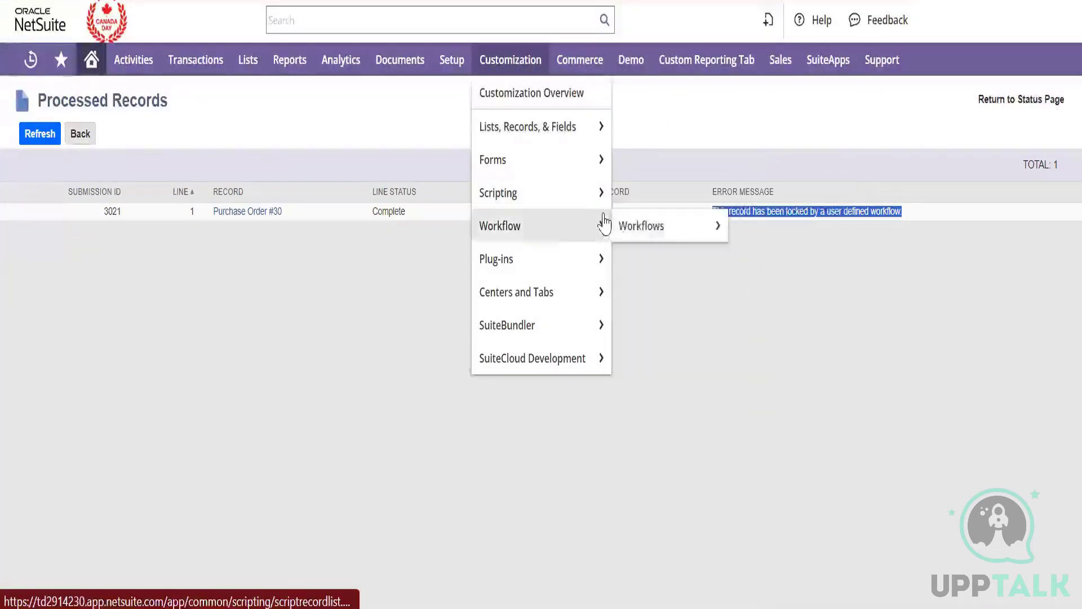
{"action": "right_click", "coordinate": [632, 224]}
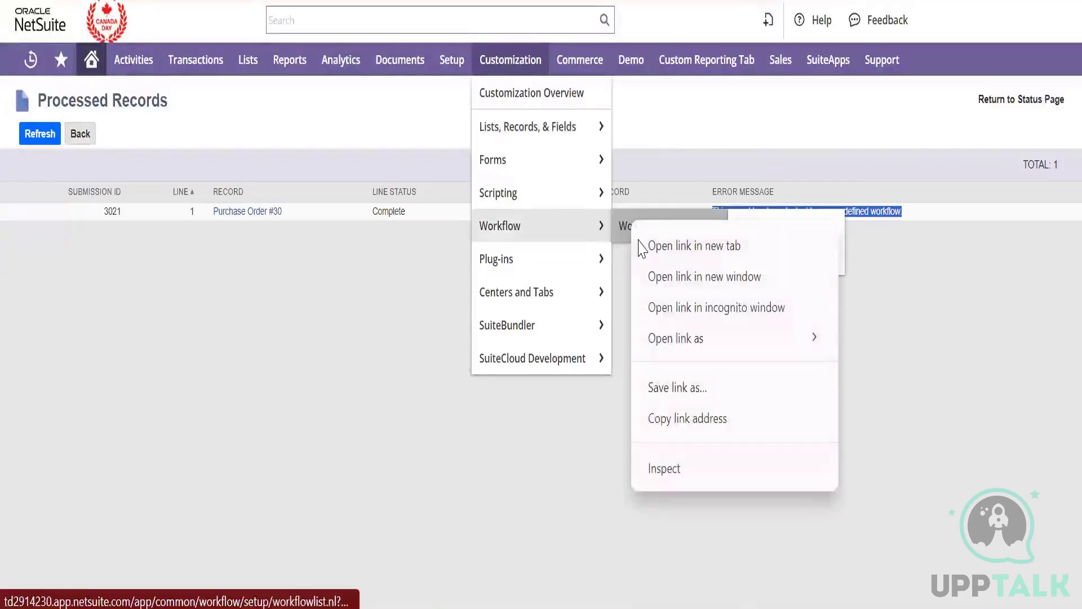
{"action": "left_click", "coordinate": [641, 245]}
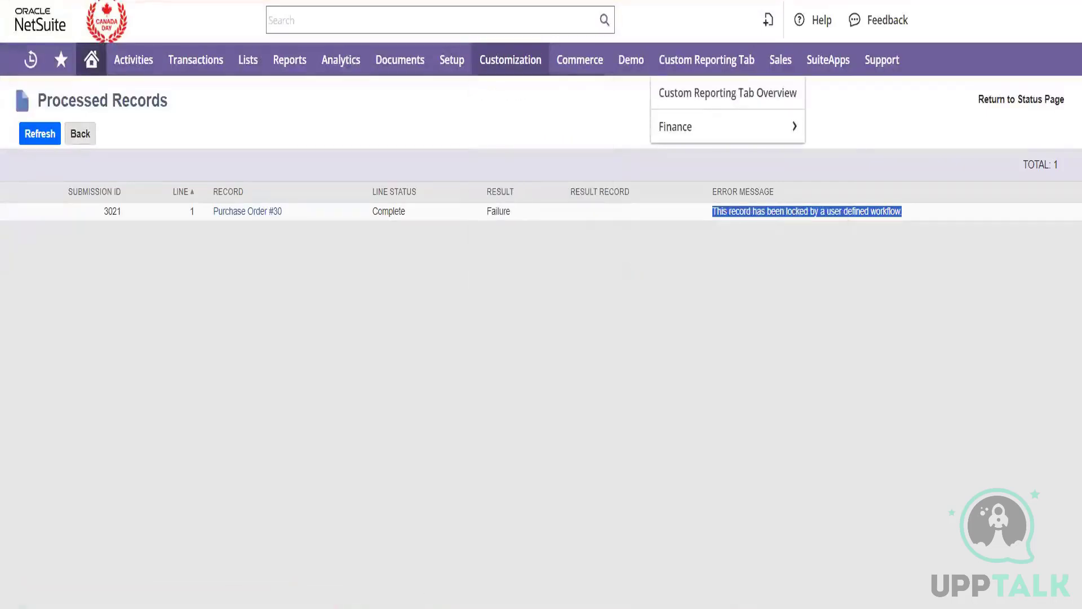
{"action": "key", "text": "ctrl+Tab"}
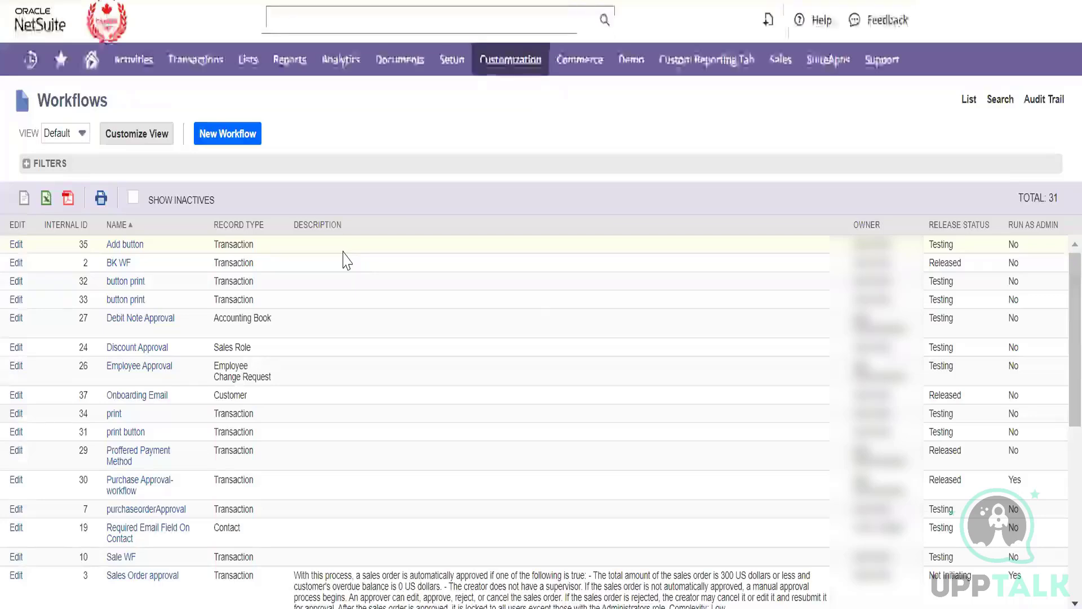
- Search the workflows page for "ic" and for "inter"
{"action": "type", "text": "ic"}
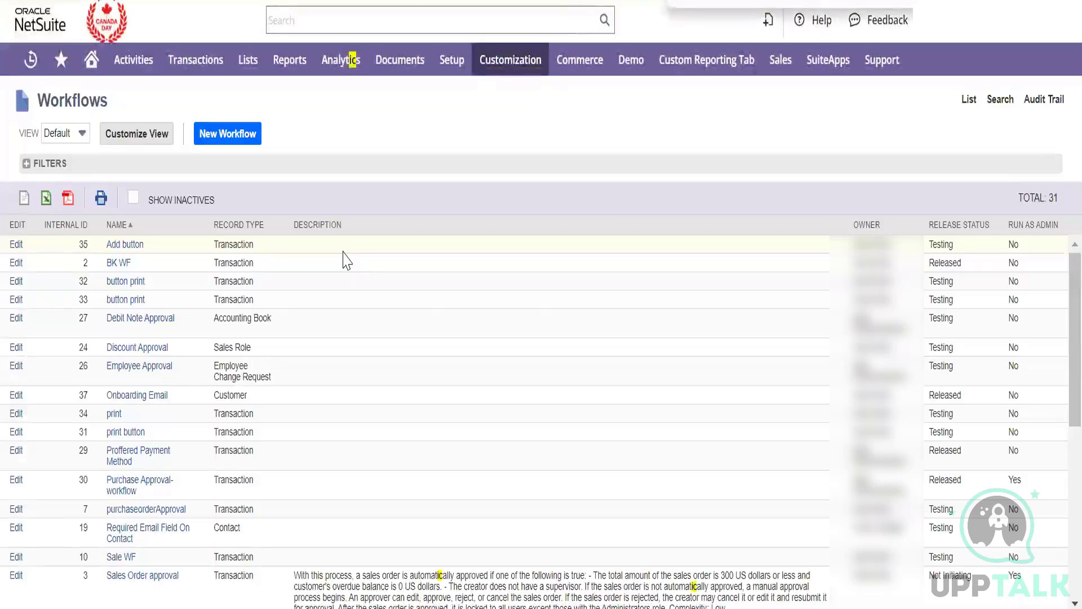
{"action": "key", "text": "Escape"}
{"action": "key", "text": "ctrl+f"}
{"action": "type", "text": "inter"}
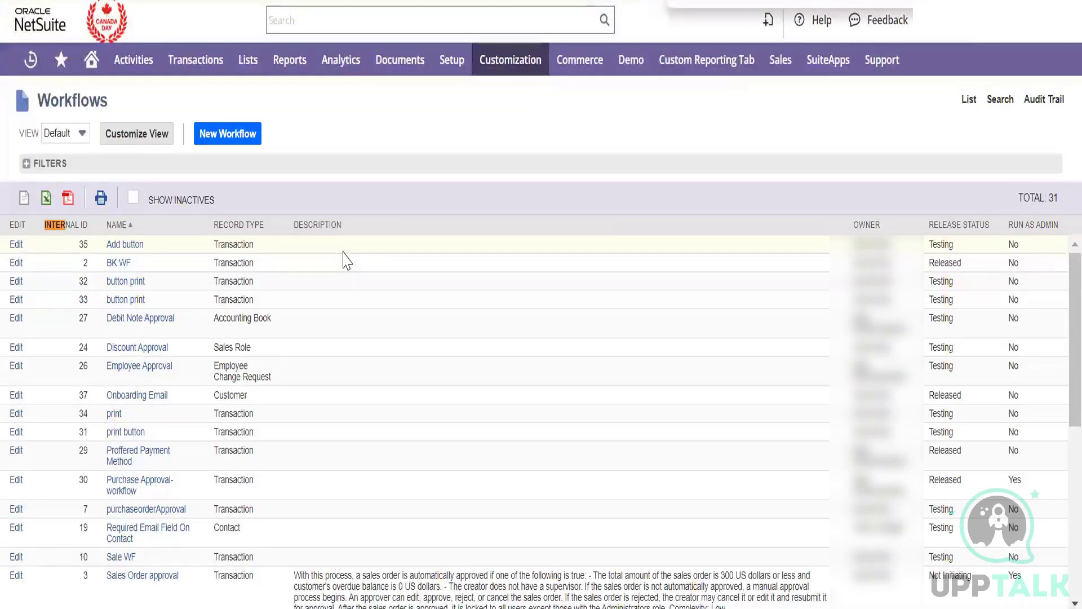
- Search the workflows list for "ic" and look through the matching workflows and their descriptions
{"action": "key", "text": "BackSpace"}
{"action": "key", "text": "BackSpace"}
{"action": "key", "text": "BackSpace"}
{"action": "key", "text": "BackSpace"}
{"action": "key", "text": "BackSpace"}
{"action": "type", "text": "ic"}
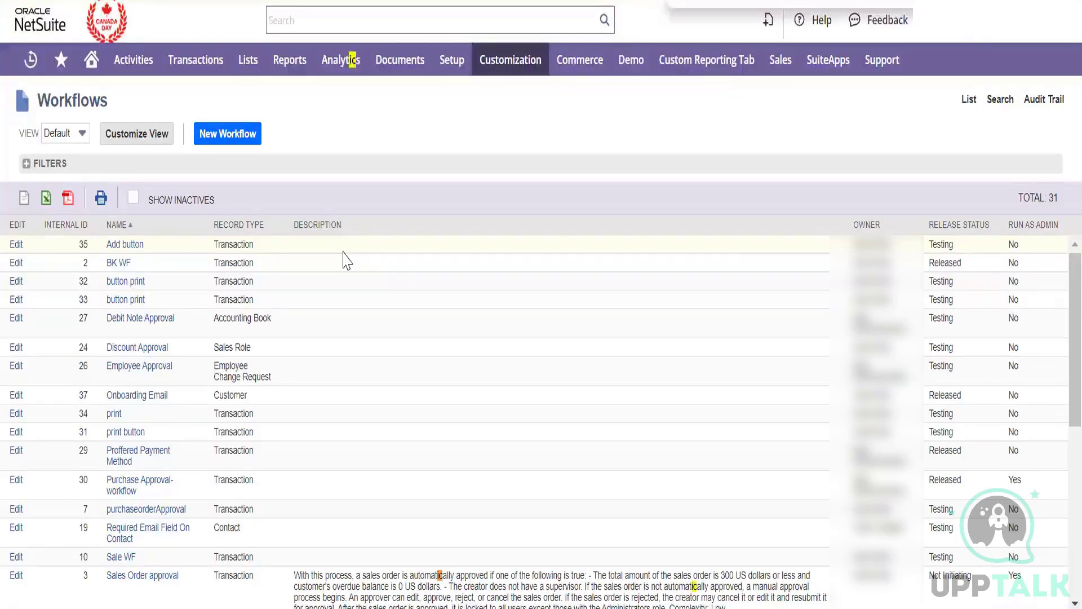
{"action": "key", "text": "Return"}
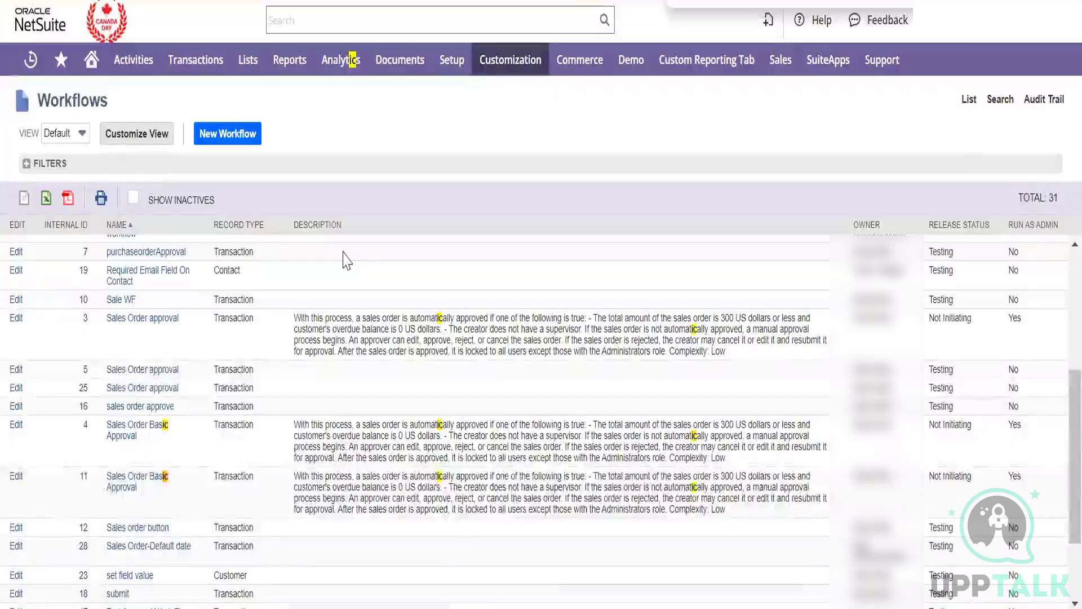
{"action": "scroll", "coordinate": [402, 459], "scroll_direction": "down", "scroll_amount": 3}
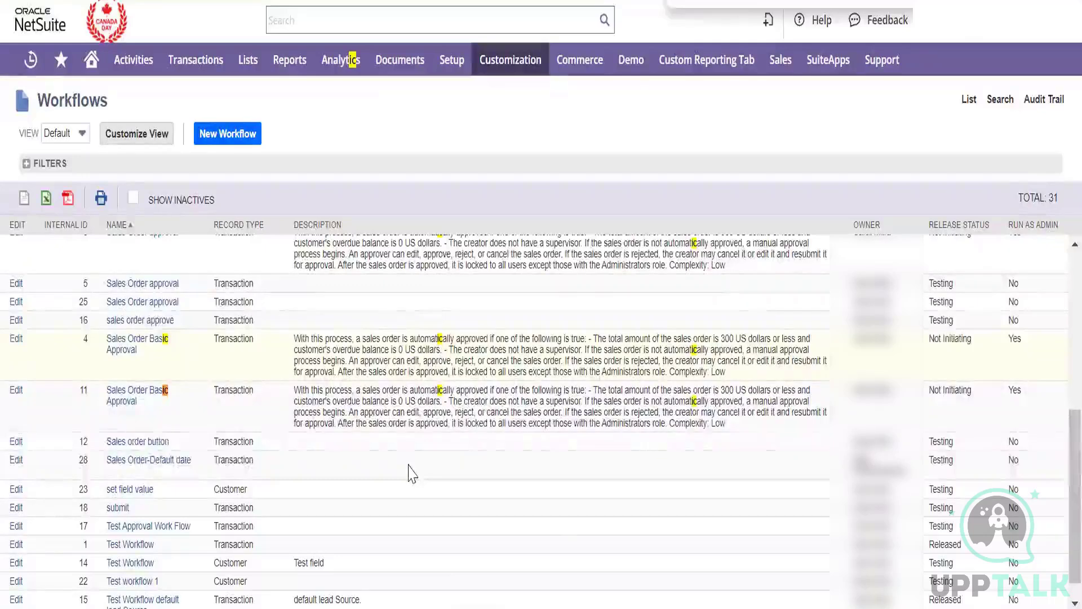
{"action": "scroll", "coordinate": [412, 473], "scroll_direction": "down", "scroll_amount": 1}
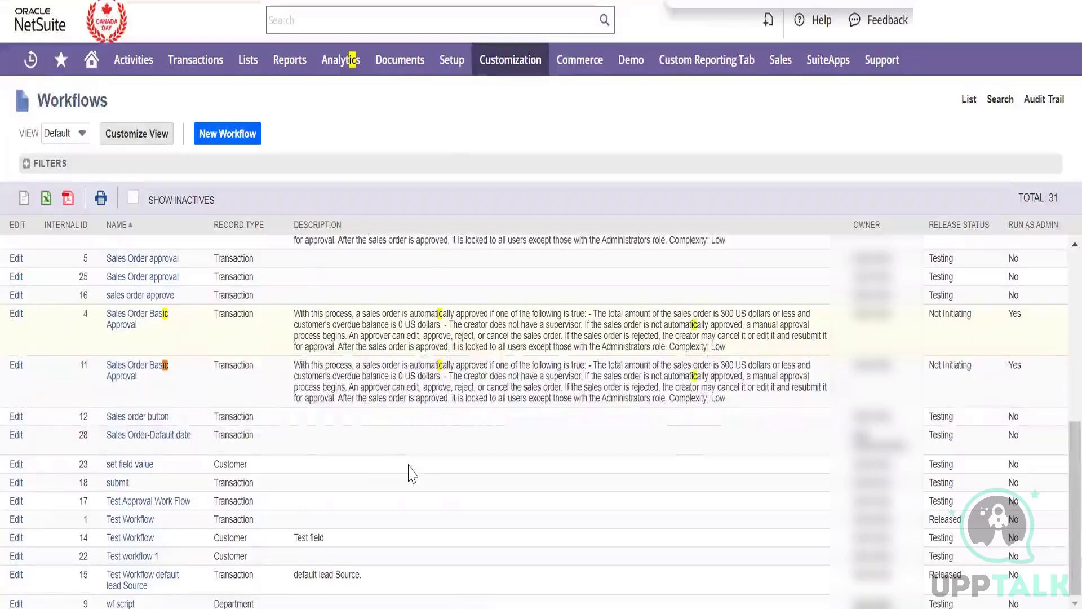
{"action": "scroll", "coordinate": [412, 473], "scroll_direction": "up", "scroll_amount": 5}
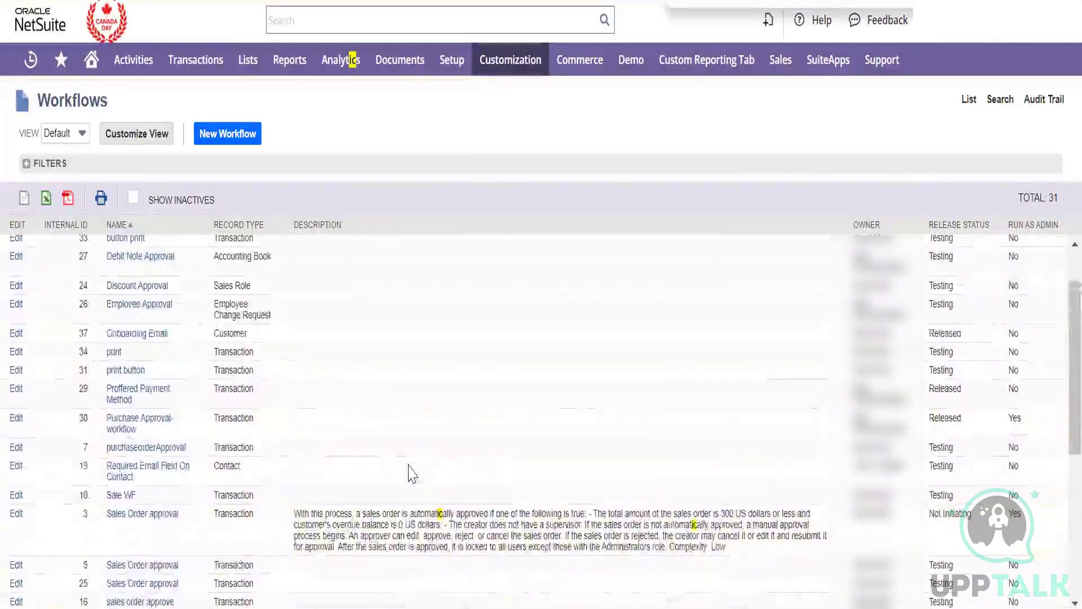
{"action": "scroll", "coordinate": [412, 473], "scroll_direction": "up", "scroll_amount": 1}
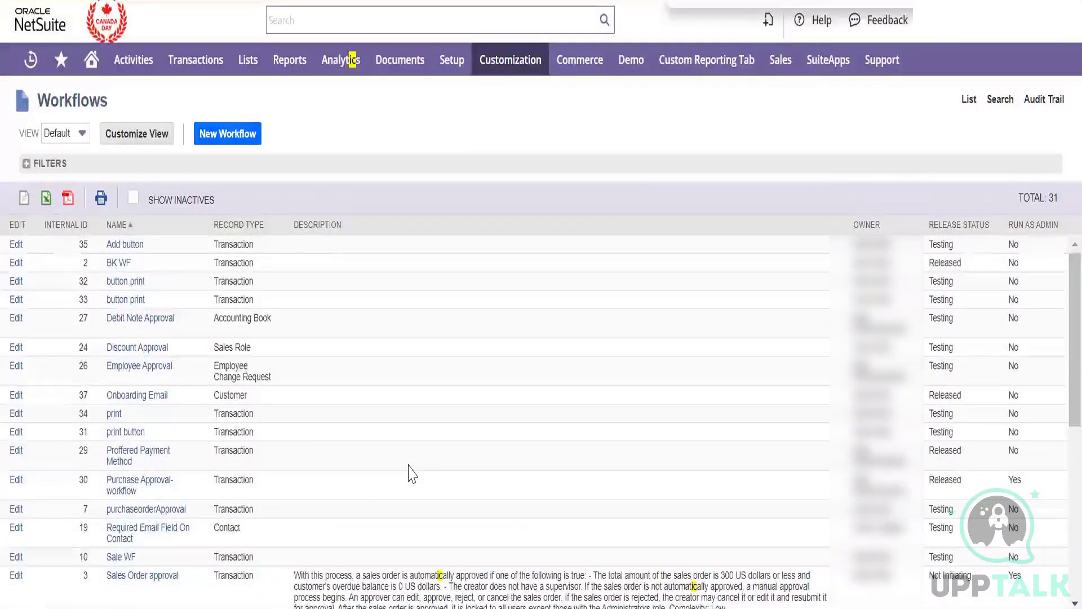
{"action": "scroll", "coordinate": [412, 474], "scroll_direction": "down", "scroll_amount": 2}
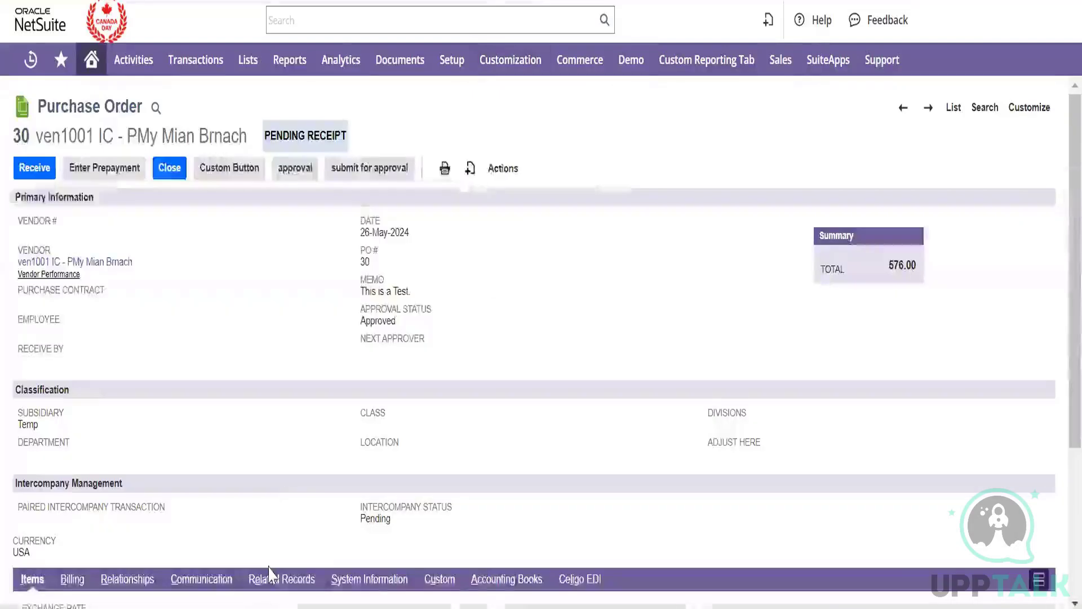
- Review the system notes in the purchase order's system information
{"action": "left_click", "coordinate": [371, 579]}
{"action": "scroll", "coordinate": [324, 494], "scroll_direction": "down", "scroll_amount": 3}
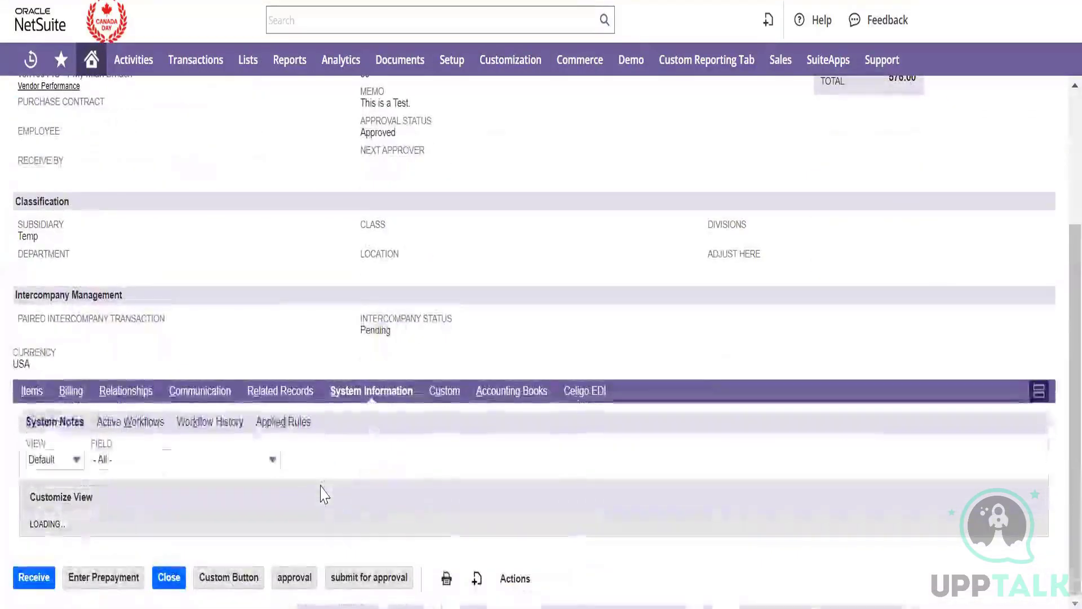
{"action": "scroll", "coordinate": [324, 494], "scroll_direction": "down", "scroll_amount": 8}
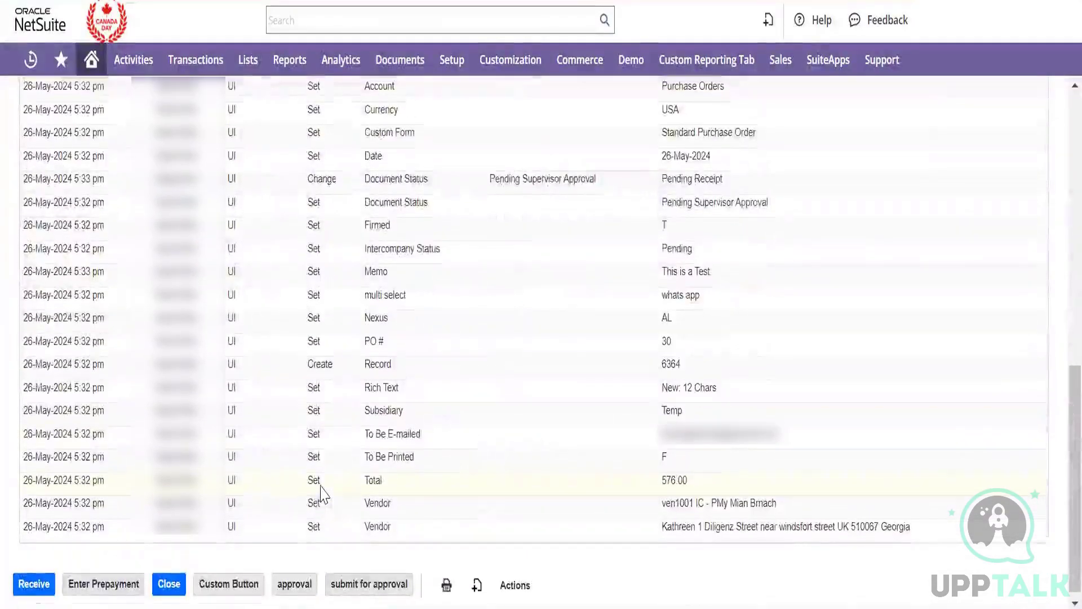
{"action": "scroll", "coordinate": [324, 495], "scroll_direction": "up", "scroll_amount": 2}
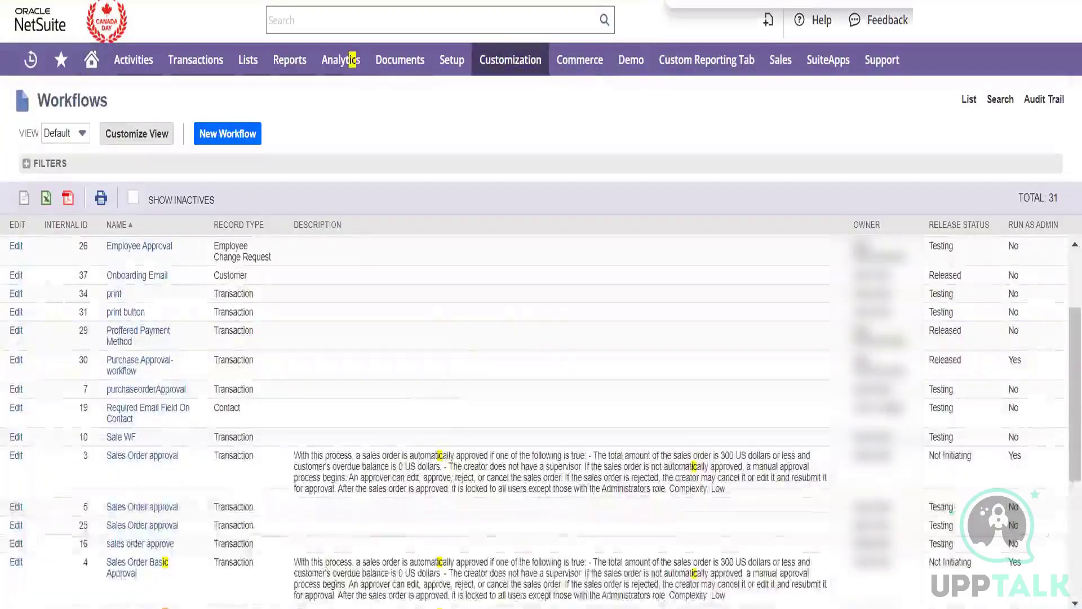
- Find Test Approval Work Flow in the workflows list, set its release status to Not Initiating, and save it
{"action": "type", "text": "test app"}
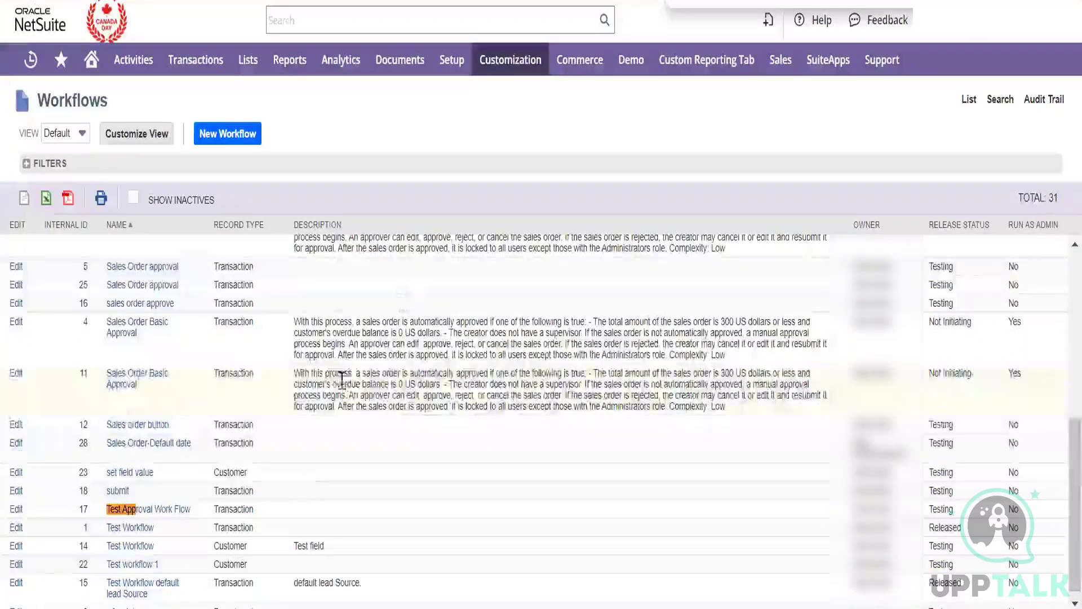
{"action": "left_click", "coordinate": [17, 513]}
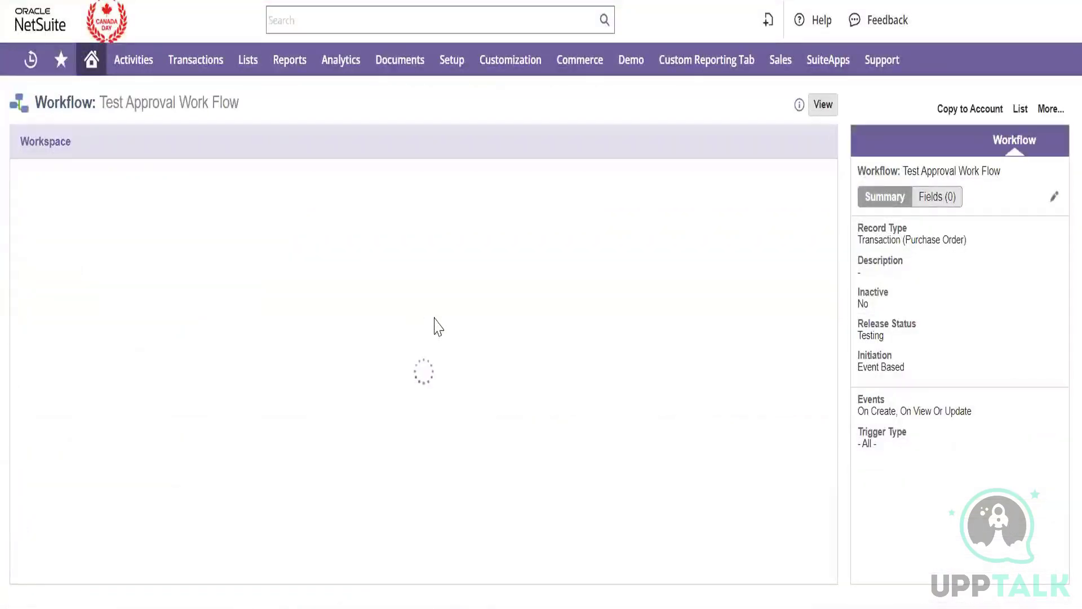
{"action": "left_click", "coordinate": [1055, 197]}
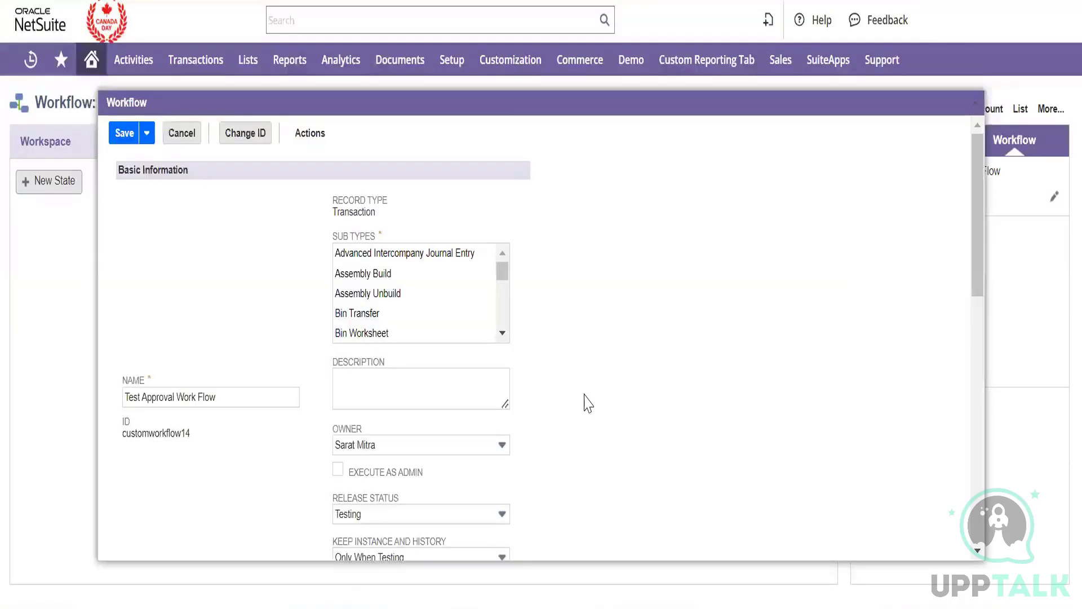
{"action": "left_click", "coordinate": [405, 514]}
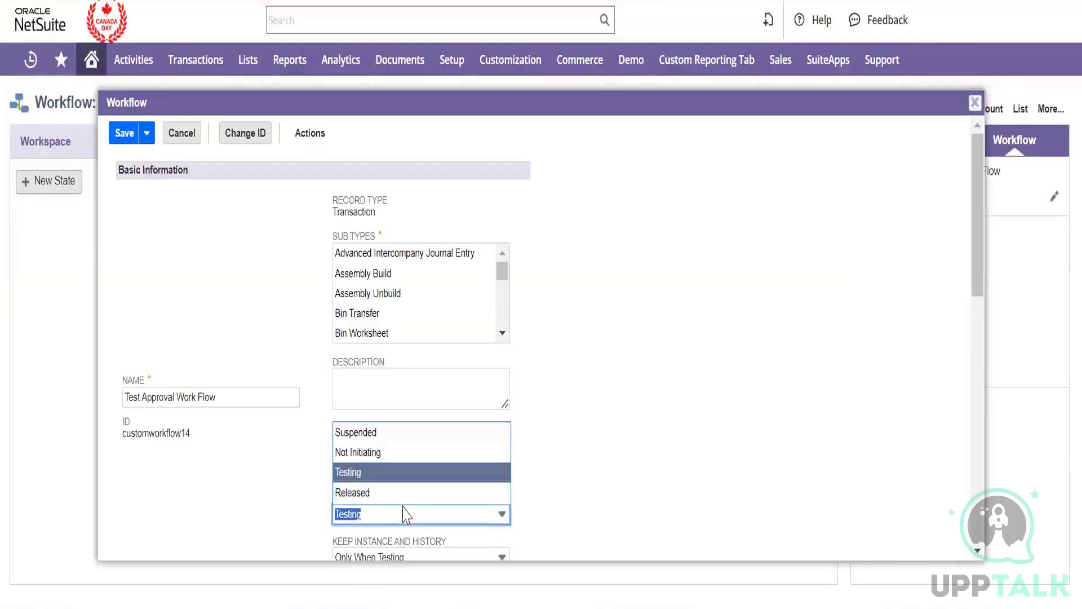
{"action": "left_click", "coordinate": [387, 454]}
{"action": "left_click", "coordinate": [126, 134]}
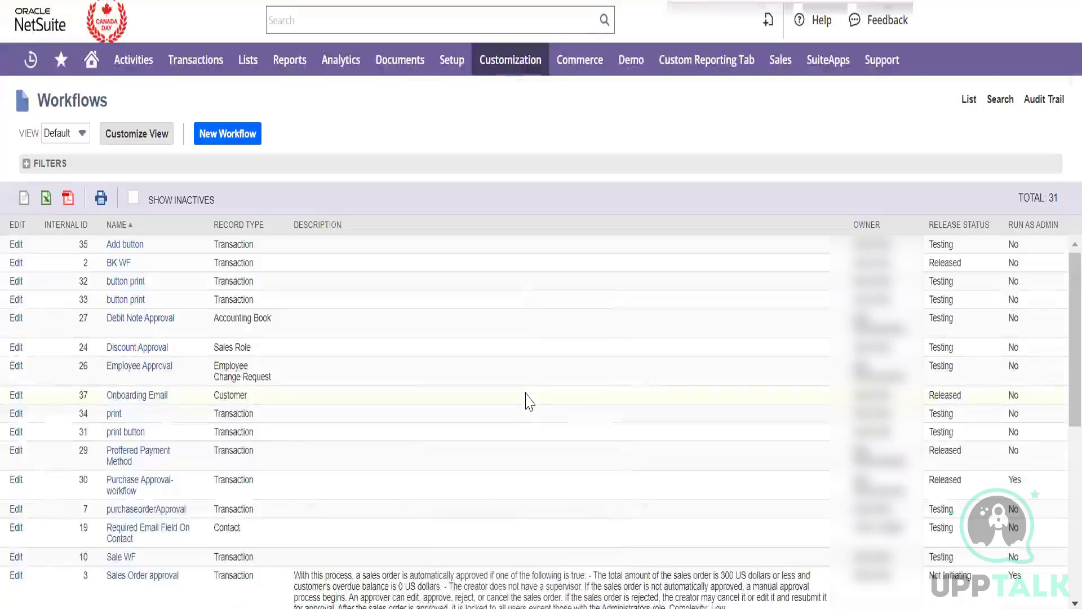
- Search the workflows list for "approva" and go through the matches to the Sales Order approval workflows
{"action": "key", "text": "ctrl+f"}
{"action": "type", "text": "approva"}
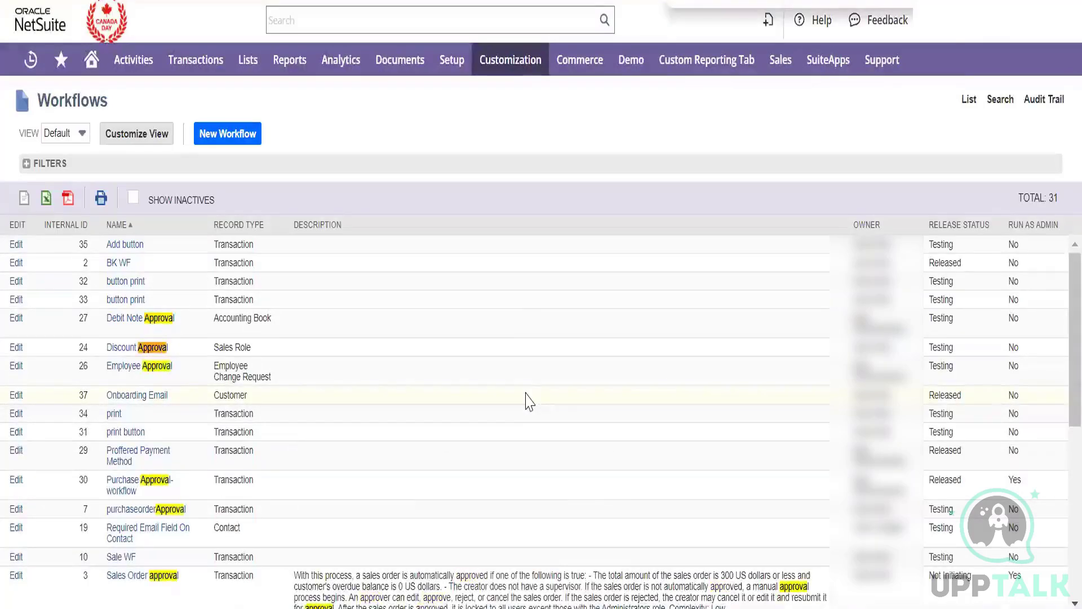
{"action": "key", "text": "Return"}
{"action": "key", "text": "Return"}
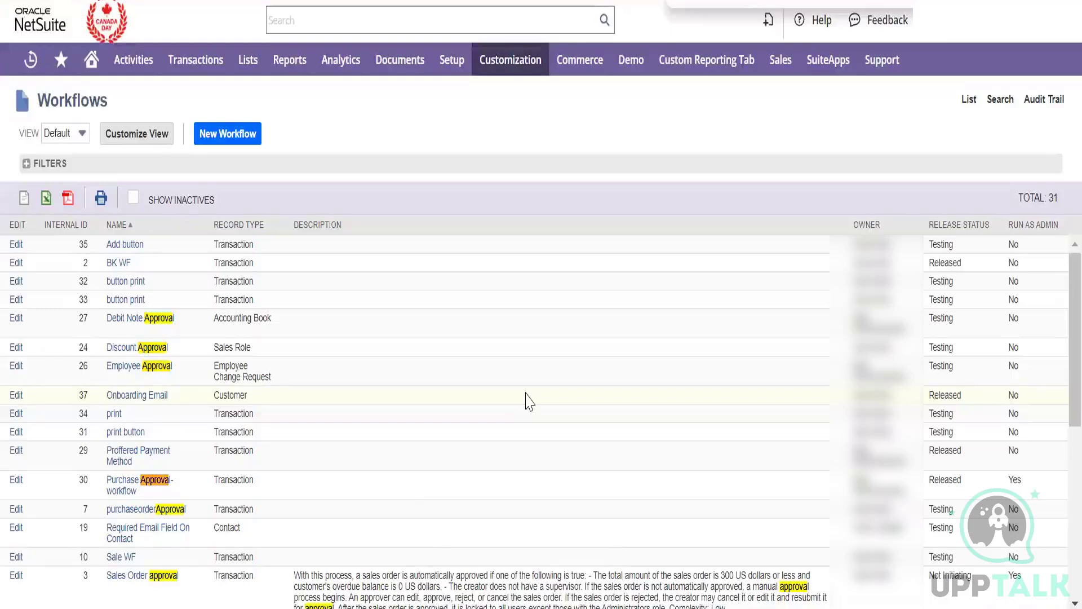
{"action": "key", "text": "Return"}
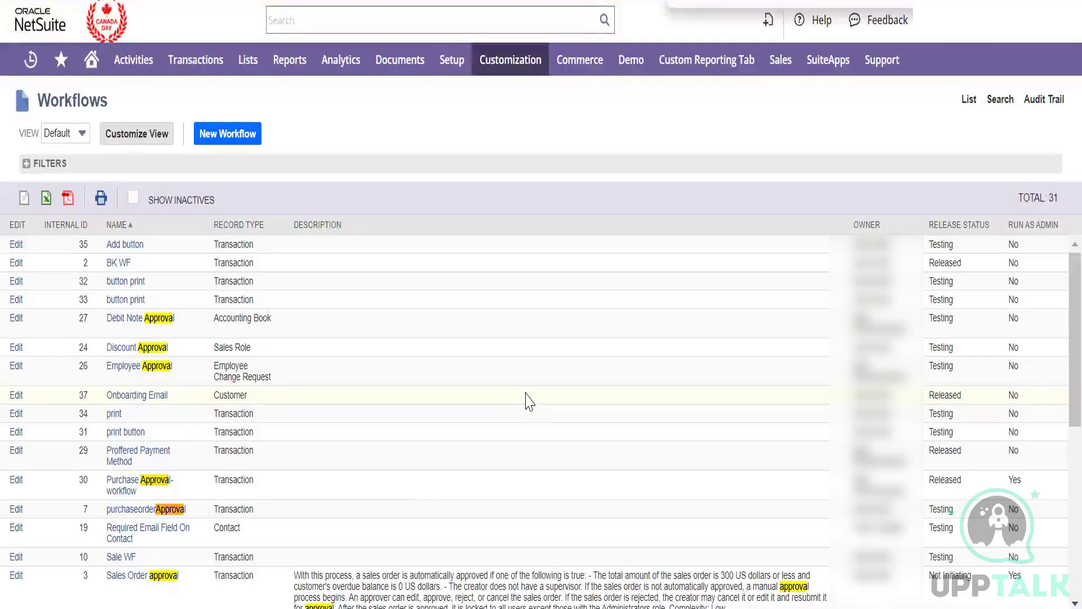
{"action": "key", "text": "Return"}
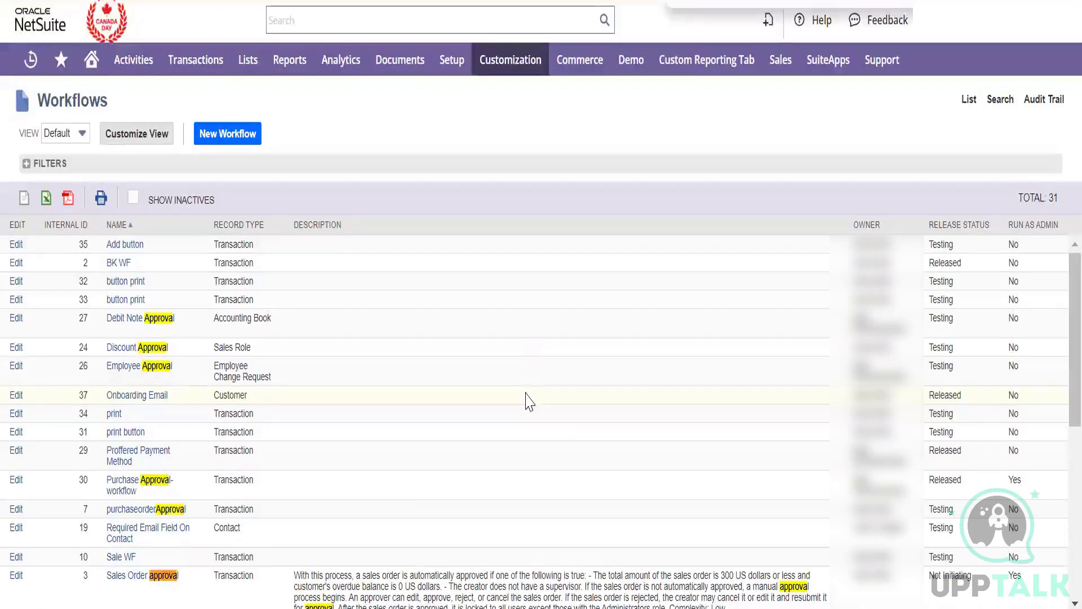
{"action": "scroll", "coordinate": [1059, 429], "scroll_direction": "down", "scroll_amount": 3}
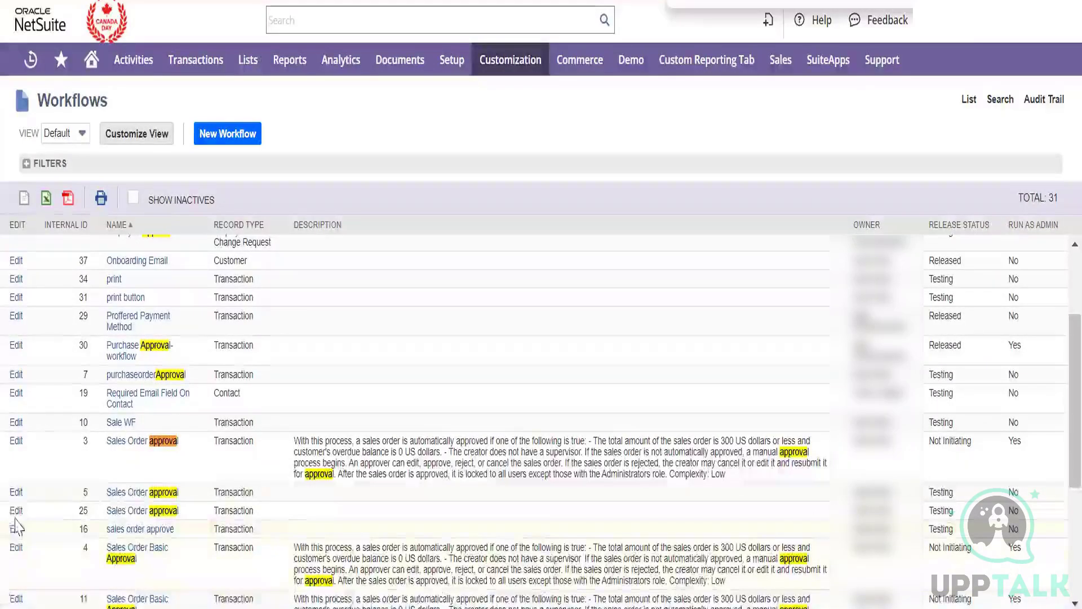
{"action": "right_click", "coordinate": [16, 492]}
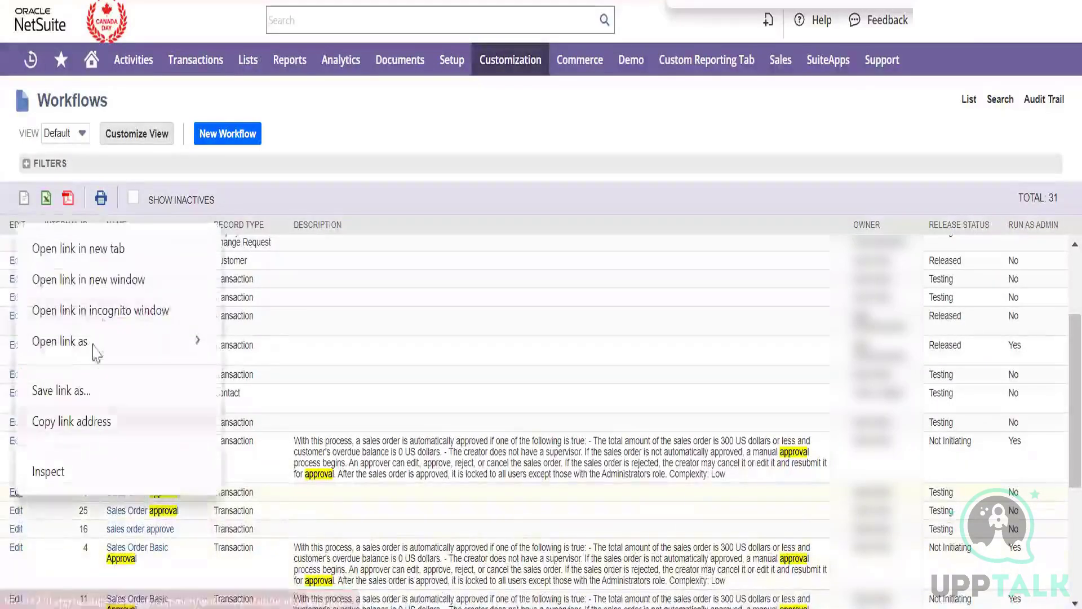
- Include inactive workflows in the list and mark both Test Workflow entries and Test workflow 1 as inactive
{"action": "left_click", "coordinate": [133, 198]}
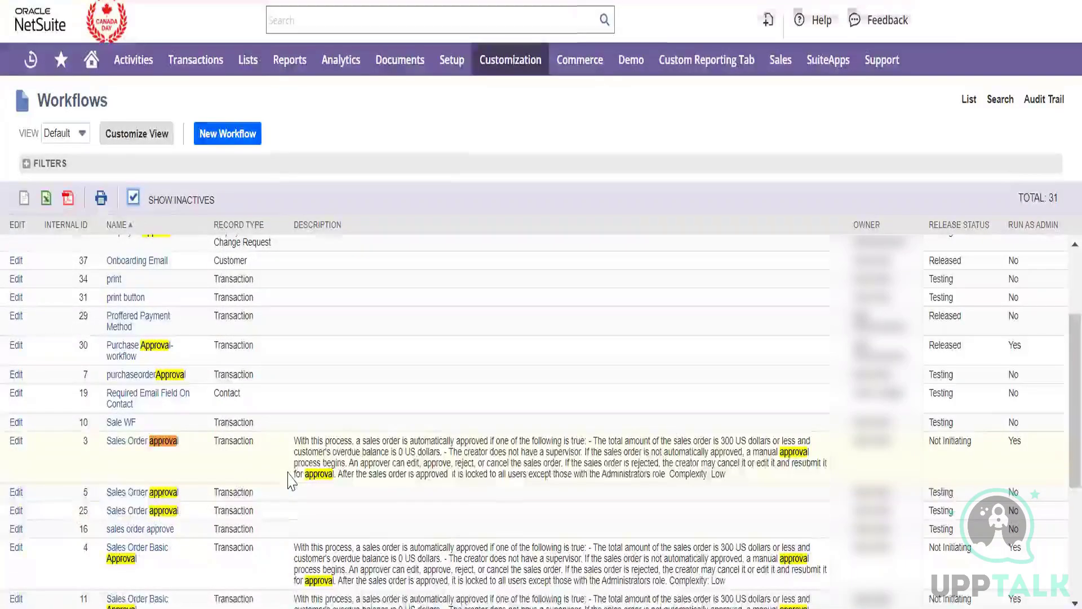
{"action": "scroll", "coordinate": [289, 471], "scroll_direction": "down", "scroll_amount": 4}
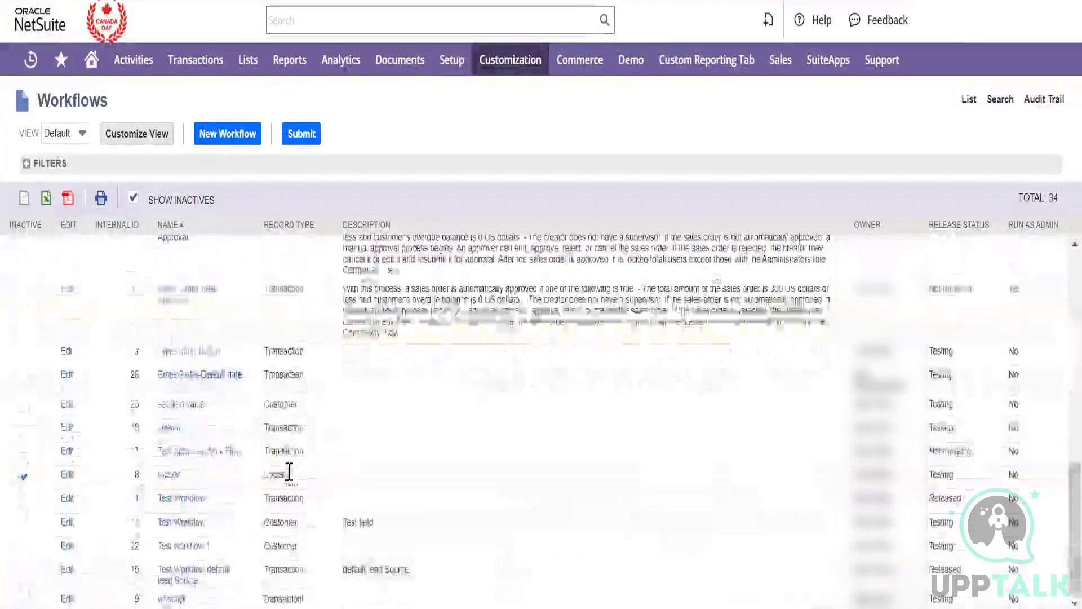
{"action": "left_click", "coordinate": [24, 499]}
{"action": "left_click", "coordinate": [23, 523]}
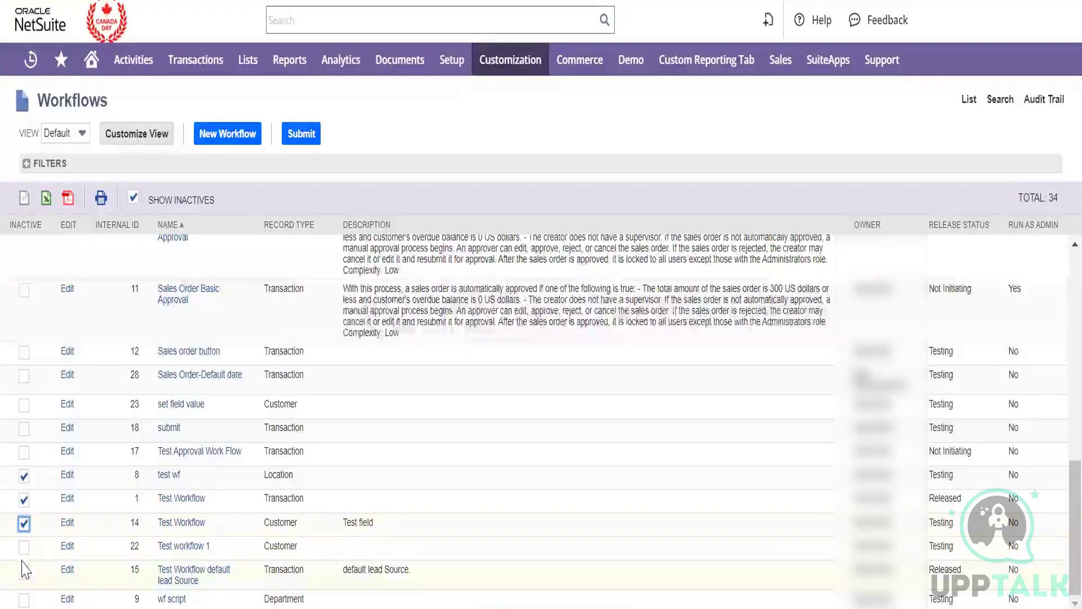
{"action": "left_click", "coordinate": [23, 548]}
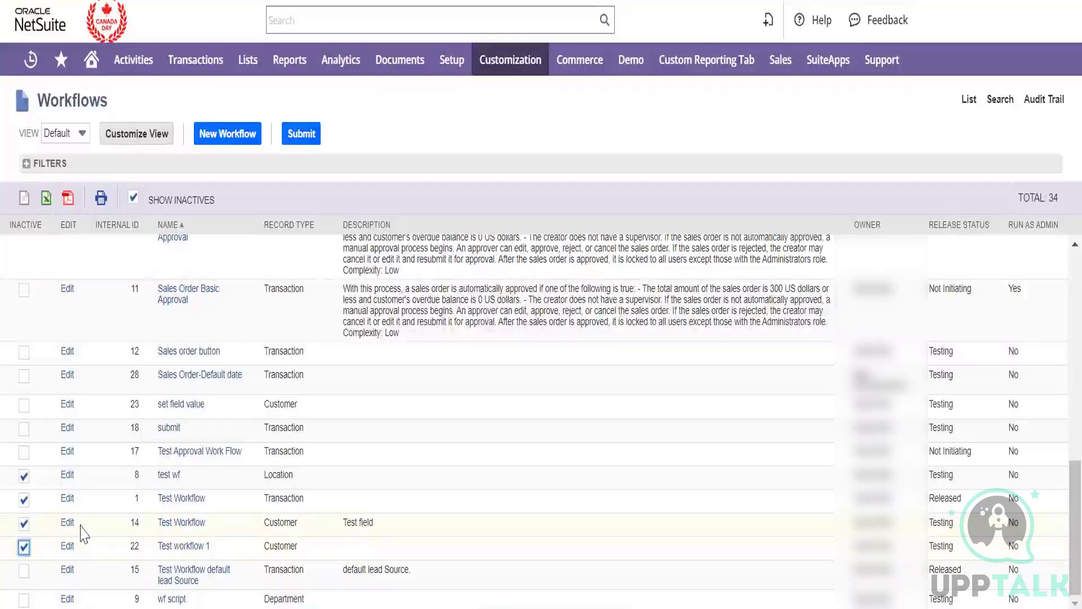
- Mark the submit, Sales Order-Default date, set field value and Sales order button workflows as inactive, and submit the changes
{"action": "scroll", "coordinate": [83, 532], "scroll_direction": "up", "scroll_amount": 2}
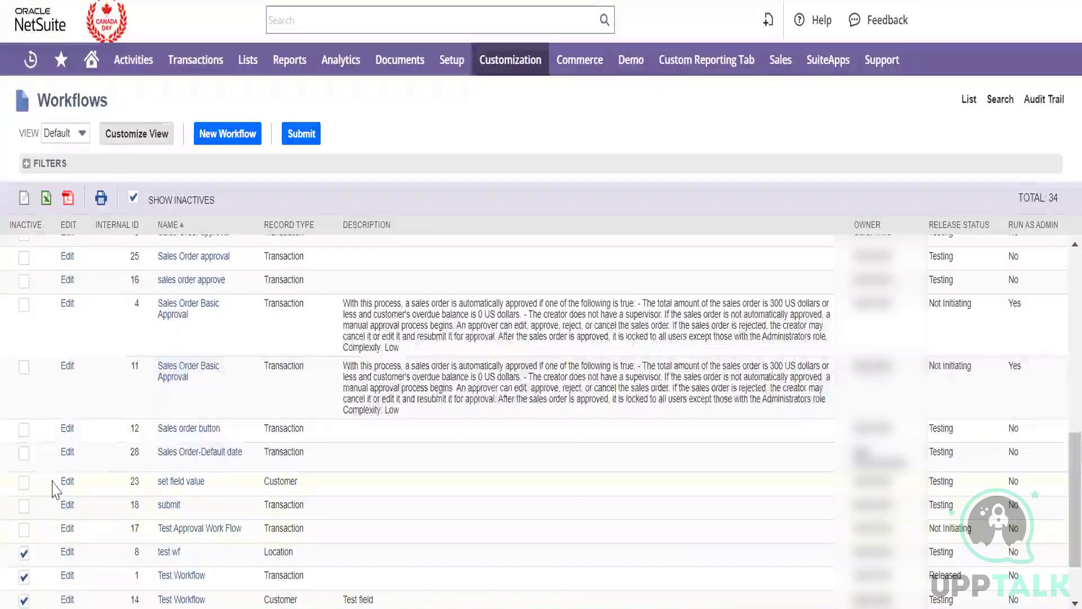
{"action": "left_click", "coordinate": [24, 506]}
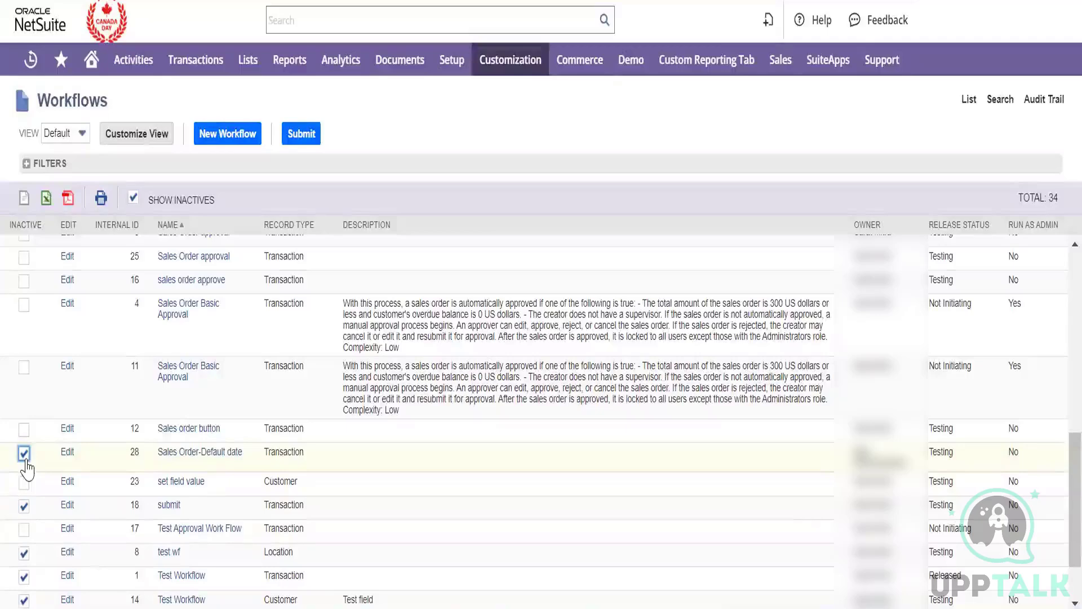
{"action": "left_click", "coordinate": [24, 482]}
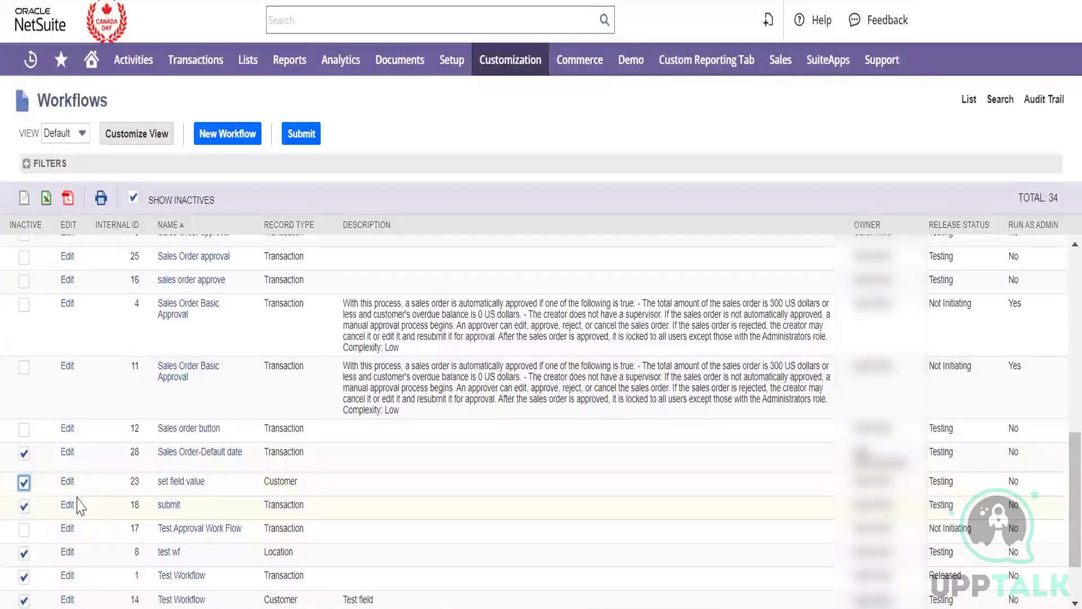
{"action": "key", "text": "ctrl+minus"}
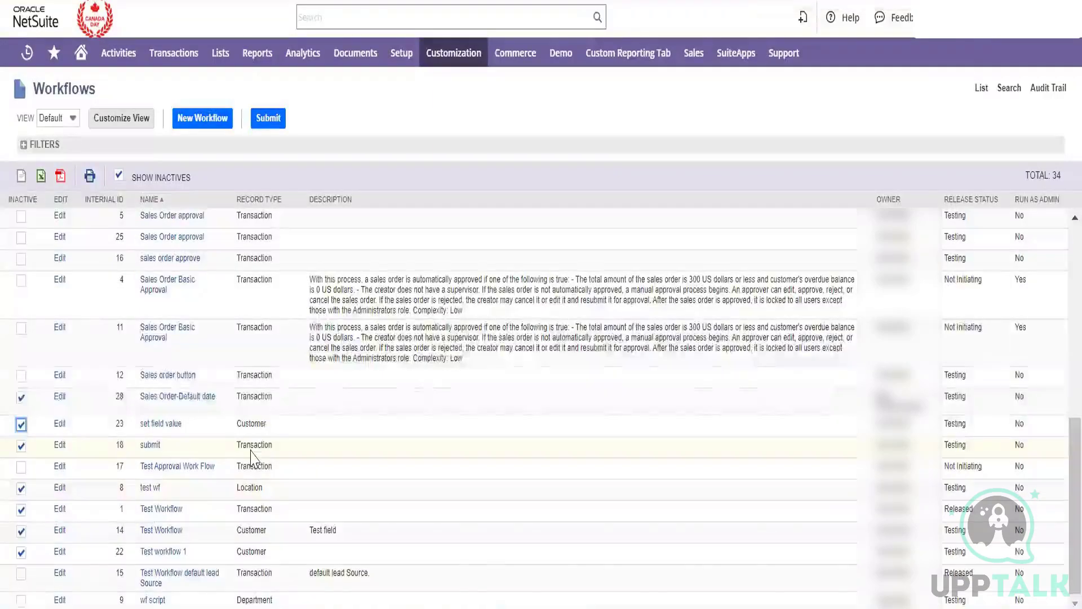
{"action": "scroll", "coordinate": [250, 458], "scroll_direction": "up", "scroll_amount": 7}
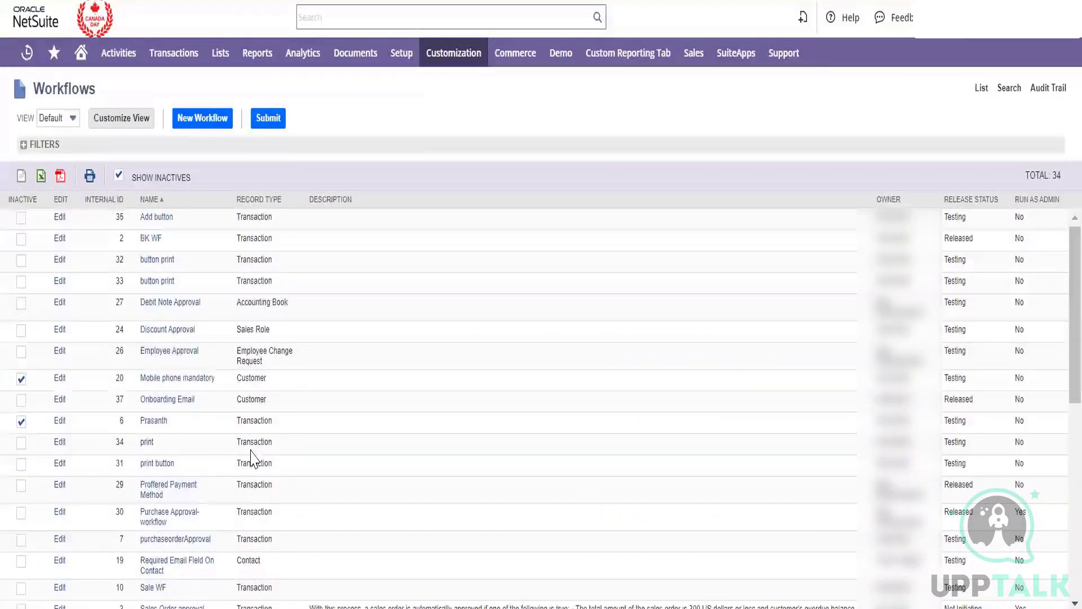
{"action": "scroll", "coordinate": [251, 457], "scroll_direction": "down", "scroll_amount": 7}
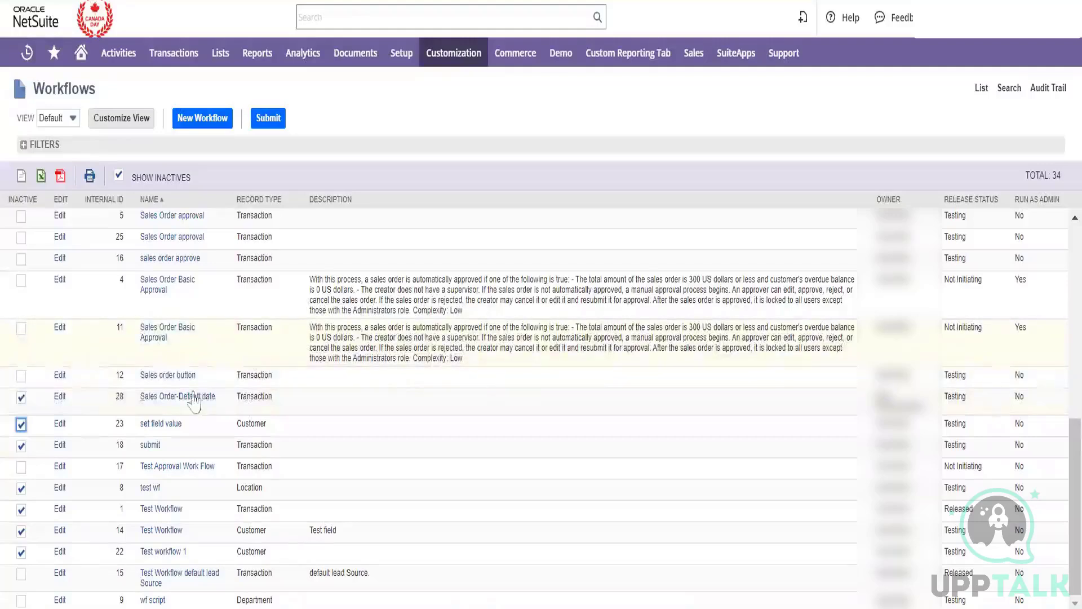
{"action": "left_click", "coordinate": [21, 376]}
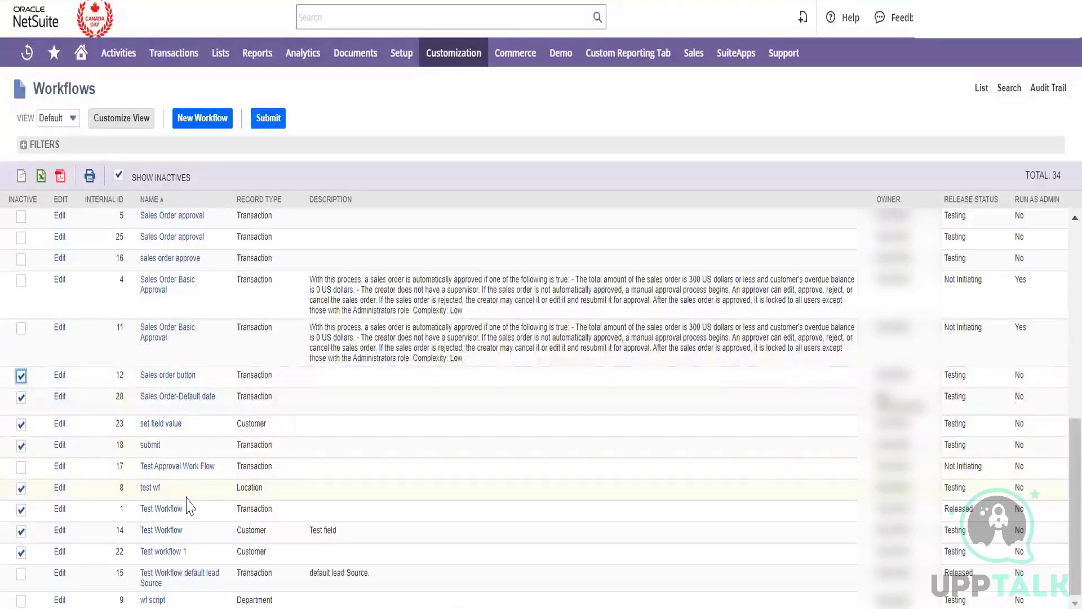
{"action": "left_click", "coordinate": [271, 121]}
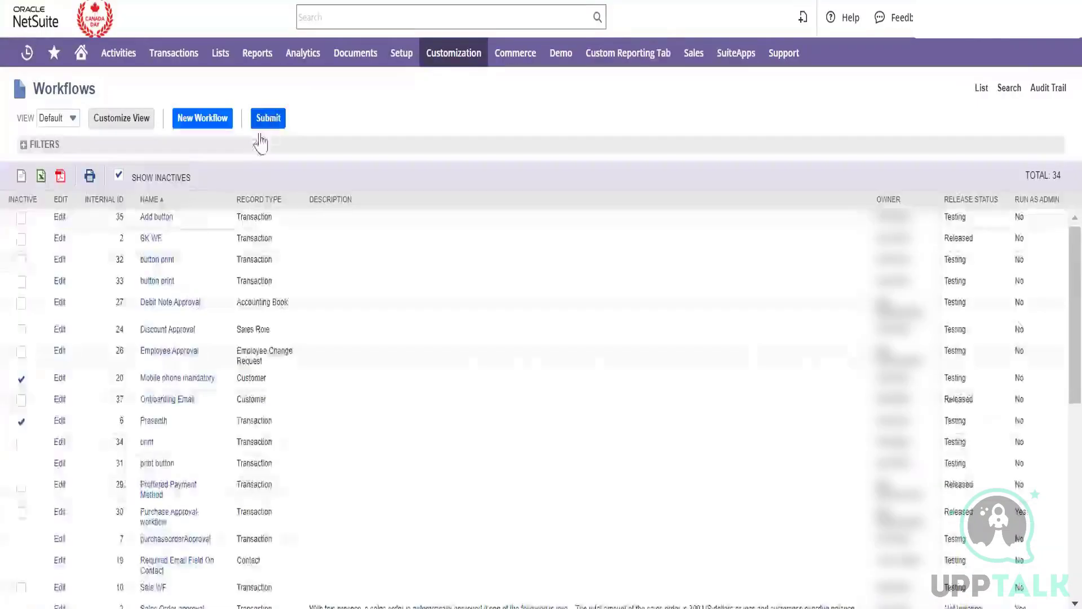
- Mark Test Approval Work Flow, Test Workflow default lead Source and wf script as inactive in the list showing inactives
{"action": "left_click", "coordinate": [119, 176]}
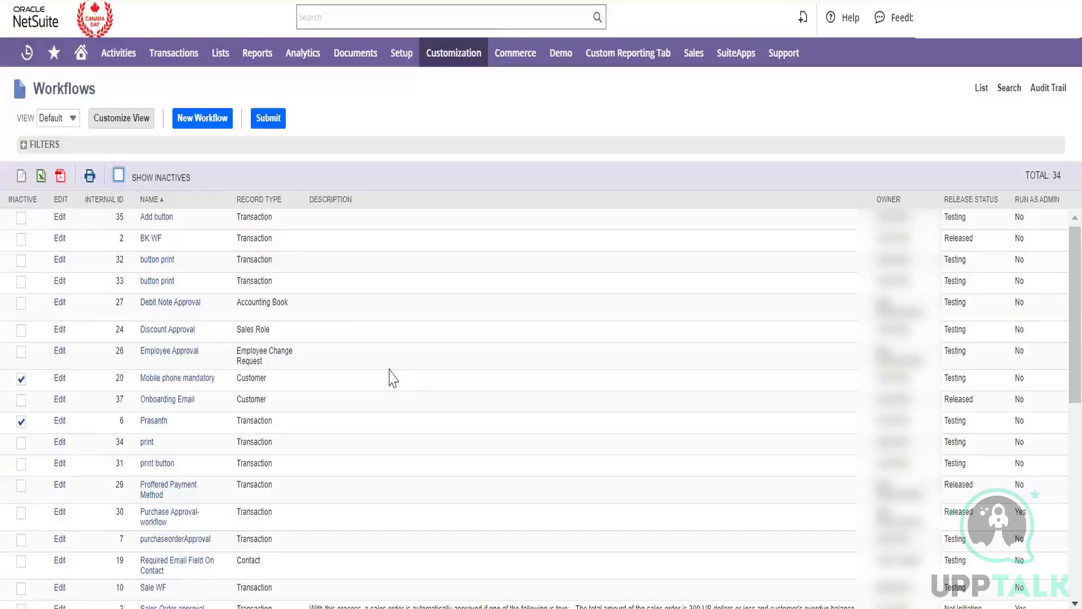
{"action": "scroll", "coordinate": [393, 377], "scroll_direction": "down", "scroll_amount": 4}
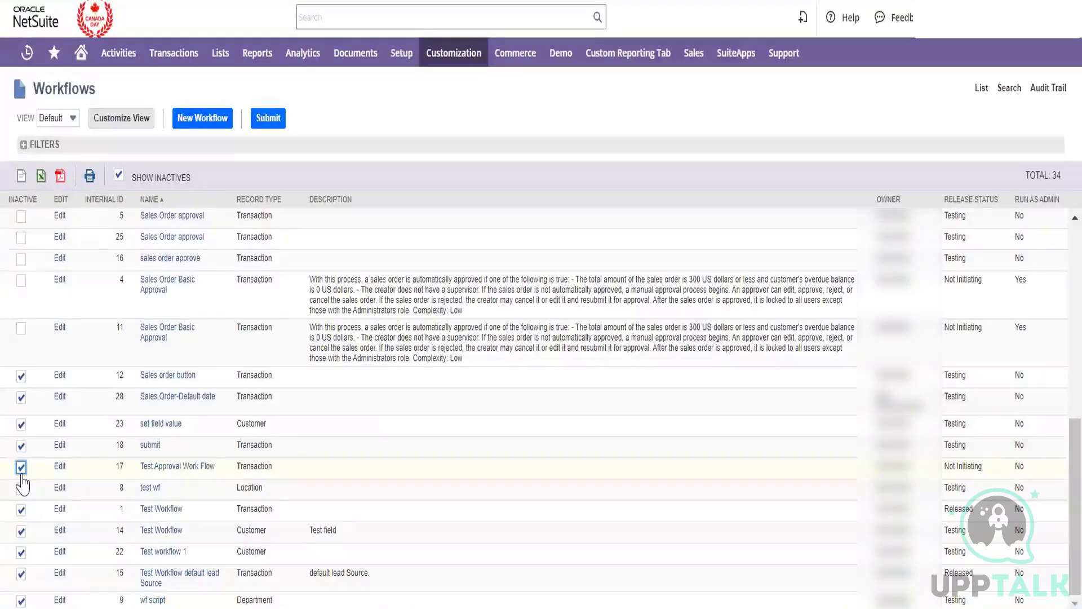
{"action": "scroll", "coordinate": [23, 483], "scroll_direction": "up", "scroll_amount": 3}
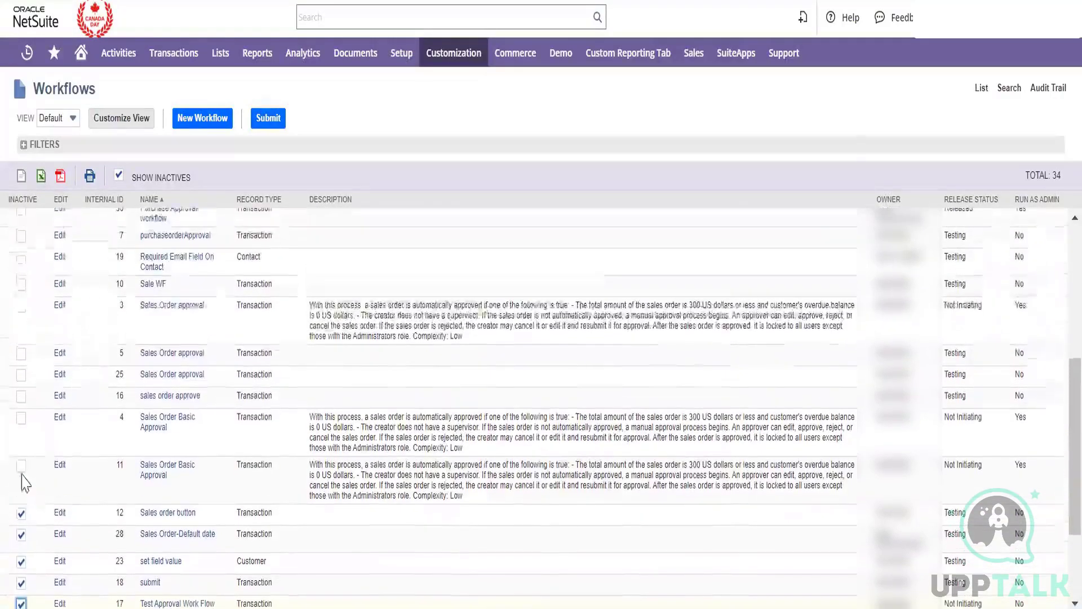
- Mark the Sales Order approval (IDs 5 and 25), sales order approve and Sale WF workflows as inactive and submit the list
{"action": "left_click", "coordinate": [21, 354]}
{"action": "left_click", "coordinate": [20, 375]}
{"action": "left_click", "coordinate": [21, 396]}
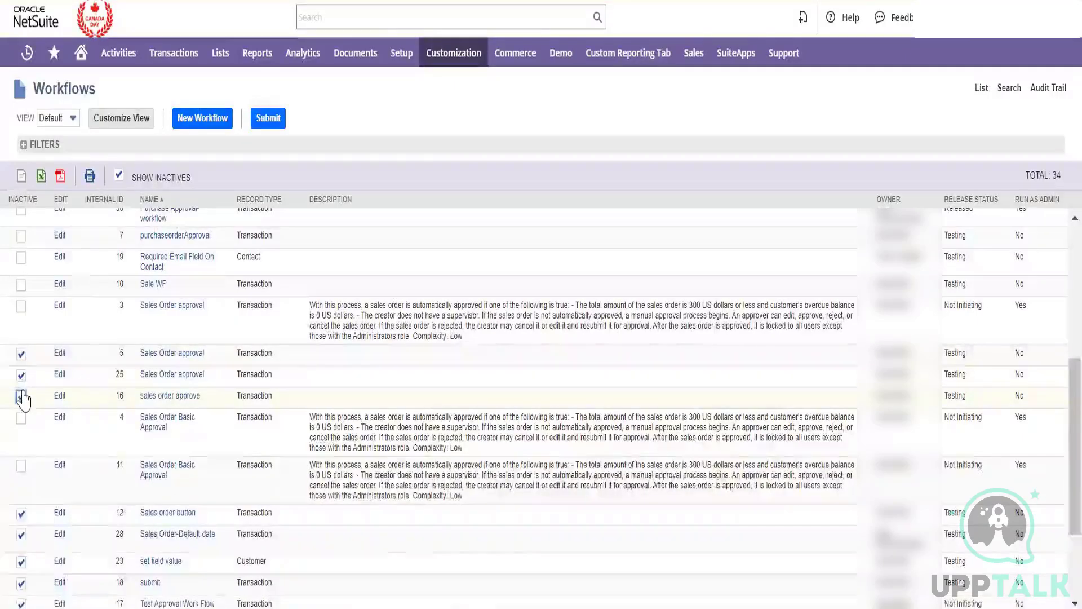
{"action": "scroll", "coordinate": [23, 399], "scroll_direction": "up", "scroll_amount": 1}
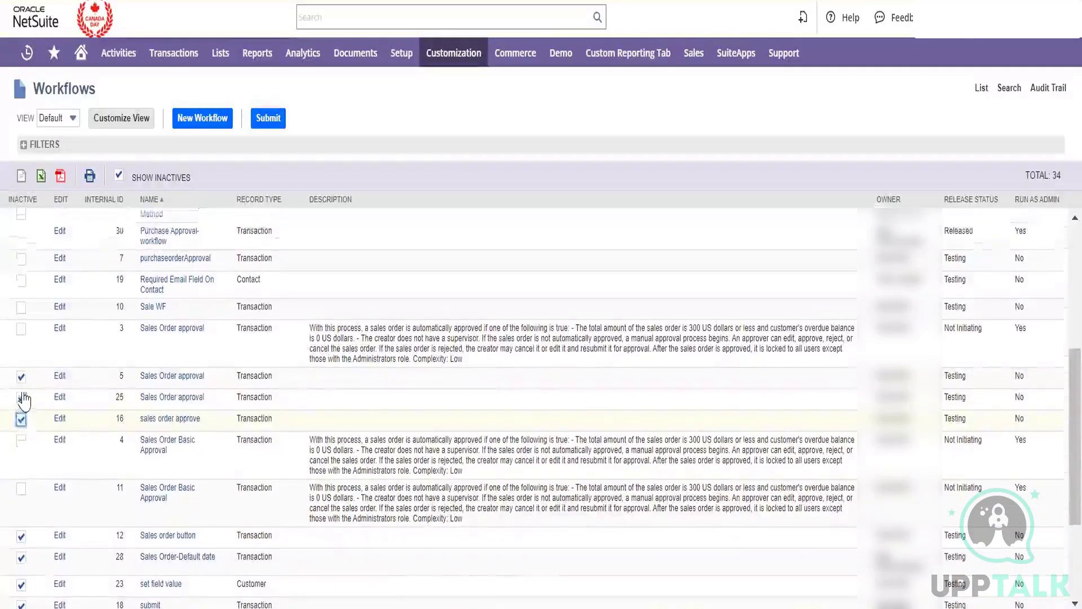
{"action": "scroll", "coordinate": [23, 399], "scroll_direction": "up", "scroll_amount": 1}
{"action": "scroll", "coordinate": [22, 400], "scroll_direction": "up", "scroll_amount": 4}
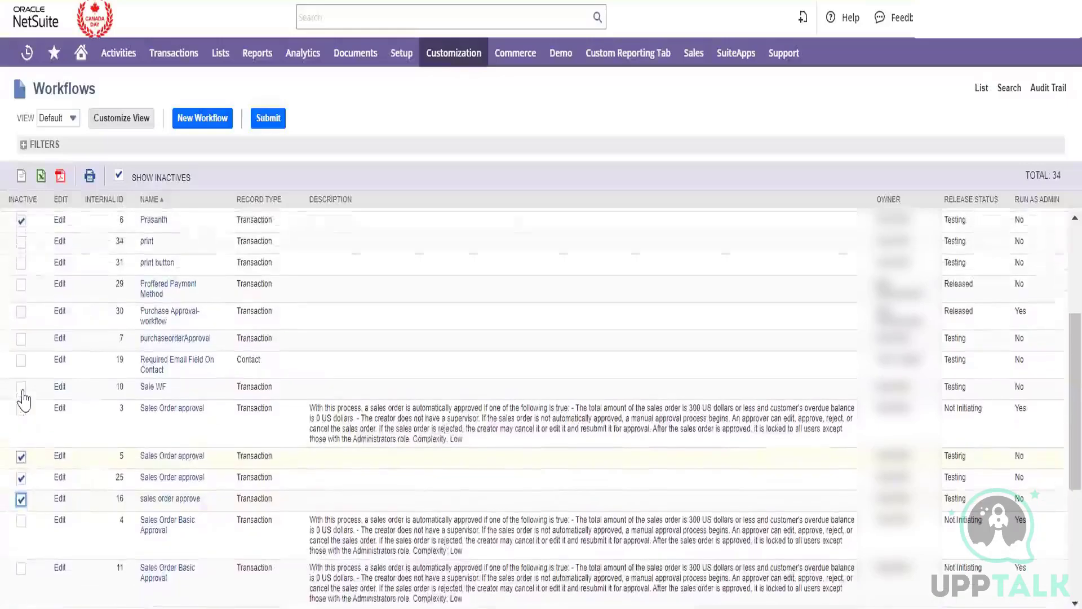
{"action": "scroll", "coordinate": [23, 416], "scroll_direction": "down", "scroll_amount": 5}
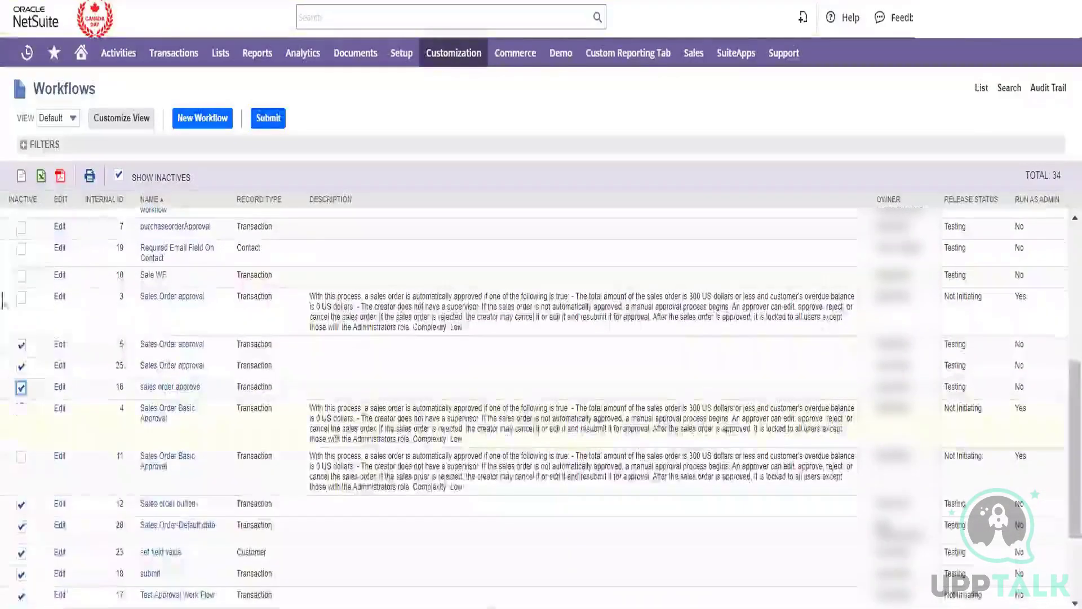
{"action": "scroll", "coordinate": [22, 289], "scroll_direction": "up", "scroll_amount": 3}
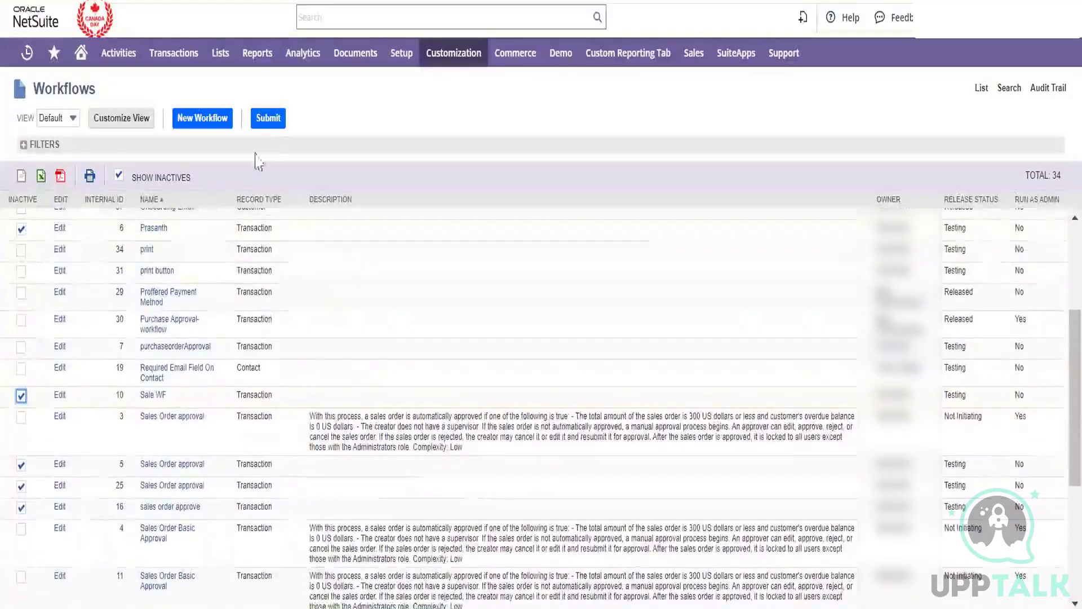
{"action": "left_click", "coordinate": [267, 118]}
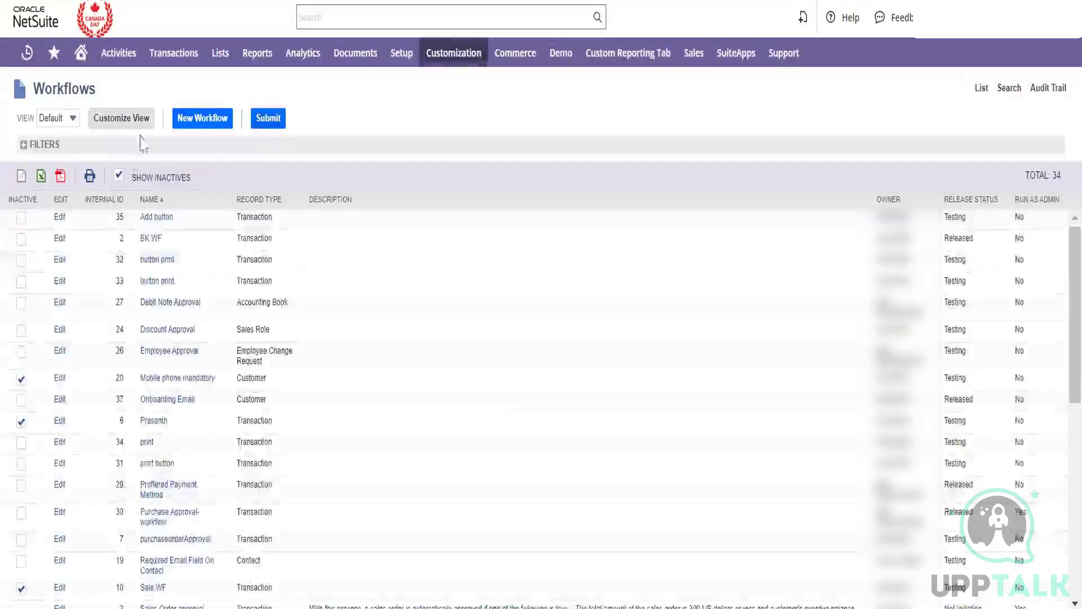
- Mark the purchaseorderApproval and Purchase Approval-workflow workflows as inactive and submit the list
{"action": "left_click", "coordinate": [119, 176]}
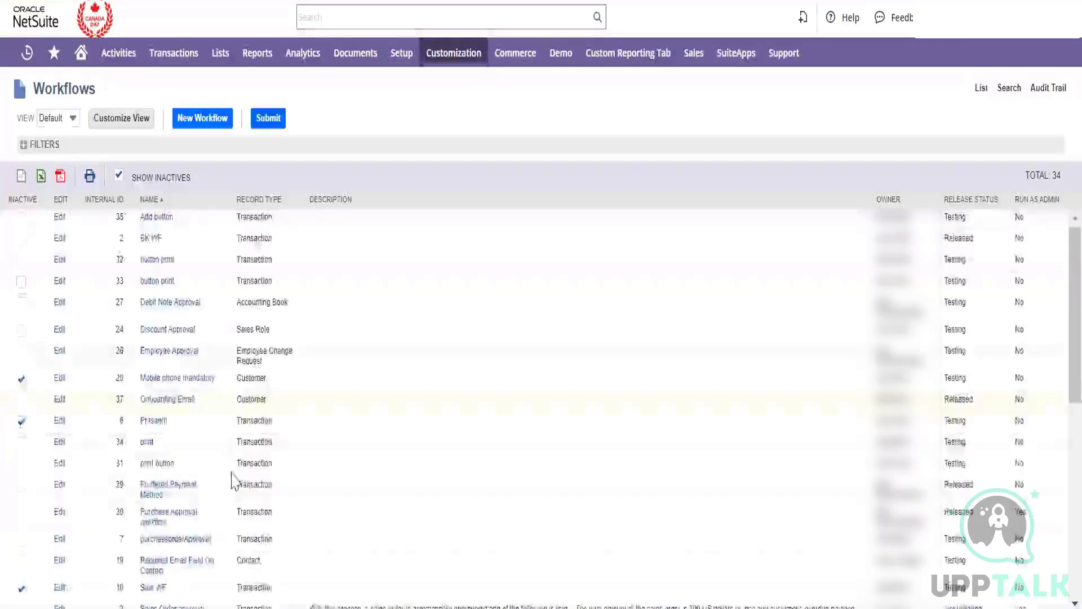
{"action": "scroll", "coordinate": [234, 481], "scroll_direction": "down", "scroll_amount": 4}
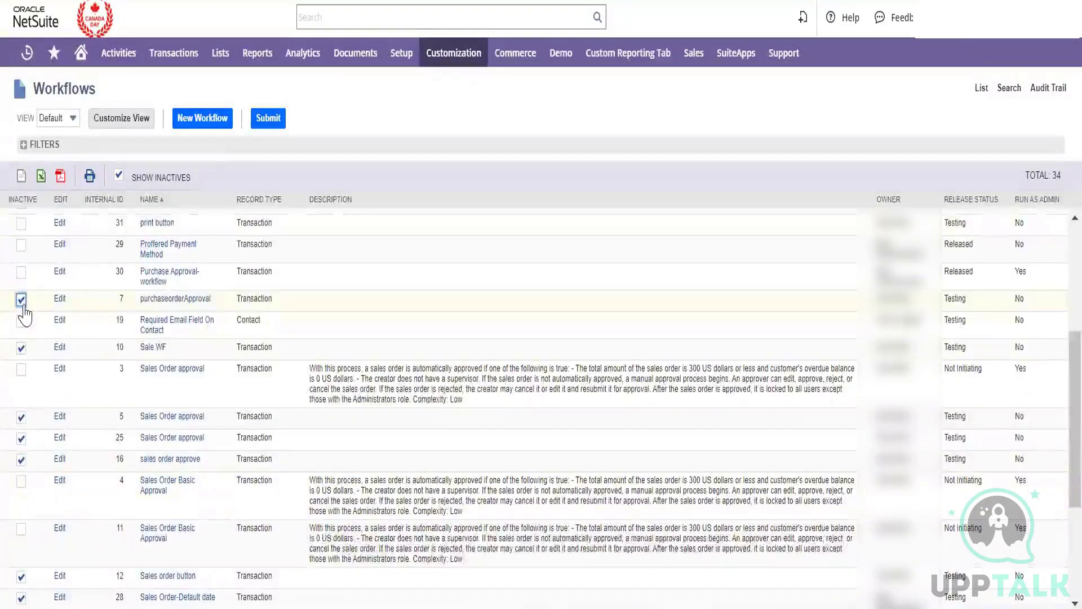
{"action": "left_click", "coordinate": [22, 273]}
{"action": "scroll", "coordinate": [110, 344], "scroll_direction": "up", "scroll_amount": 2}
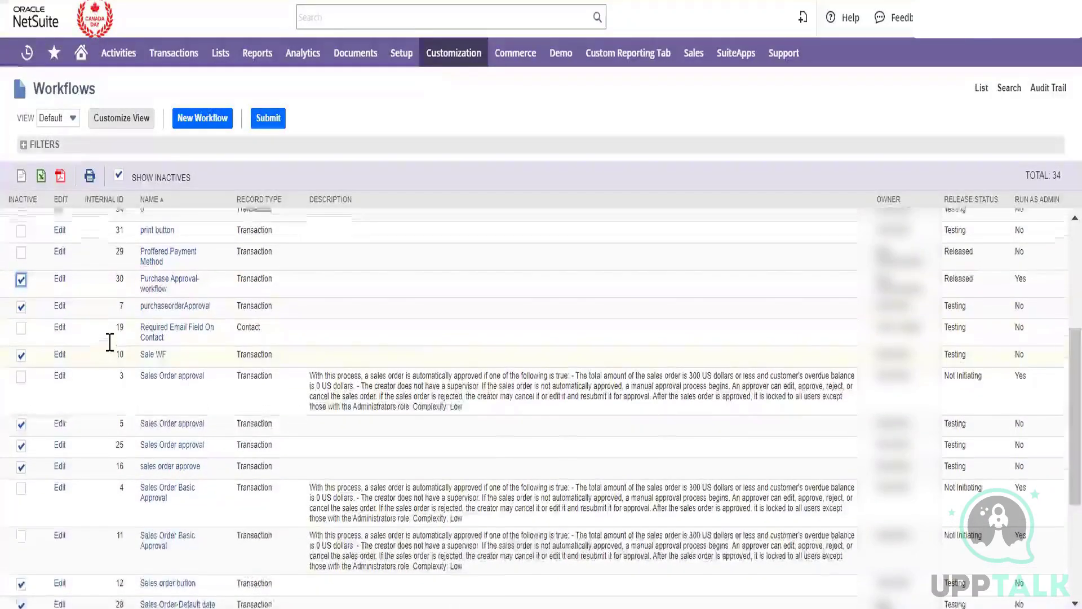
{"action": "left_click", "coordinate": [276, 127]}
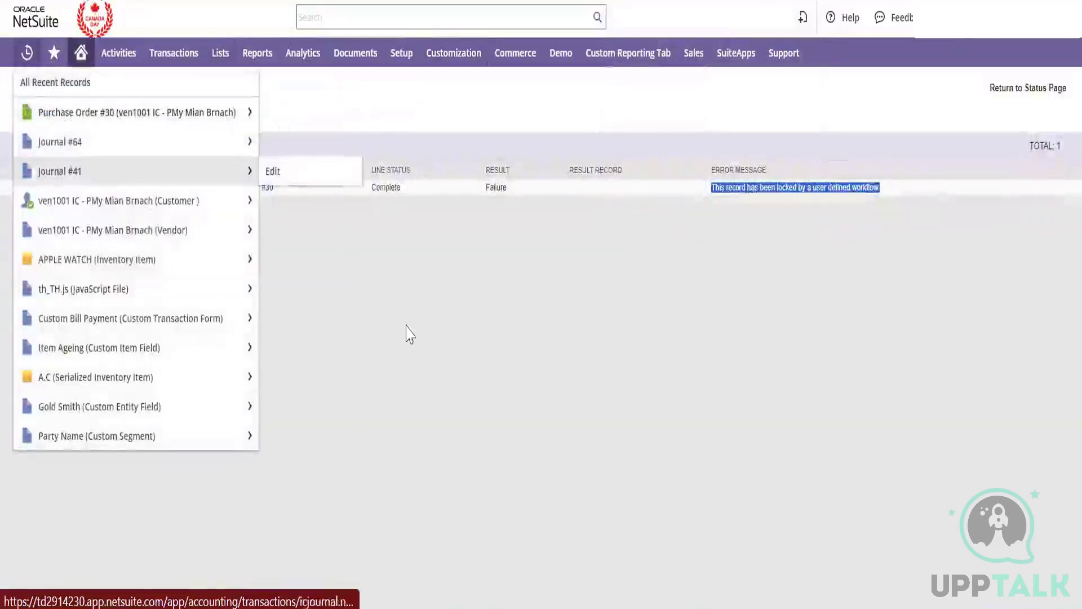
- Return to the Processed Records page and open Manage Intercompany Sales Orders
{"action": "left_click", "coordinate": [394, 323]}
{"action": "mouse_move", "coordinate": [190, 58]}
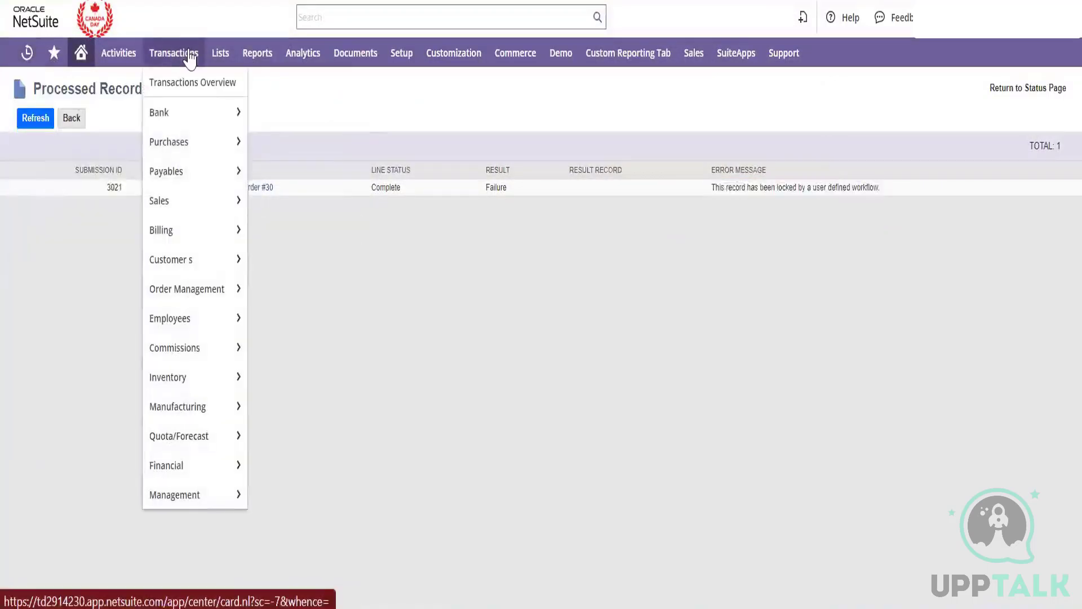
{"action": "mouse_move", "coordinate": [221, 216]}
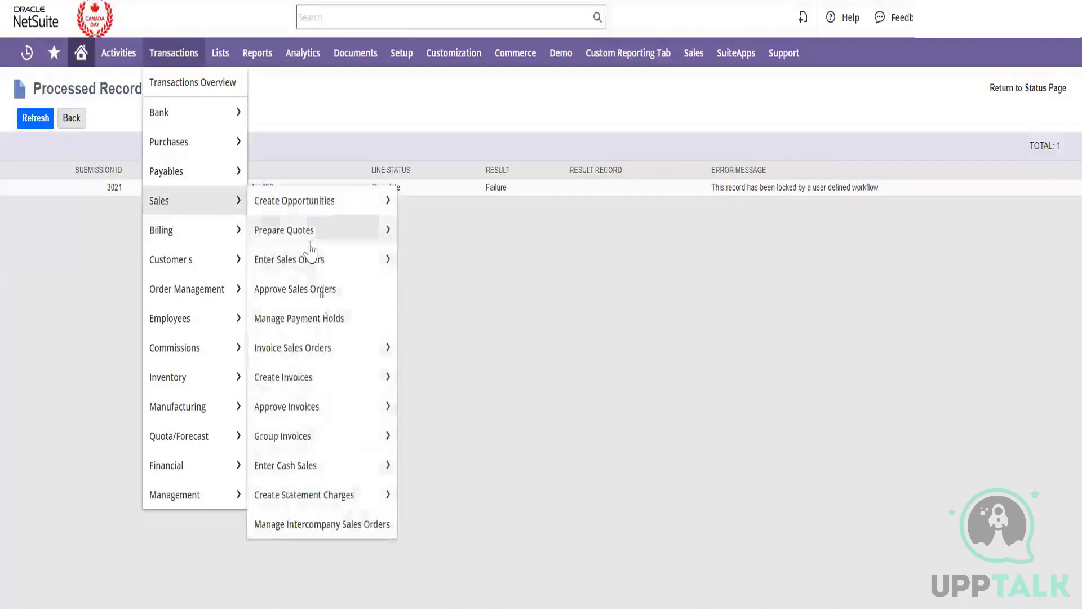
{"action": "left_click", "coordinate": [340, 521]}
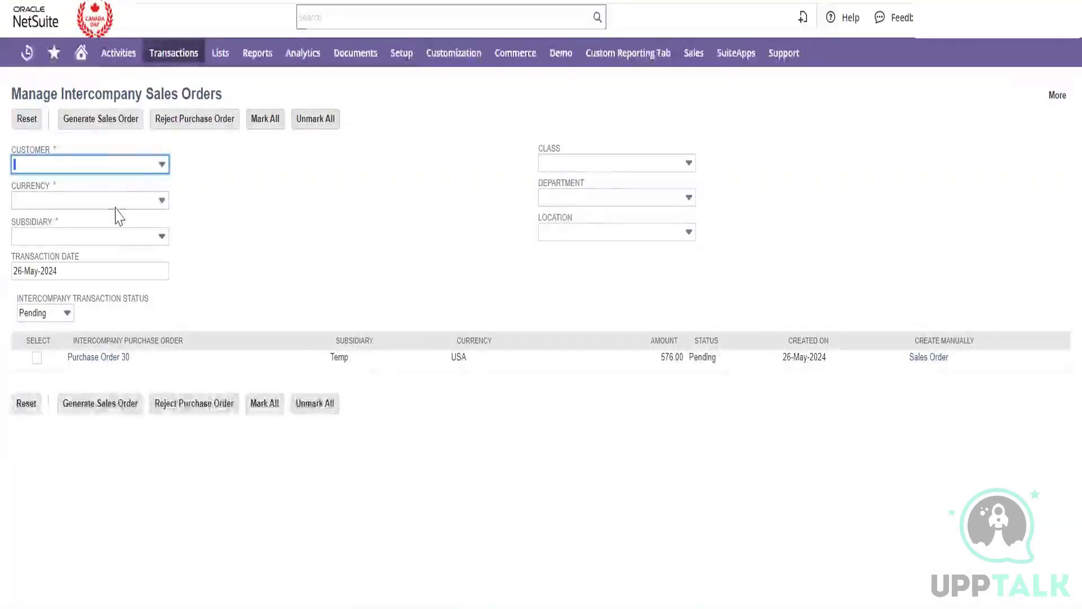
- Generate the sales order from Purchase Order 30 with customer ven1002 IC - Temp
{"action": "left_click", "coordinate": [156, 169]}
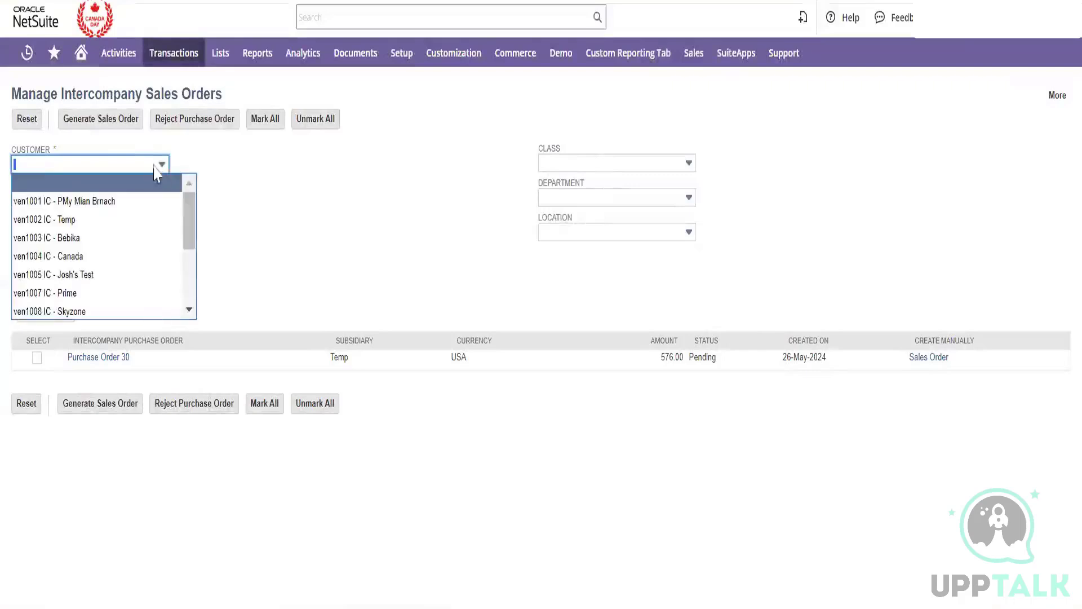
{"action": "left_click", "coordinate": [141, 219]}
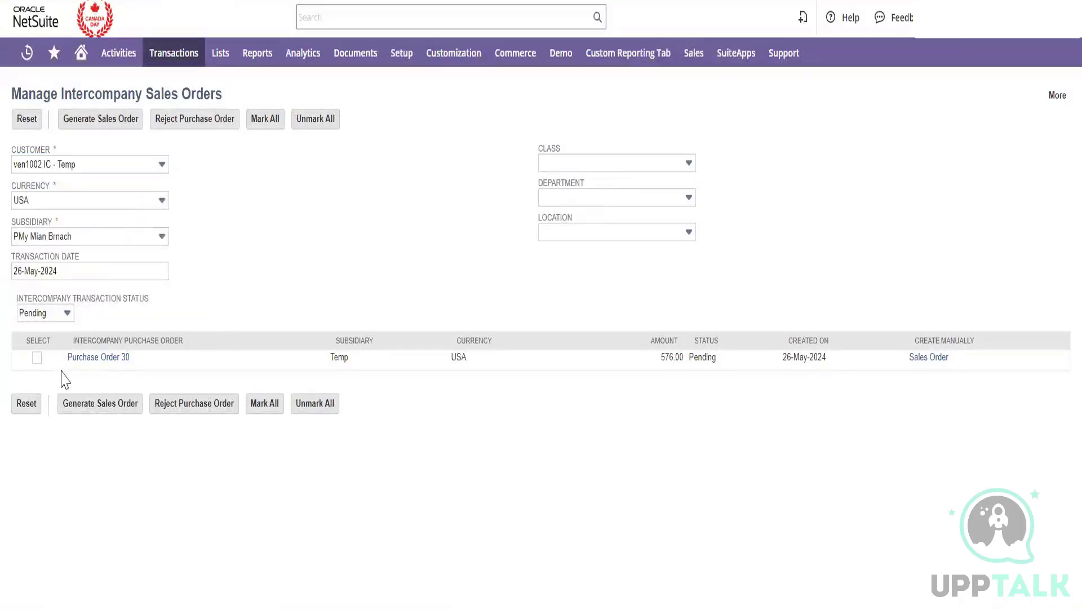
{"action": "left_click", "coordinate": [89, 416]}
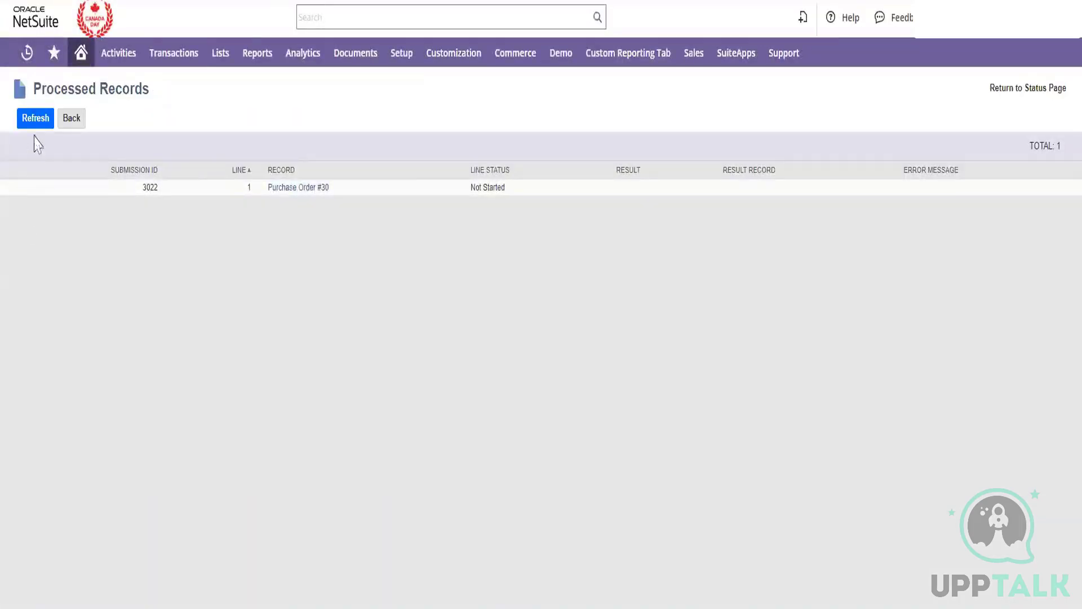
- Refresh the processed records and examine the error message for Purchase Order #30
{"action": "left_click", "coordinate": [36, 118]}
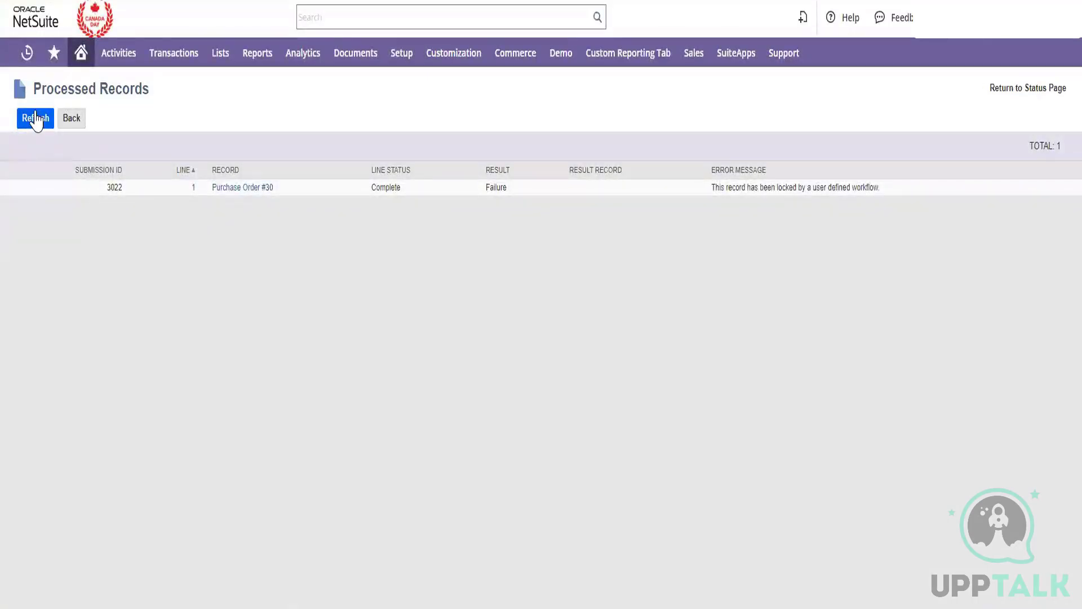
{"action": "left_click", "coordinate": [35, 119]}
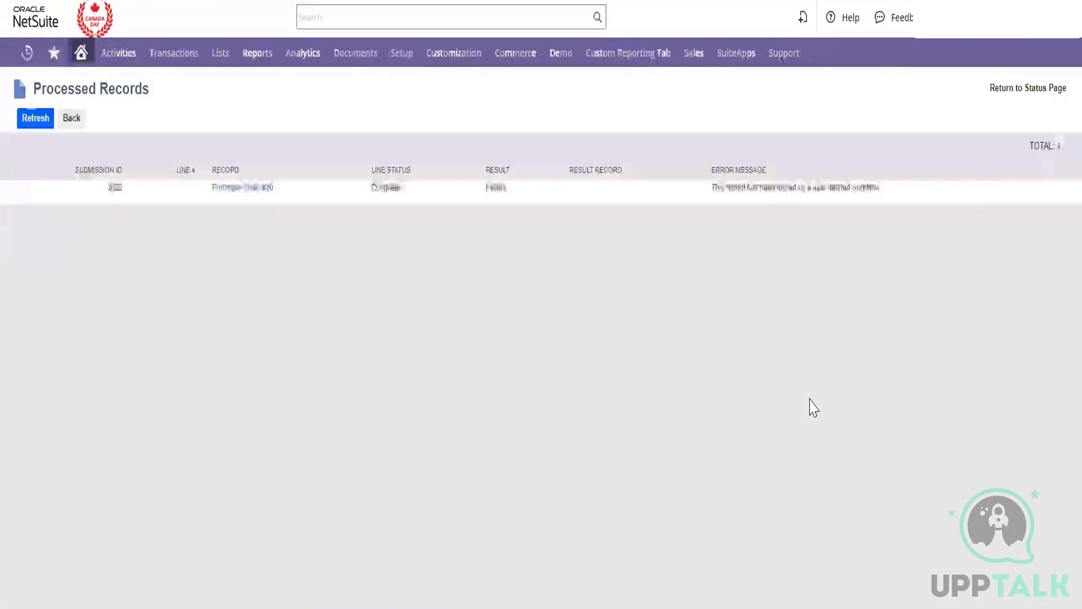
{"action": "triple_click", "coordinate": [842, 192]}
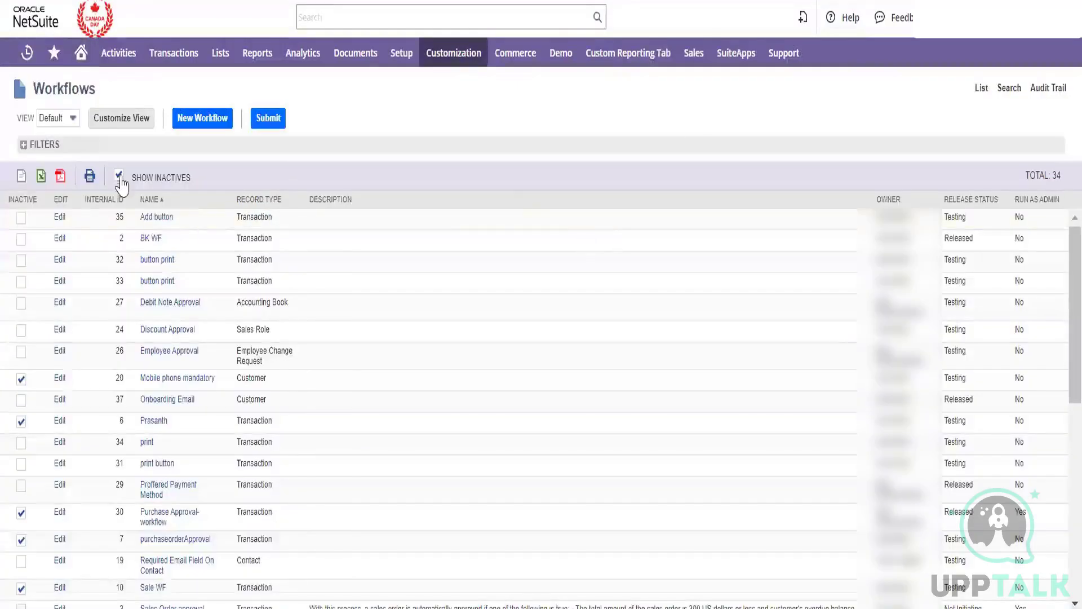
- In the workflow list, mark Add button, BK WF, both button print workflows, Debit Note Approval and Discount Approval as inactive
{"action": "left_click", "coordinate": [119, 177]}
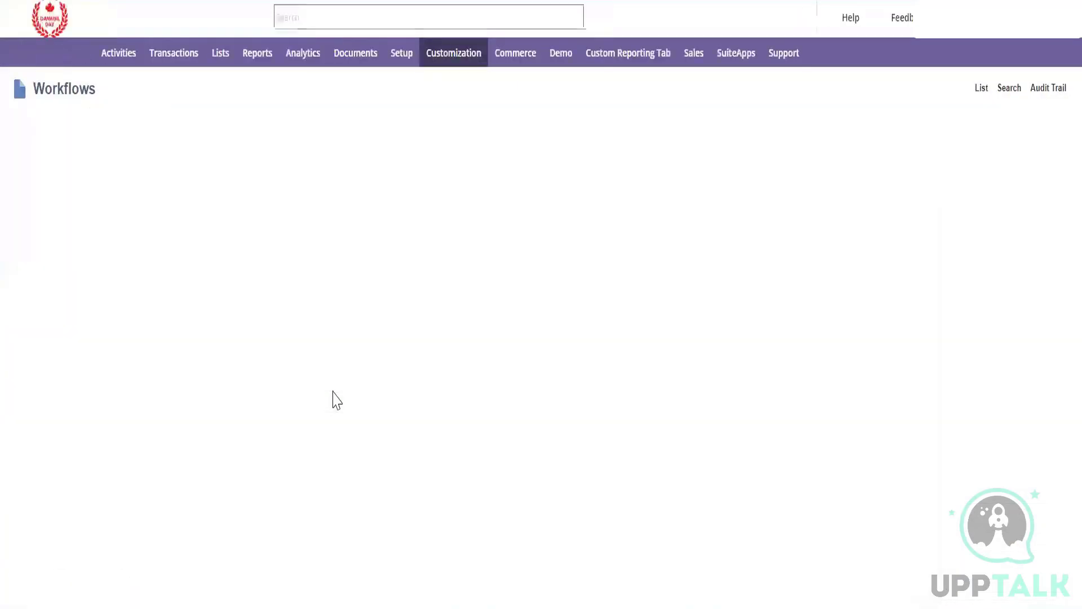
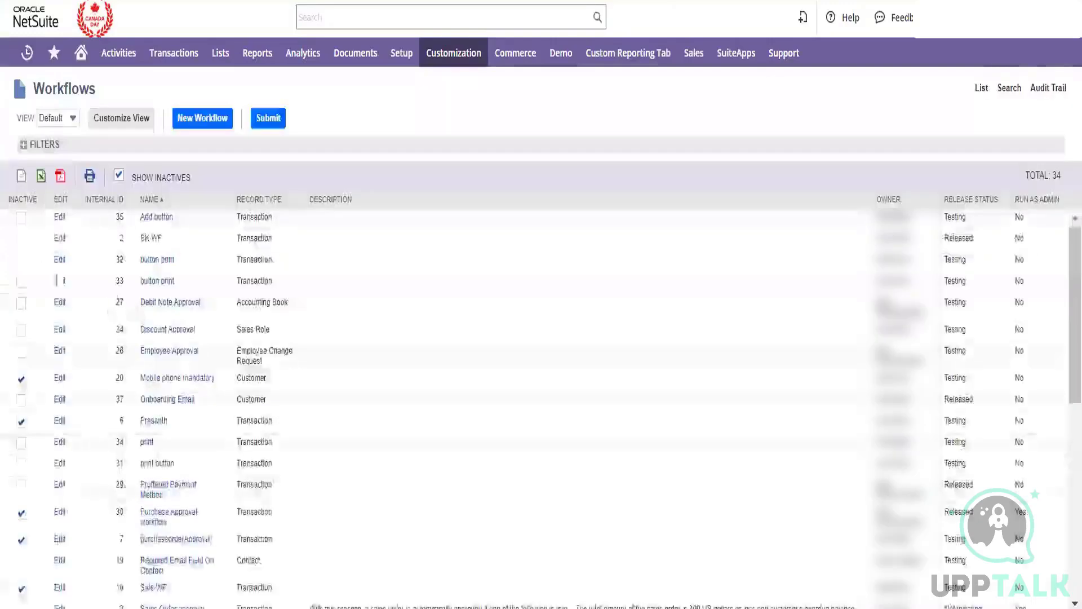
{"action": "left_click", "coordinate": [21, 261]}
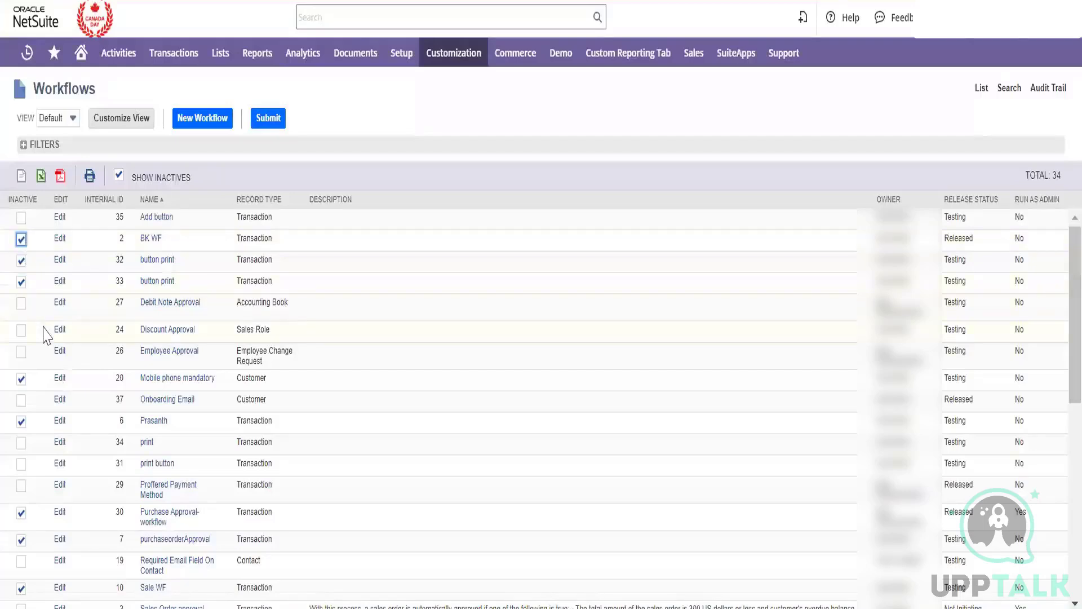
{"action": "left_click", "coordinate": [21, 218]}
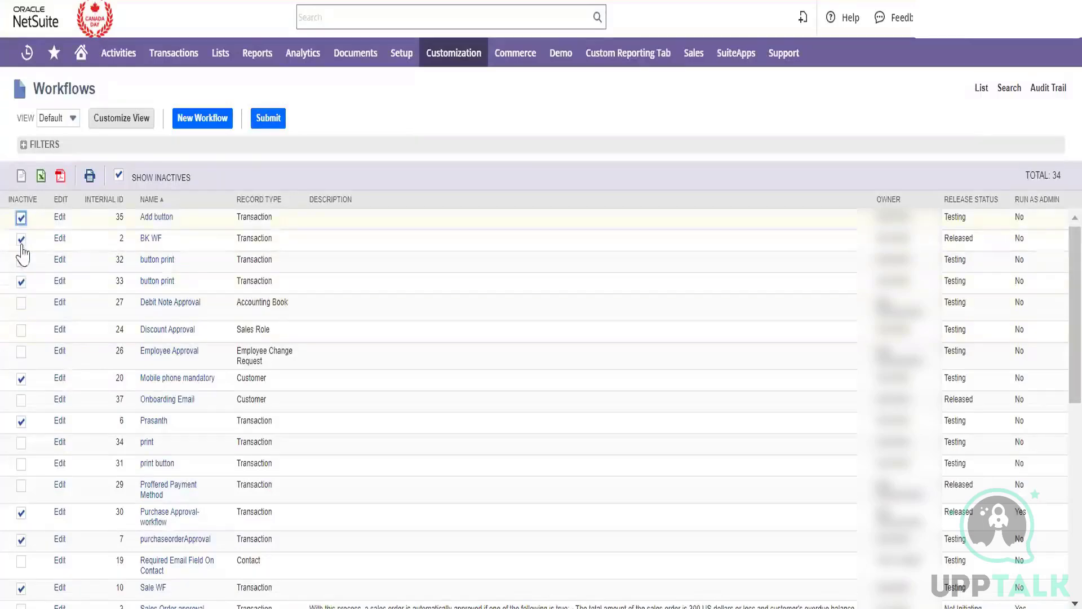
{"action": "left_click", "coordinate": [21, 304]}
{"action": "left_click", "coordinate": [21, 332]}
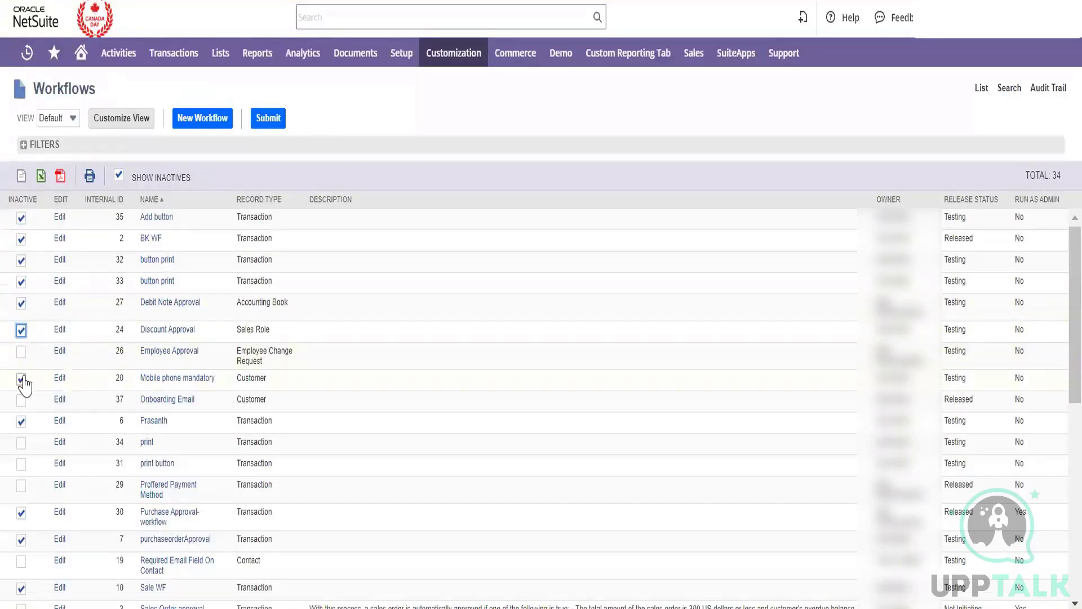
- Mark print, print button, Proffered Payment Method and both Sales Order Basic Approval workflows as inactive and submit the list
{"action": "left_click", "coordinate": [21, 422]}
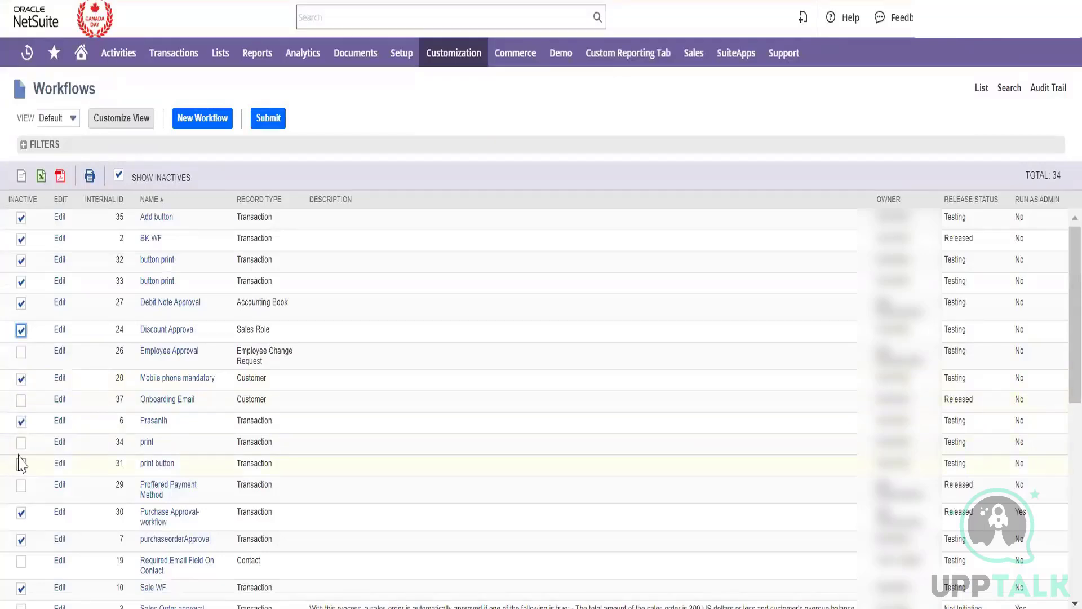
{"action": "left_click", "coordinate": [22, 443]}
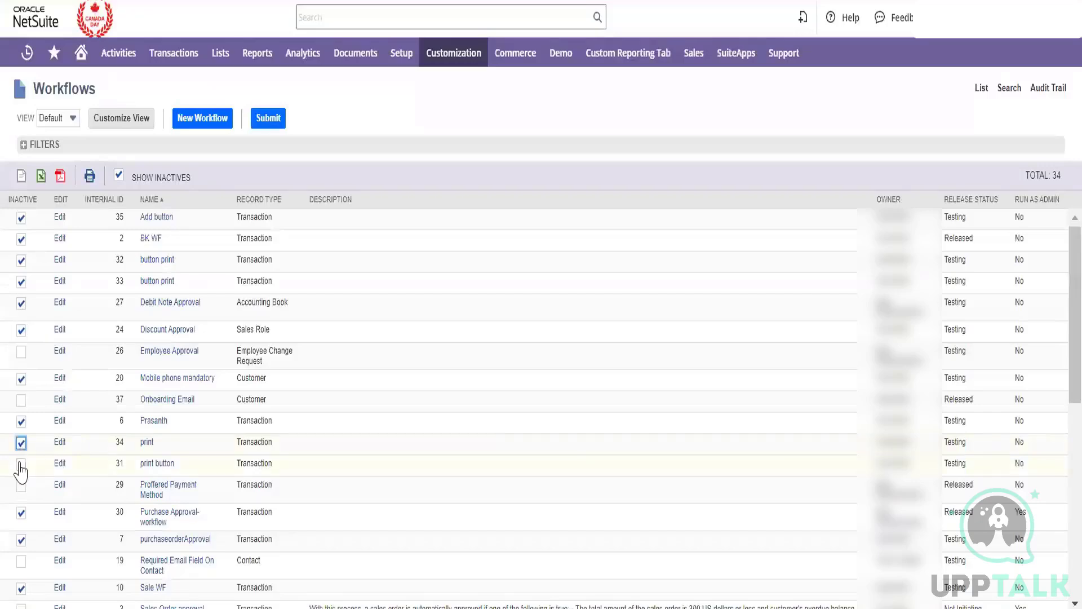
{"action": "left_click", "coordinate": [22, 486]}
{"action": "scroll", "coordinate": [65, 533], "scroll_direction": "down", "scroll_amount": 2}
{"action": "scroll", "coordinate": [66, 538], "scroll_direction": "down", "scroll_amount": 6}
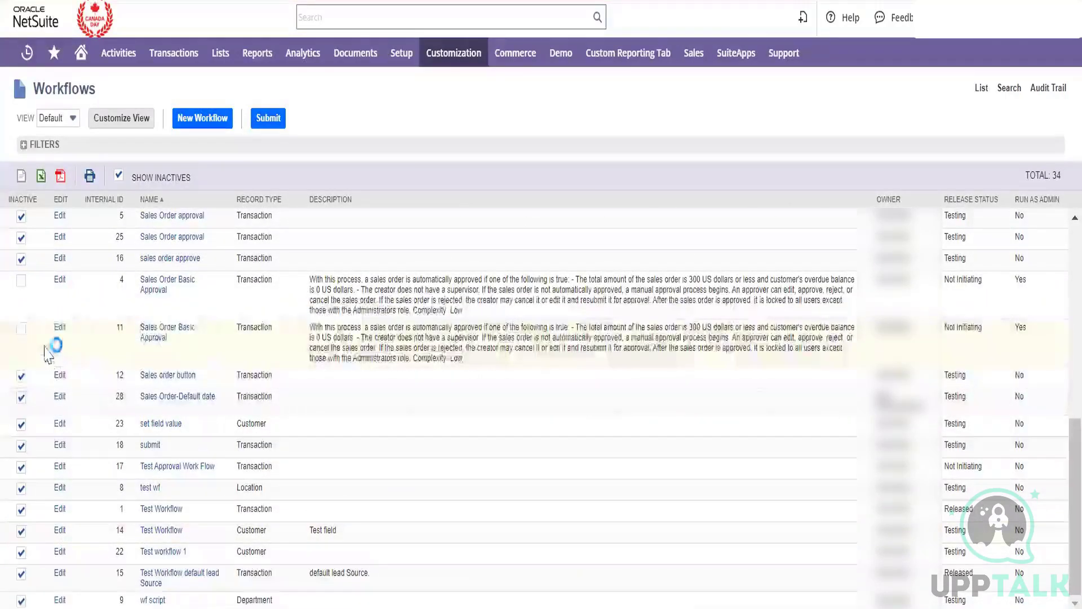
{"action": "left_click", "coordinate": [21, 328]}
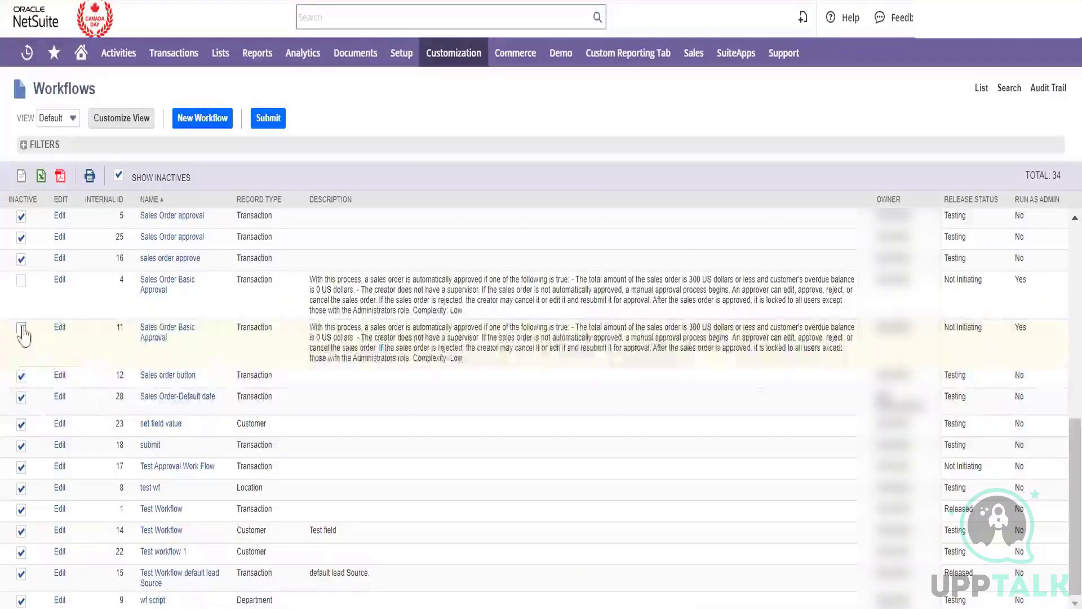
{"action": "left_click", "coordinate": [21, 280]}
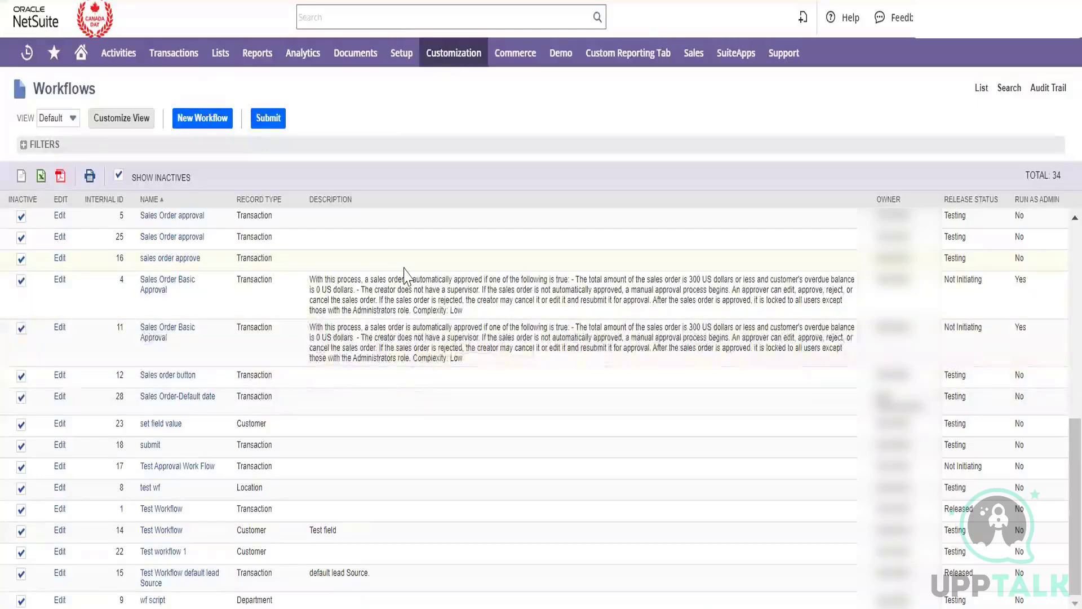
{"action": "key", "text": "F5"}
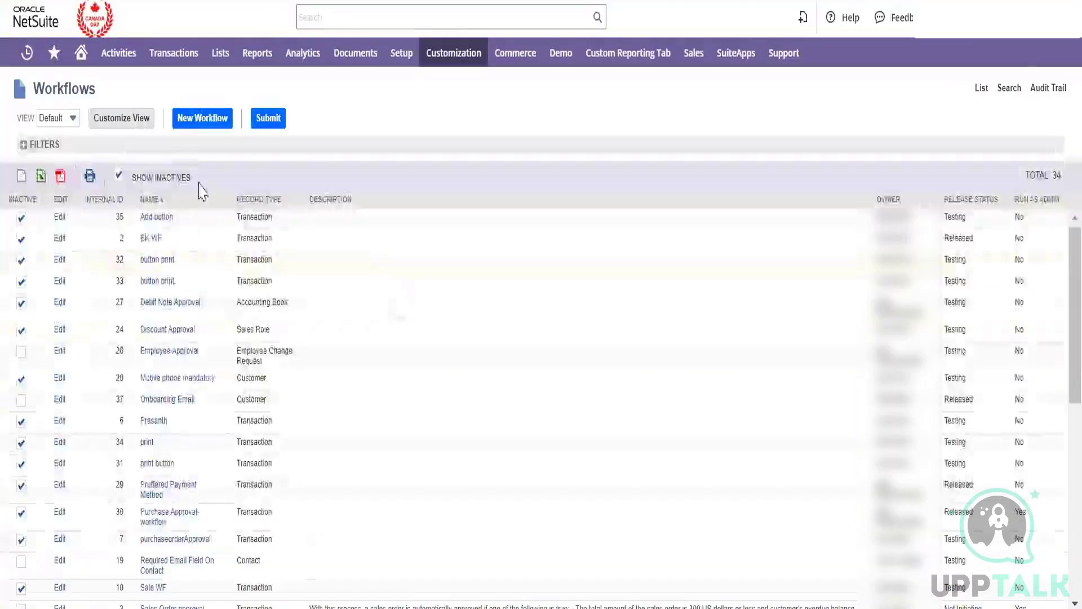
- Hide the inactive workflows to check the active ones, then show them again and mark Sales Order approval (ID 3) as inactive
{"action": "left_click", "coordinate": [119, 178]}
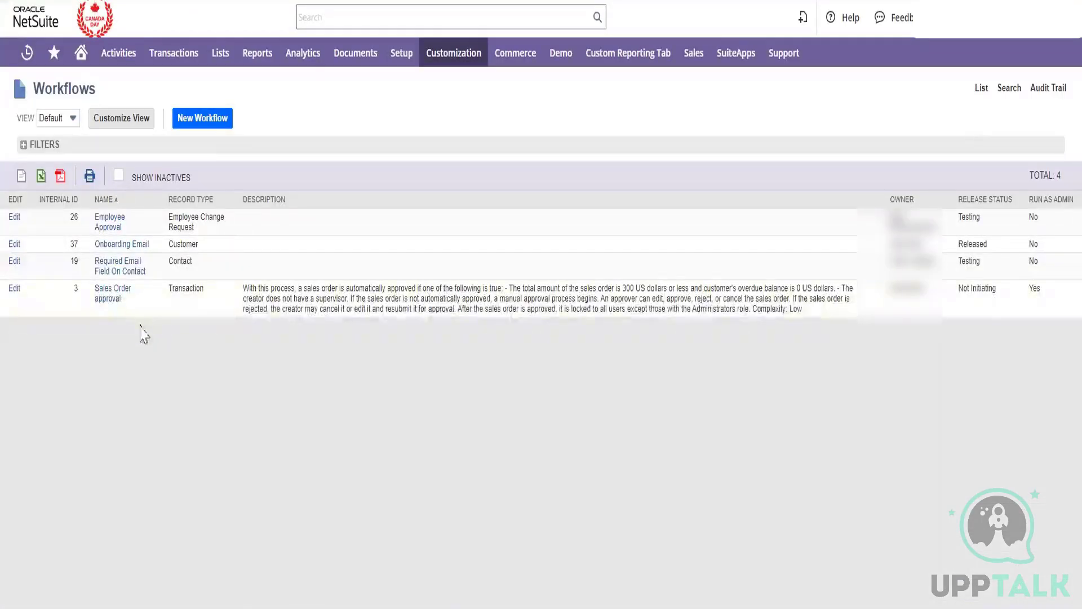
{"action": "left_click", "coordinate": [118, 178]}
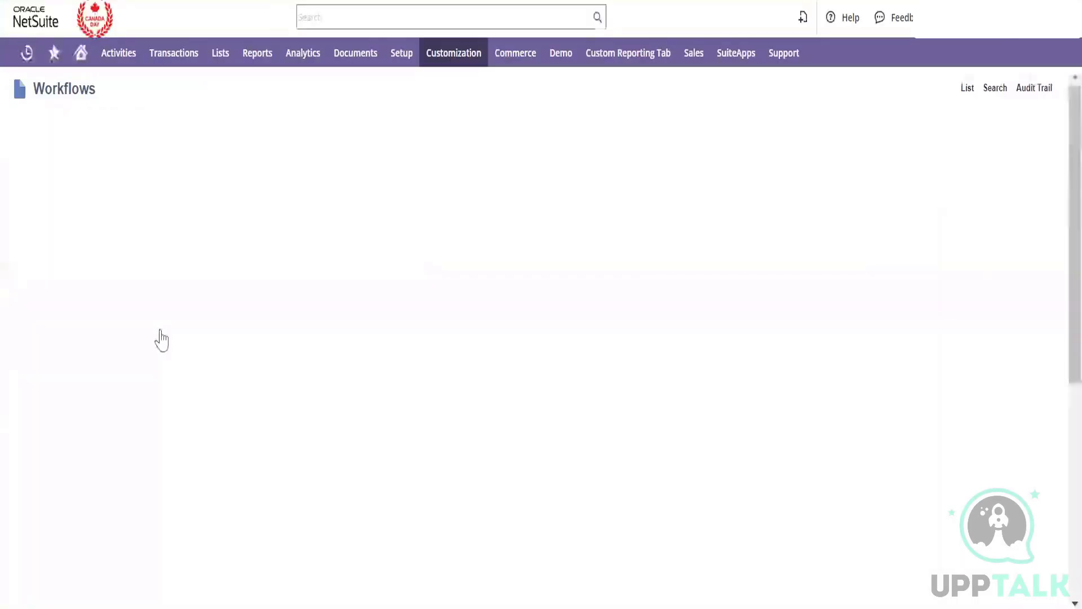
{"action": "scroll", "coordinate": [157, 477], "scroll_direction": "down", "scroll_amount": 3}
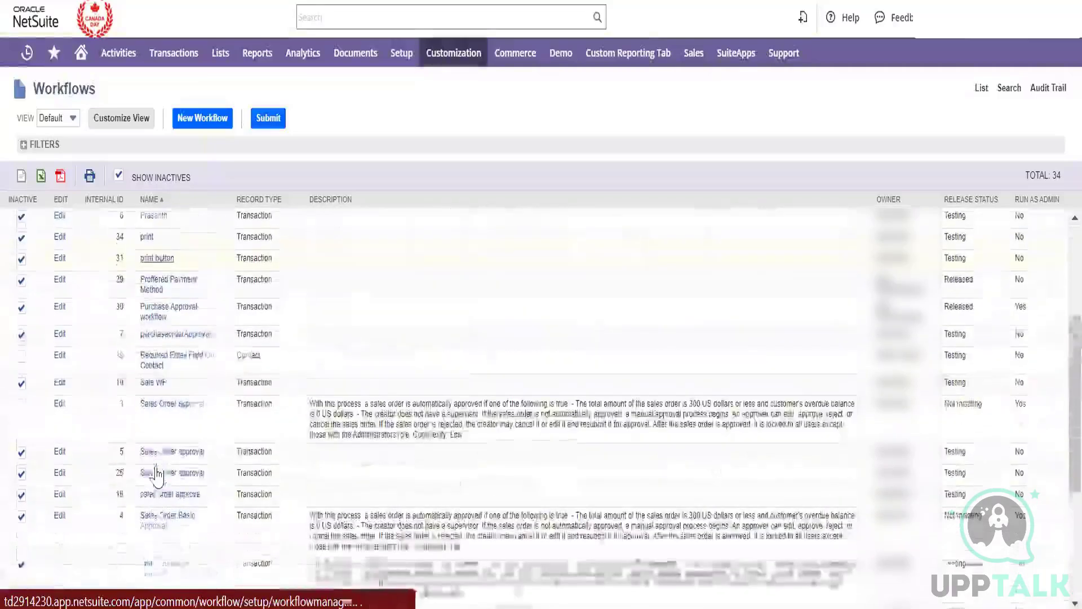
{"action": "left_click", "coordinate": [21, 430]}
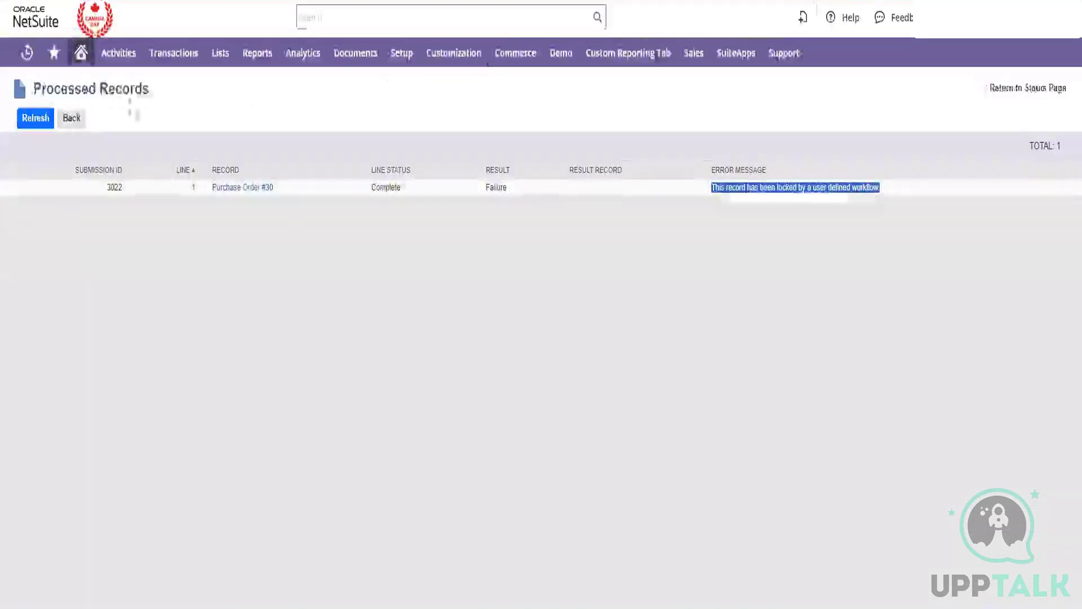
- Open the Manage Intercompany Sales Orders page and set the customer to ven1002 IC - Temp
{"action": "mouse_move", "coordinate": [193, 53]}
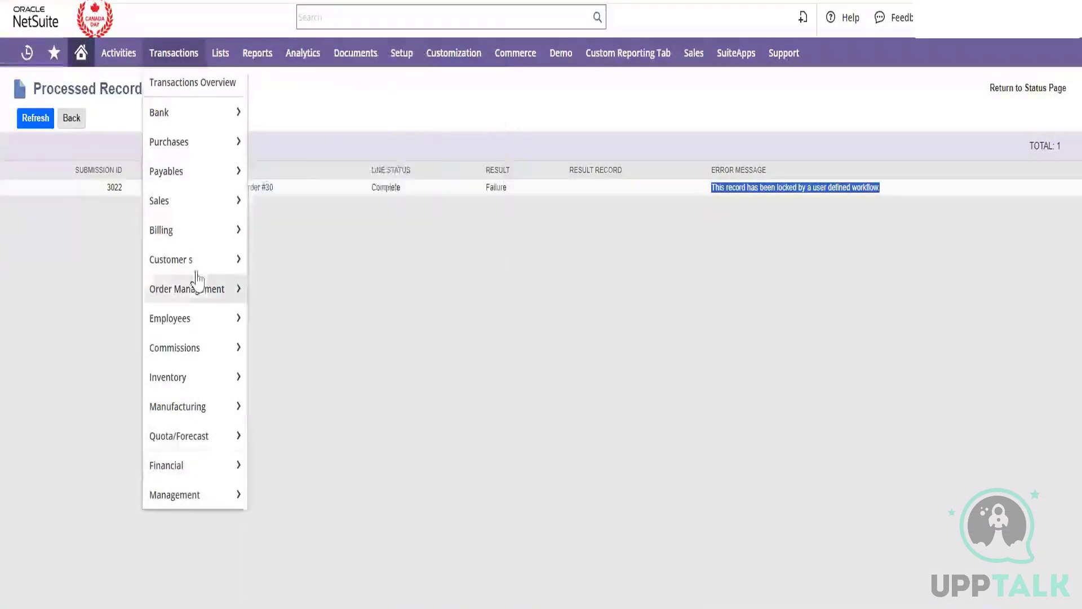
{"action": "mouse_move", "coordinate": [197, 224]}
{"action": "mouse_move", "coordinate": [208, 204]}
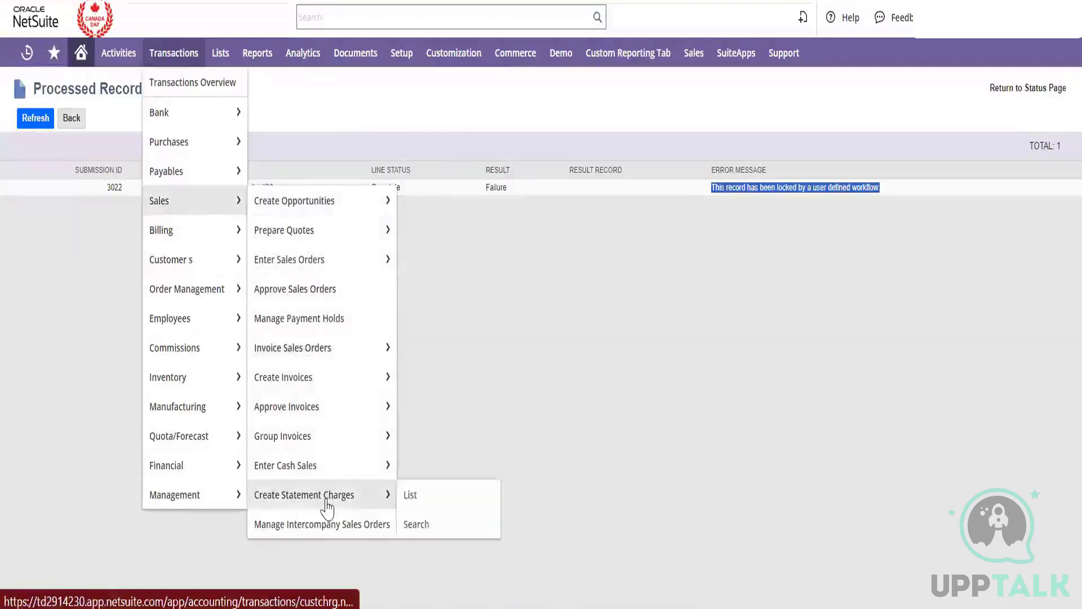
{"action": "left_click", "coordinate": [330, 525]}
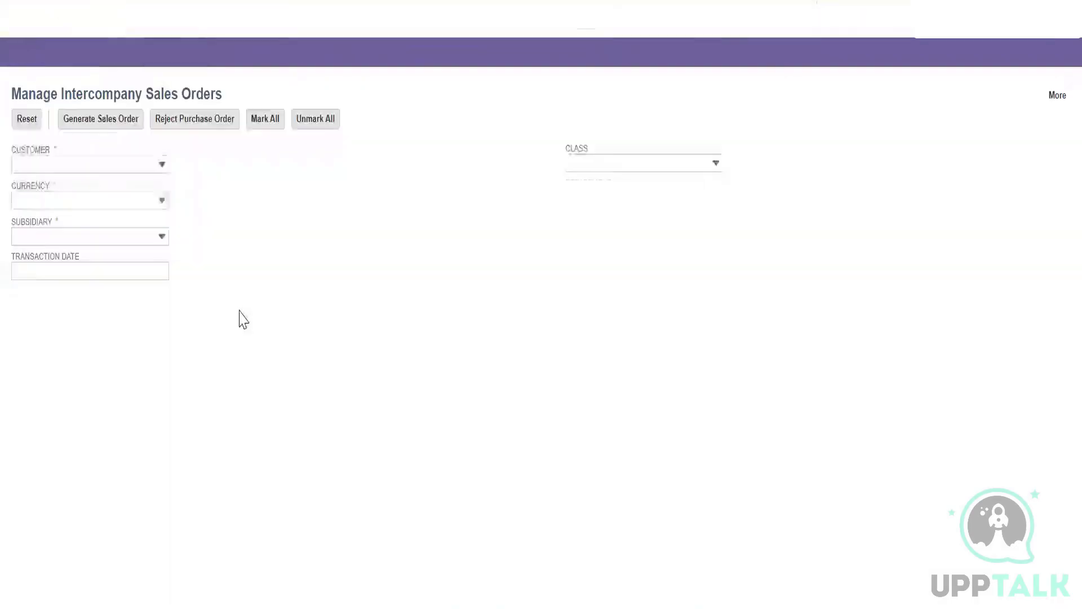
{"action": "left_click", "coordinate": [155, 164]}
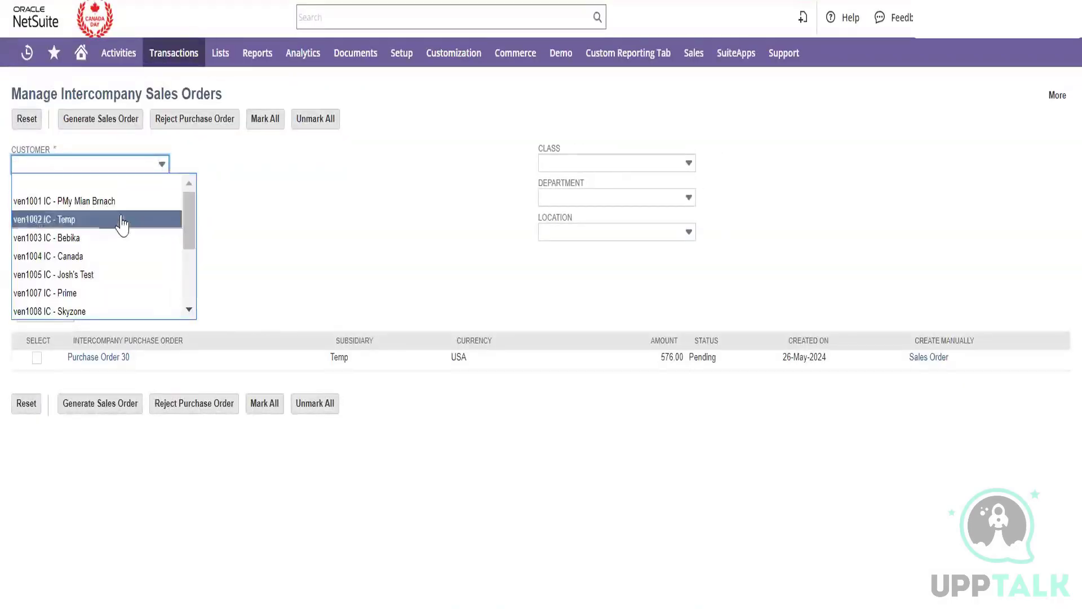
{"action": "left_click", "coordinate": [151, 218]}
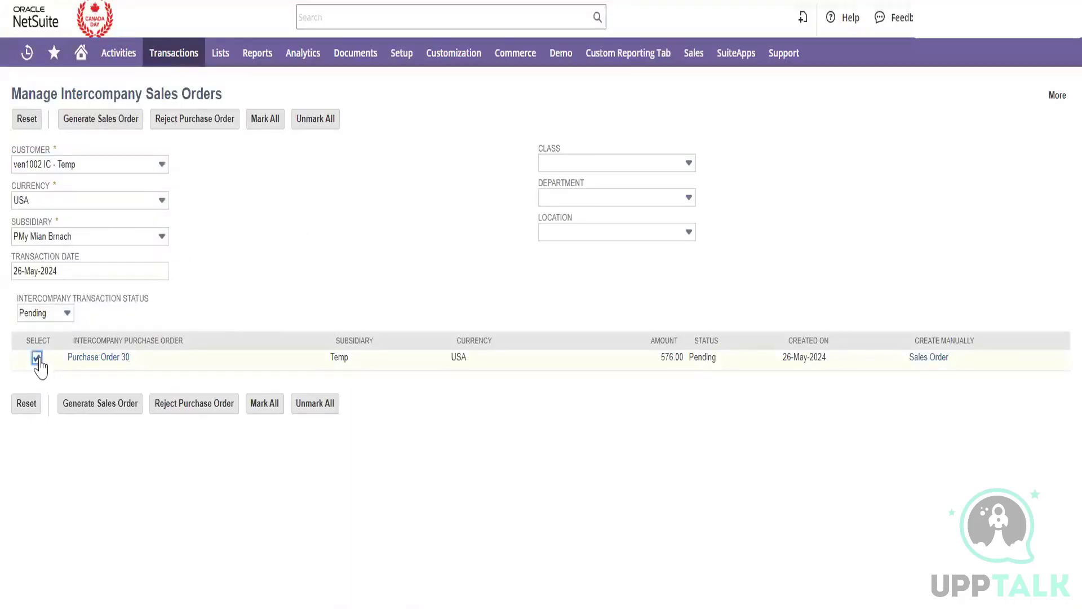
- Mark Purchase Order 30 with intercompany status Pending, generate its sales order and refresh the processed records
{"action": "left_click", "coordinate": [67, 315]}
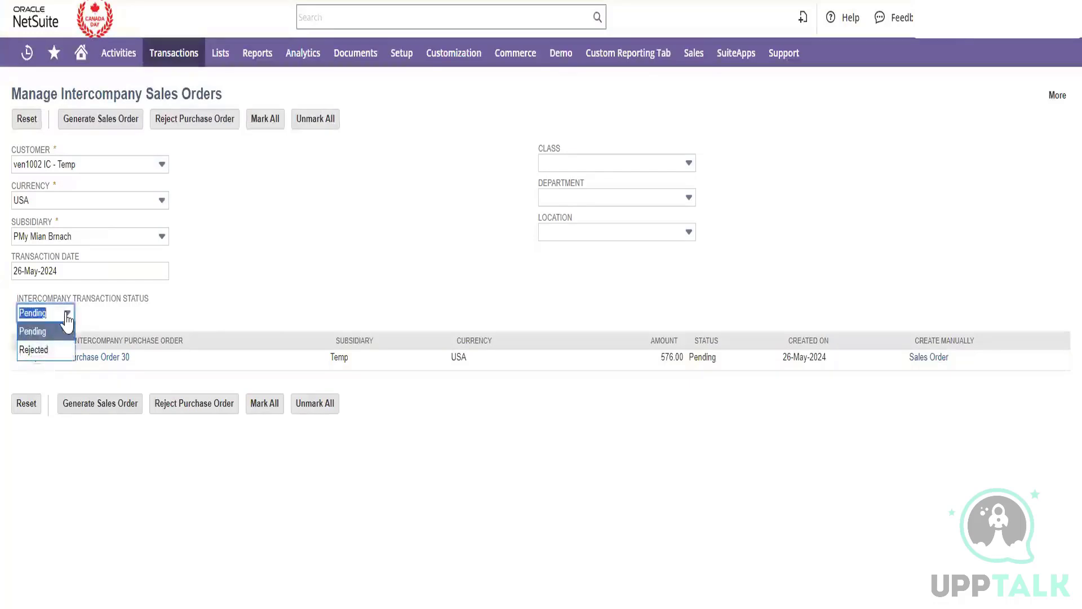
{"action": "left_click", "coordinate": [372, 275]}
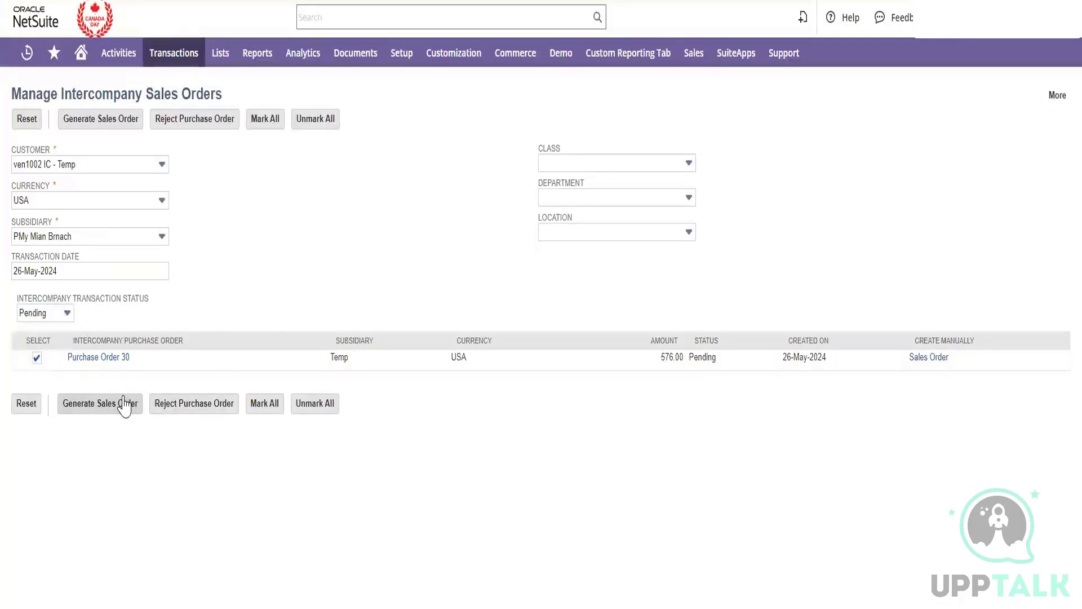
{"action": "left_click", "coordinate": [125, 404]}
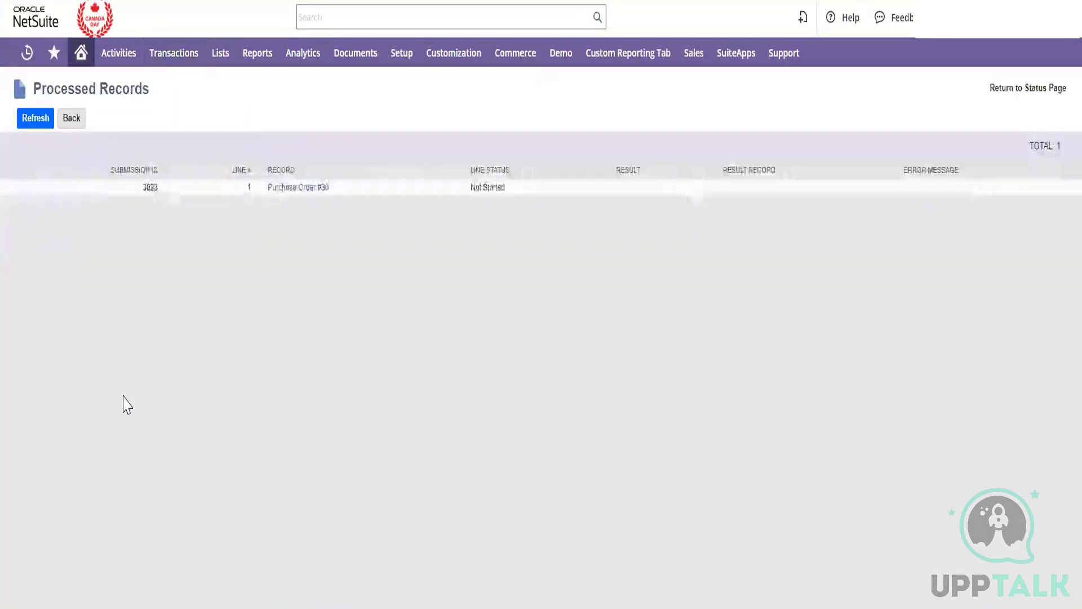
{"action": "left_click", "coordinate": [48, 124]}
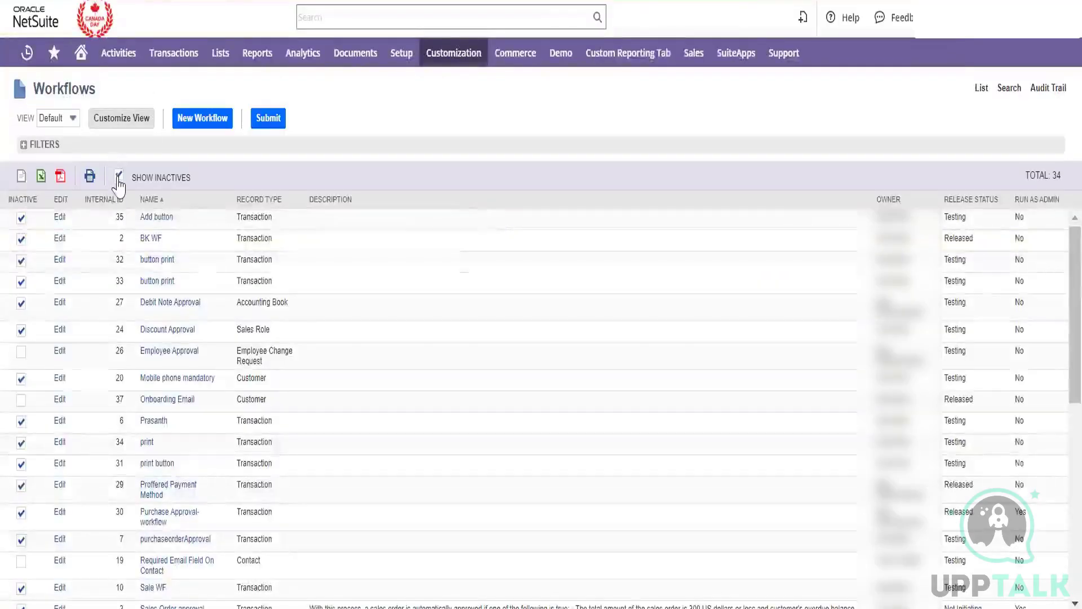
- Check the workflows still active, show the inactive ones again and mark Employee Approval, Onboarding Email and Required Email Field On Contact as inactive
{"action": "left_click", "coordinate": [120, 177]}
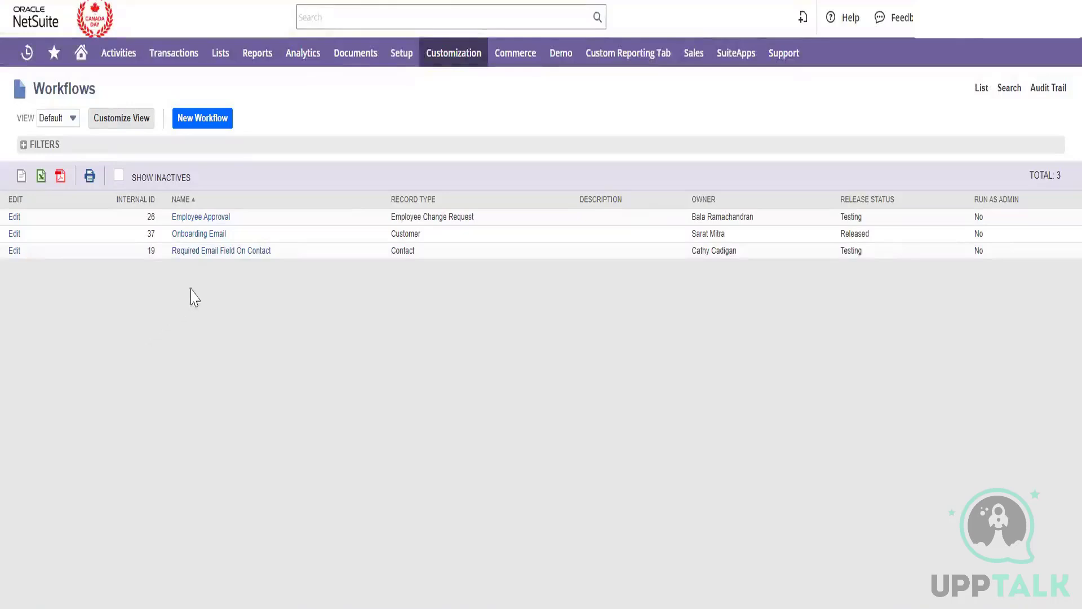
{"action": "left_click", "coordinate": [119, 176]}
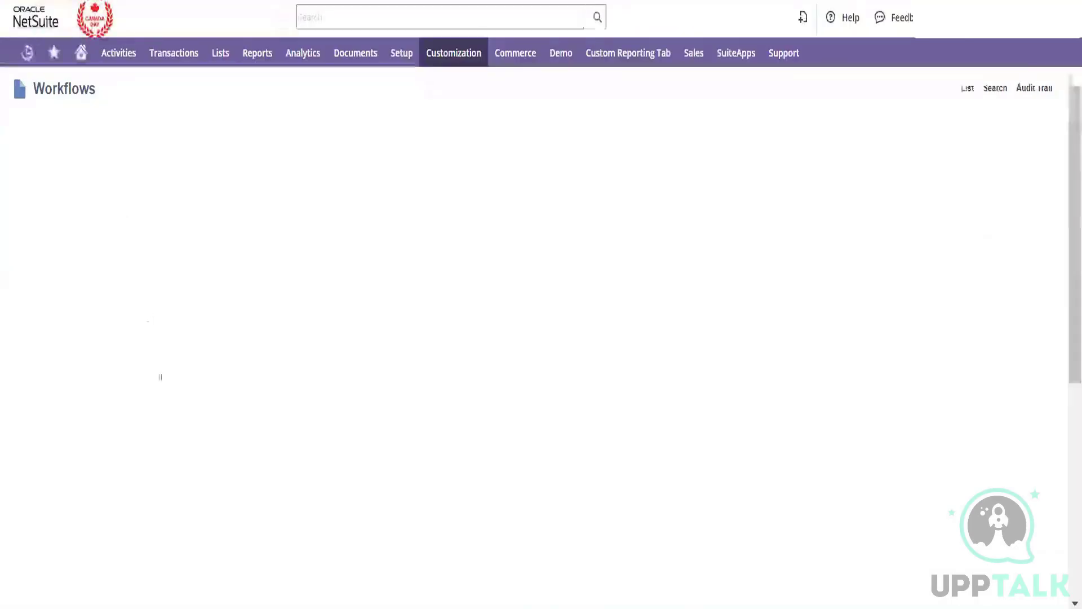
{"action": "left_click", "coordinate": [22, 353]}
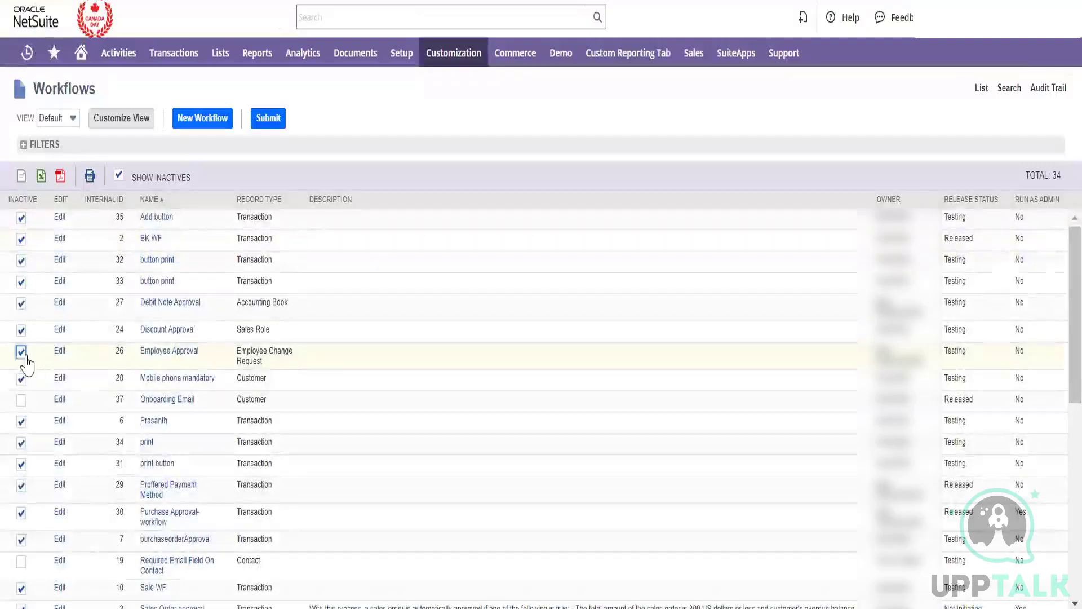
{"action": "left_click", "coordinate": [21, 400]}
{"action": "scroll", "coordinate": [23, 404], "scroll_direction": "down", "scroll_amount": 8}
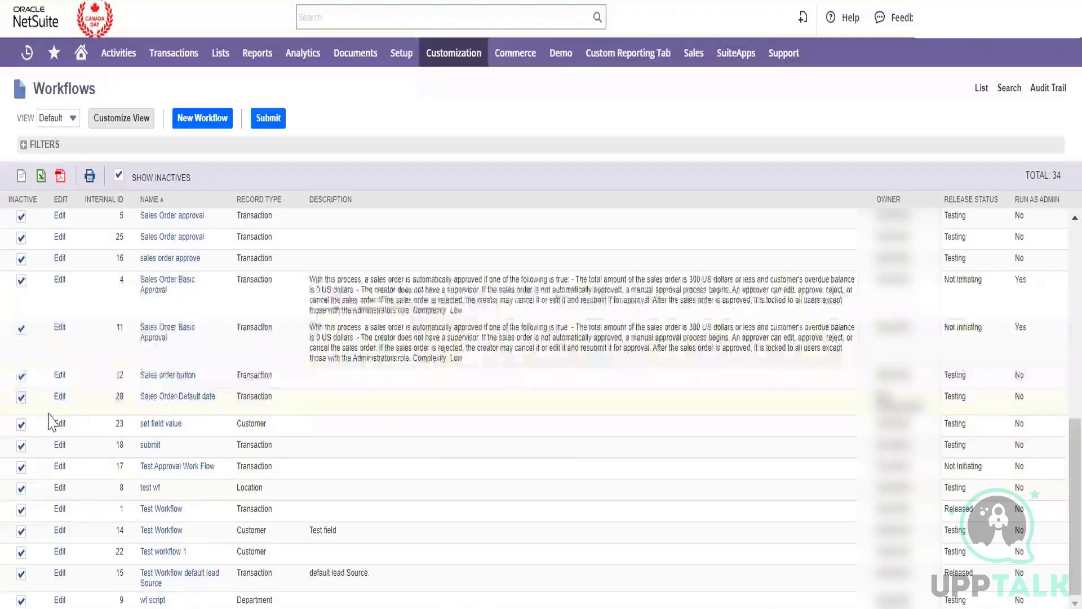
{"action": "scroll", "coordinate": [49, 422], "scroll_direction": "up", "scroll_amount": 1}
{"action": "scroll", "coordinate": [50, 422], "scroll_direction": "up", "scroll_amount": 7}
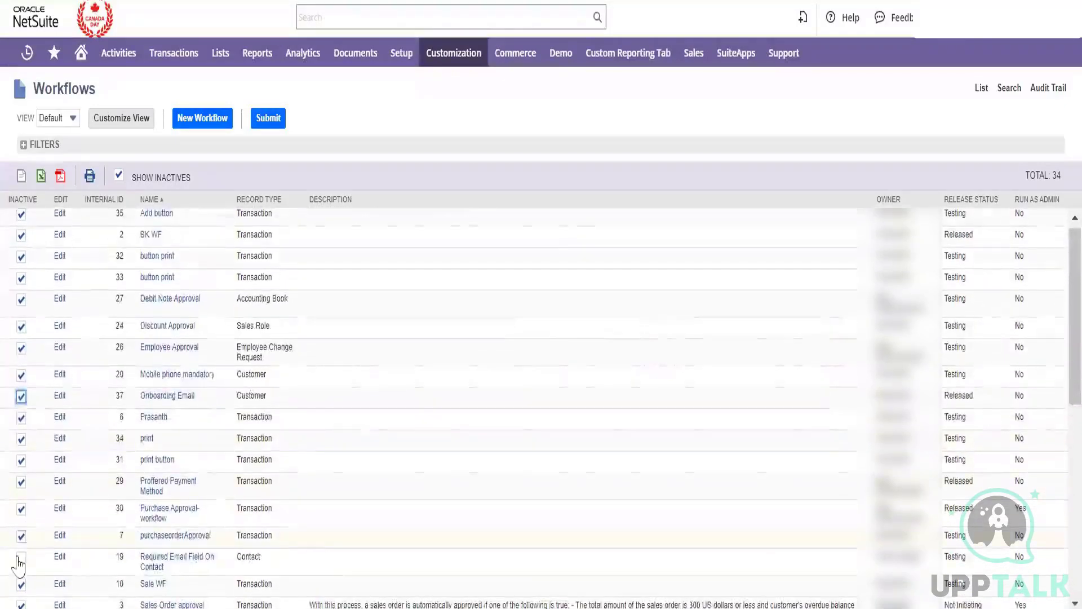
{"action": "left_click", "coordinate": [21, 558]}
{"action": "scroll", "coordinate": [121, 464], "scroll_direction": "up", "scroll_amount": 1}
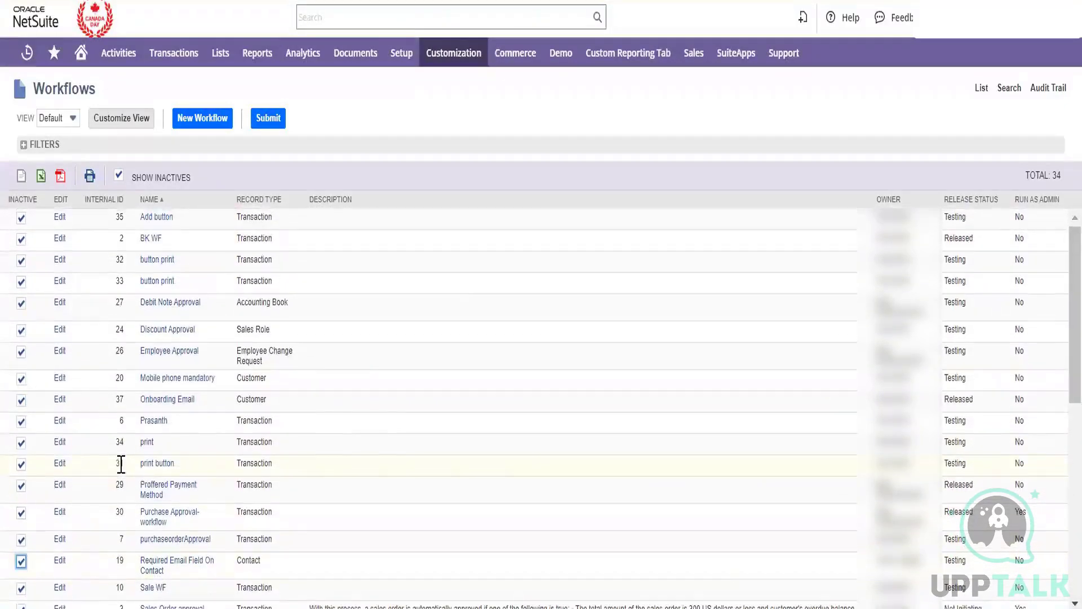
{"action": "scroll", "coordinate": [121, 464], "scroll_direction": "down", "scroll_amount": 7}
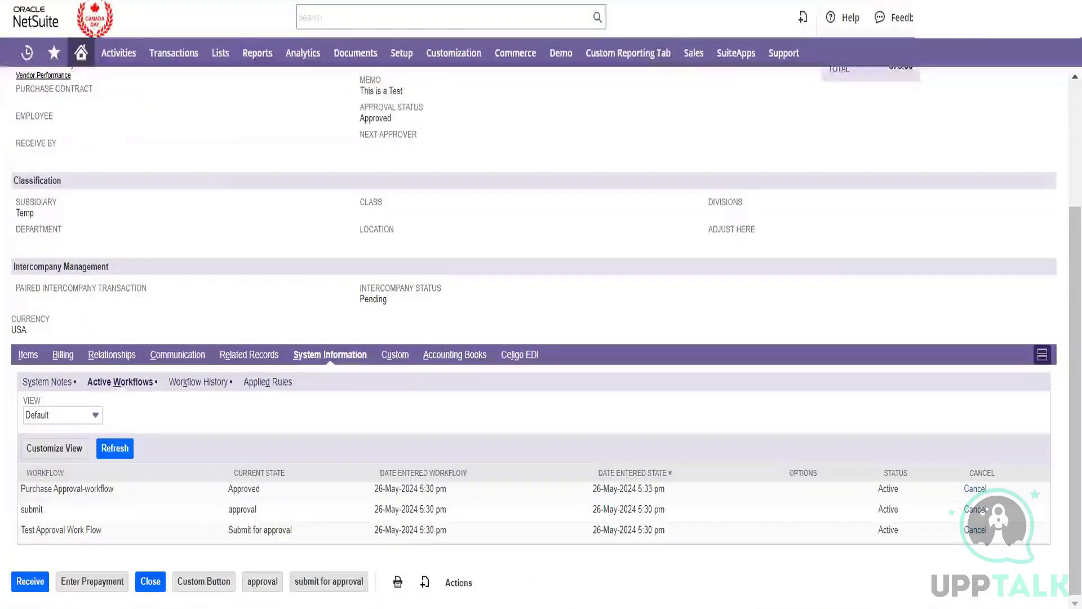
- Reload Purchase Order 30 and open Manage Intercompany Sales Orders in a new browser tab
{"action": "key", "text": "F5"}
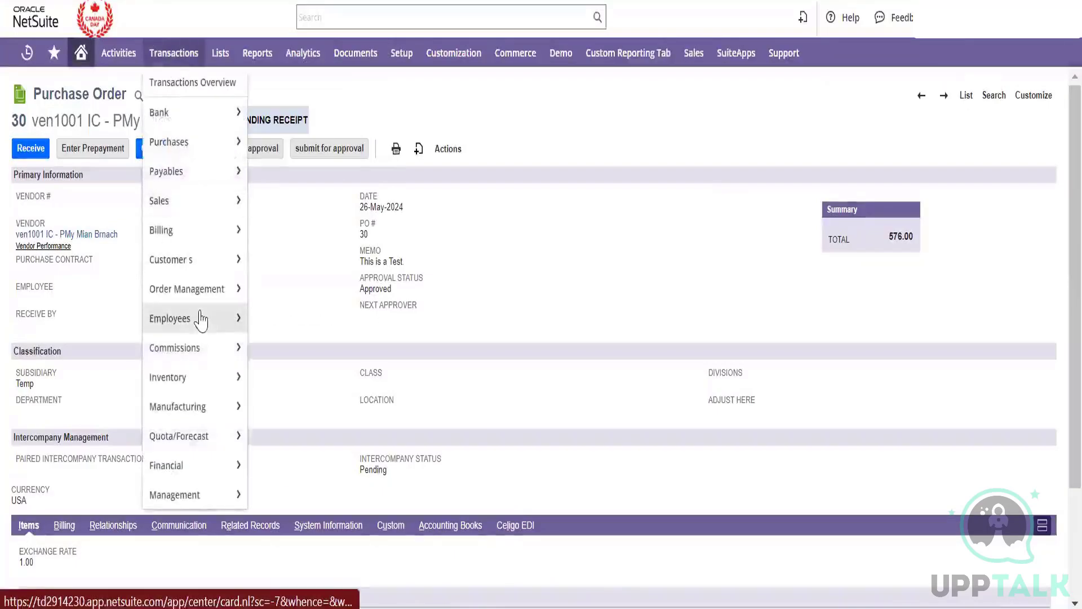
{"action": "mouse_move", "coordinate": [167, 64]}
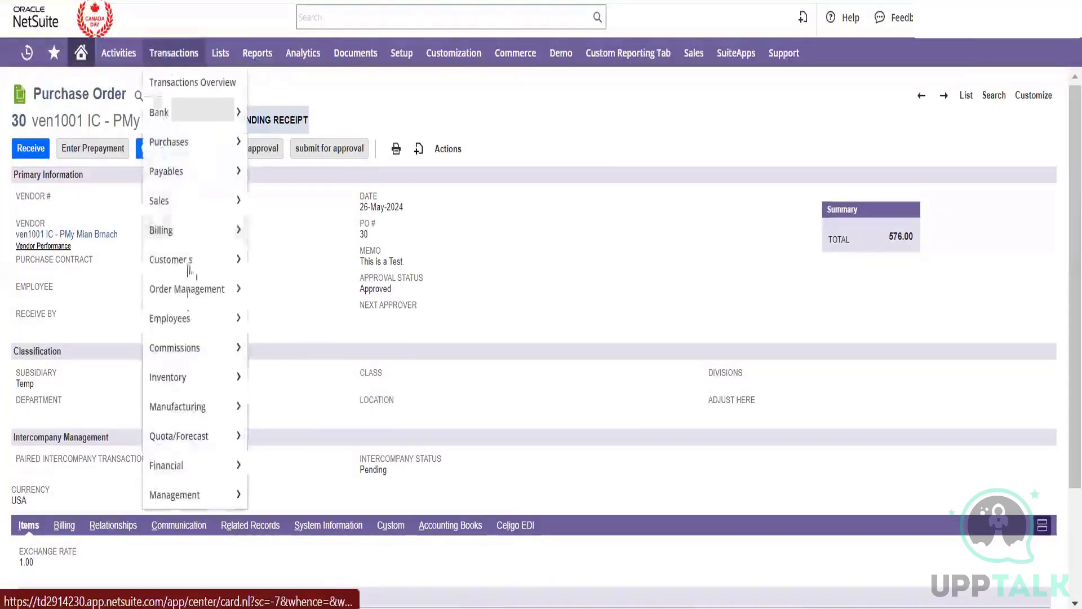
{"action": "mouse_move", "coordinate": [198, 351]}
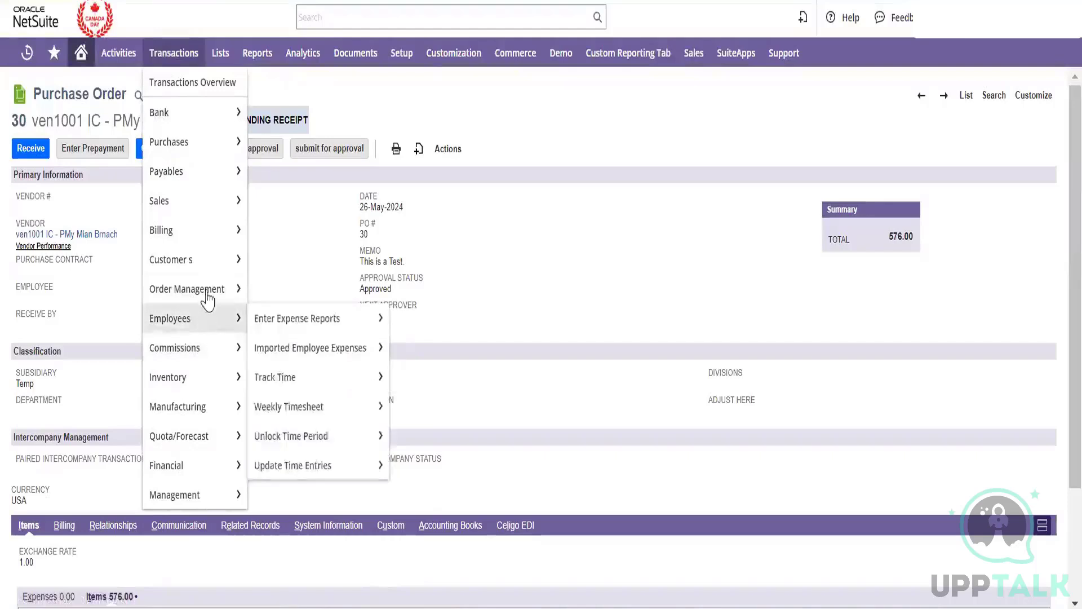
{"action": "mouse_move", "coordinate": [169, 201]}
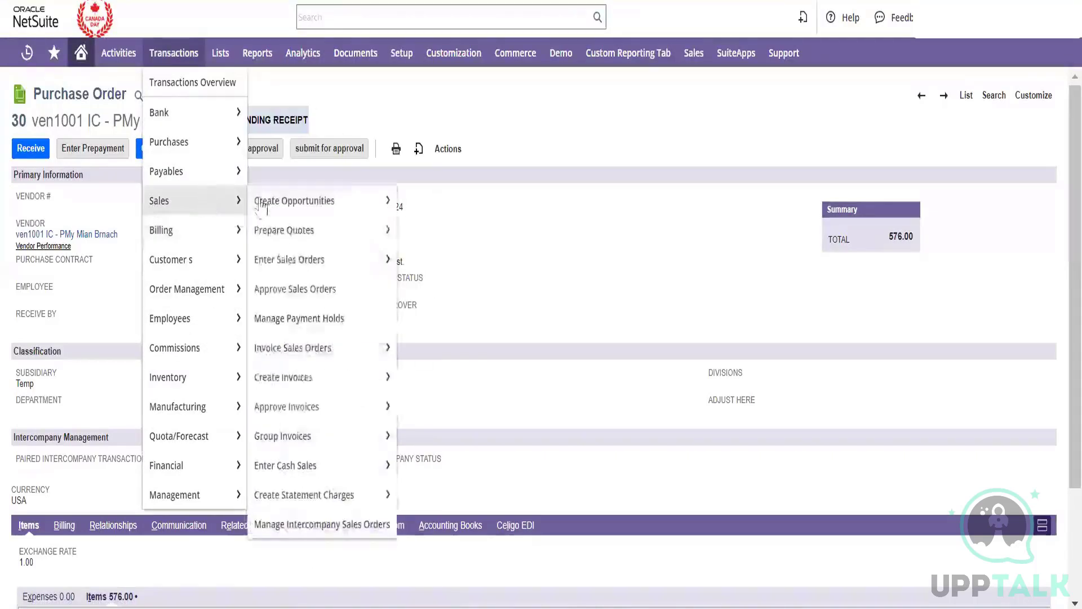
{"action": "right_click", "coordinate": [313, 523]}
{"action": "left_click", "coordinate": [432, 285]}
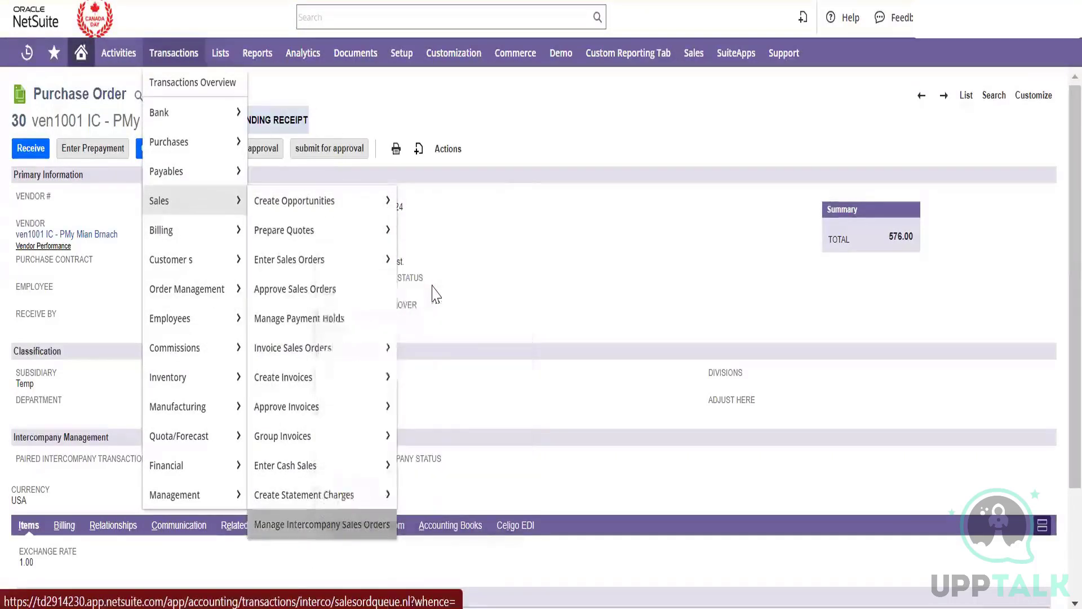
{"action": "left_click", "coordinate": [524, 1]}
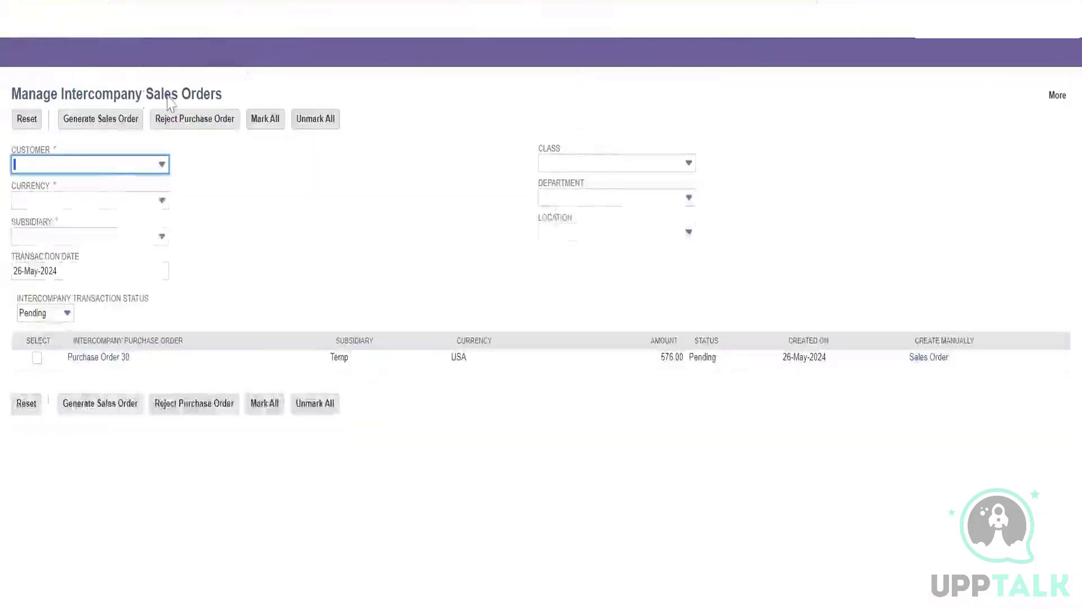
- Set the customer to ven1002 IC - Temp, mark Purchase Order 30 and try generating its sales order again
{"action": "left_click", "coordinate": [115, 166]}
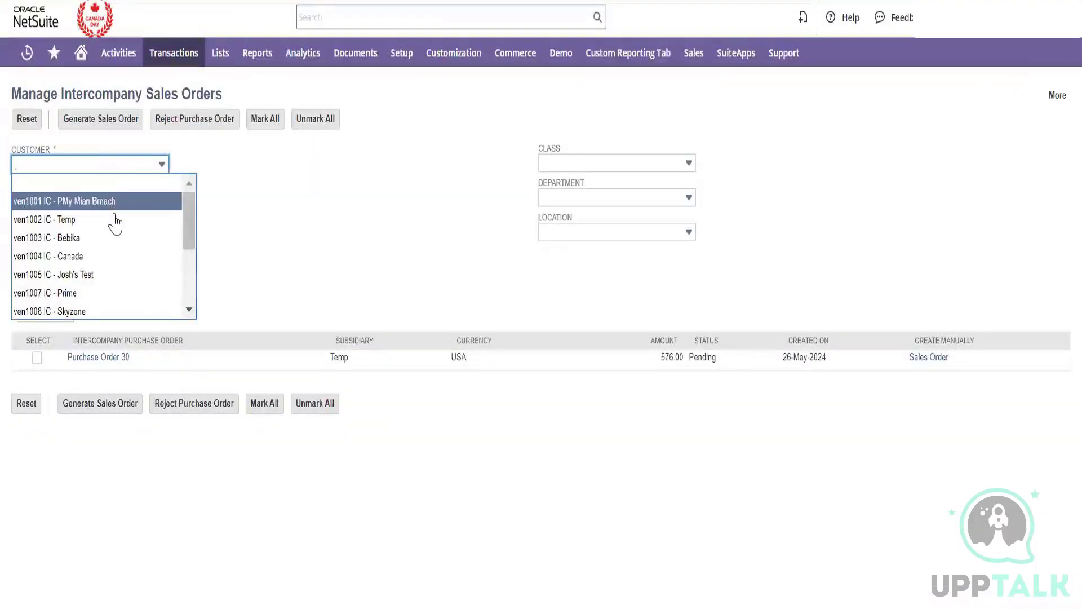
{"action": "left_click", "coordinate": [116, 220]}
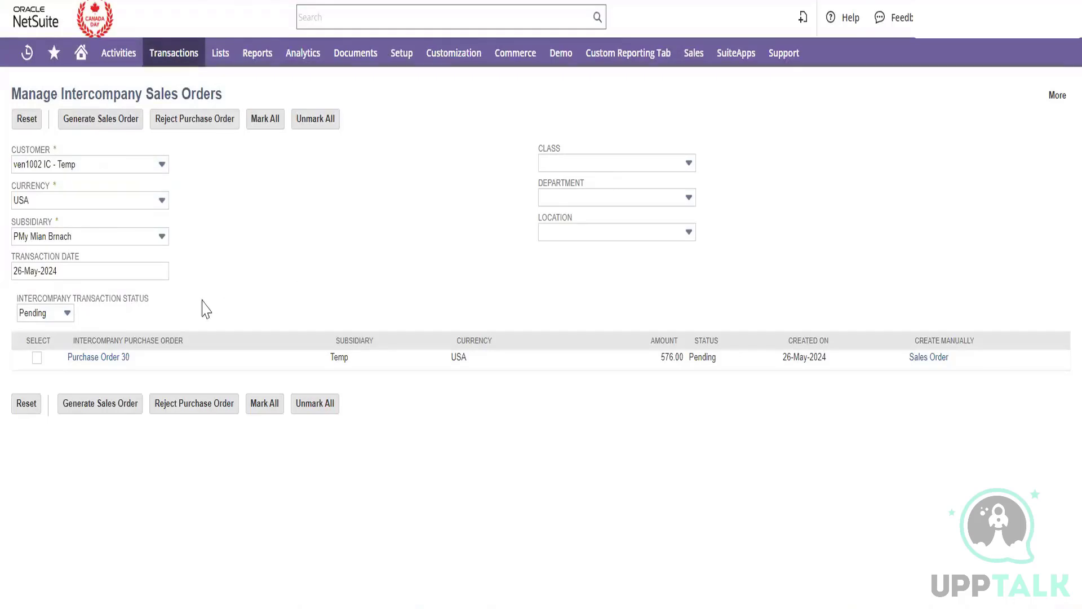
{"action": "left_click", "coordinate": [37, 359]}
{"action": "left_click", "coordinate": [101, 404]}
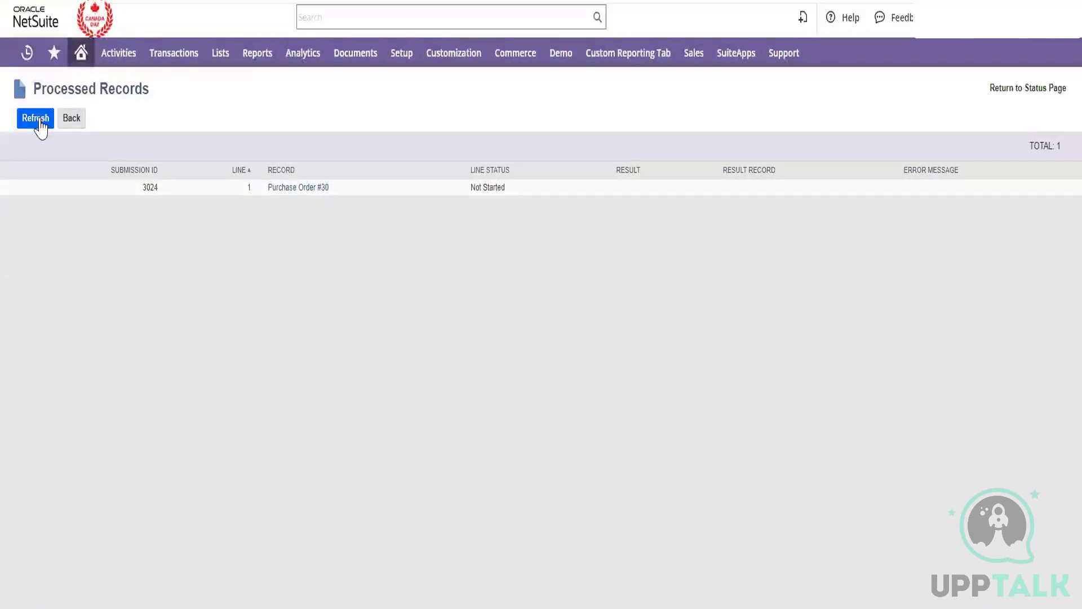
- Refresh the processed records and examine the error message for the new Purchase Order #30 submission
{"action": "left_click", "coordinate": [36, 118]}
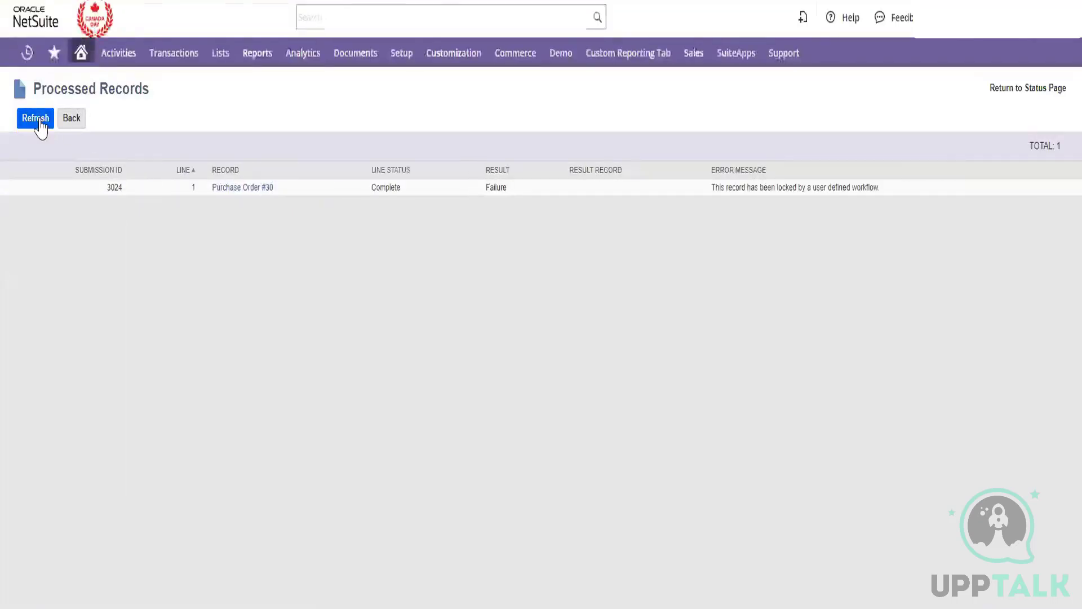
{"action": "double_click", "coordinate": [836, 188]}
{"action": "triple_click", "coordinate": [836, 188]}
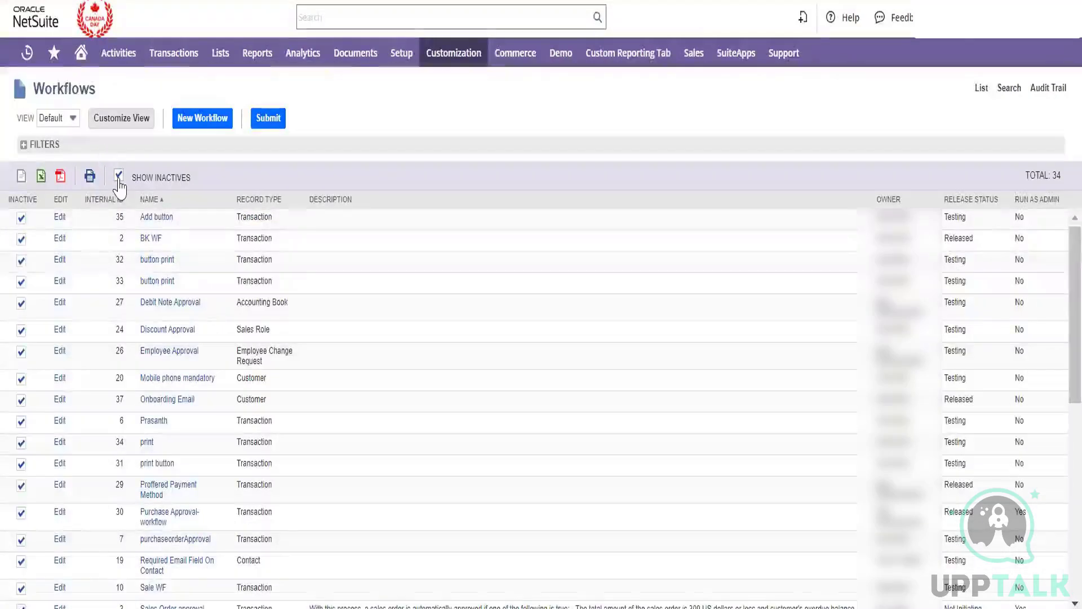
- Hide the inactive workflows and expand the list filters to check whether any active workflow of any record type remains
{"action": "left_click", "coordinate": [119, 177]}
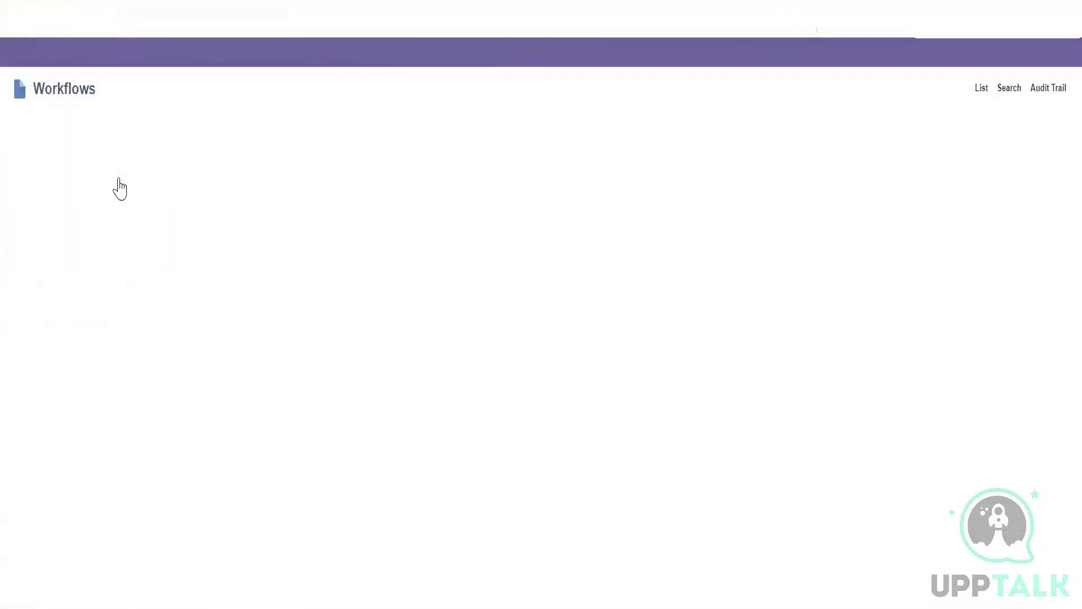
{"action": "left_click", "coordinate": [24, 145]}
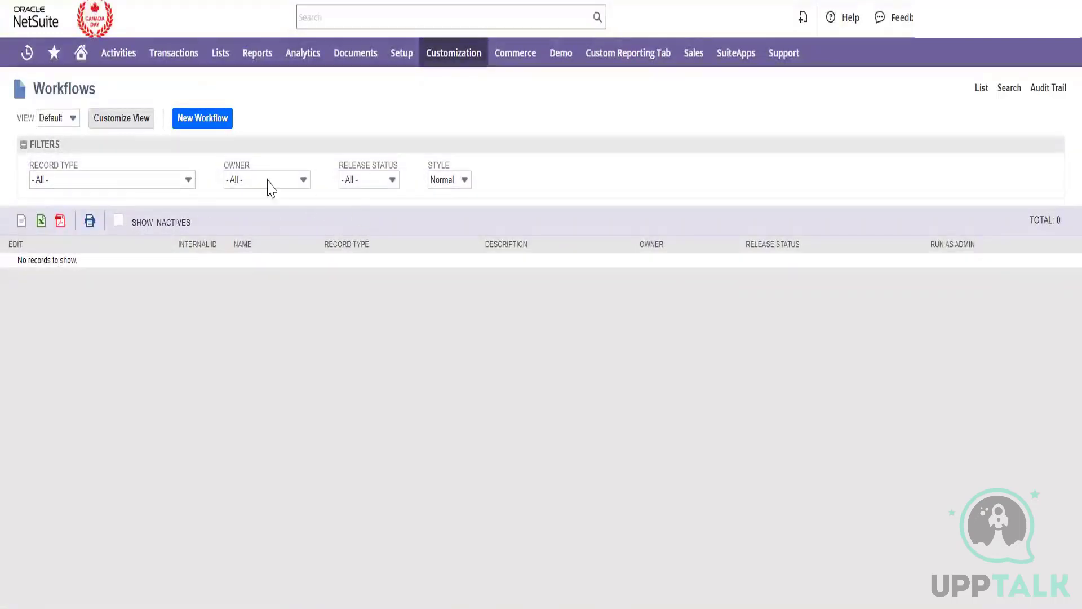
{"action": "left_click", "coordinate": [108, 184]}
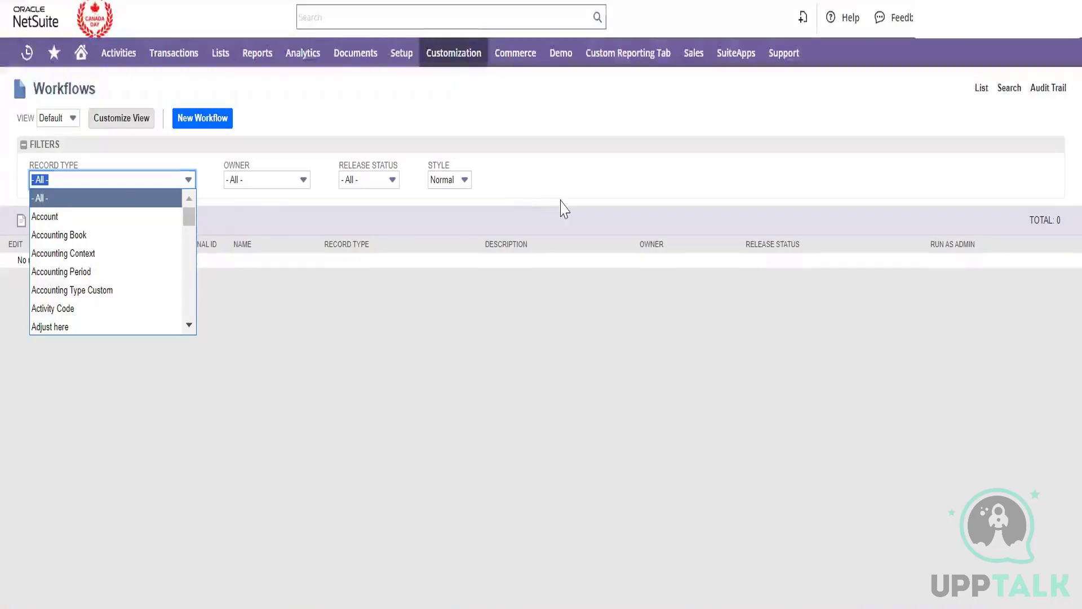
{"action": "left_click", "coordinate": [454, 346]}
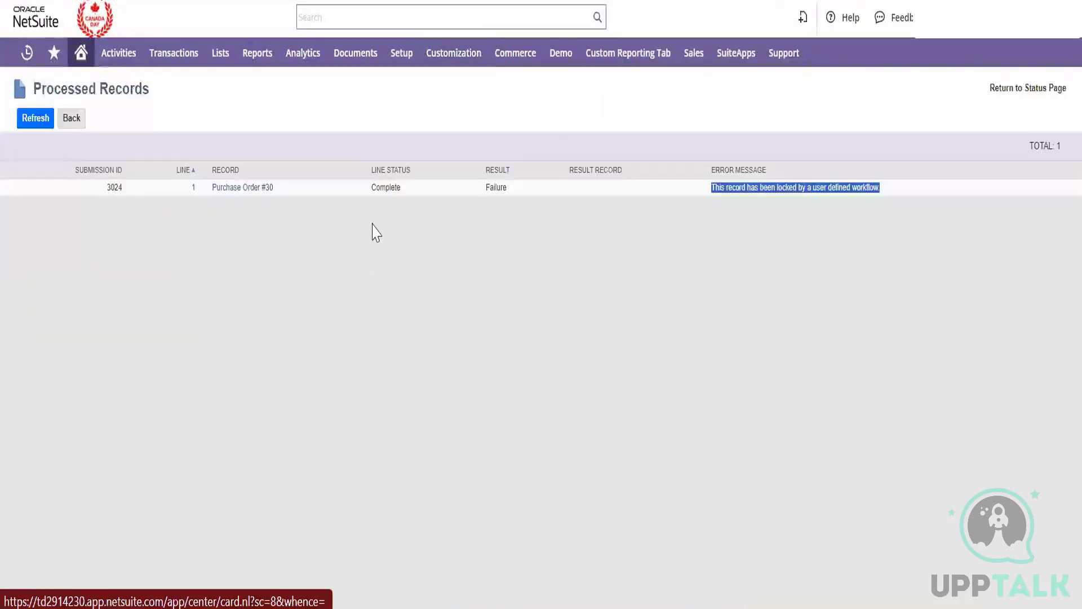
- From the Purchase Order 30 record, open Accounting Preferences in a new browser tab
{"action": "left_click", "coordinate": [374, 231]}
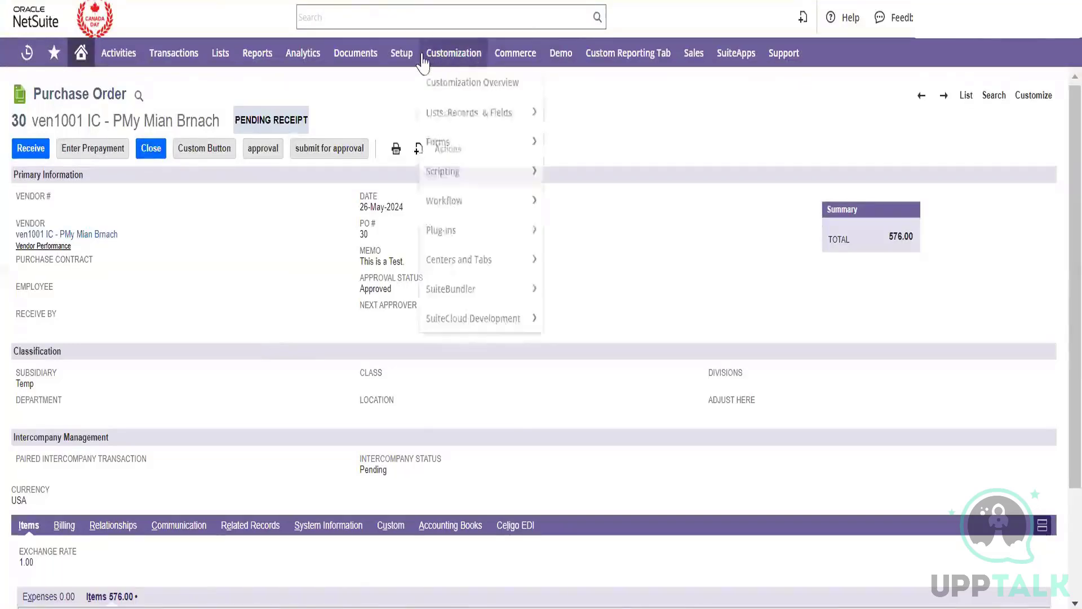
{"action": "mouse_move", "coordinate": [404, 54]}
{"action": "mouse_move", "coordinate": [429, 140]}
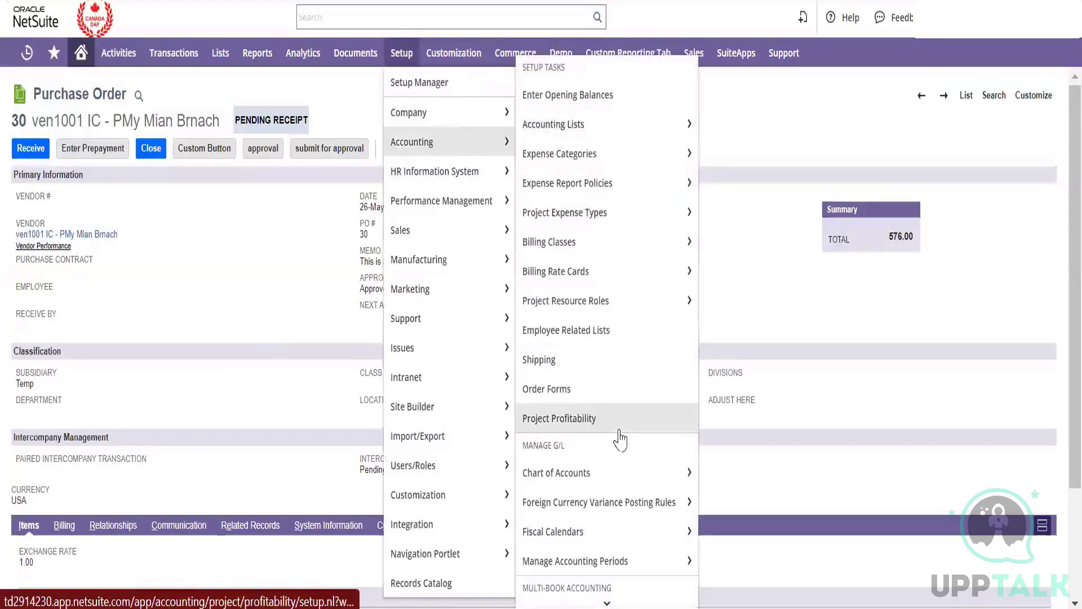
{"action": "scroll", "coordinate": [620, 439], "scroll_direction": "down", "scroll_amount": 3}
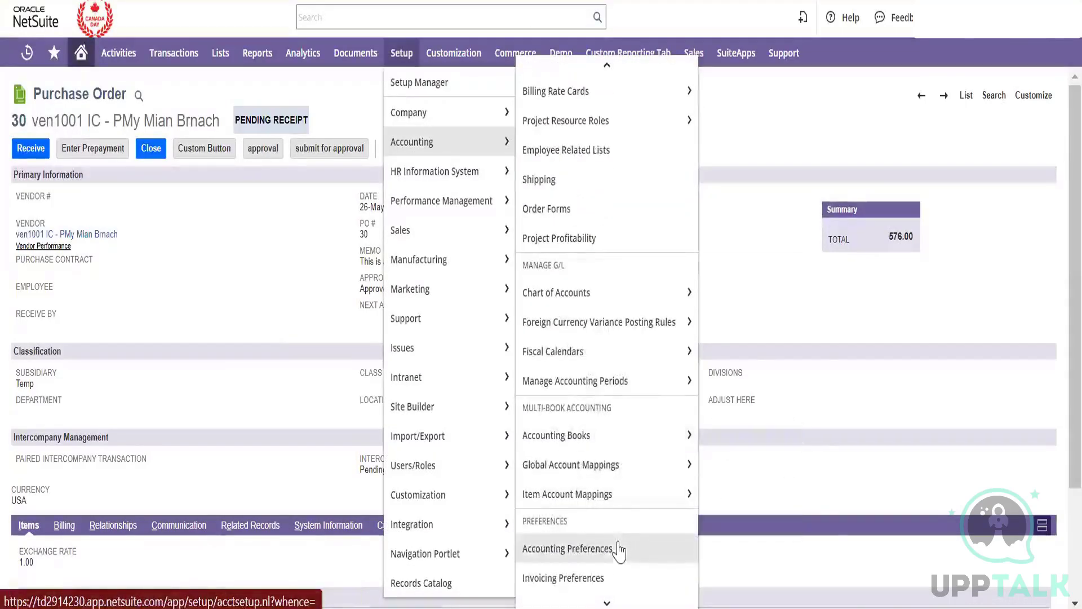
{"action": "right_click", "coordinate": [618, 549]}
{"action": "left_click", "coordinate": [714, 295]}
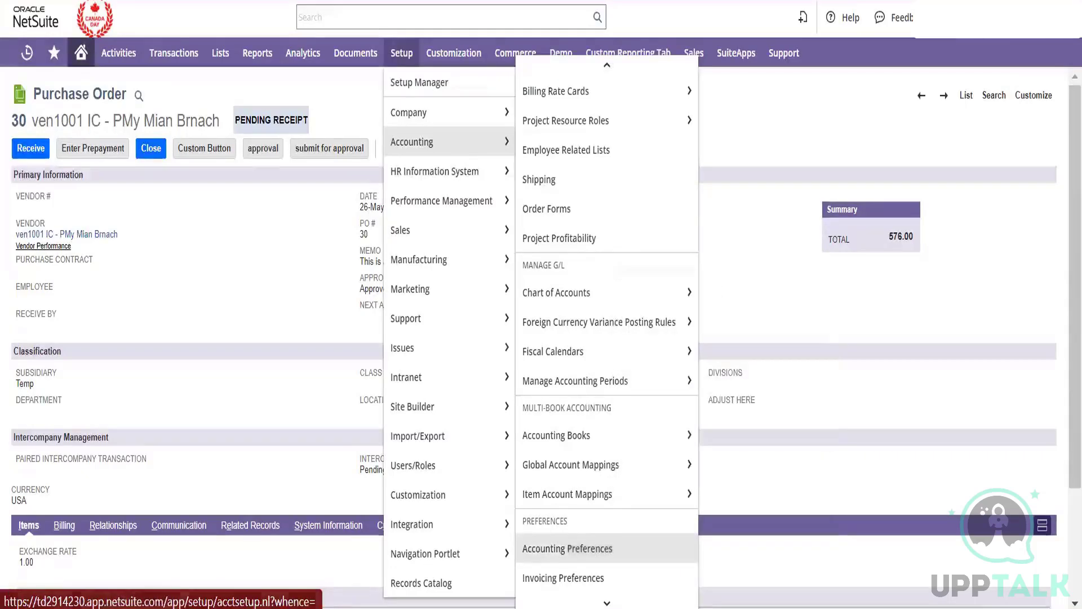
- Find the intercompany preferences in Accounting Preferences and examine the Intercompany Time and Intercompany Expenses settings under One World
{"action": "key", "text": "ctrl+Tab"}
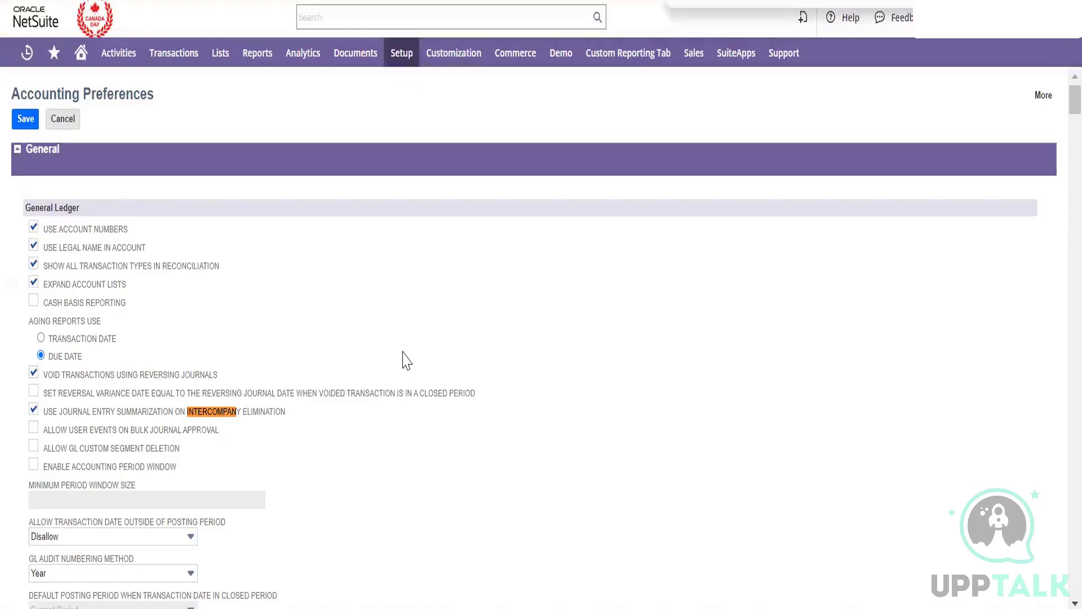
{"action": "key", "text": "Return"}
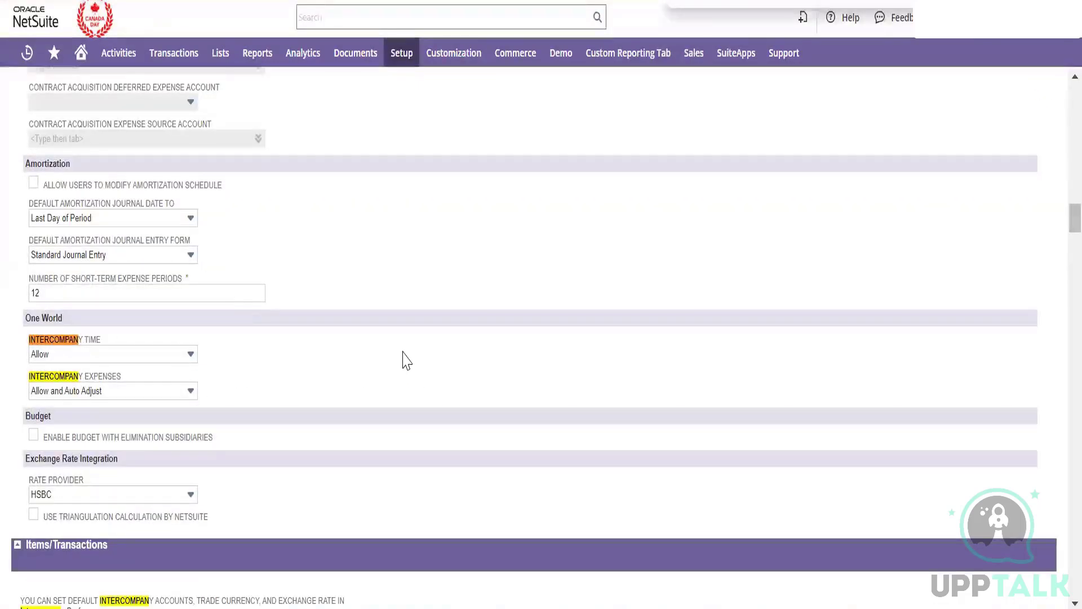
{"action": "left_click", "coordinate": [145, 356]}
{"action": "left_click", "coordinate": [308, 358]}
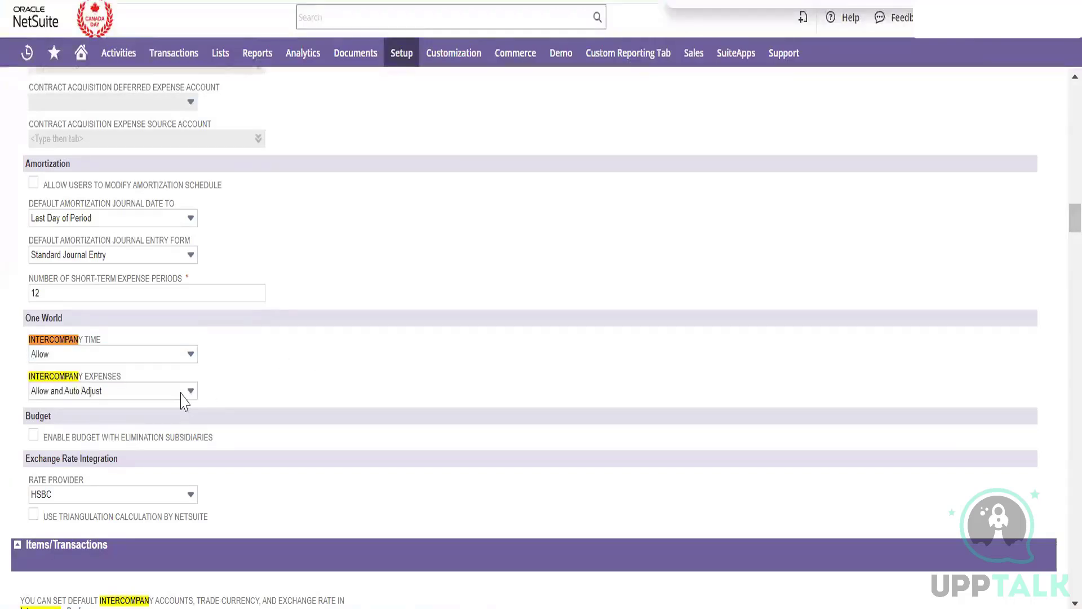
{"action": "left_click", "coordinate": [173, 394]}
{"action": "left_click", "coordinate": [340, 388]}
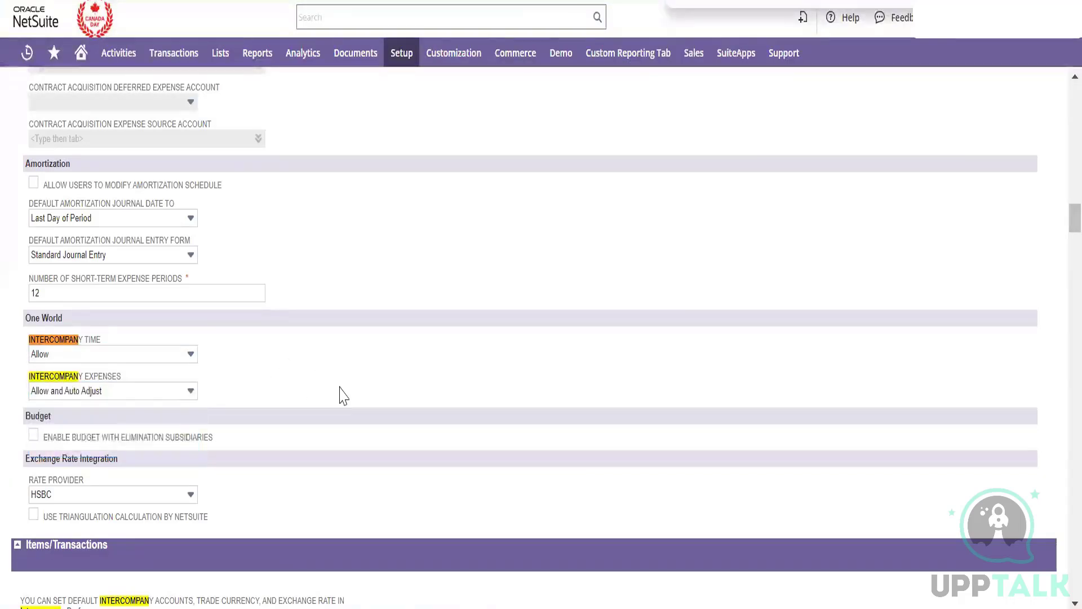
- Look through the Items/Transactions accounting preferences for settings that affect intercompany orders
{"action": "scroll", "coordinate": [342, 395], "scroll_direction": "down", "scroll_amount": 3}
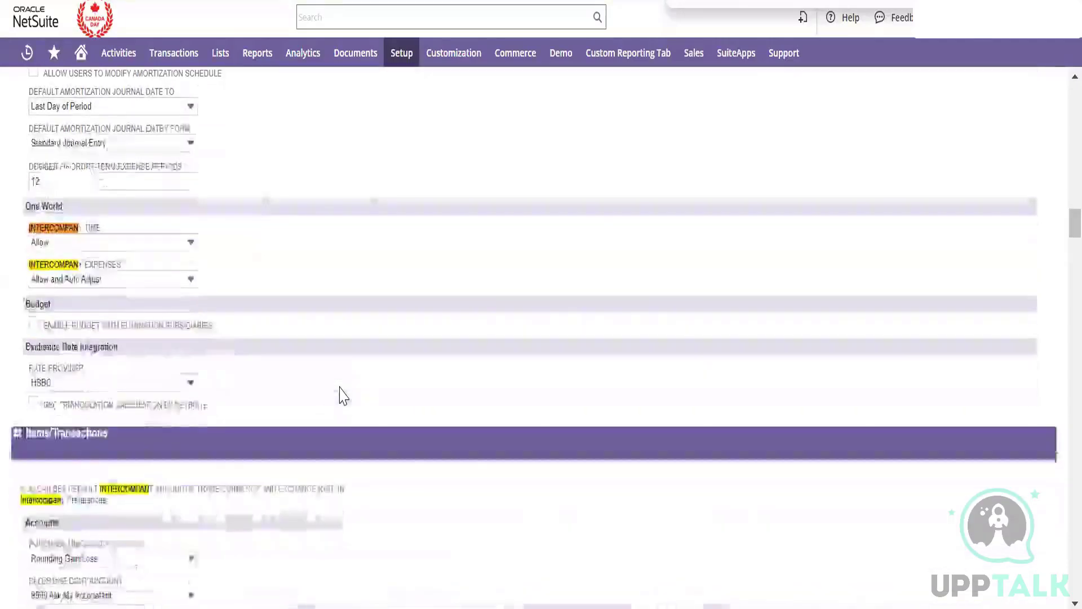
{"action": "scroll", "coordinate": [343, 395], "scroll_direction": "down", "scroll_amount": 4}
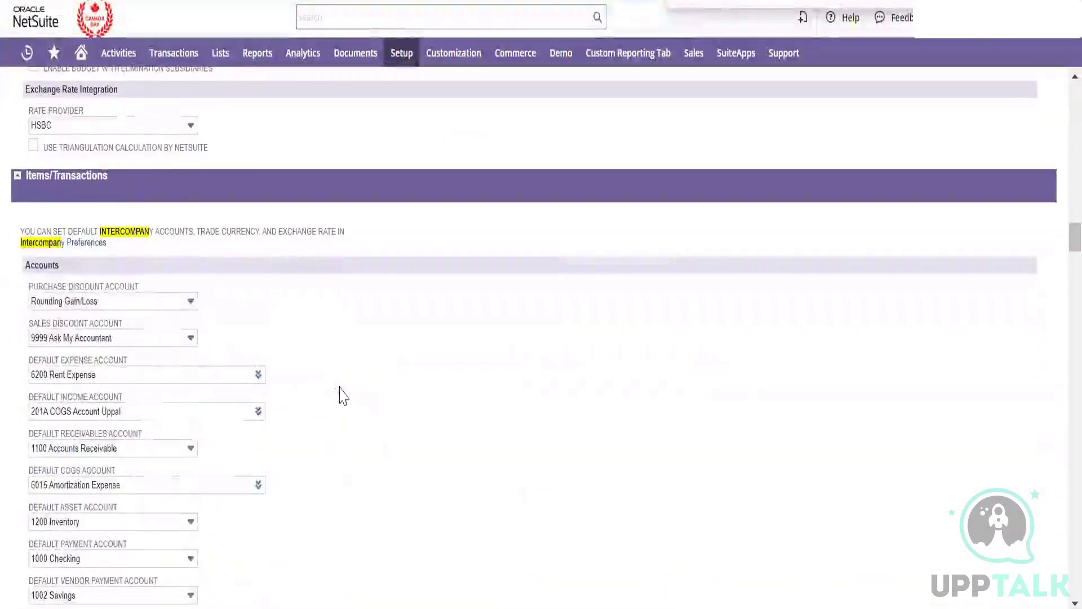
{"action": "scroll", "coordinate": [343, 396], "scroll_direction": "down", "scroll_amount": 10}
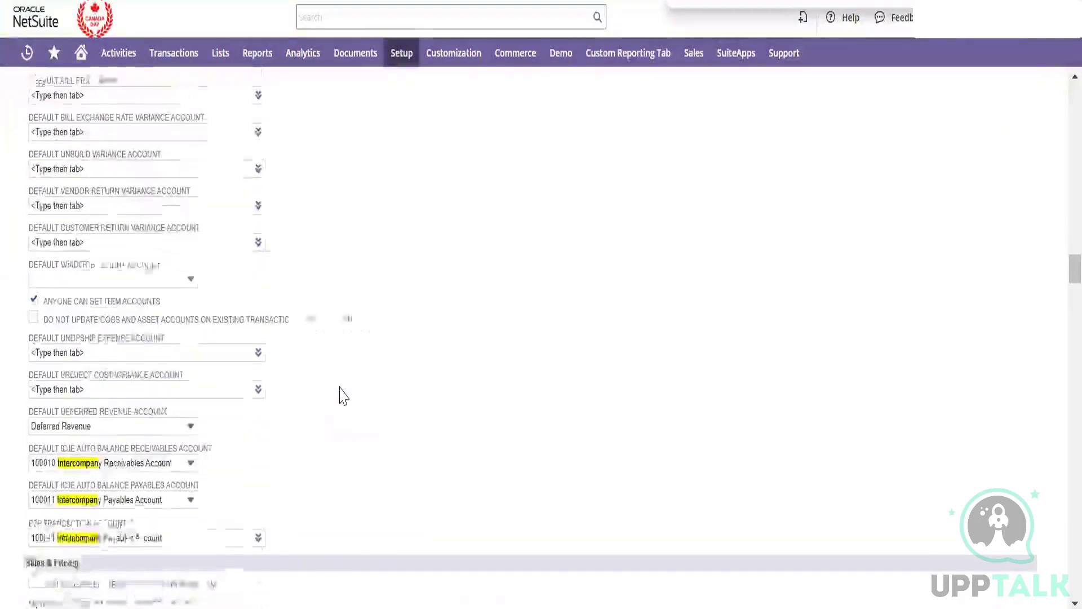
{"action": "scroll", "coordinate": [342, 396], "scroll_direction": "down", "scroll_amount": 5}
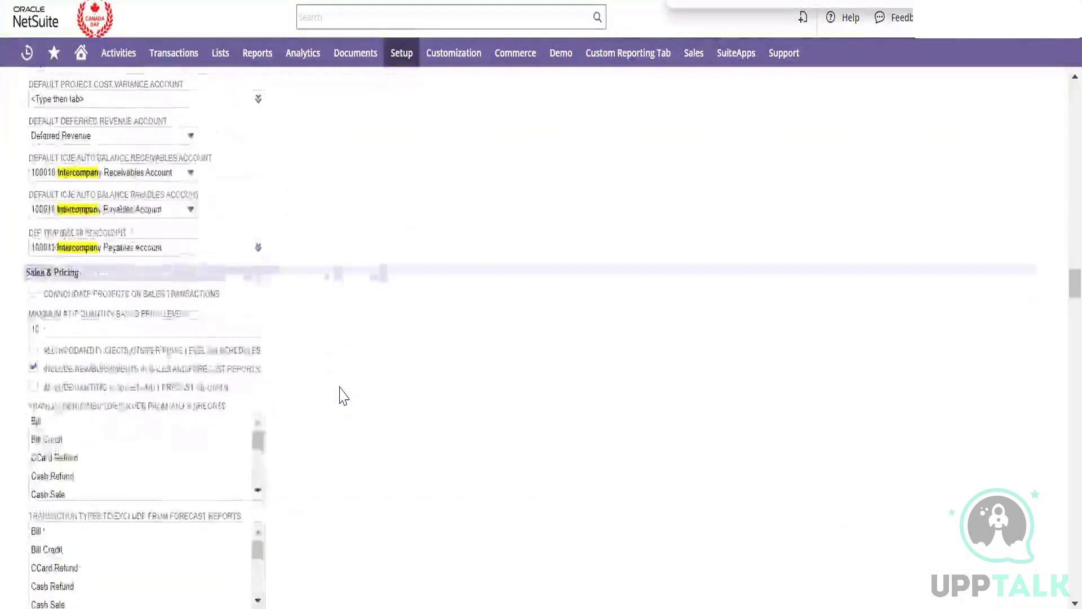
{"action": "scroll", "coordinate": [343, 396], "scroll_direction": "down", "scroll_amount": 12}
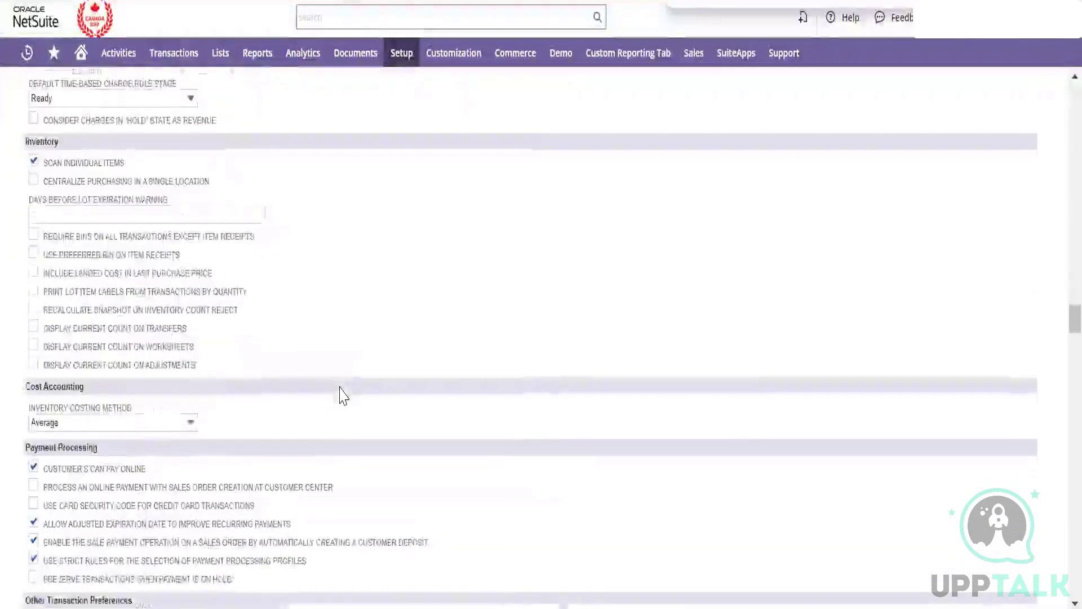
{"action": "scroll", "coordinate": [343, 396], "scroll_direction": "down", "scroll_amount": 20}
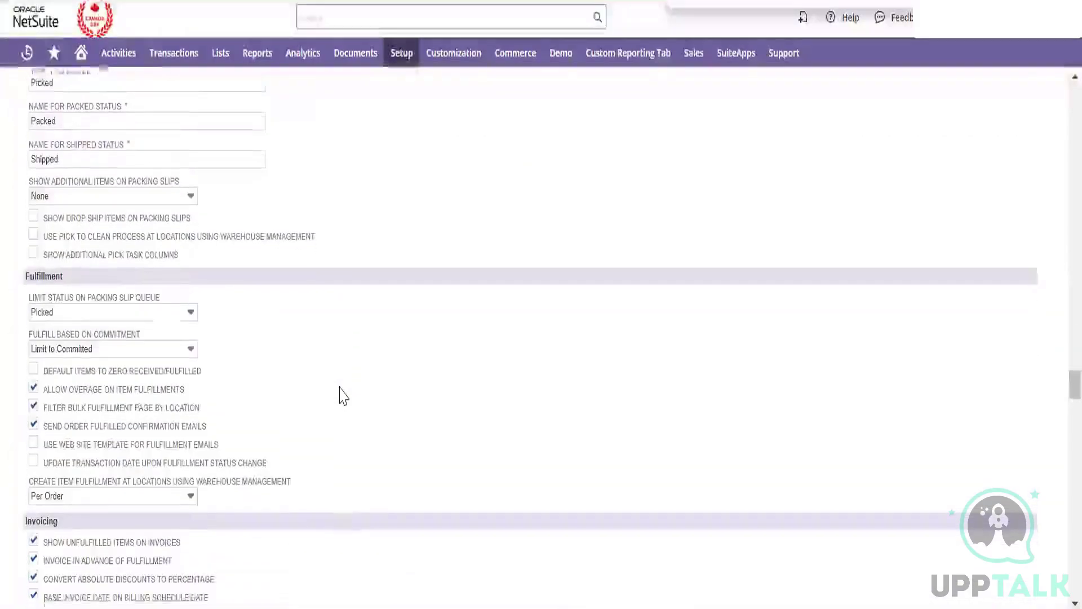
{"action": "scroll", "coordinate": [343, 396], "scroll_direction": "down", "scroll_amount": 15}
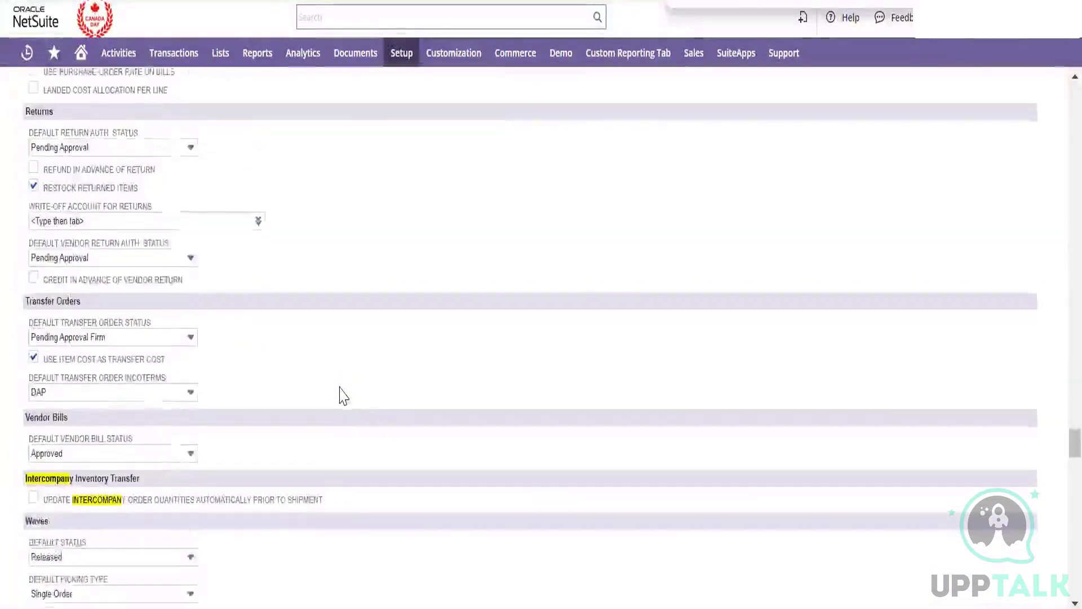
{"action": "scroll", "coordinate": [343, 395], "scroll_direction": "down", "scroll_amount": 2}
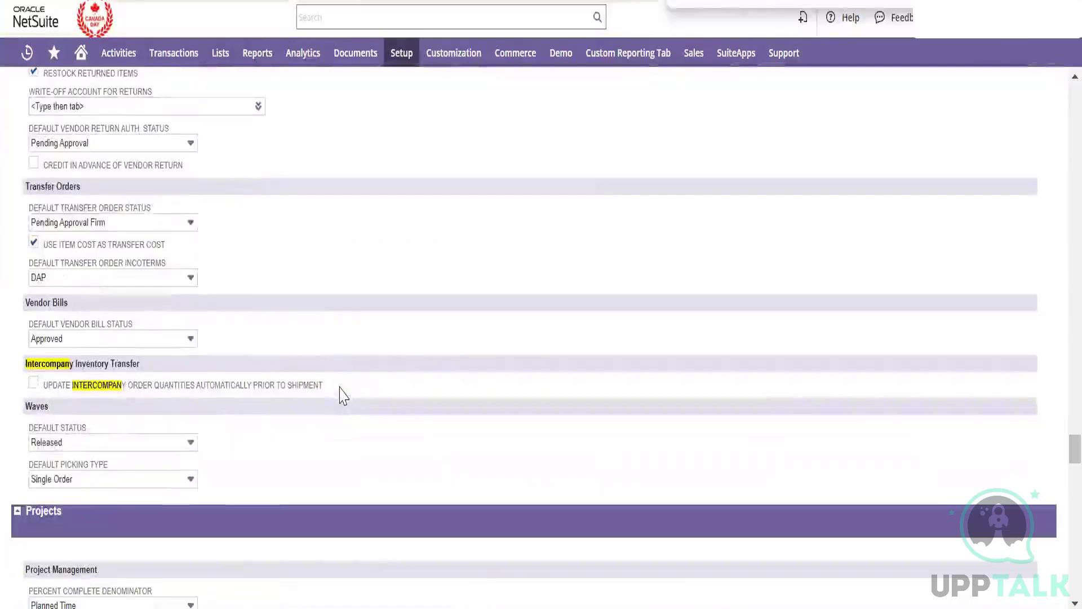
{"action": "scroll", "coordinate": [344, 395], "scroll_direction": "down", "scroll_amount": 2}
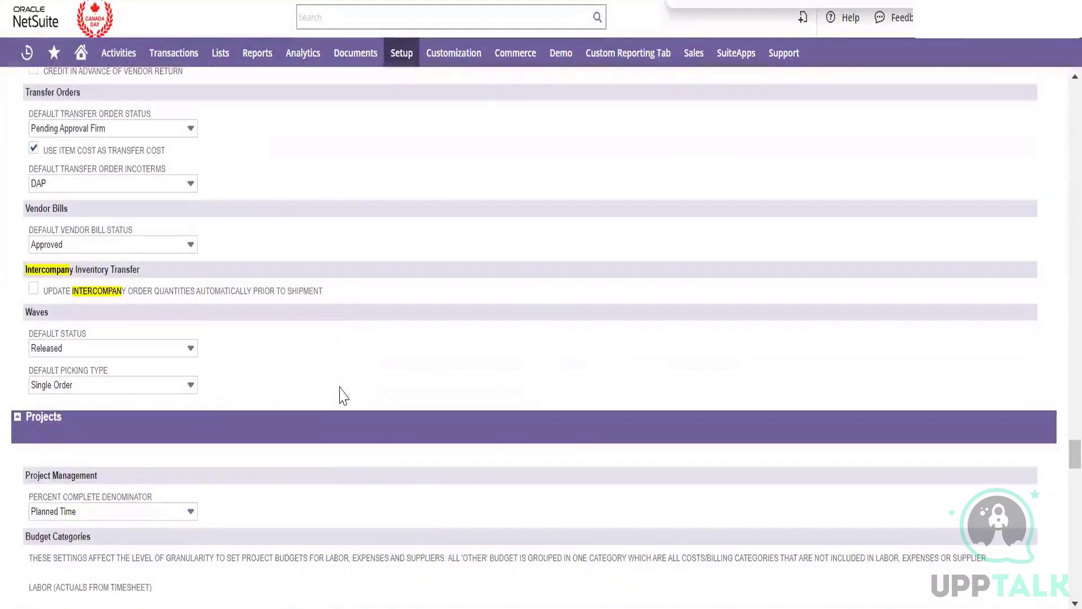
{"action": "scroll", "coordinate": [343, 396], "scroll_direction": "up", "scroll_amount": 2}
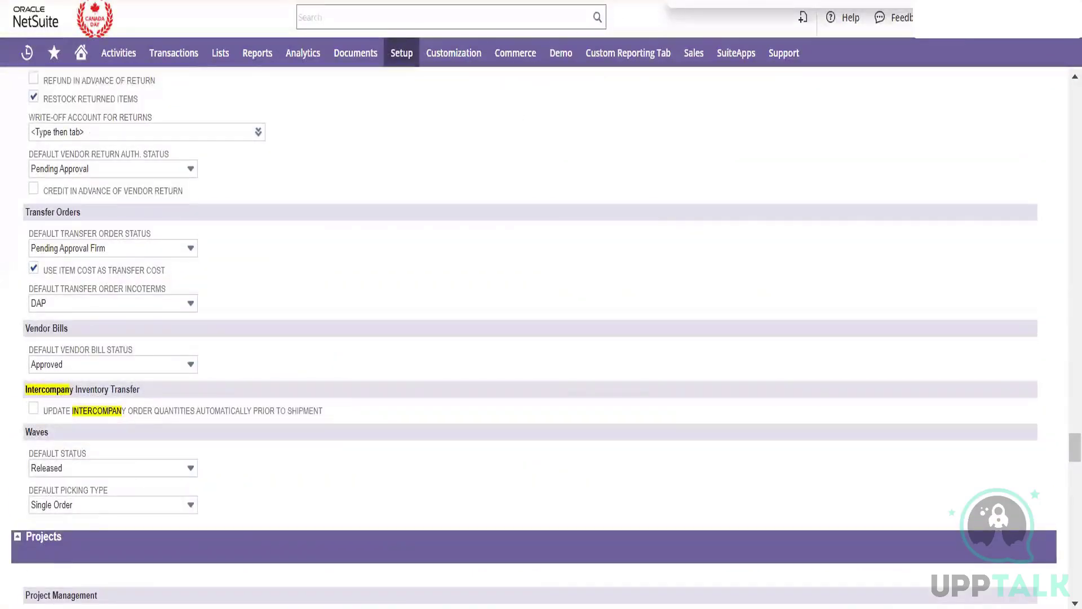
- Go through every occurrence of "Intercompan" on the Accounting Preferences page again, looking for a setting that blocks intercompany orders
{"action": "key", "text": "Escape"}
{"action": "key", "text": "Return"}
{"action": "key", "text": "Return"}
{"action": "key", "text": "Return"}
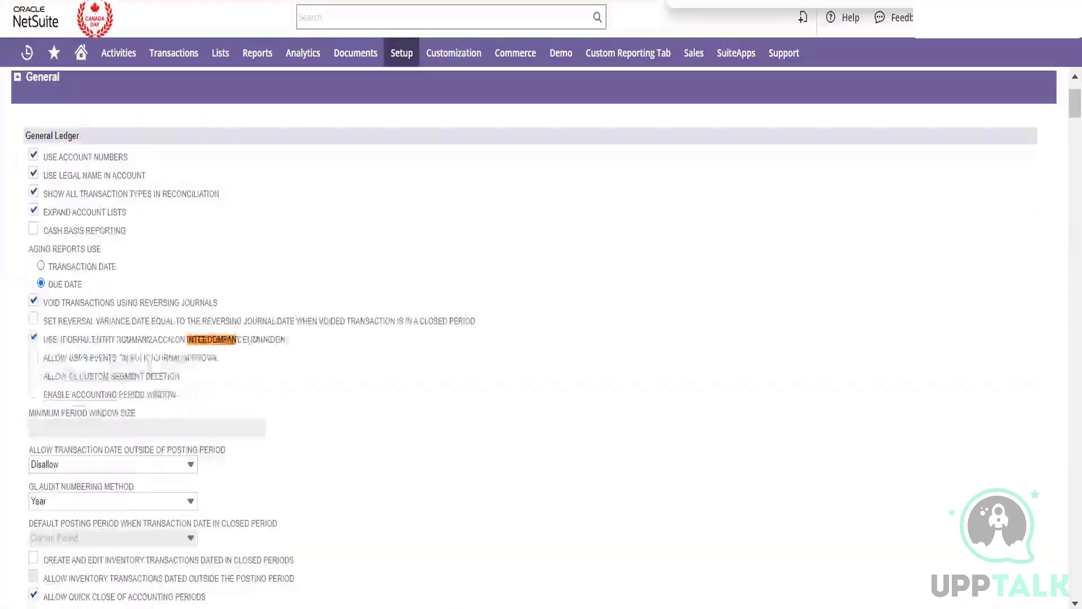
{"action": "key", "text": "Return"}
{"action": "key", "text": "Return"}
{"action": "key", "text": "Return"}
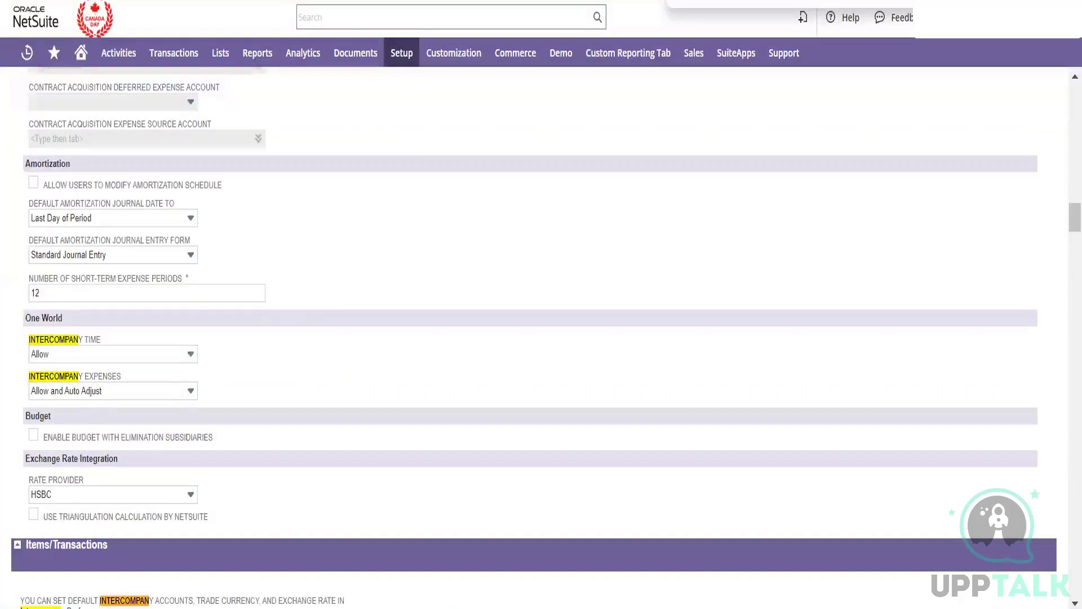
{"action": "key", "text": "Return"}
{"action": "key", "text": "Return"}
{"action": "key", "text": "Return"}
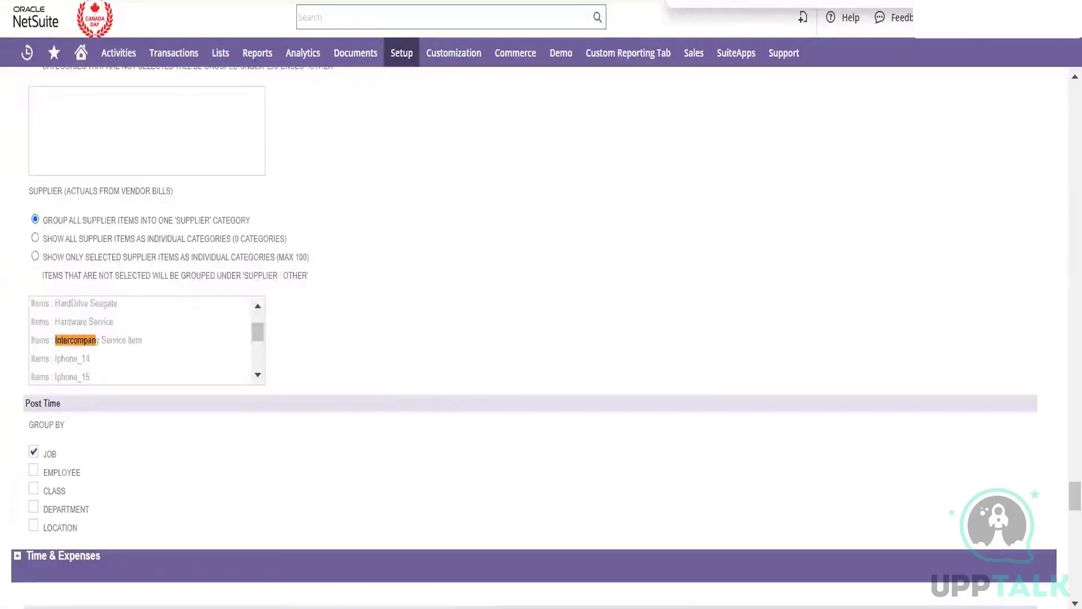
{"action": "key", "text": "Return"}
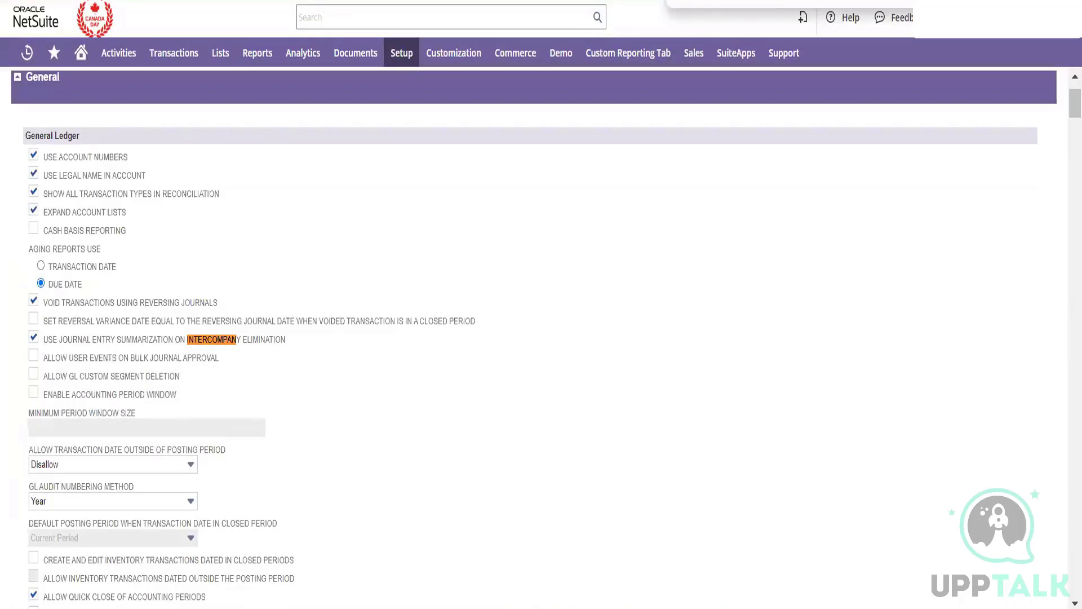
- From Purchase Order 30, open the Intercompany Service item in a new browser tab and examine its accounting settings
{"action": "key", "text": "ctrl+Tab"}
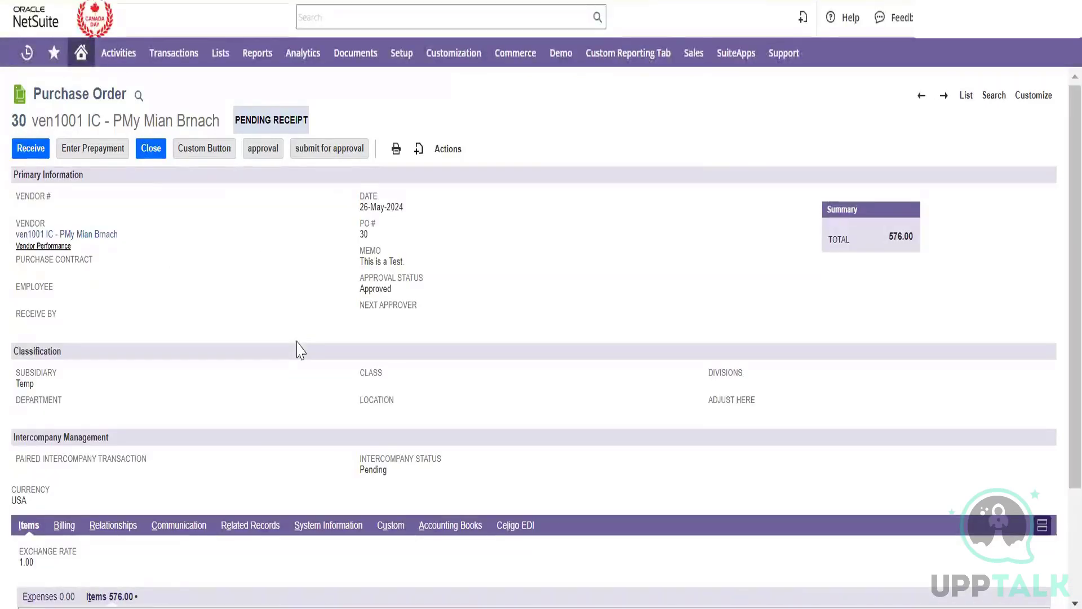
{"action": "scroll", "coordinate": [298, 350], "scroll_direction": "down", "scroll_amount": 1}
{"action": "scroll", "coordinate": [300, 350], "scroll_direction": "down", "scroll_amount": 2}
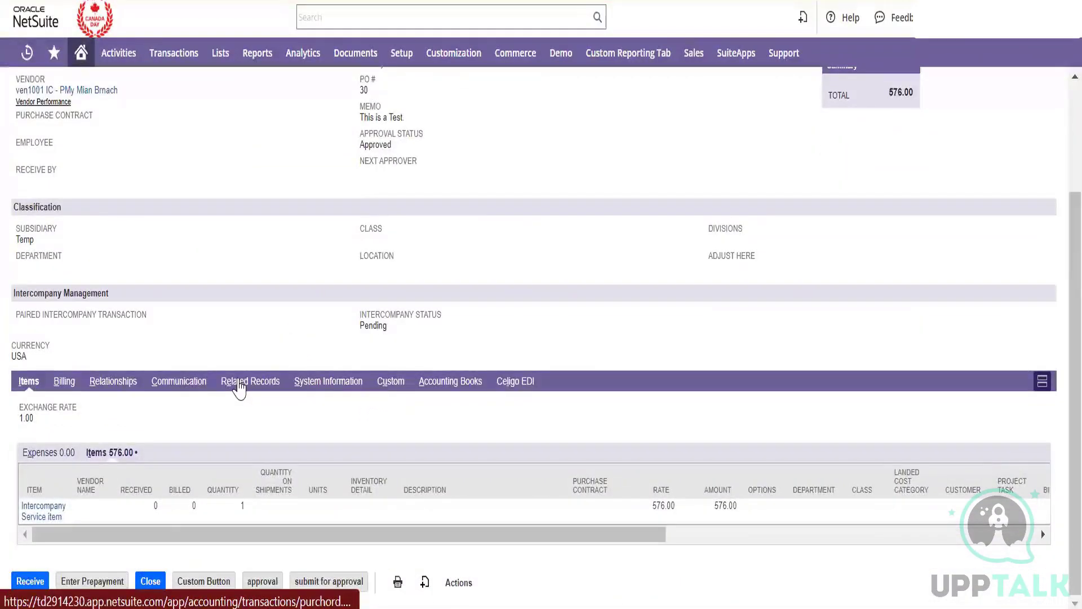
{"action": "right_click", "coordinate": [54, 521]}
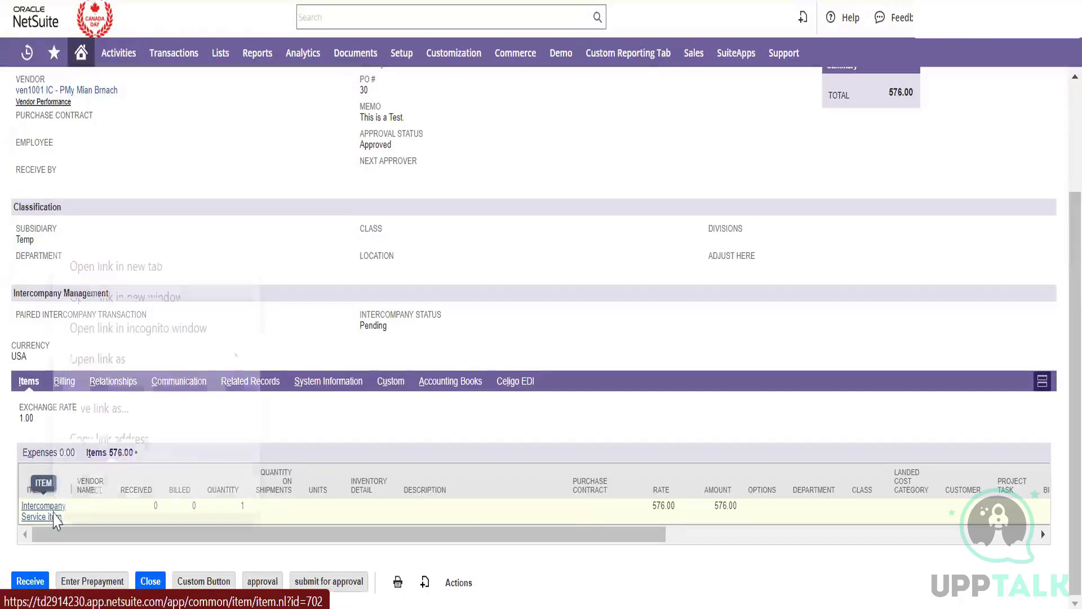
{"action": "left_click", "coordinate": [115, 198]}
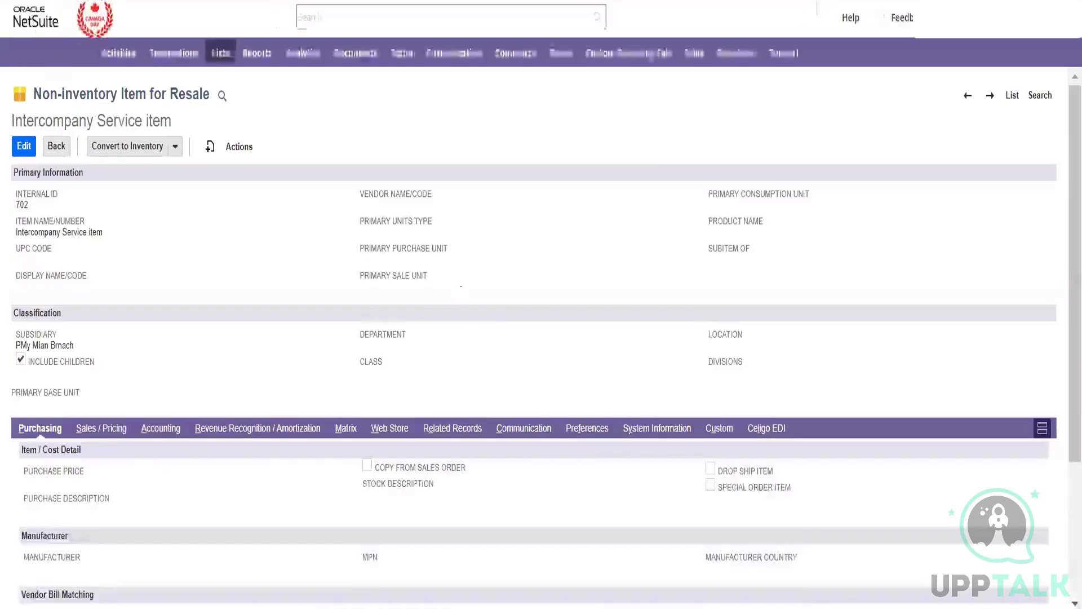
{"action": "scroll", "coordinate": [346, 301], "scroll_direction": "down", "scroll_amount": 3}
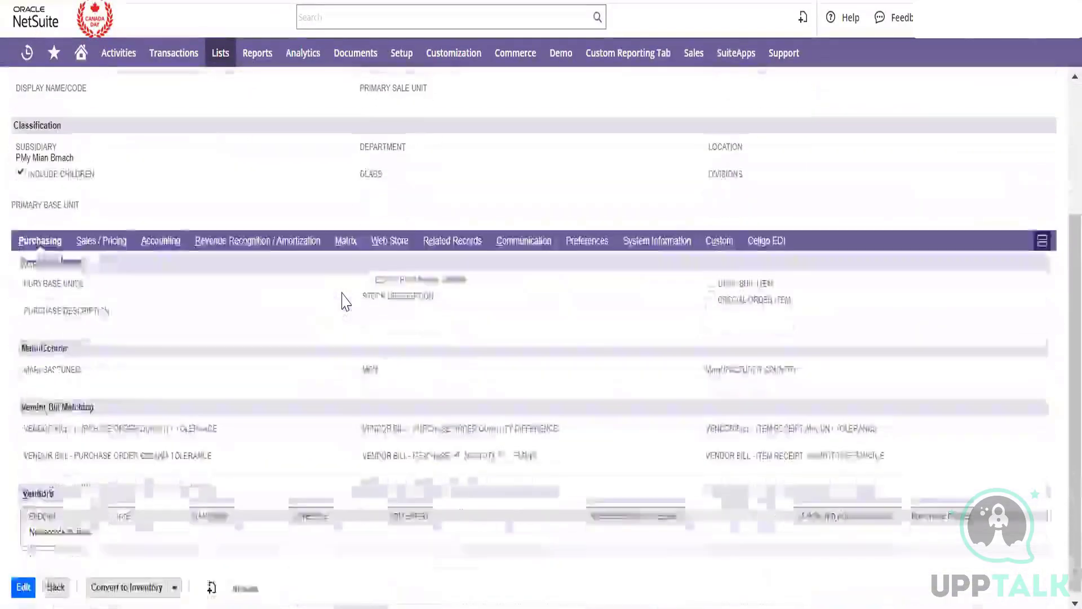
{"action": "left_click", "coordinate": [179, 243]}
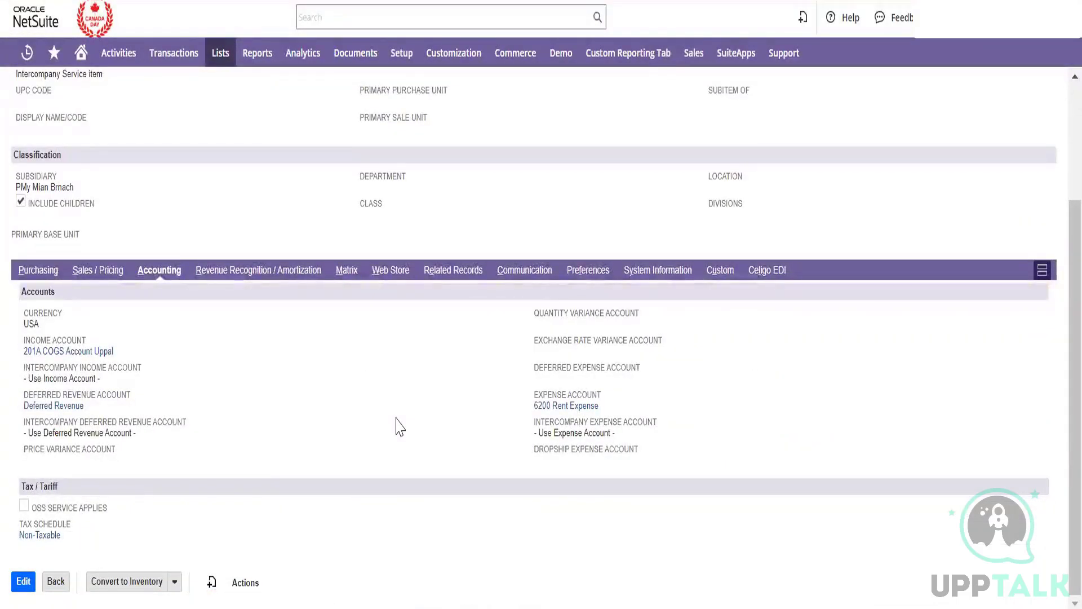
{"action": "scroll", "coordinate": [397, 428], "scroll_direction": "up", "scroll_amount": 3}
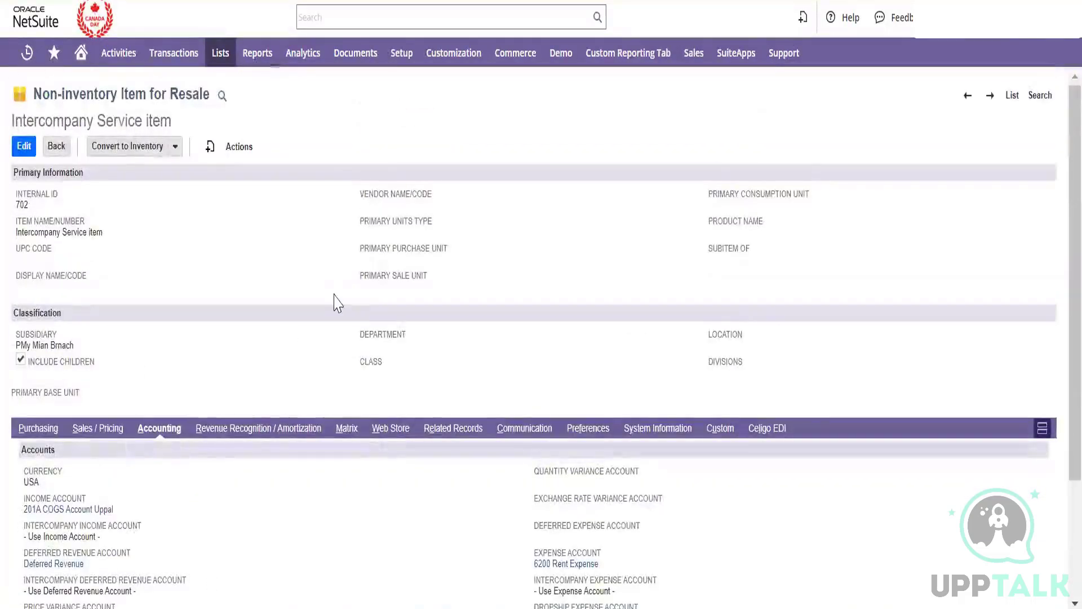
- Open a blank purchase order form in a separate browser tab
{"action": "mouse_move", "coordinate": [175, 61]}
{"action": "mouse_move", "coordinate": [204, 142]}
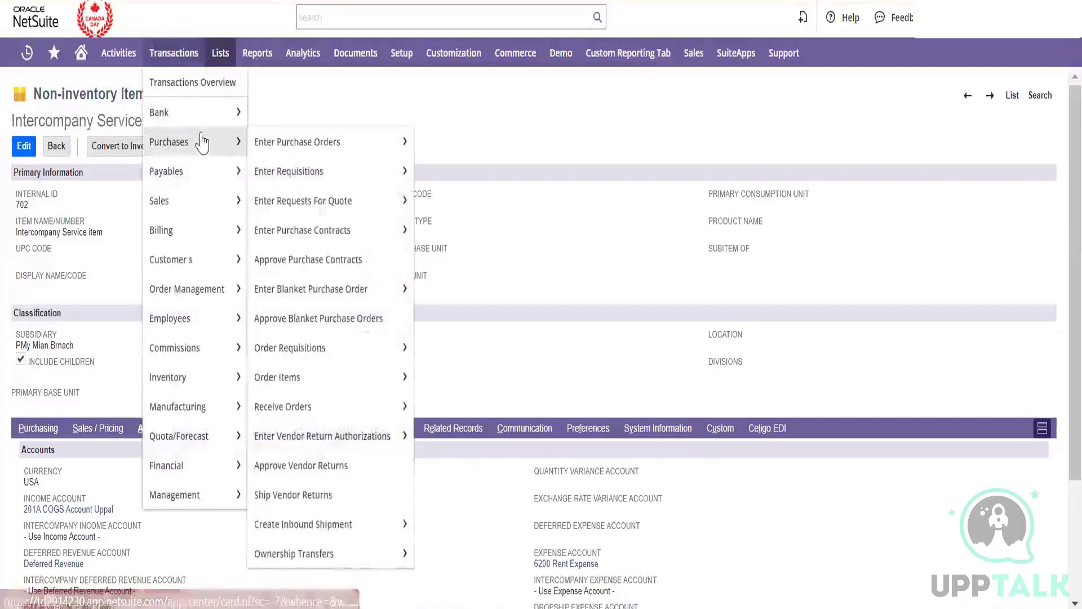
{"action": "right_click", "coordinate": [286, 150]}
{"action": "left_click", "coordinate": [304, 169]}
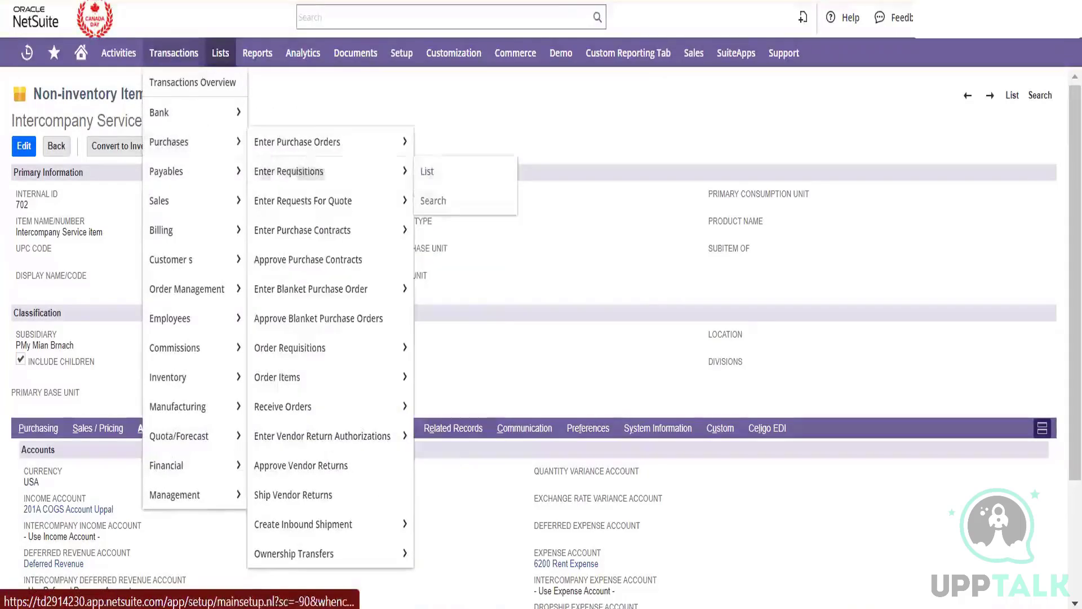
{"action": "mouse_move", "coordinate": [454, 53]}
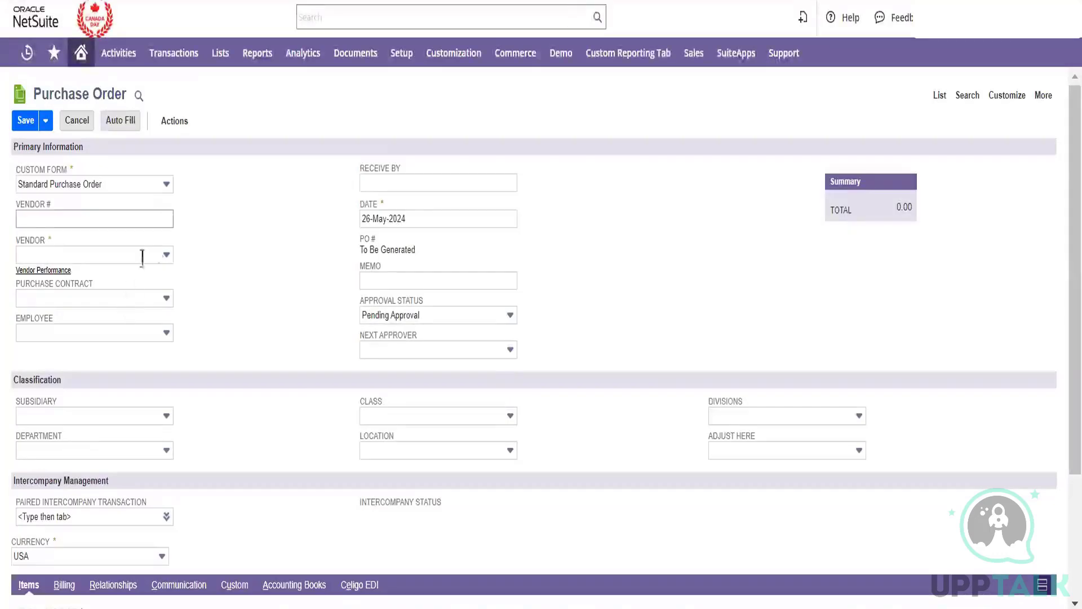
- Find the intercompany vendors by "ic" and set the new purchase order's vendor to ven1002 IC - Temp
{"action": "left_click", "coordinate": [164, 254]}
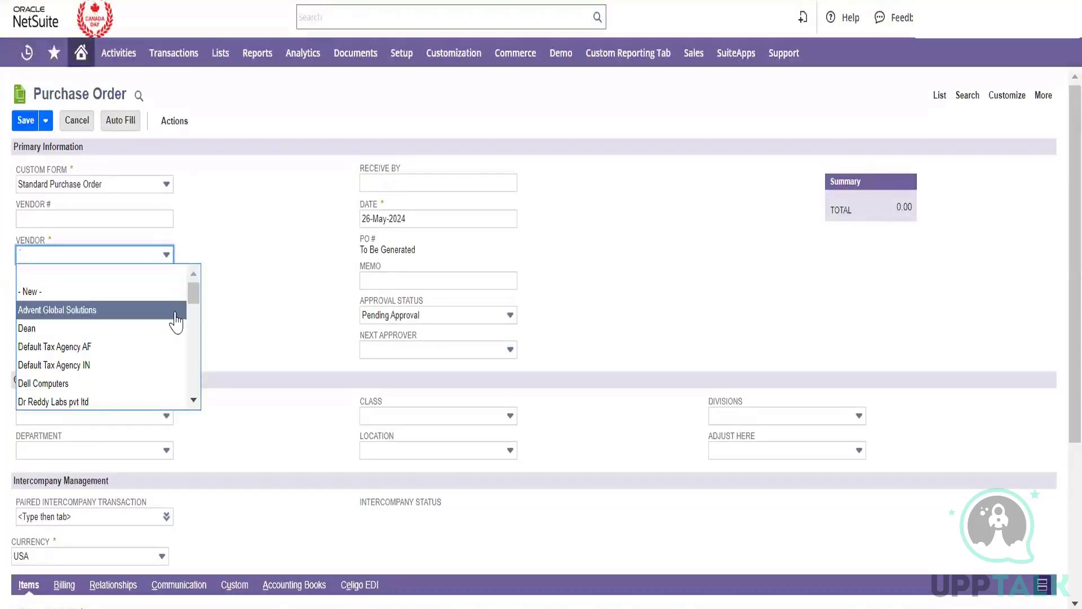
{"action": "key", "text": "ctrl+f"}
{"action": "type", "text": "ic"}
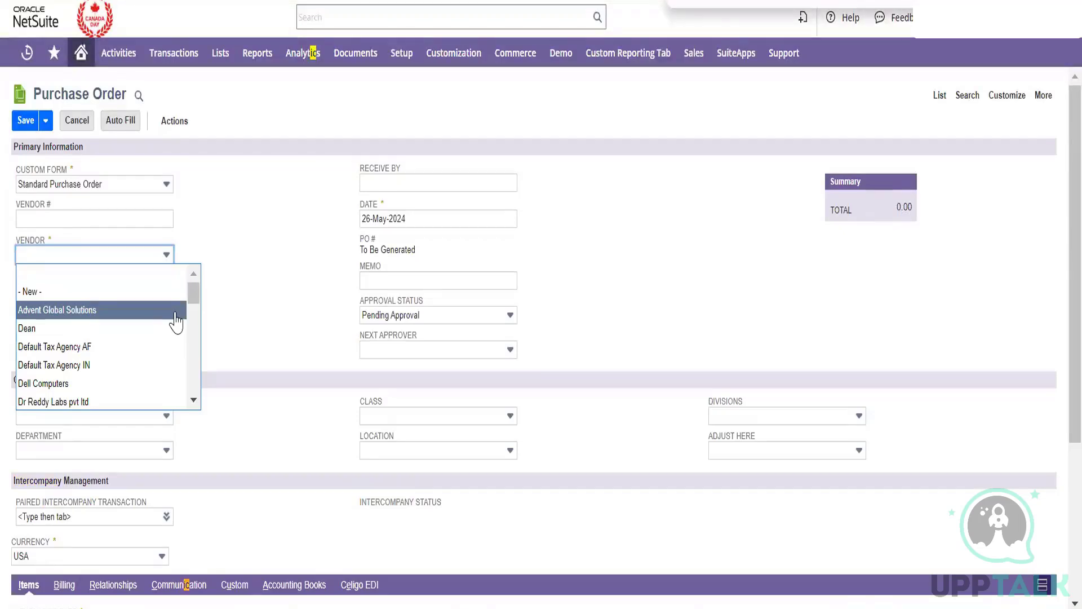
{"action": "left_click_drag", "start_coordinate": [198, 292], "coordinate": [194, 357]}
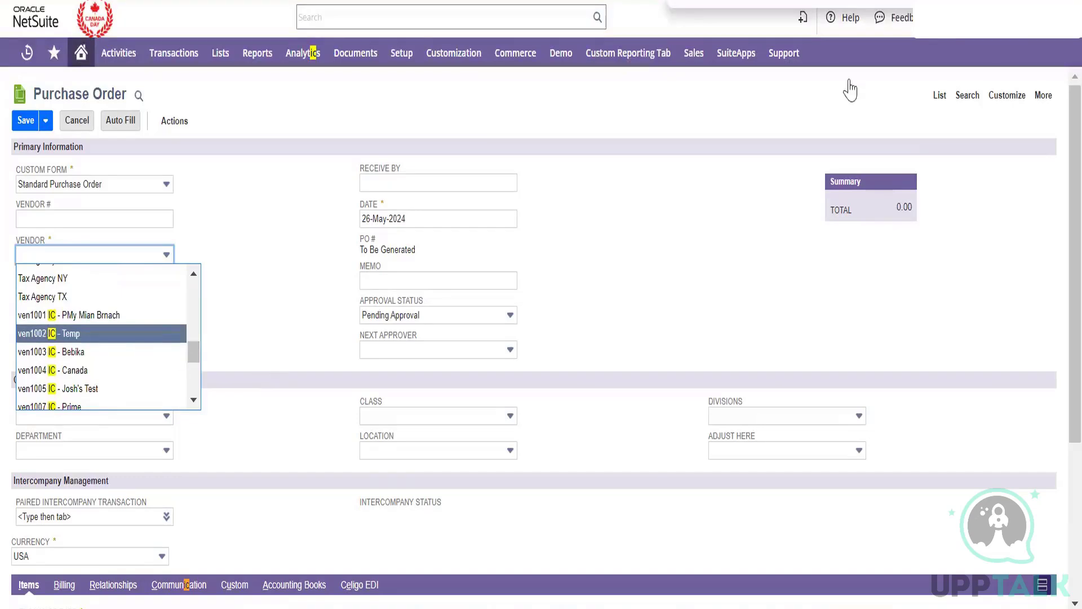
{"action": "left_click", "coordinate": [699, 259]}
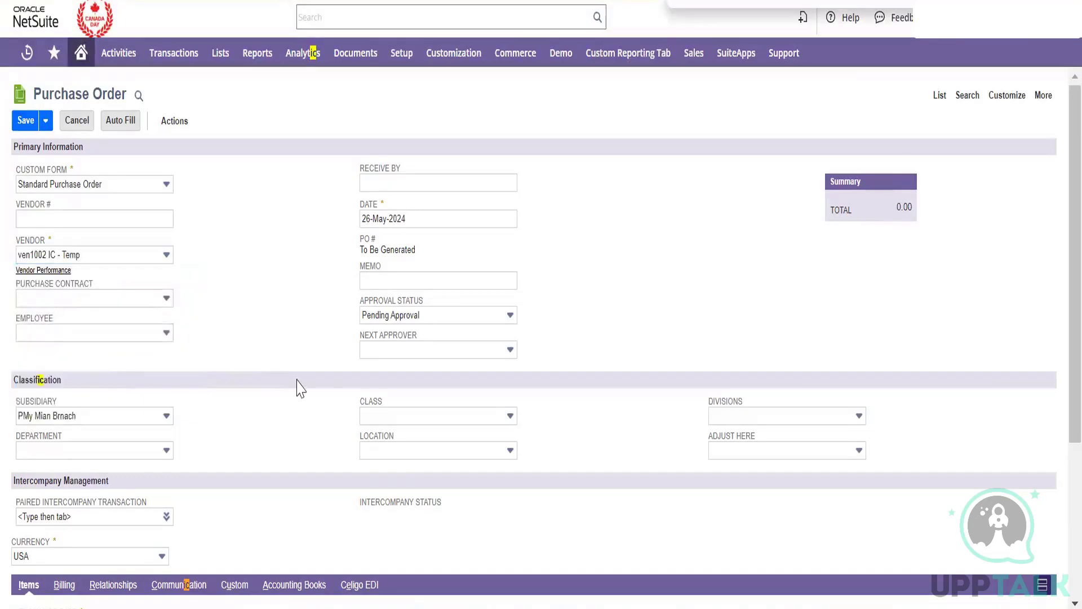
- Add an item line for one APPLE WATCH to the new purchase order and try to save it
{"action": "scroll", "coordinate": [235, 438], "scroll_direction": "down", "scroll_amount": 4}
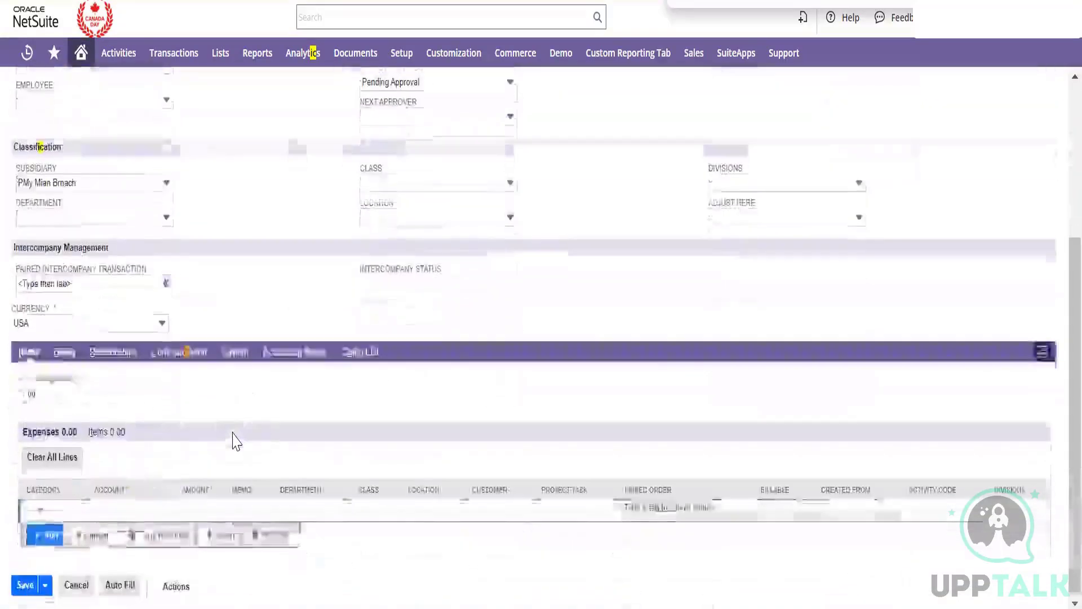
{"action": "left_click", "coordinate": [106, 432]}
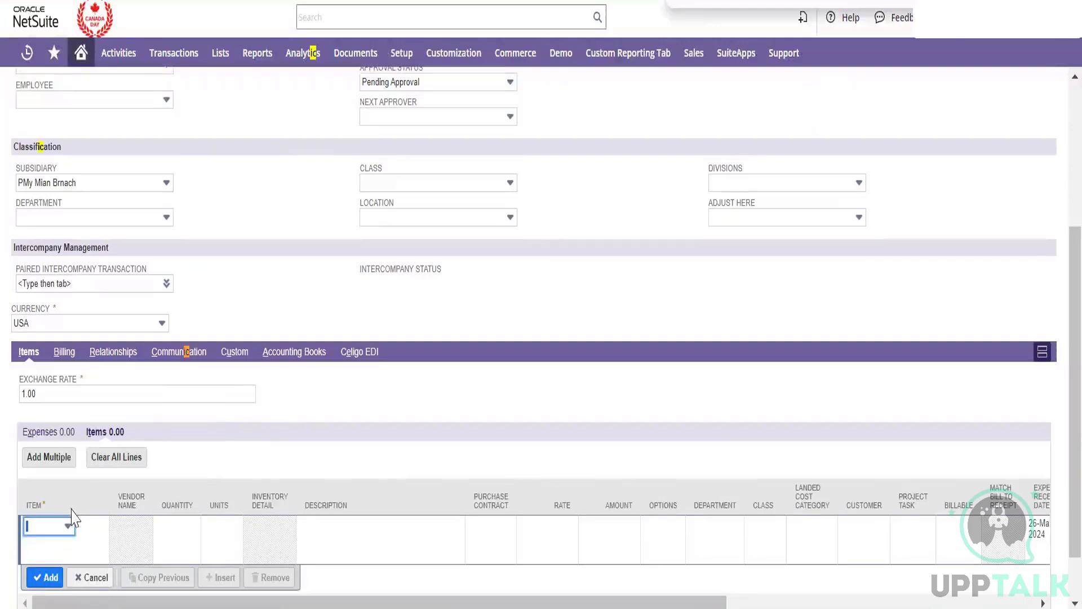
{"action": "left_click", "coordinate": [69, 527]}
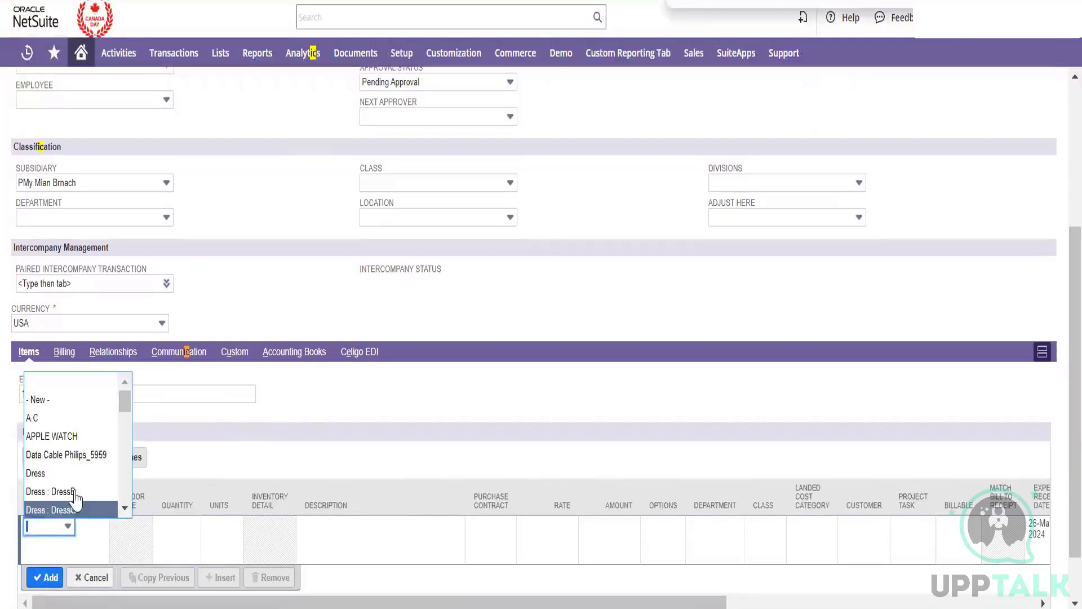
{"action": "left_click", "coordinate": [85, 436]}
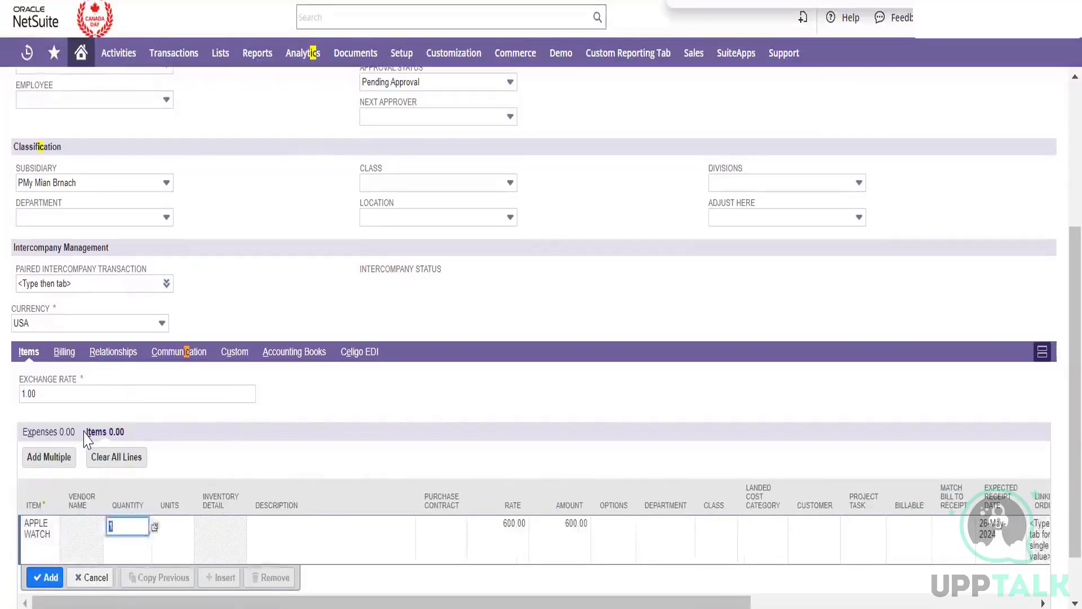
{"action": "key", "text": "Tab"}
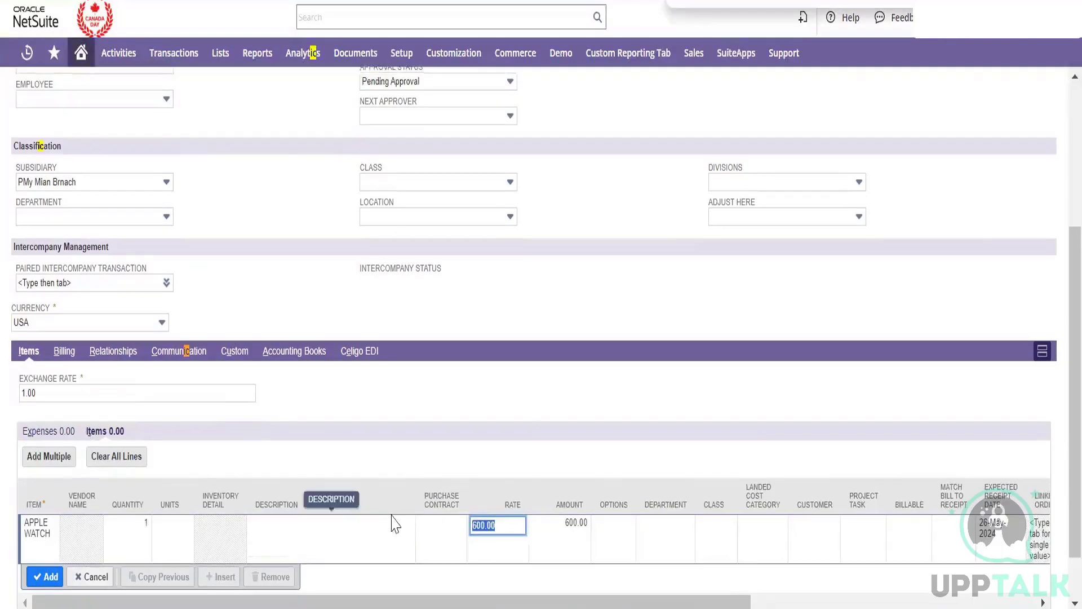
{"action": "scroll", "coordinate": [120, 565], "scroll_direction": "down", "scroll_amount": 1}
{"action": "scroll", "coordinate": [120, 565], "scroll_direction": "up", "scroll_amount": 1}
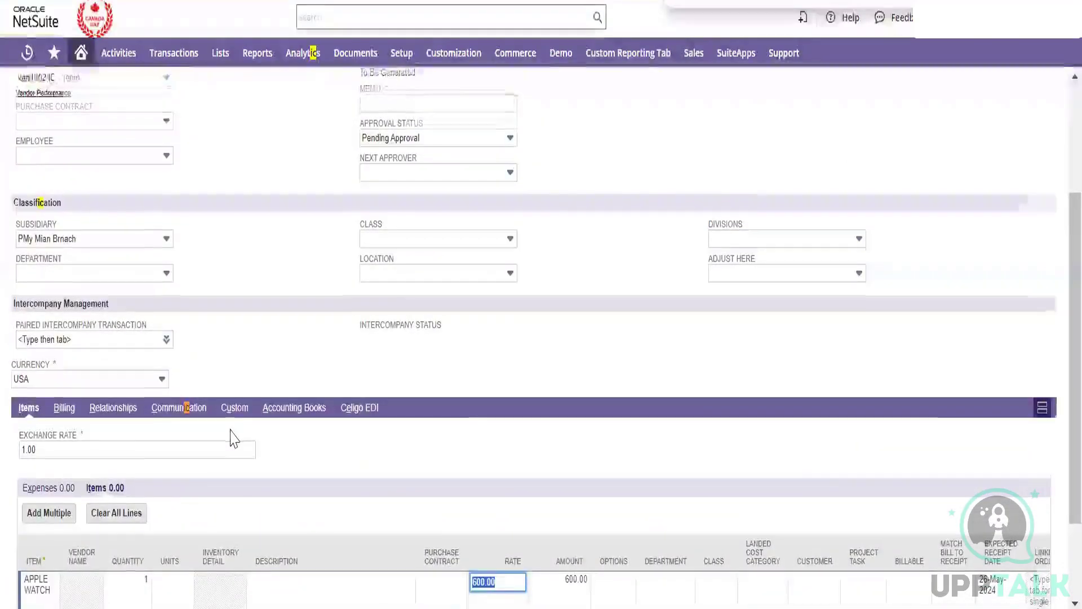
{"action": "scroll", "coordinate": [232, 438], "scroll_direction": "down", "scroll_amount": 2}
{"action": "left_click", "coordinate": [27, 585]}
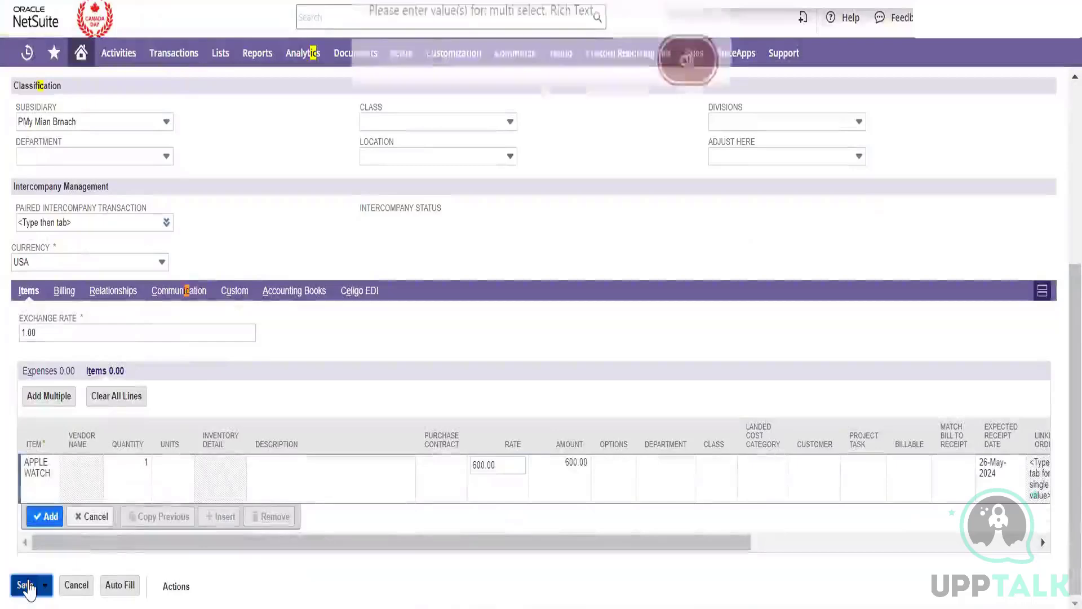
{"action": "key", "text": "Return"}
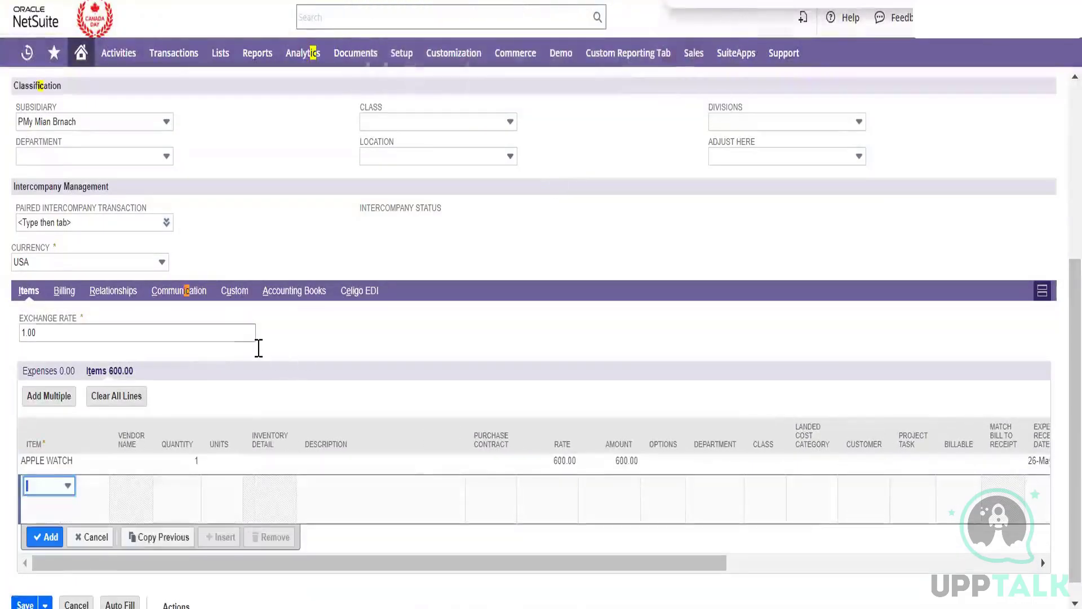
- Set the custom field Multi Select to whats app and Rich Text to "hi", and try to save the purchase order
{"action": "left_click", "coordinate": [235, 302]}
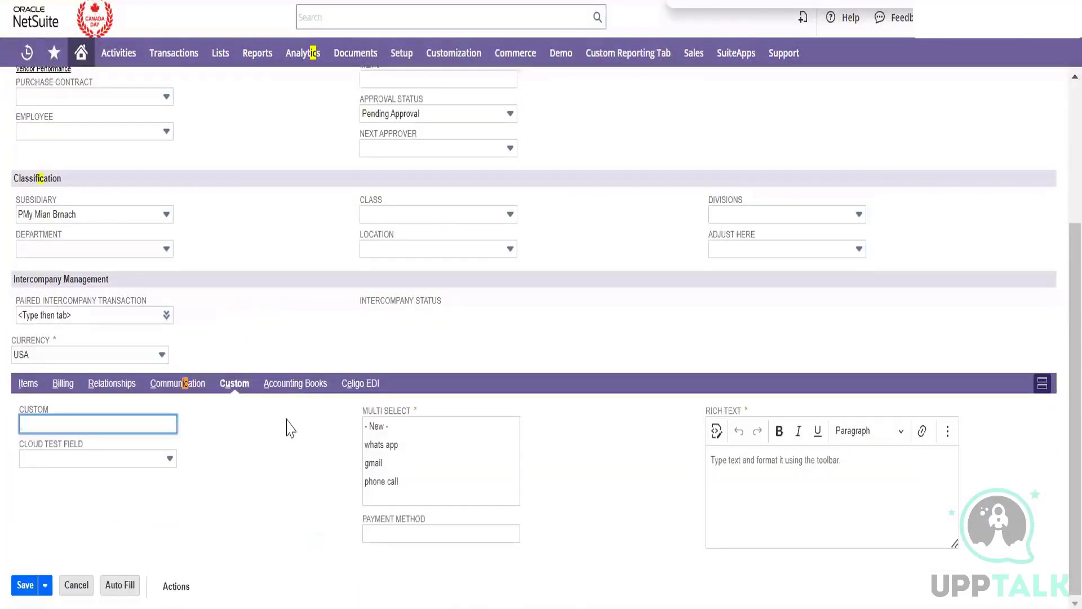
{"action": "left_click", "coordinate": [381, 448]}
{"action": "left_click", "coordinate": [785, 518]}
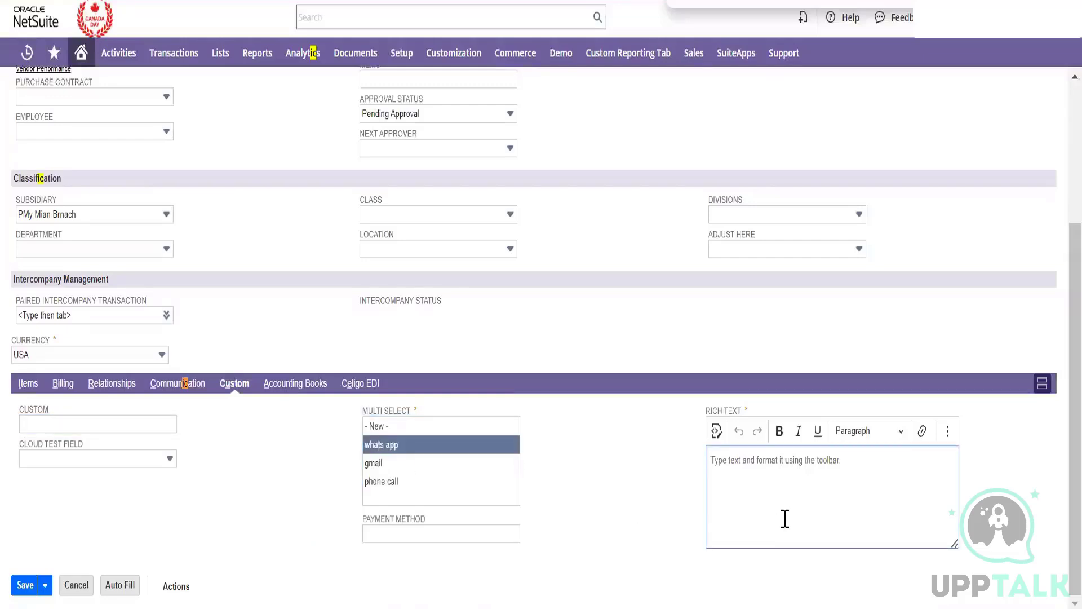
{"action": "type", "text": "hi"}
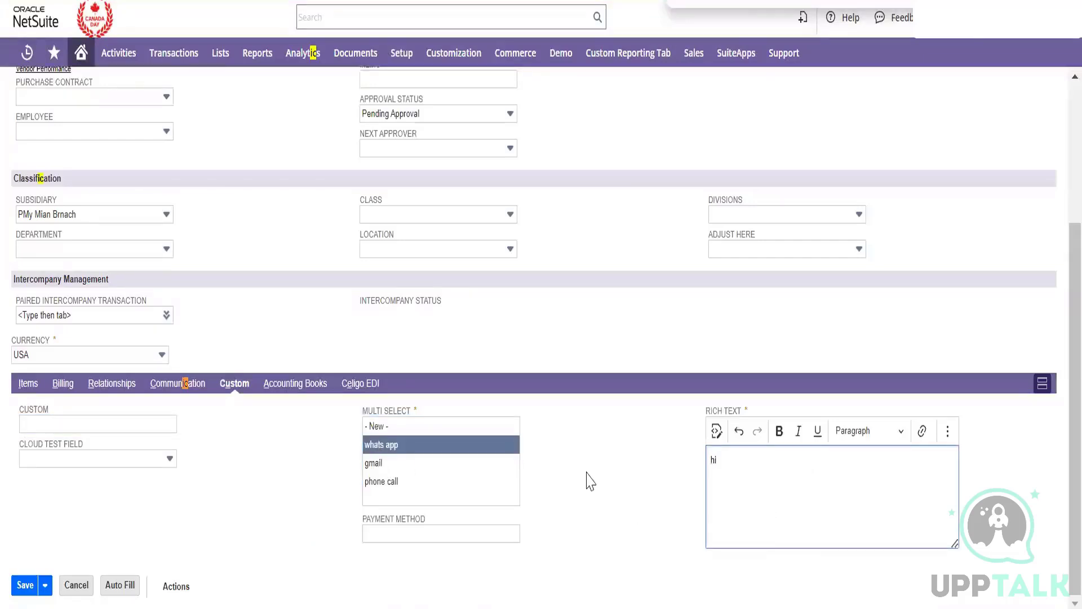
{"action": "left_click", "coordinate": [25, 585]}
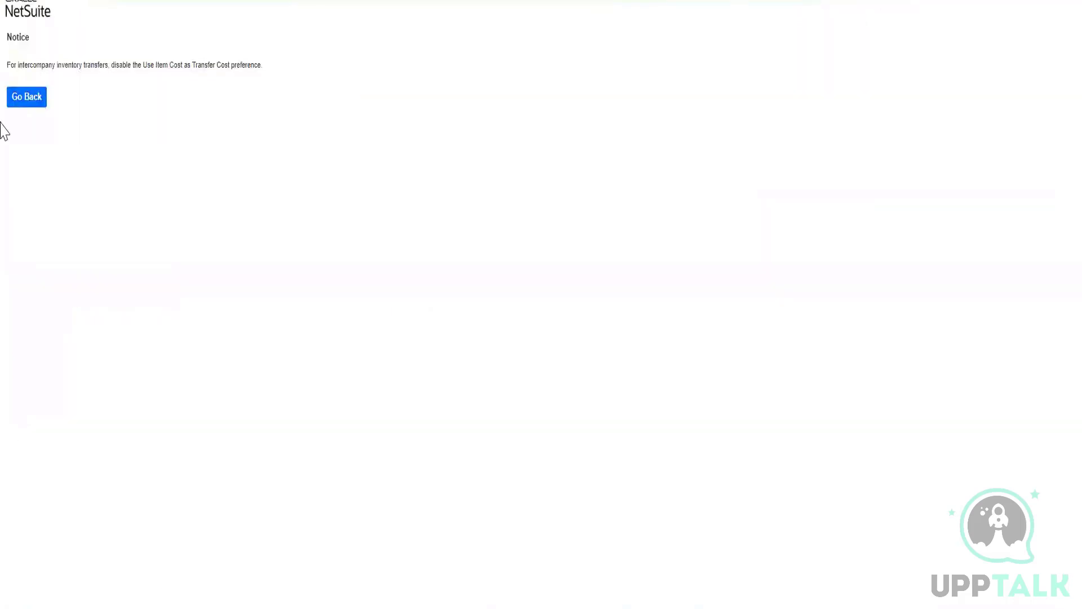
{"action": "left_click", "coordinate": [35, 101]}
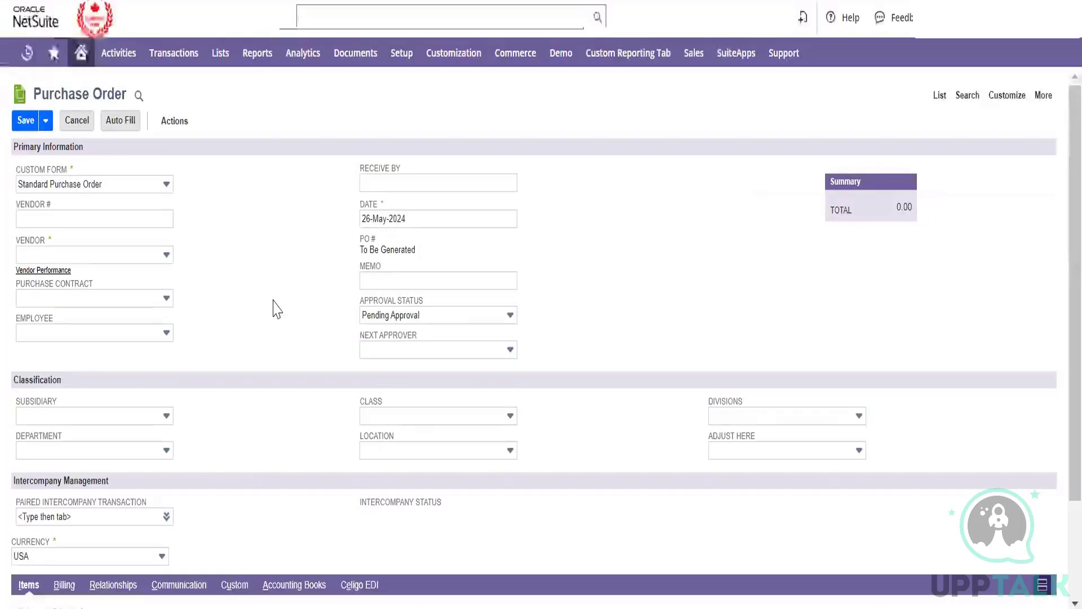
{"action": "scroll", "coordinate": [273, 301], "scroll_direction": "down", "scroll_amount": 4}
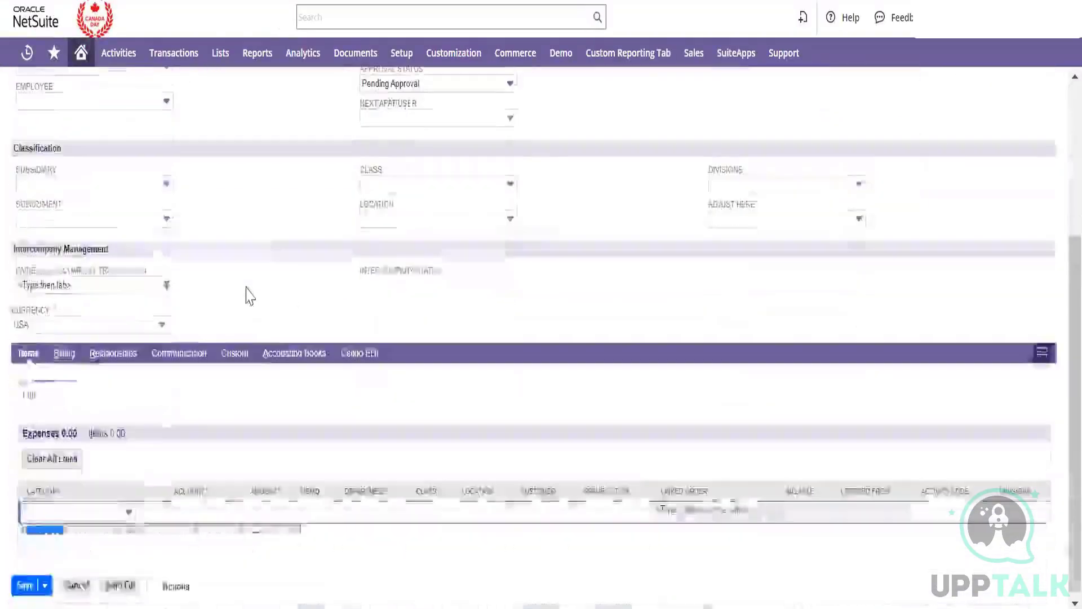
{"action": "scroll", "coordinate": [248, 289], "scroll_direction": "up", "scroll_amount": 4}
{"action": "left_click", "coordinate": [150, 260]}
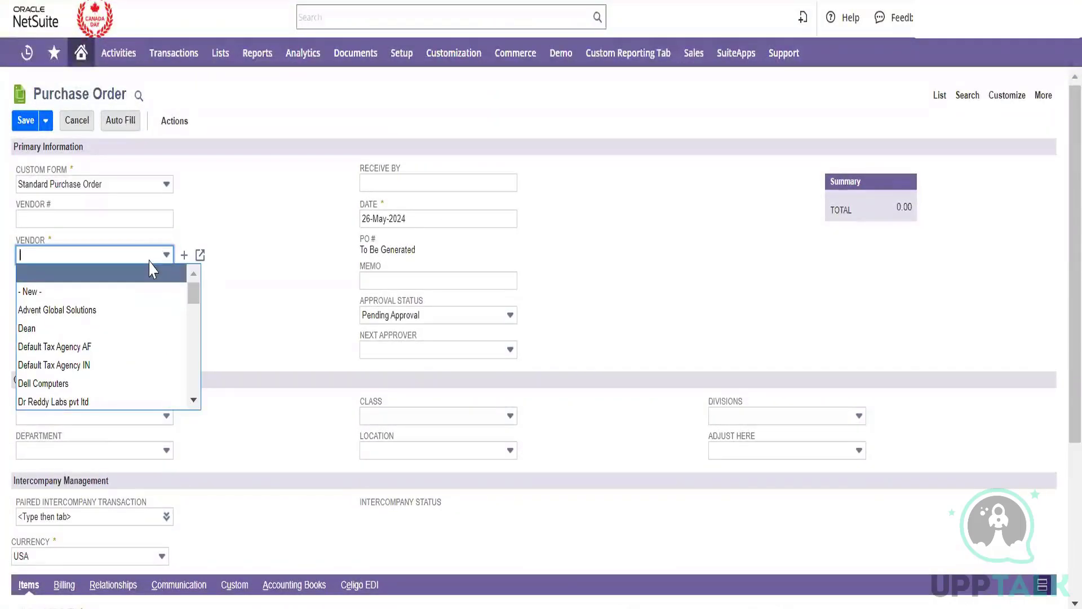
- From the purchase order list, open the 11-May-2024 order for ven1001 IC - PMy Mian Brnach and examine its intercompany pairing and item line
{"action": "left_click", "coordinate": [940, 102]}
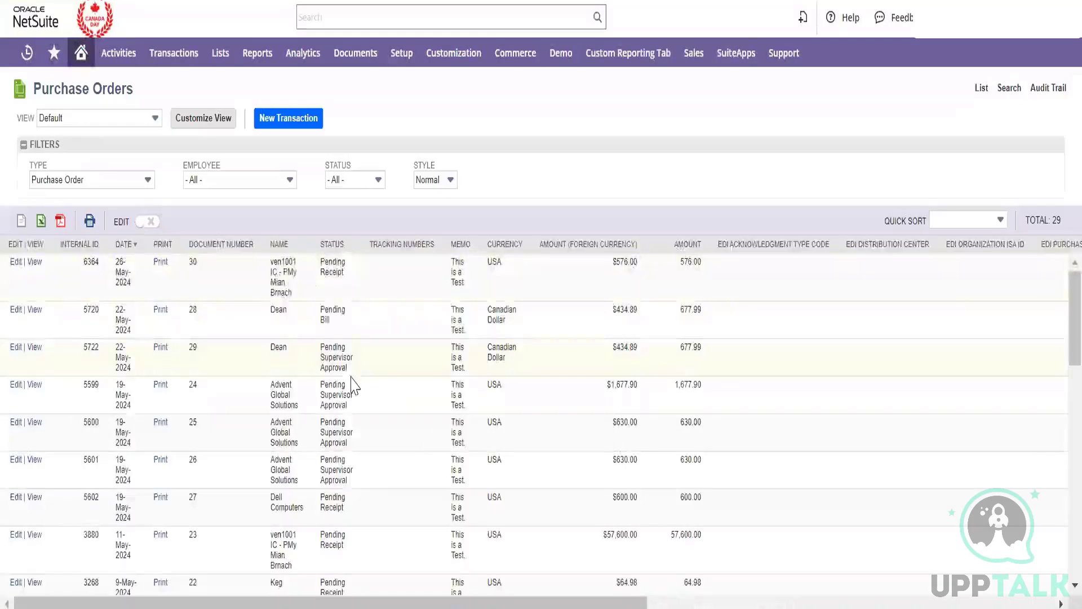
{"action": "scroll", "coordinate": [351, 383], "scroll_direction": "down", "scroll_amount": 5}
{"action": "scroll", "coordinate": [351, 386], "scroll_direction": "up", "scroll_amount": 2}
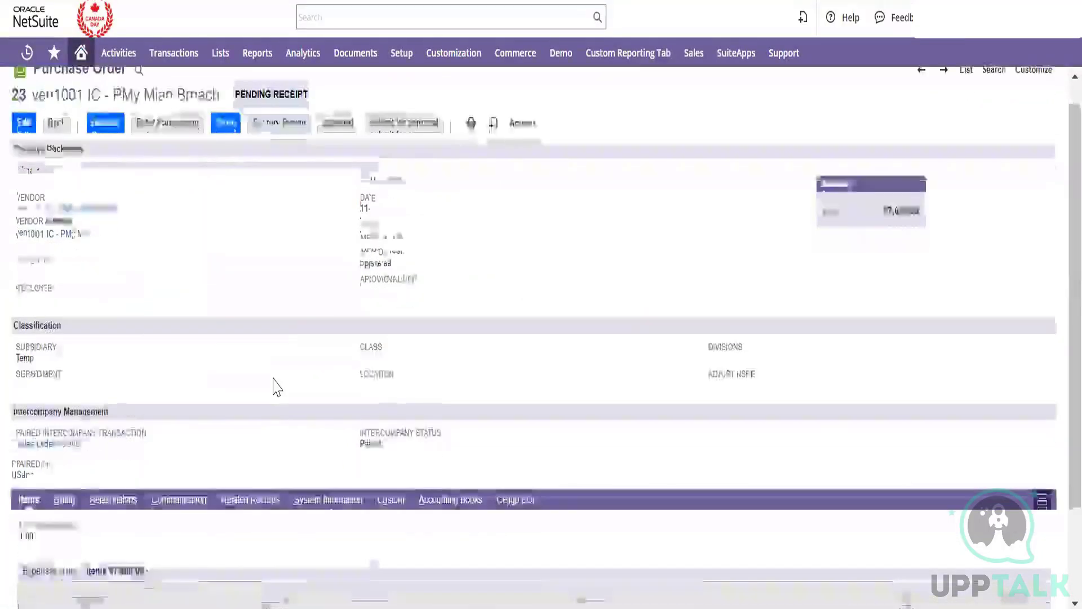
{"action": "scroll", "coordinate": [274, 379], "scroll_direction": "down", "scroll_amount": 3}
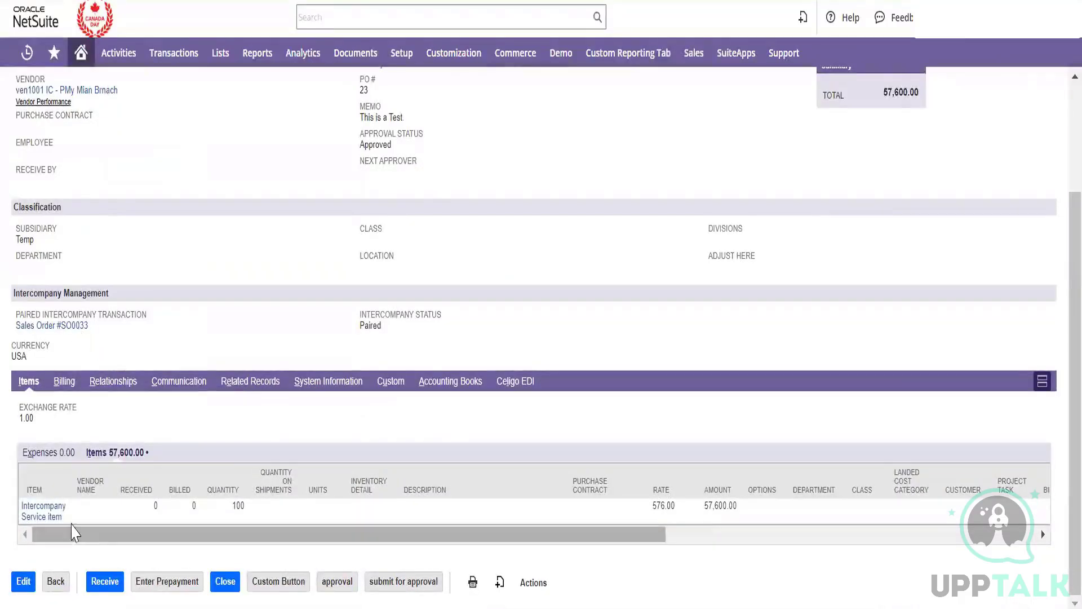
{"action": "scroll", "coordinate": [273, 277], "scroll_direction": "up", "scroll_amount": 2}
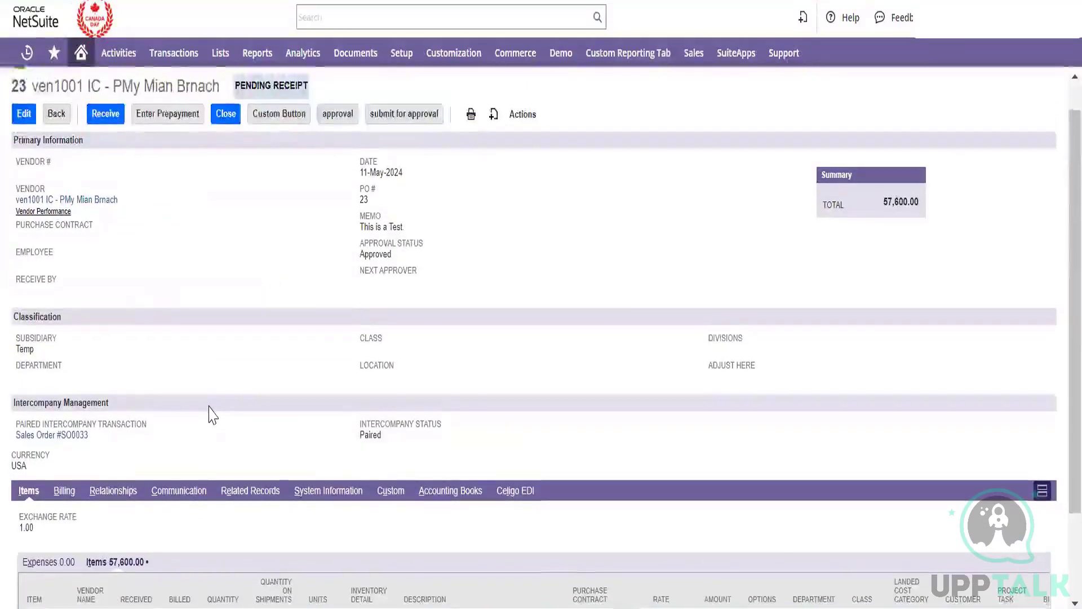
{"action": "scroll", "coordinate": [213, 415], "scroll_direction": "down", "scroll_amount": 2}
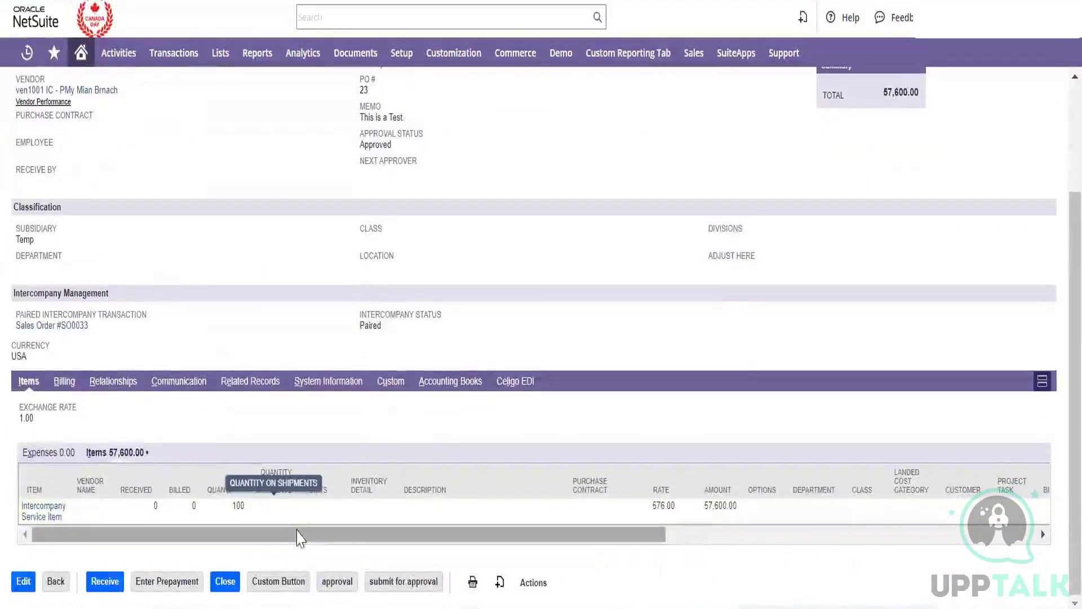
{"action": "left_click_drag", "start_coordinate": [294, 535], "coordinate": [16, 572]}
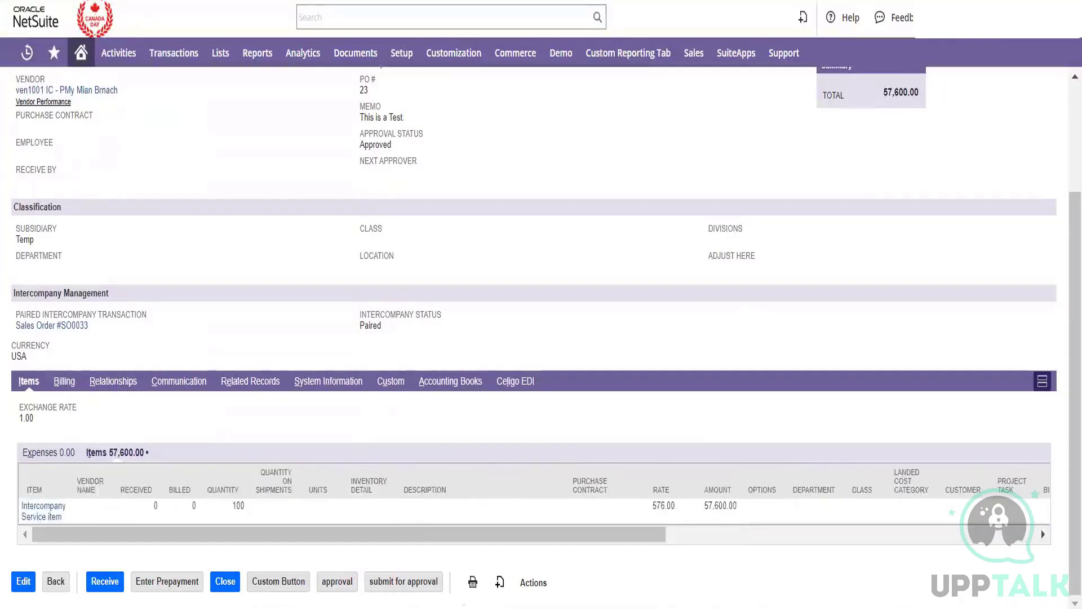
- Open the paired intercompany sales order in a new browser tab and examine its customer, subsidiary, intercompany status and item line
{"action": "right_click", "coordinate": [62, 327]}
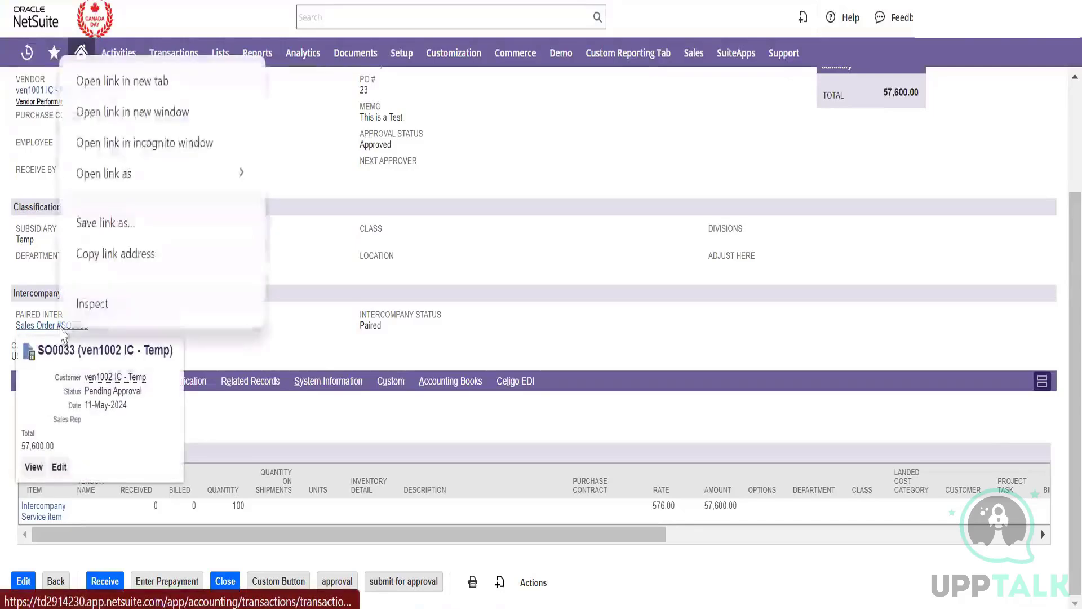
{"action": "left_click", "coordinate": [138, 87]}
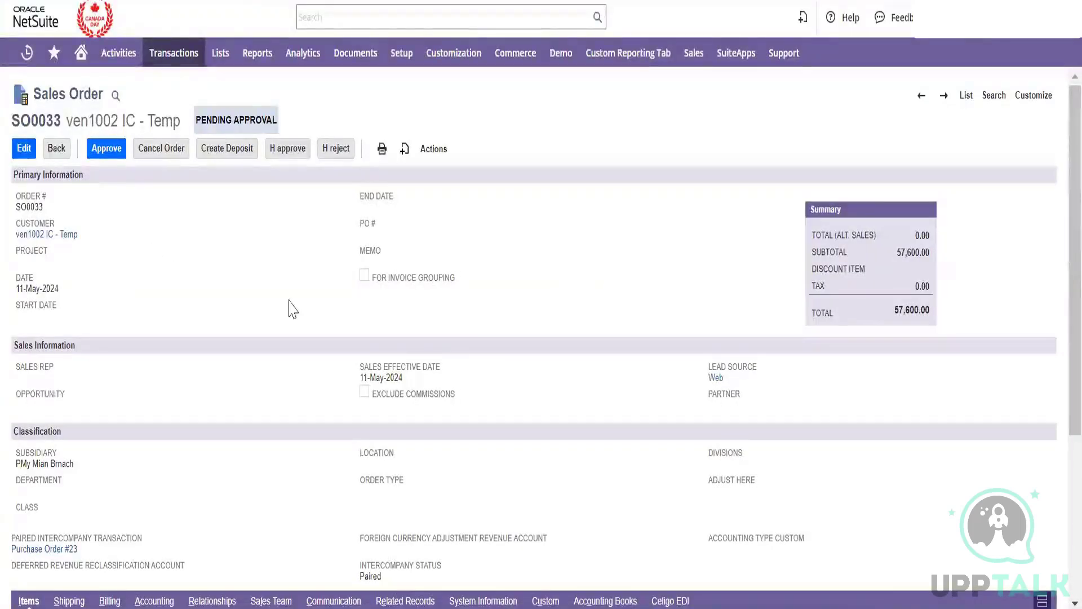
{"action": "scroll", "coordinate": [71, 231], "scroll_direction": "down", "scroll_amount": 1}
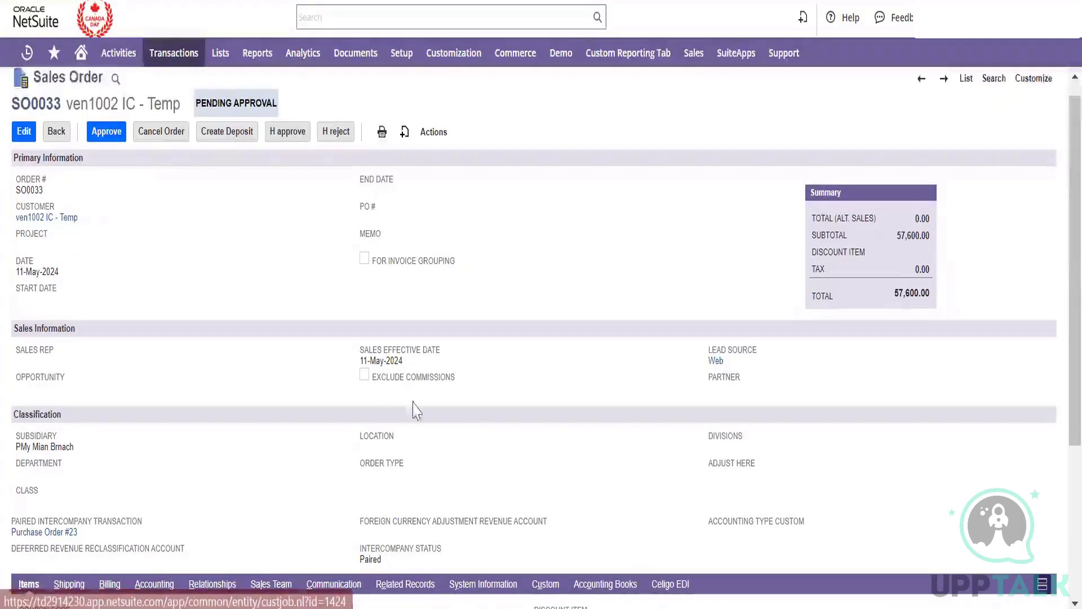
{"action": "scroll", "coordinate": [420, 476], "scroll_direction": "down", "scroll_amount": 3}
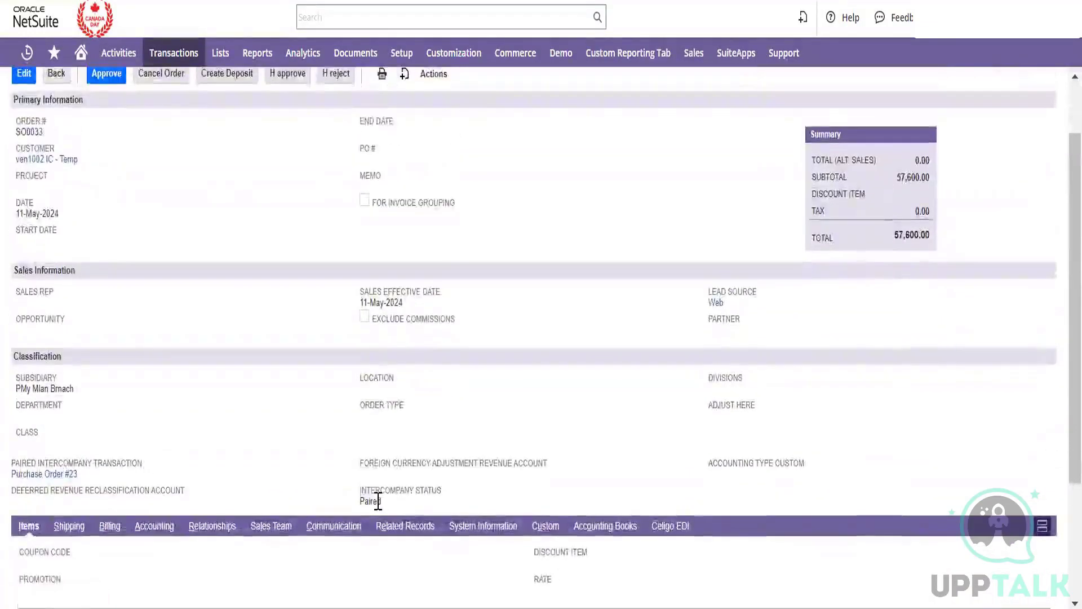
{"action": "double_click", "coordinate": [374, 500]}
{"action": "left_click", "coordinate": [315, 467]}
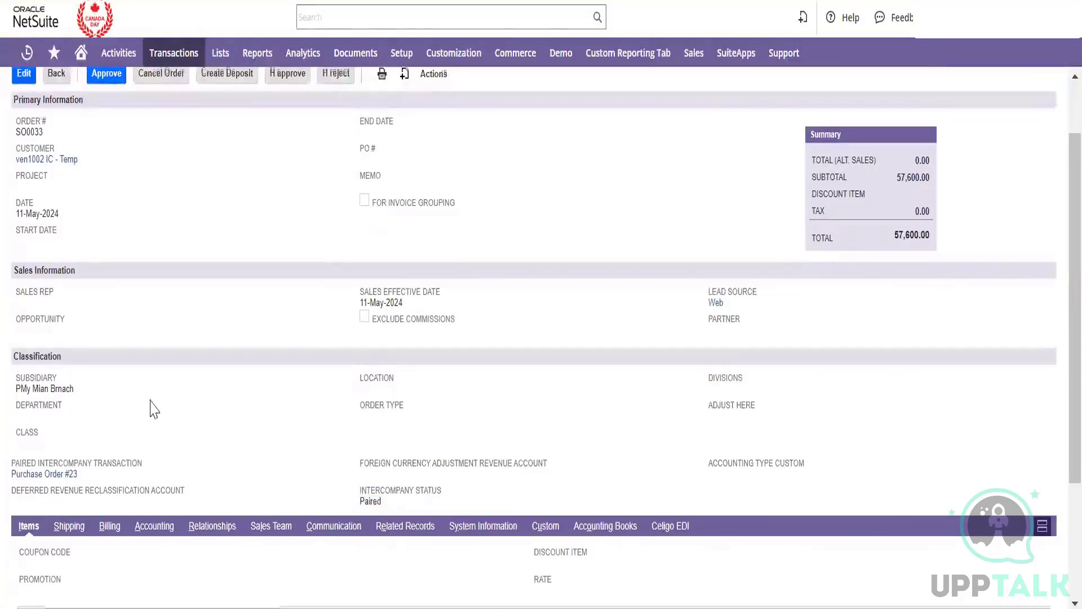
{"action": "scroll", "coordinate": [152, 405], "scroll_direction": "down", "scroll_amount": 3}
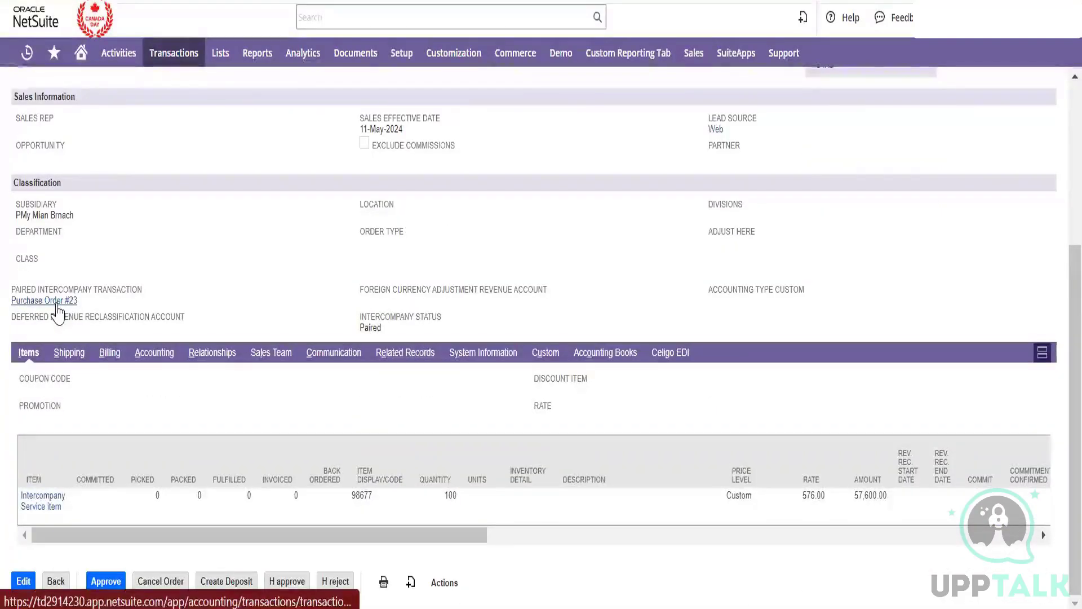
- Follow the sales order's paired intercompany transaction to the purchase order, check its number, and return to the sales order
{"action": "left_click", "coordinate": [58, 303]}
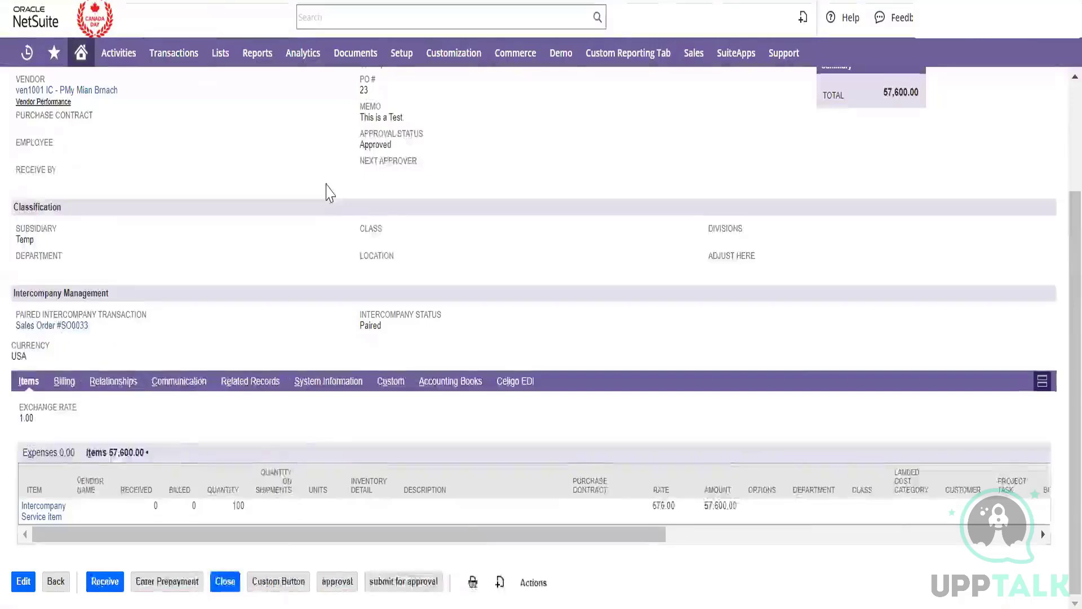
{"action": "scroll", "coordinate": [330, 190], "scroll_direction": "up", "scroll_amount": 3}
{"action": "double_click", "coordinate": [14, 115]}
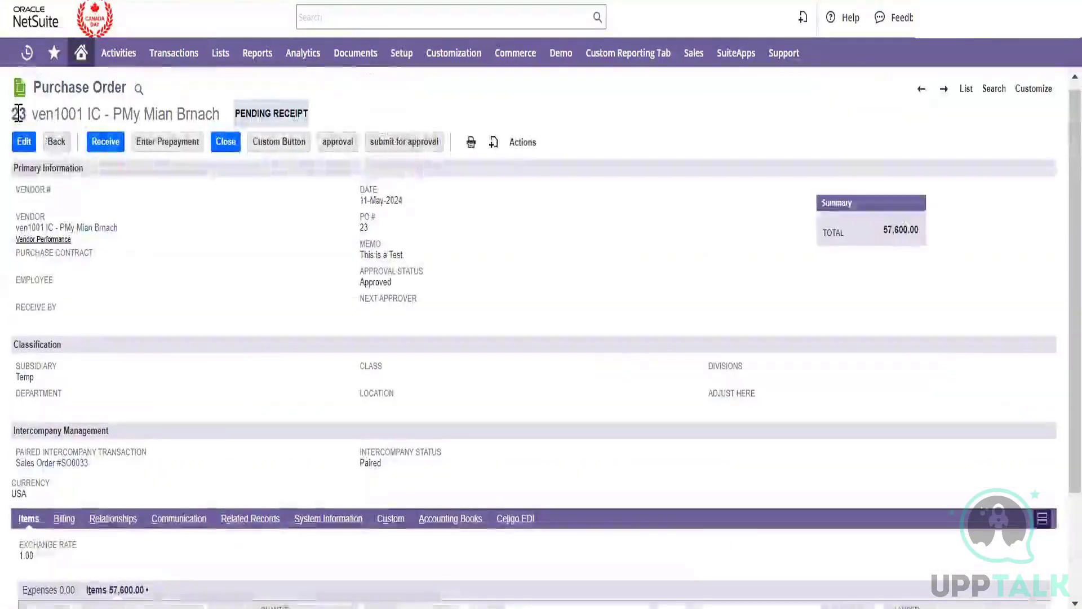
{"action": "key", "text": "alt+Left"}
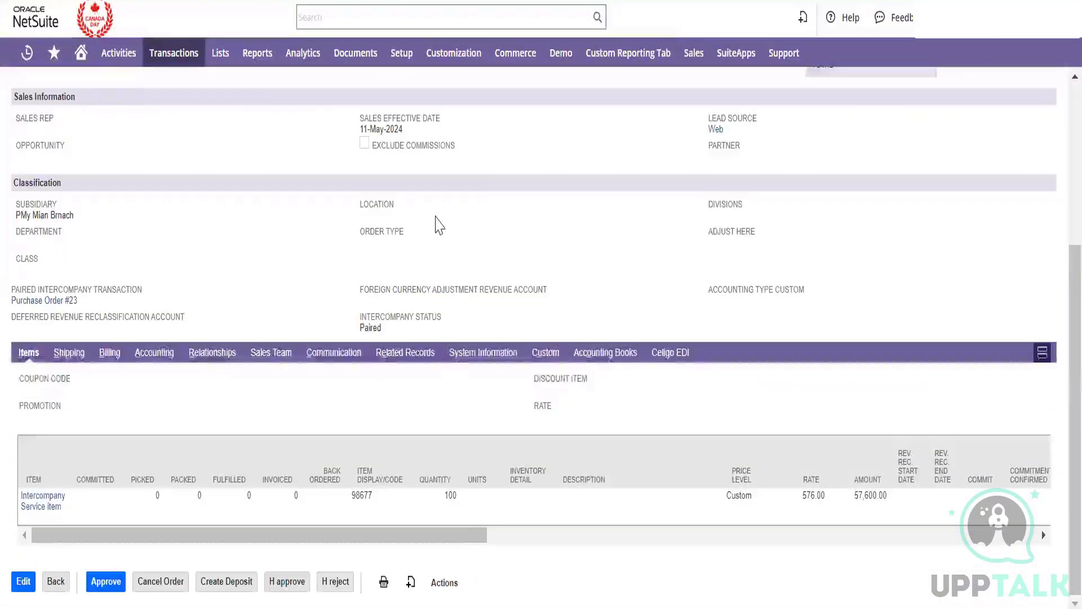
- Fulfill 100 units of Intercompany Service item on the paired sales order, and mark the saved fulfillment packed and shipped
{"action": "scroll", "coordinate": [256, 284], "scroll_direction": "up", "scroll_amount": 5}
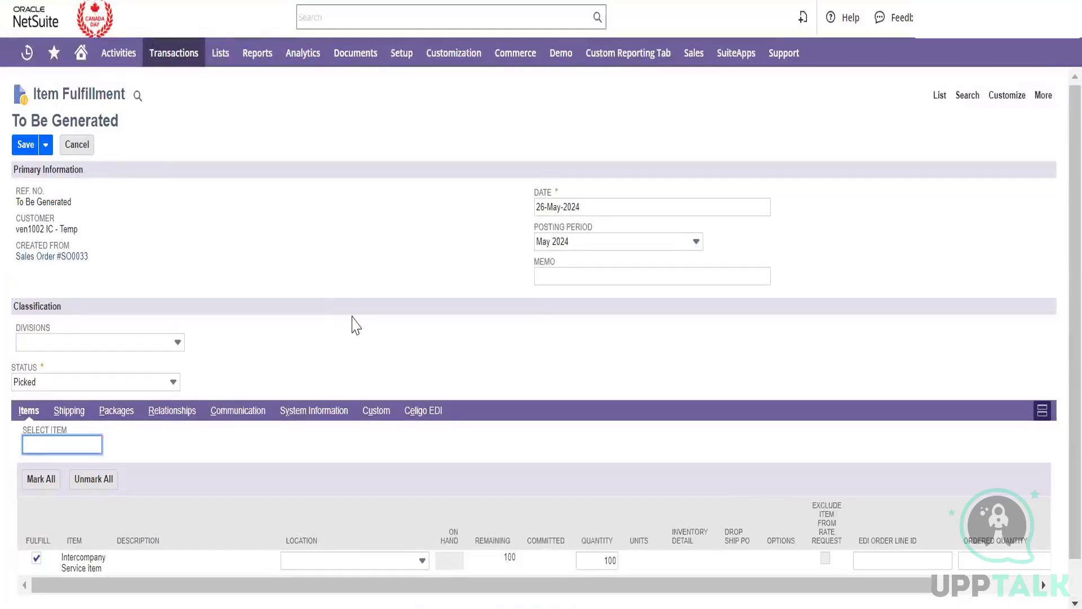
{"action": "left_click", "coordinate": [214, 290]}
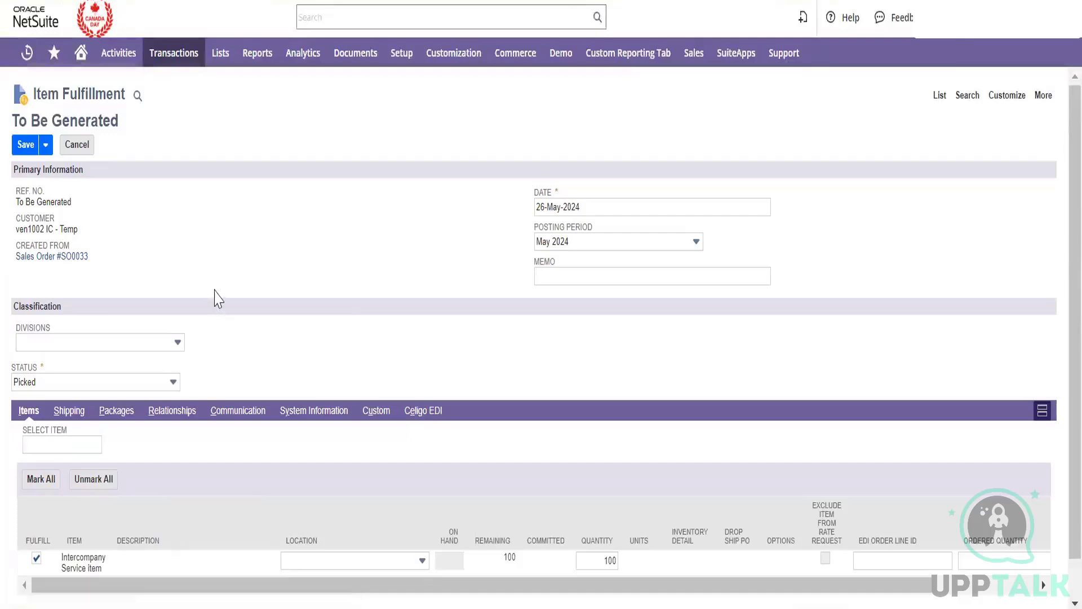
{"action": "left_click", "coordinate": [27, 144]}
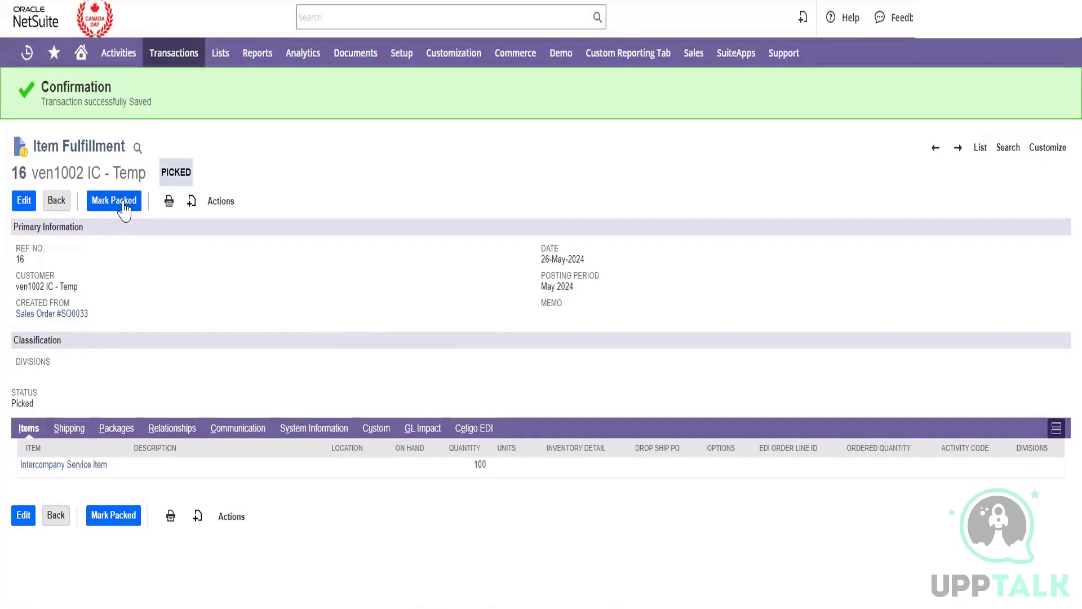
{"action": "left_click", "coordinate": [125, 208]}
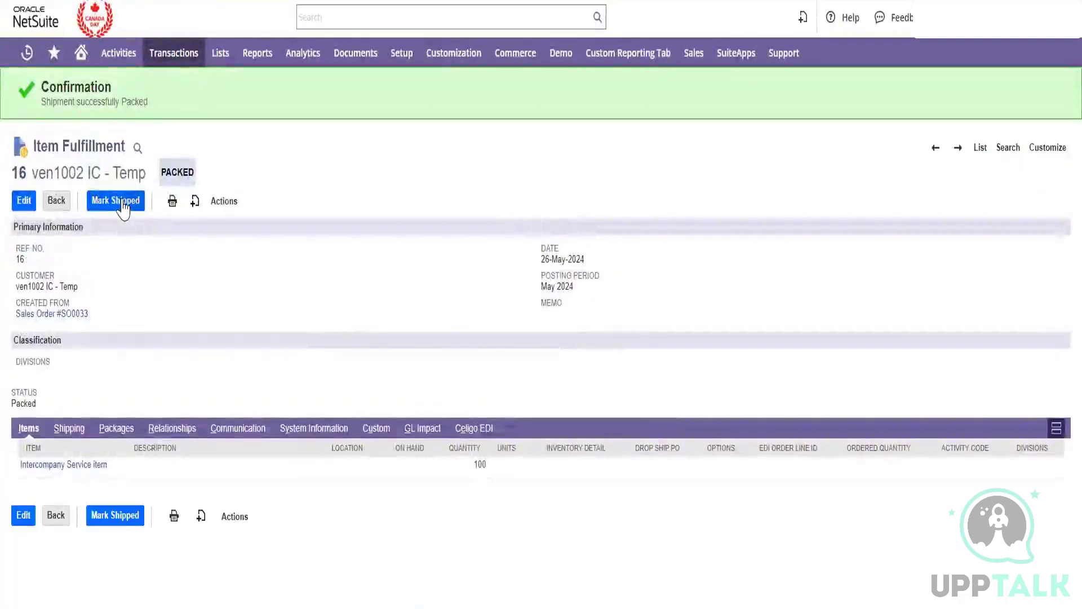
{"action": "left_click", "coordinate": [124, 203]}
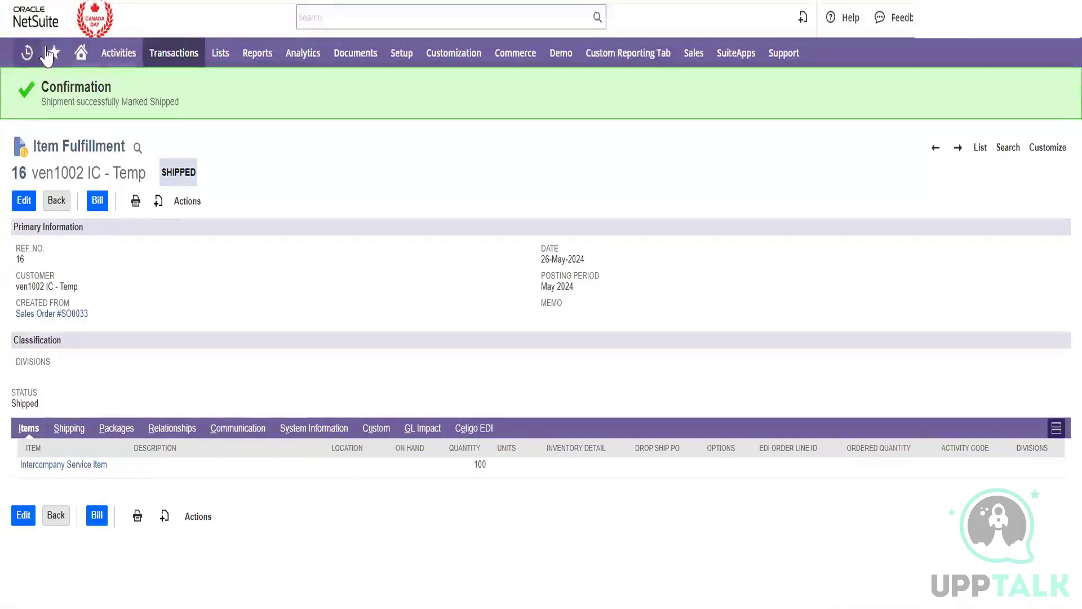
- Open the fulfilled sales order for ven1002 IC - Temp from the recent records in a new browser tab and start an invoice from it
{"action": "mouse_move", "coordinate": [50, 56]}
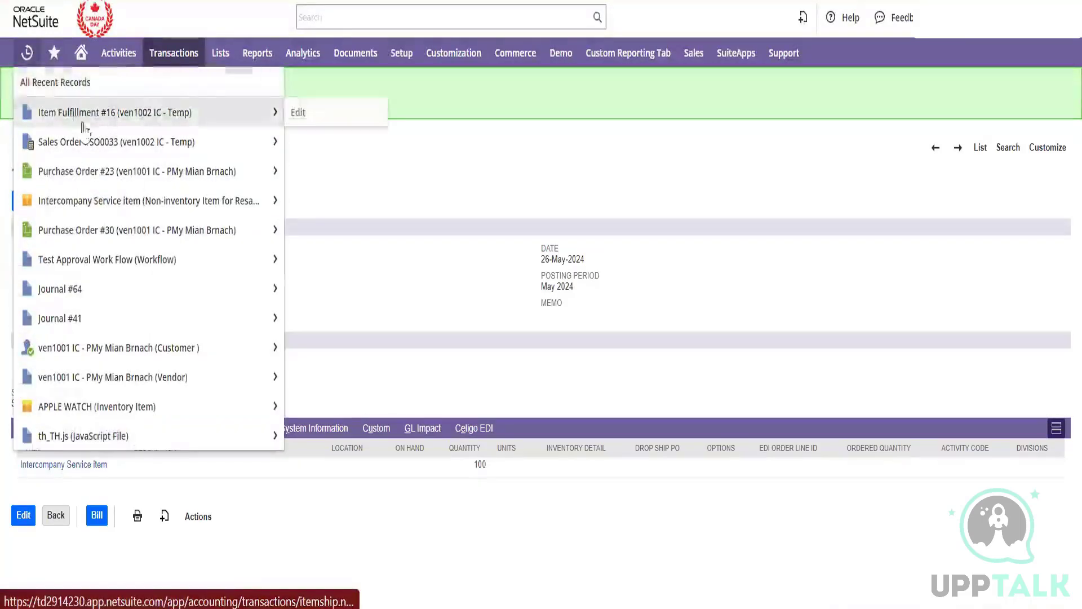
{"action": "right_click", "coordinate": [94, 141]}
{"action": "left_click", "coordinate": [121, 159]}
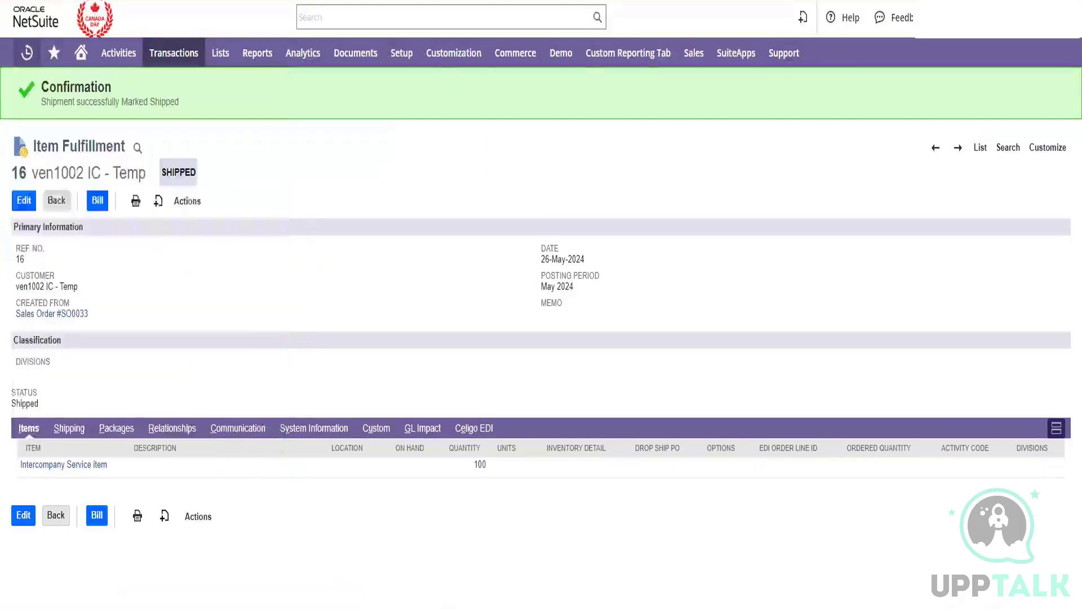
{"action": "mouse_move", "coordinate": [515, 52]}
{"action": "left_click", "coordinate": [524, 1]}
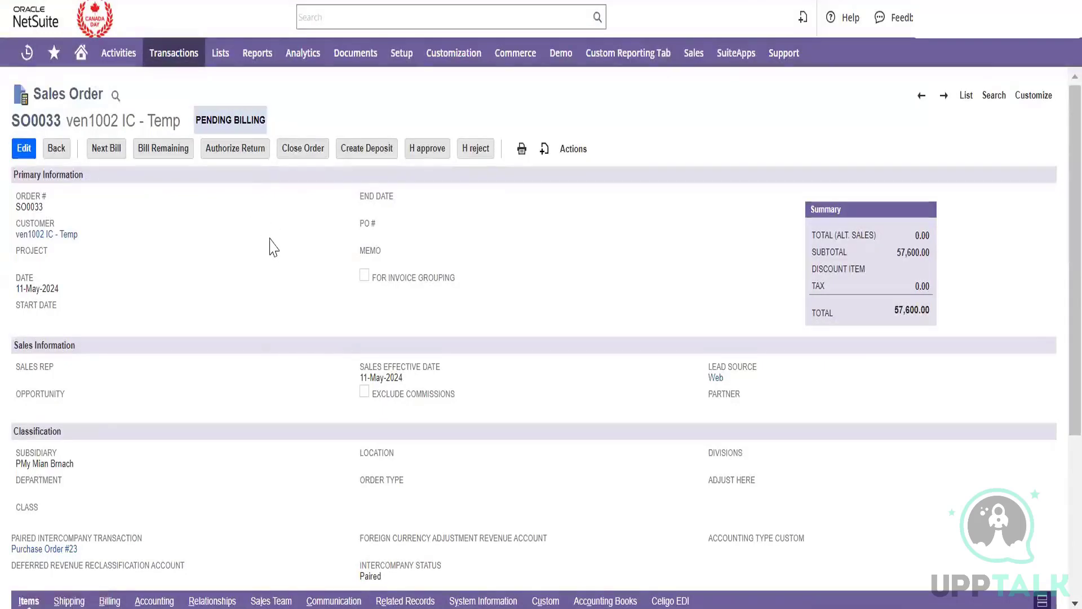
{"action": "scroll", "coordinate": [273, 246], "scroll_direction": "down", "scroll_amount": 3}
{"action": "scroll", "coordinate": [273, 246], "scroll_direction": "up", "scroll_amount": 3}
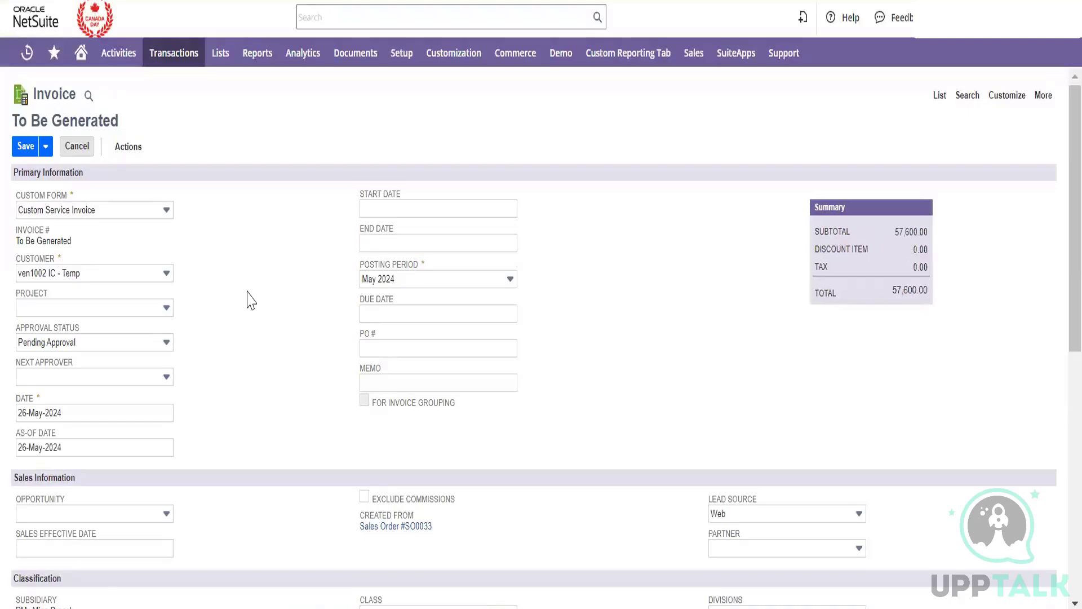
- Try to save the new invoice, dismiss the missing-value notice, and enter Hi in the required Rich Text field
{"action": "left_click", "coordinate": [26, 155]}
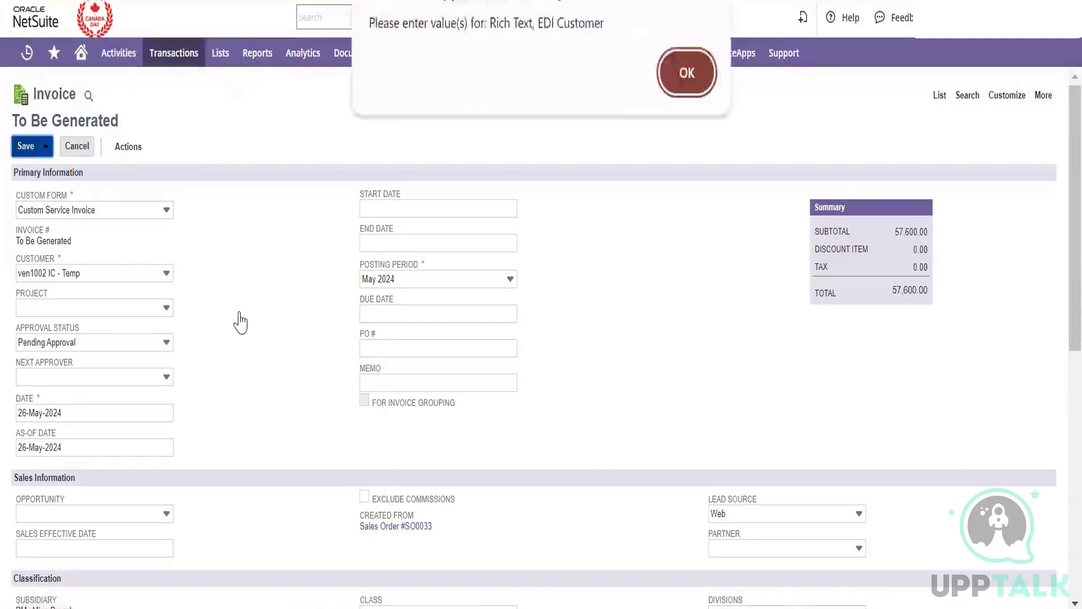
{"action": "left_click", "coordinate": [675, 87]}
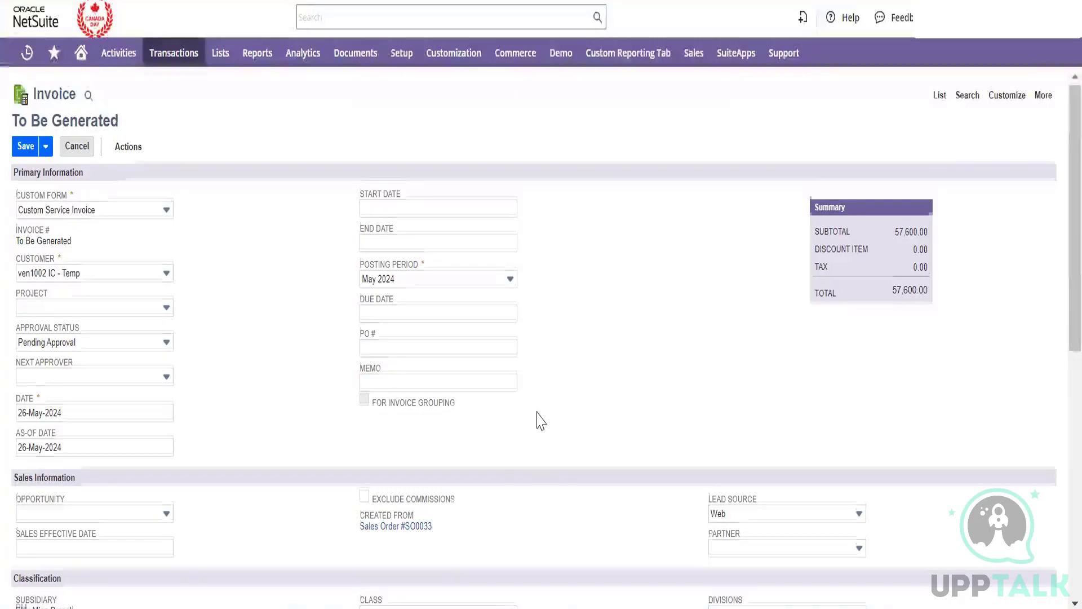
{"action": "scroll", "coordinate": [536, 418], "scroll_direction": "down", "scroll_amount": 5}
{"action": "scroll", "coordinate": [537, 417], "scroll_direction": "up", "scroll_amount": 4}
{"action": "scroll", "coordinate": [537, 420], "scroll_direction": "down", "scroll_amount": 8}
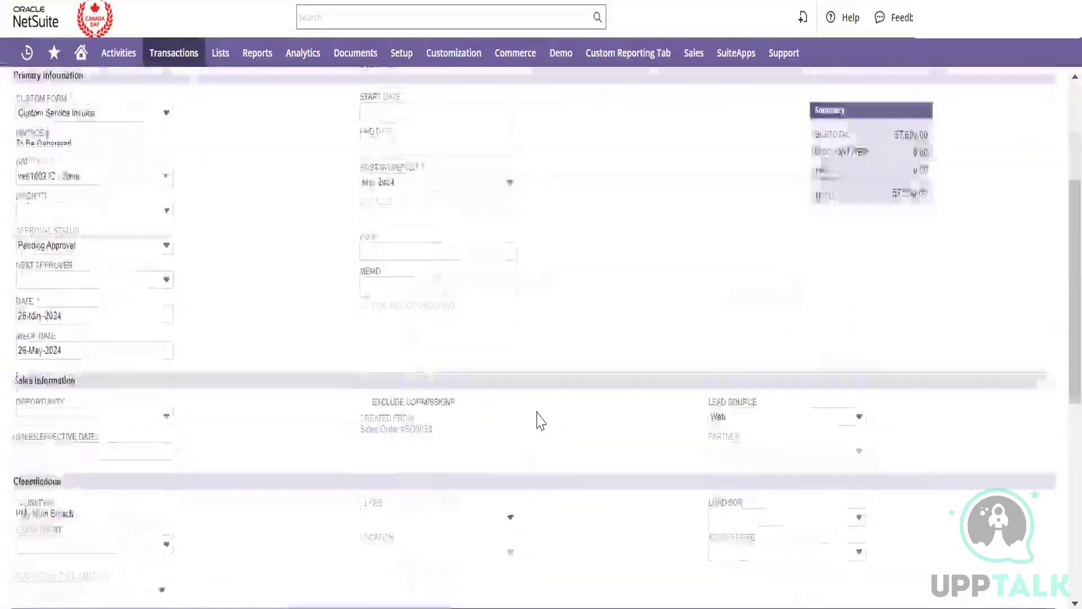
{"action": "scroll", "coordinate": [537, 420], "scroll_direction": "up", "scroll_amount": 3}
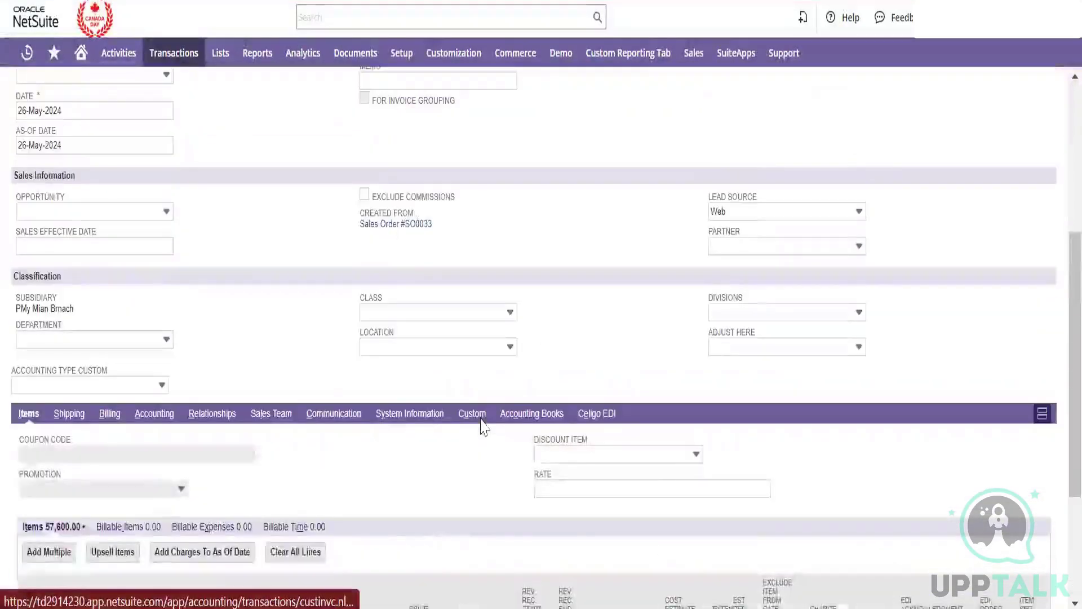
{"action": "left_click", "coordinate": [472, 412]}
{"action": "left_click", "coordinate": [767, 522]}
{"action": "type", "text": "Hi"}
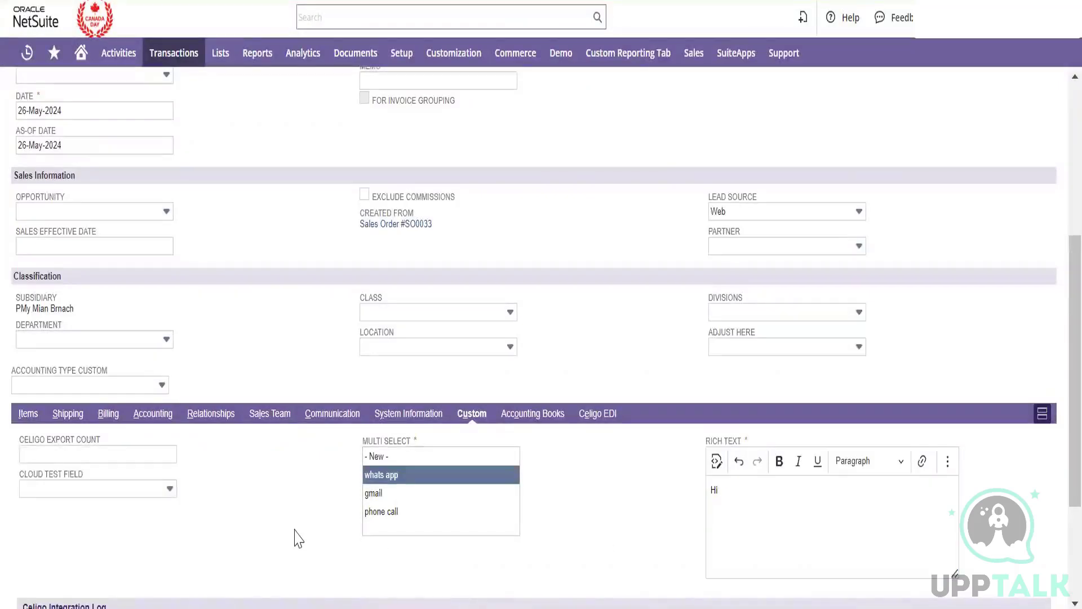
{"action": "scroll", "coordinate": [298, 538], "scroll_direction": "down", "scroll_amount": 2}
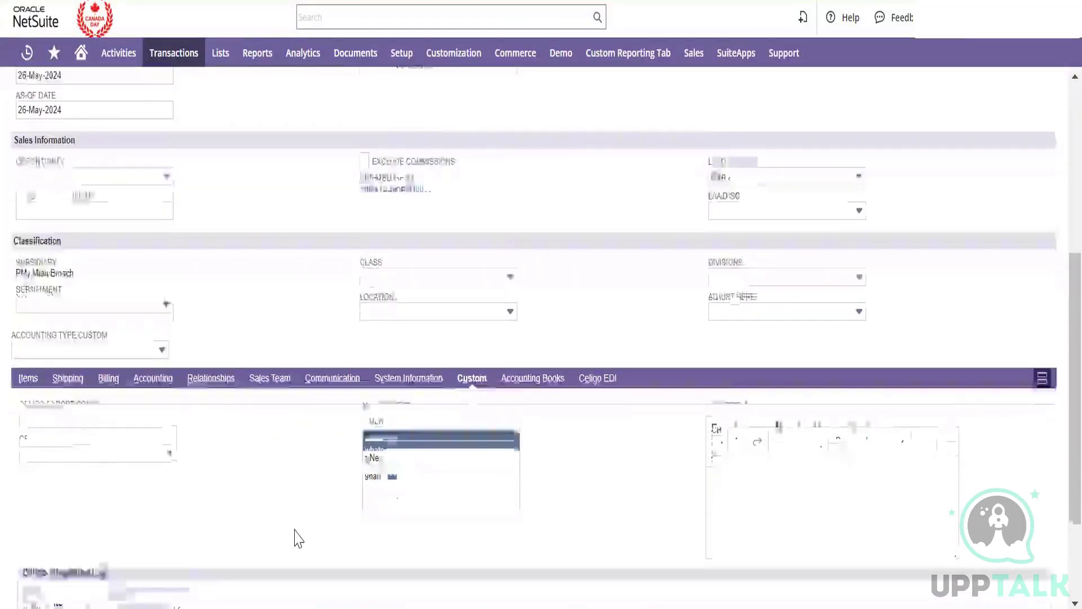
{"action": "scroll", "coordinate": [298, 538], "scroll_direction": "up", "scroll_amount": 7}
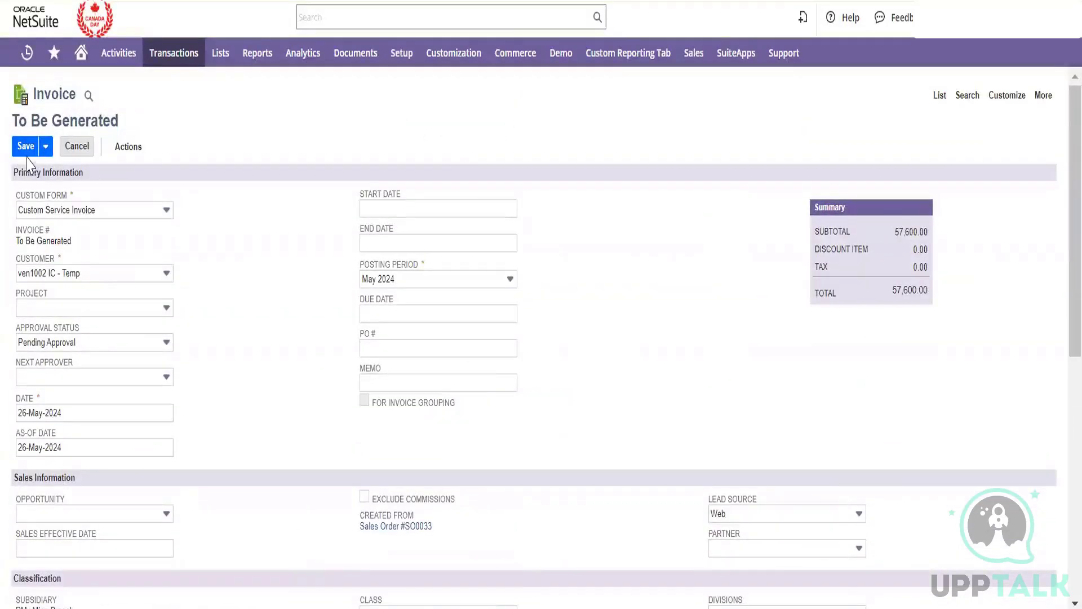
- Retry saving the invoice, set the required EDI Customer field to Test, and save the invoice
{"action": "left_click", "coordinate": [25, 146]}
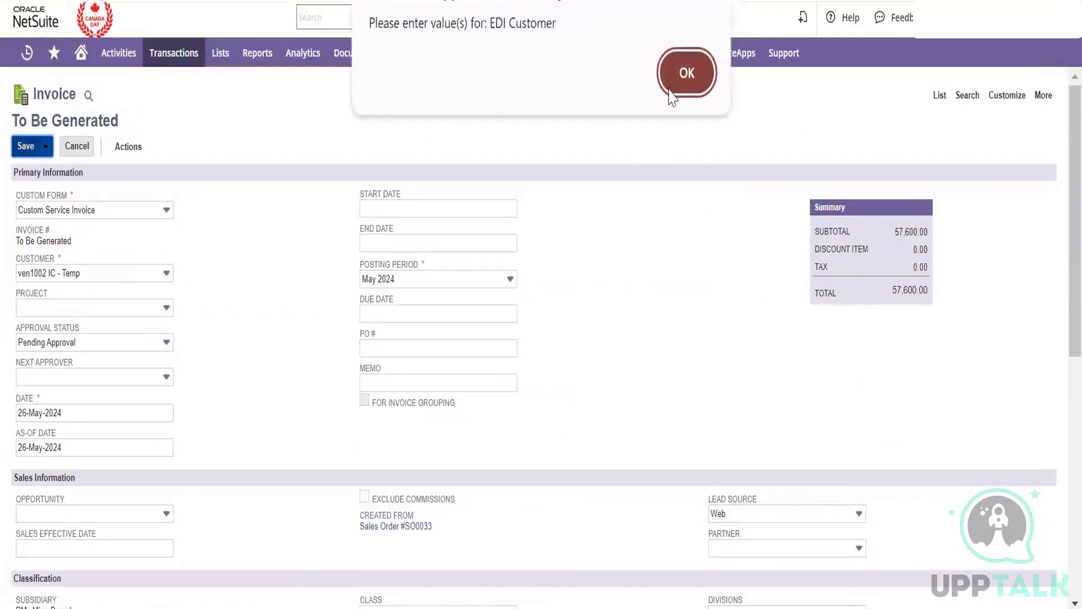
{"action": "left_click", "coordinate": [686, 71]}
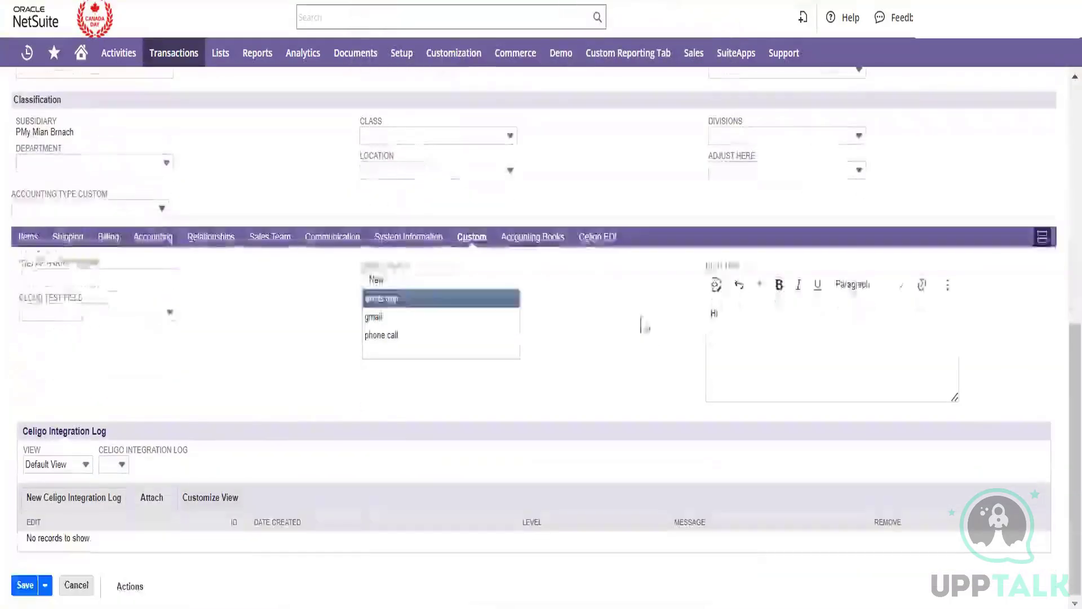
{"action": "left_click", "coordinate": [598, 242]}
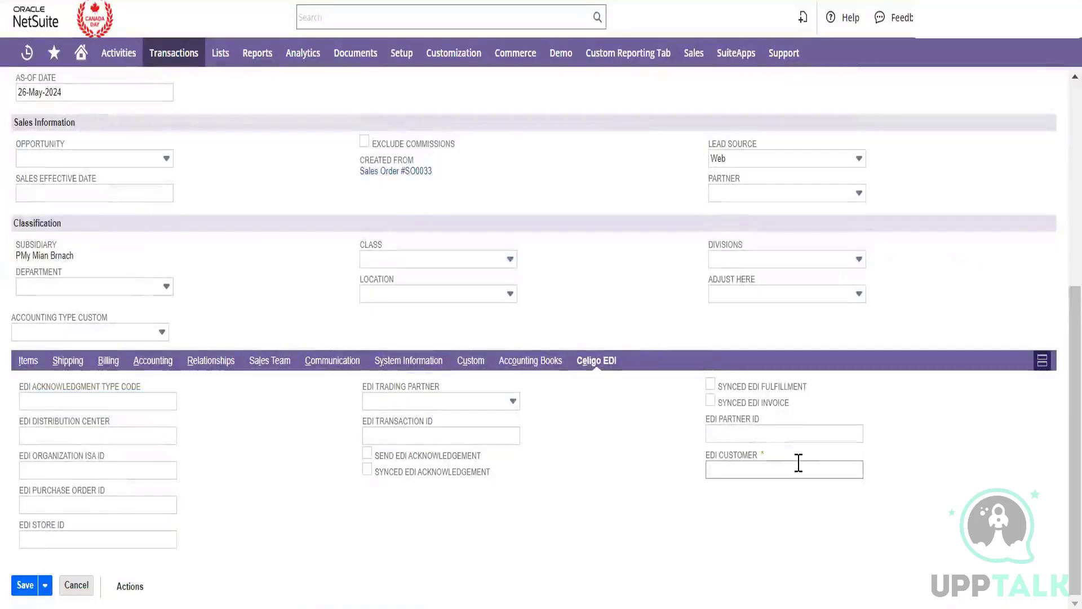
{"action": "left_click", "coordinate": [798, 462]}
{"action": "type", "text": "Test"}
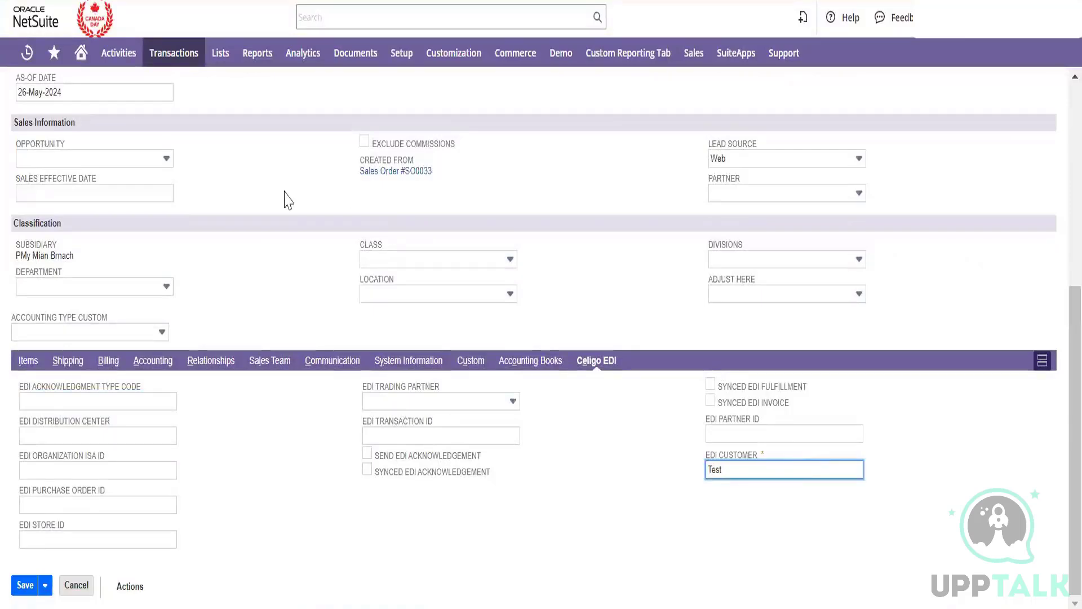
{"action": "left_click", "coordinate": [308, 296]}
{"action": "scroll", "coordinate": [62, 157], "scroll_direction": "up", "scroll_amount": 6}
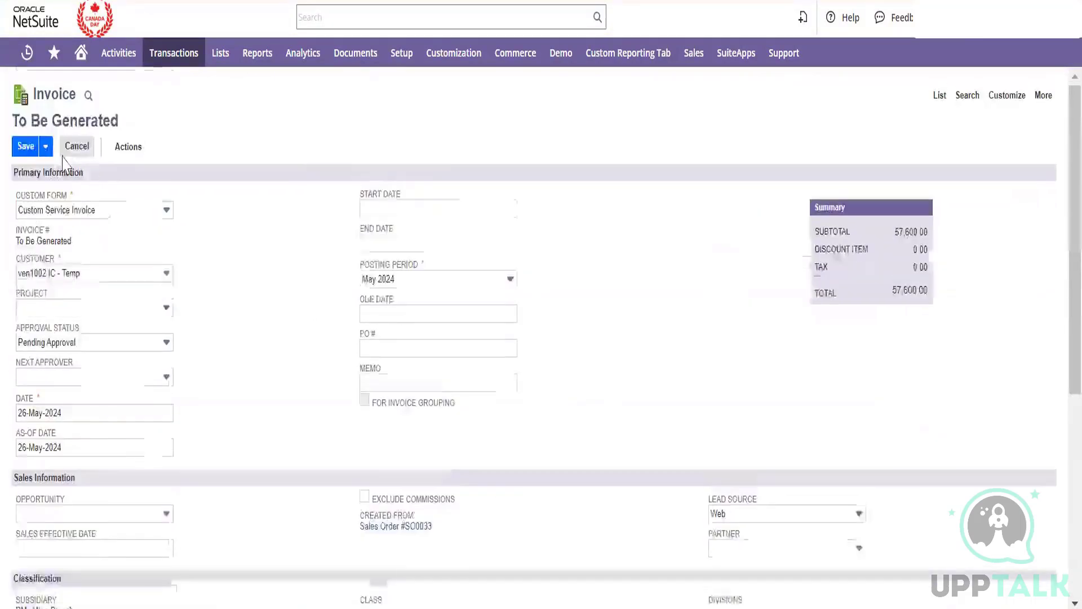
{"action": "left_click", "coordinate": [23, 155]}
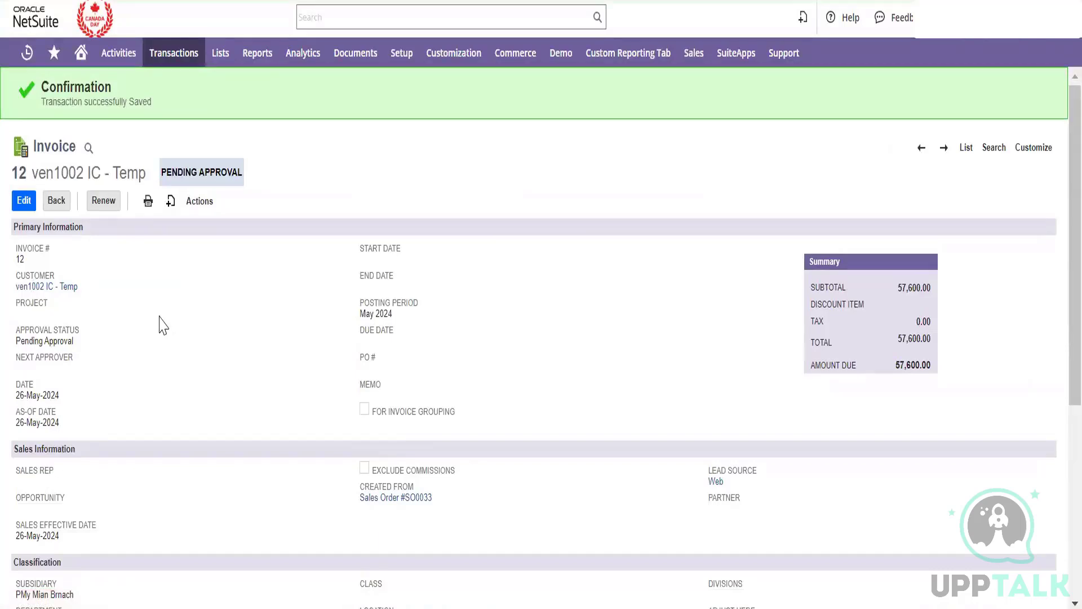
- Edit the saved invoice, set its approval status to Approved, and save it
{"action": "left_click", "coordinate": [27, 201]}
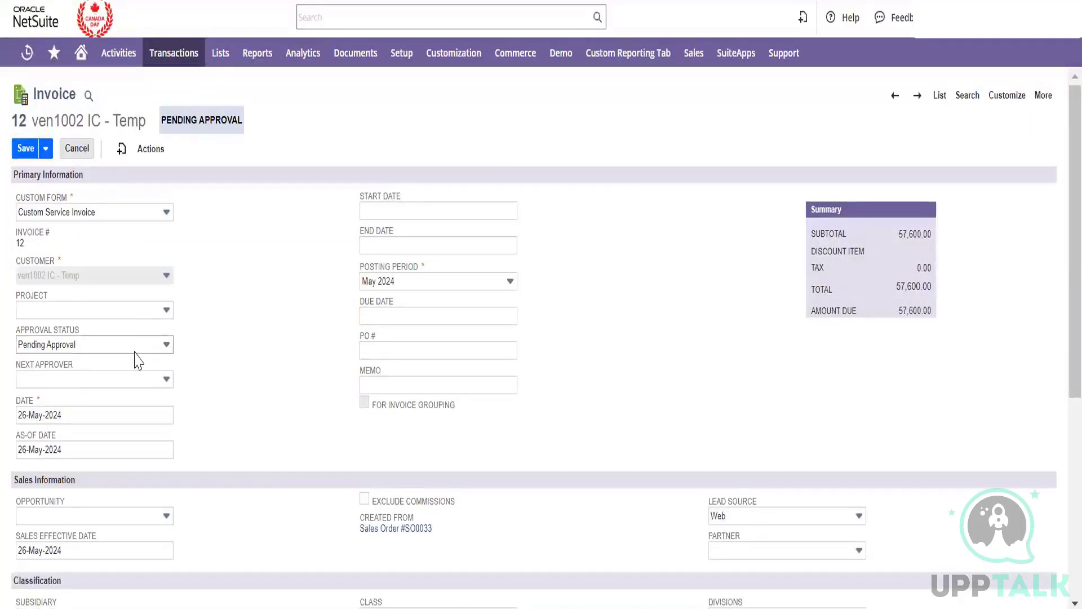
{"action": "left_click", "coordinate": [135, 349]}
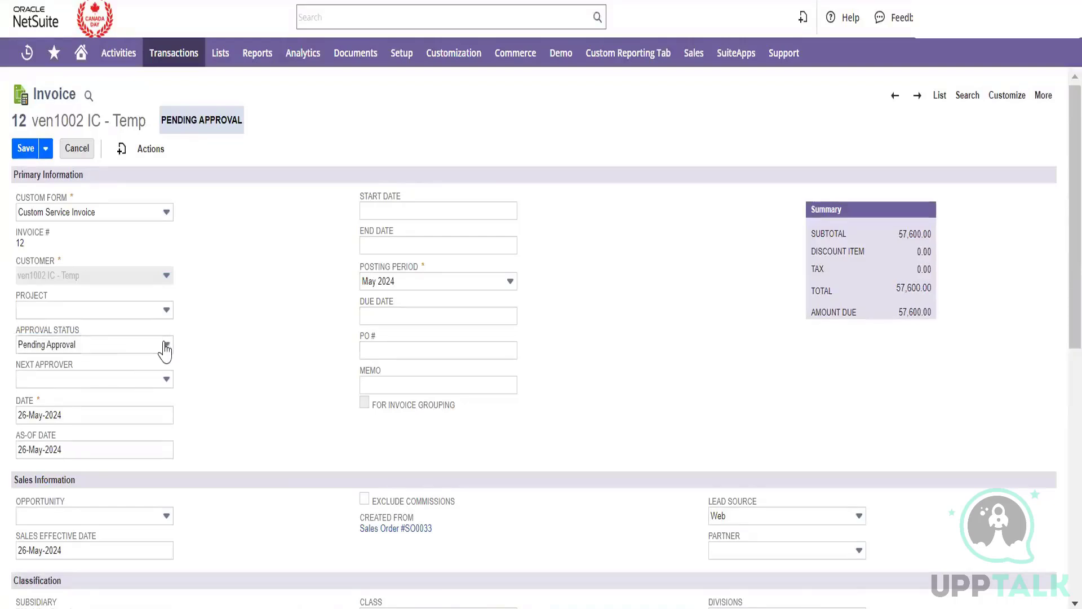
{"action": "left_click", "coordinate": [164, 346]}
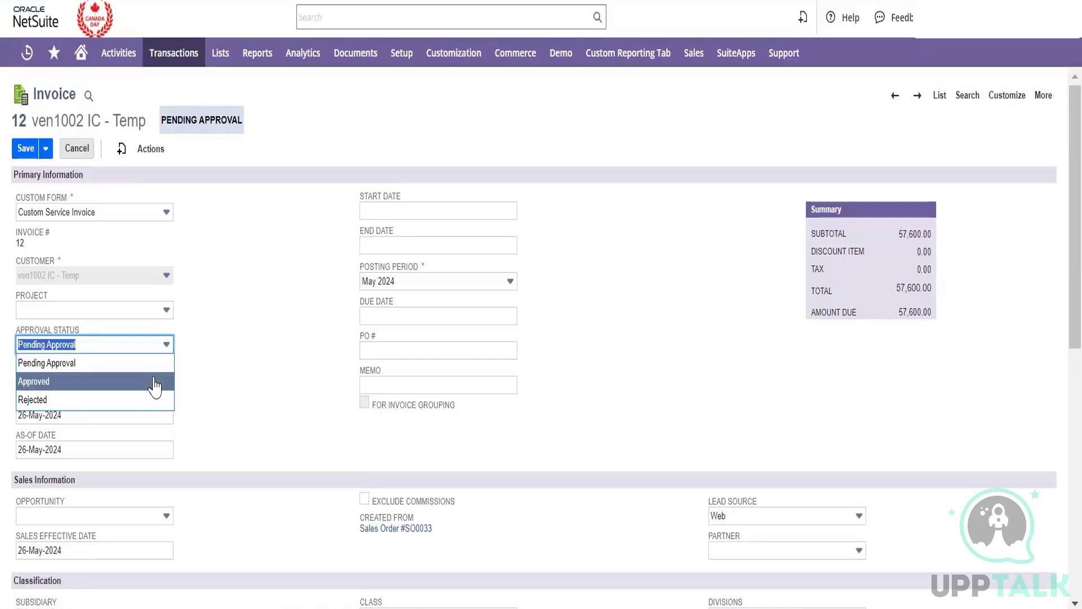
{"action": "left_click", "coordinate": [155, 382]}
{"action": "left_click", "coordinate": [26, 151]}
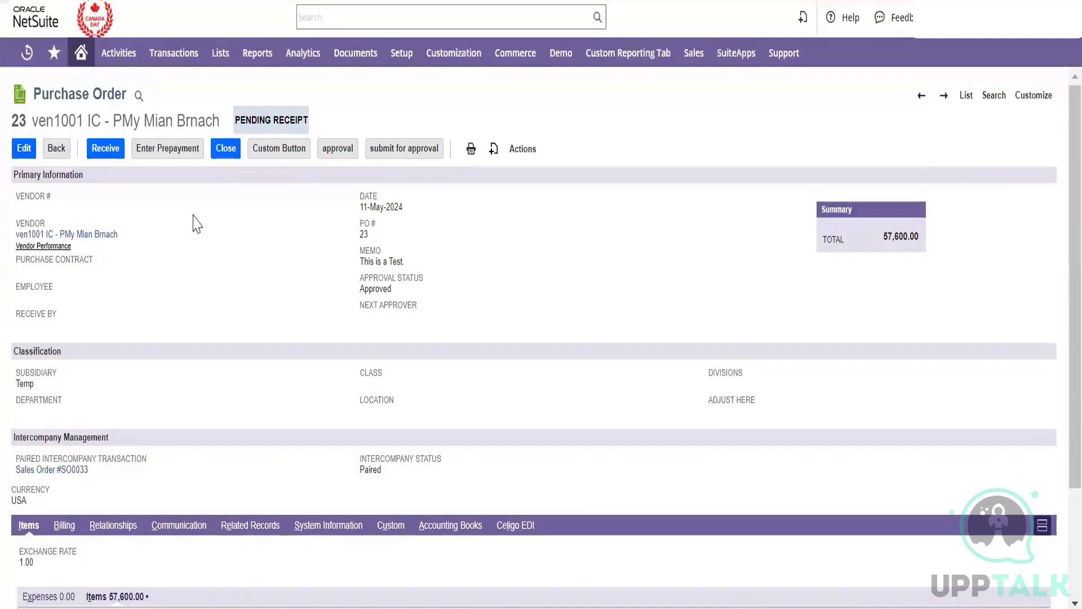
- Review the item line of the paired purchase order for ven1001 IC - PMy Mian Brnach and start an item receipt from it
{"action": "scroll", "coordinate": [196, 224], "scroll_direction": "down", "scroll_amount": 3}
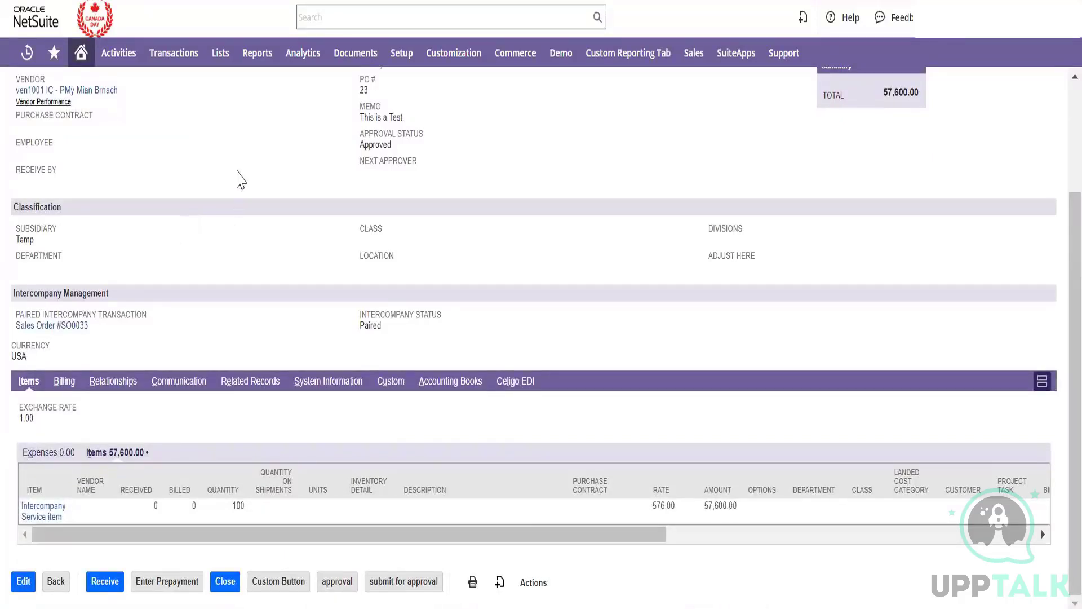
{"action": "scroll", "coordinate": [228, 229], "scroll_direction": "up", "scroll_amount": 1}
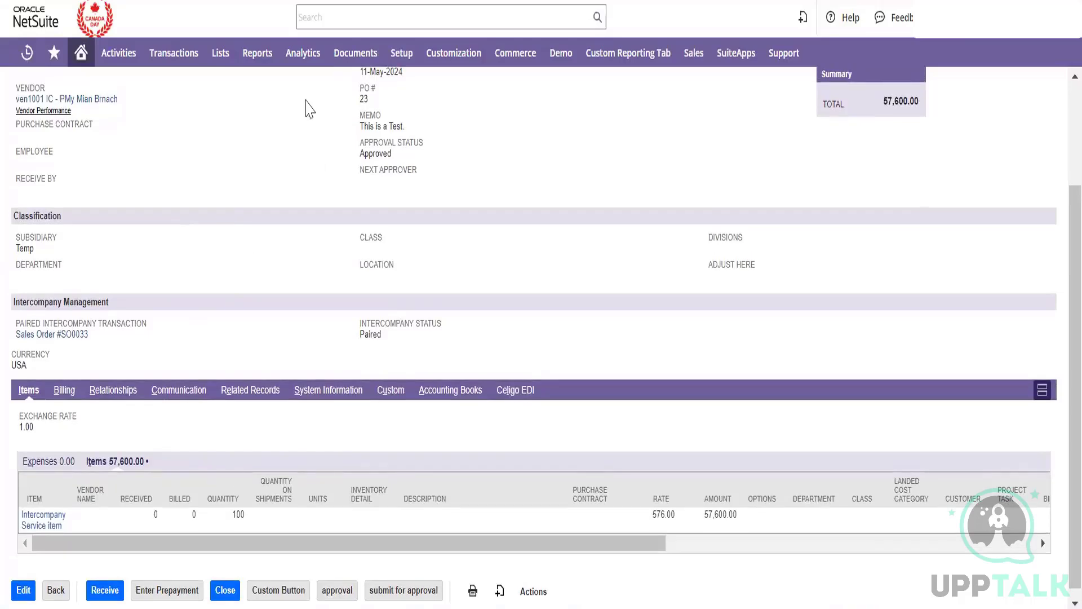
{"action": "scroll", "coordinate": [307, 107], "scroll_direction": "up", "scroll_amount": 3}
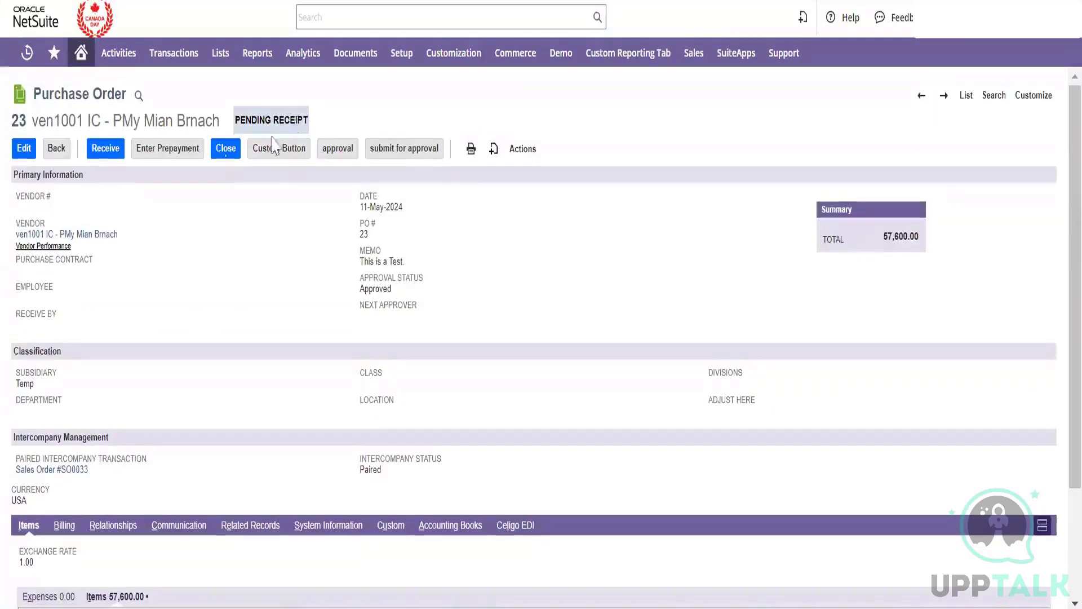
{"action": "left_click", "coordinate": [113, 153]}
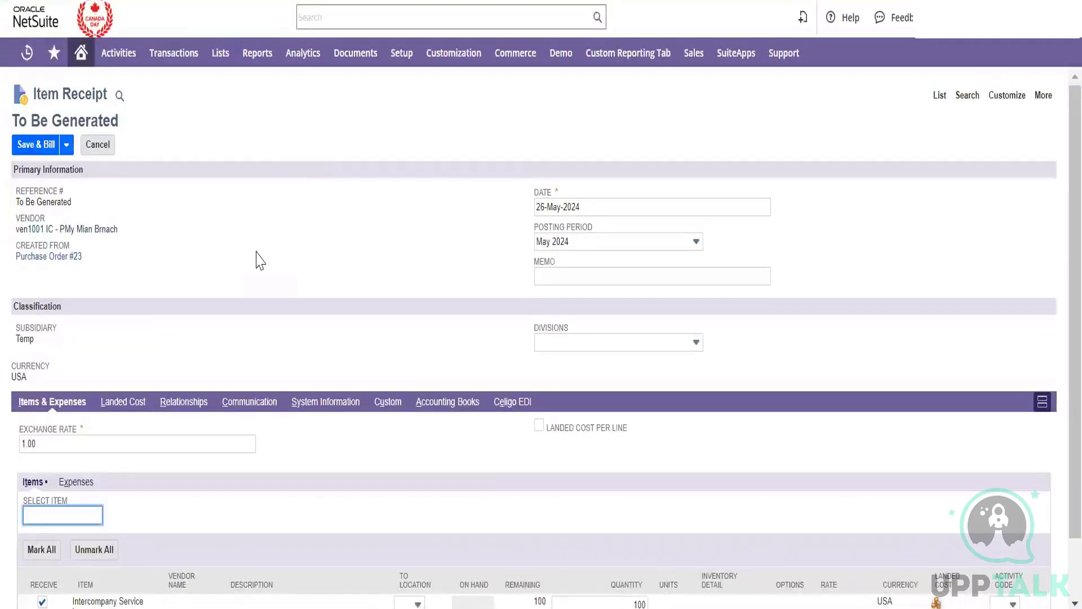
- Try to save and bill the item receipt, examine the resulting SuiteScript notice, and return to the receipt form
{"action": "left_click", "coordinate": [38, 148]}
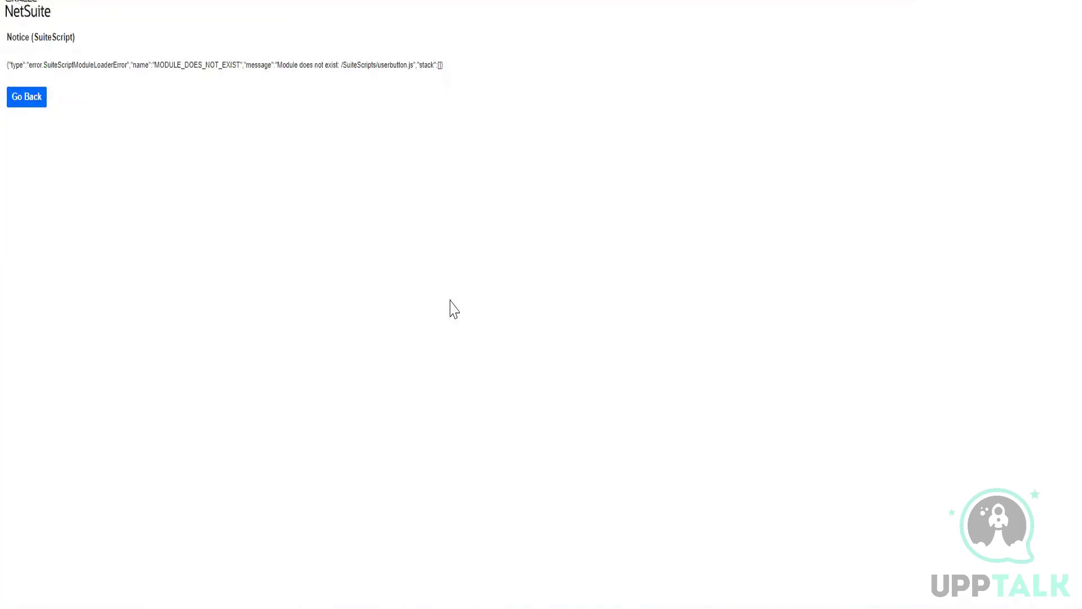
{"action": "triple_click", "coordinate": [197, 65]}
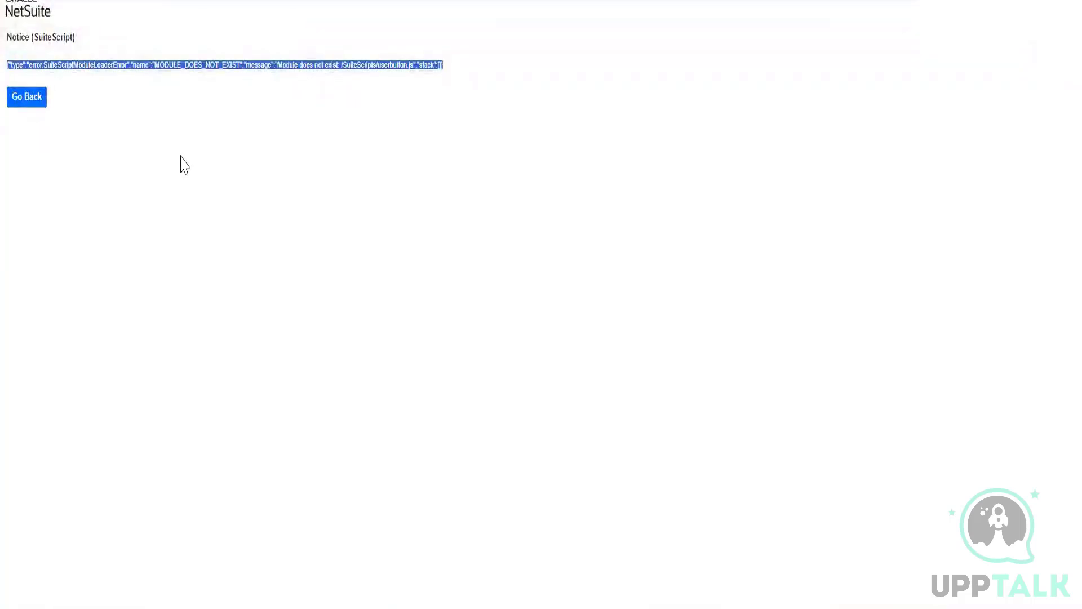
{"action": "left_click", "coordinate": [35, 102]}
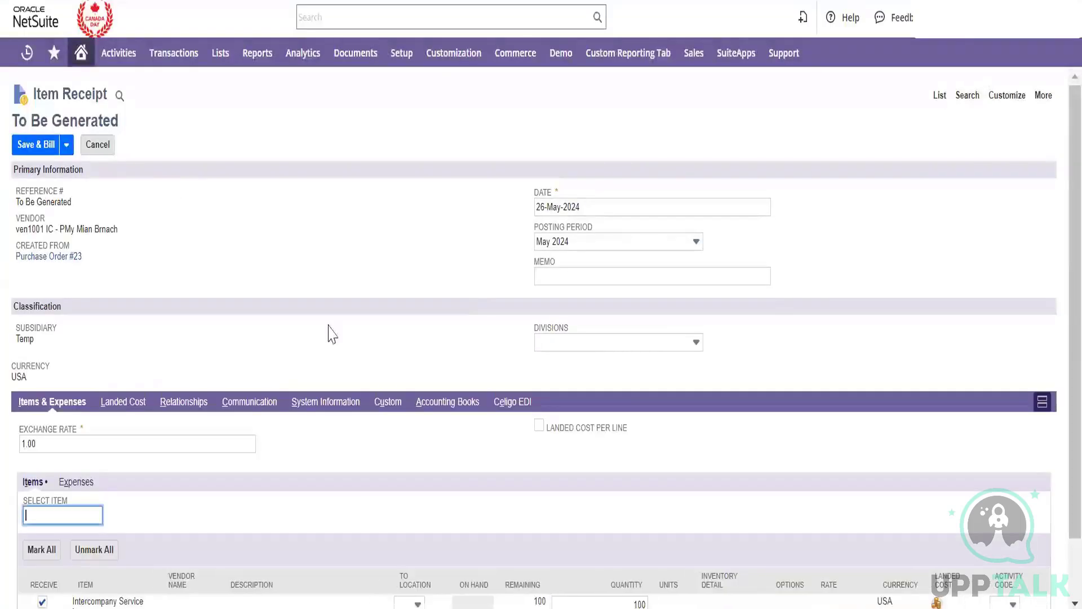
- Check the To Location choices for the Intercompany Service item line and review the item receipt's header fields
{"action": "scroll", "coordinate": [386, 383], "scroll_direction": "down", "scroll_amount": 2}
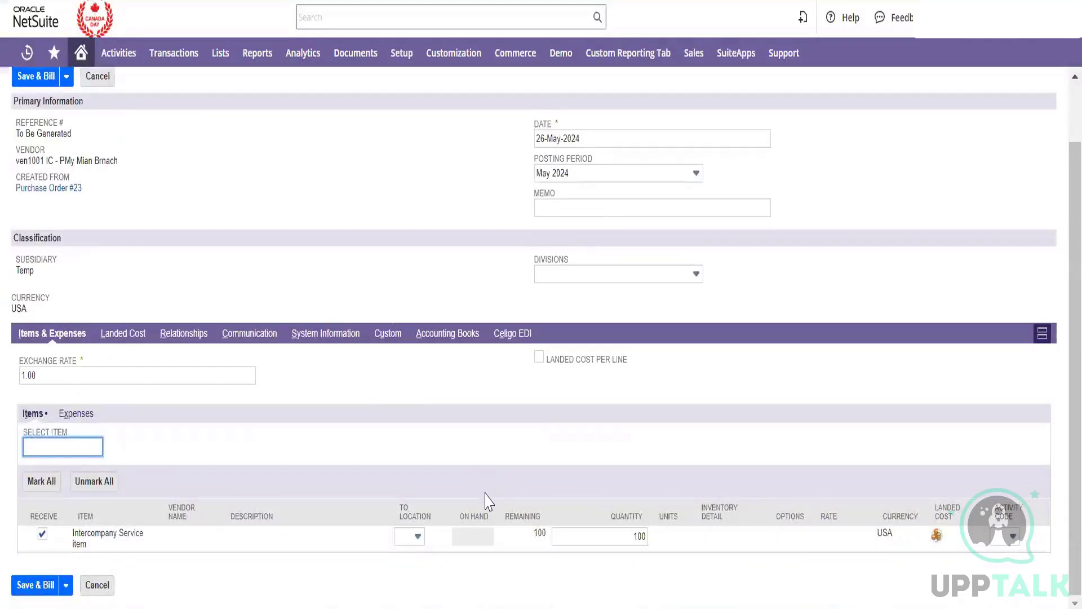
{"action": "left_click", "coordinate": [417, 538]}
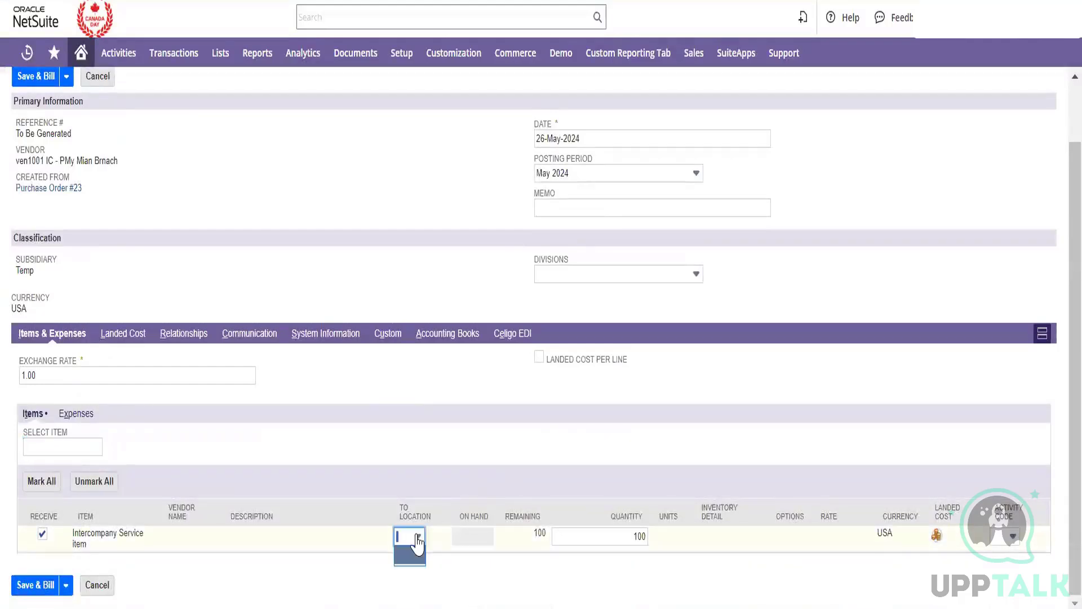
{"action": "left_click", "coordinate": [426, 274]}
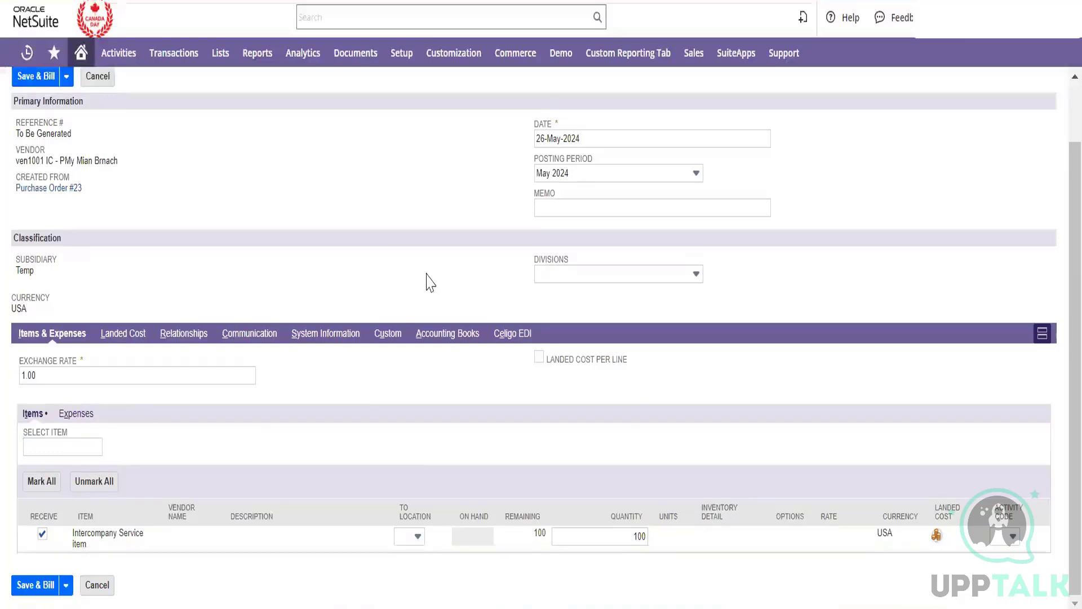
{"action": "scroll", "coordinate": [427, 280], "scroll_direction": "up", "scroll_amount": 2}
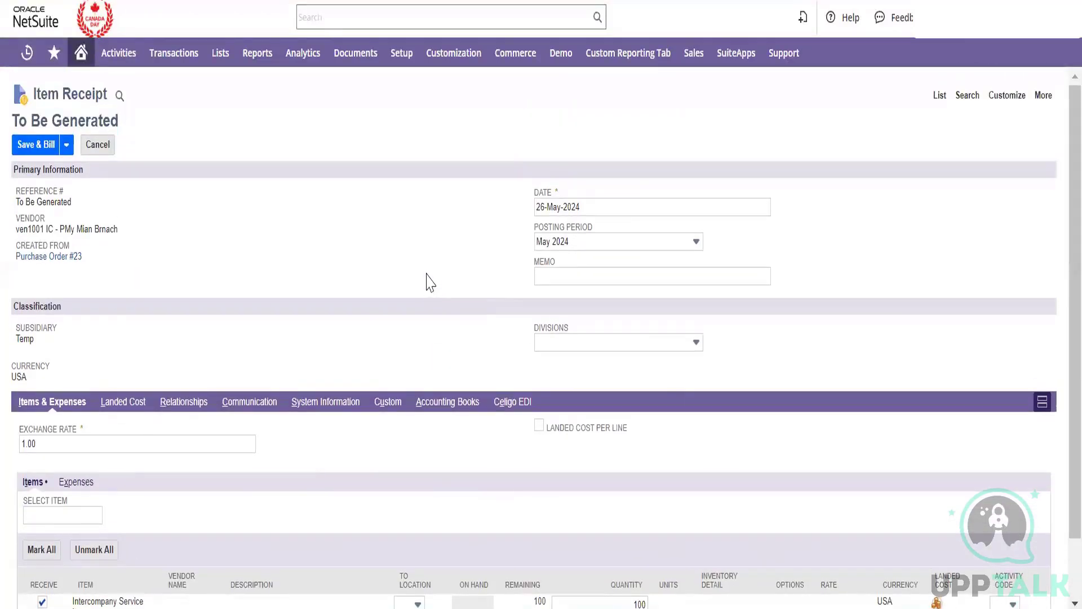
{"action": "scroll", "coordinate": [430, 282], "scroll_direction": "down", "scroll_amount": 2}
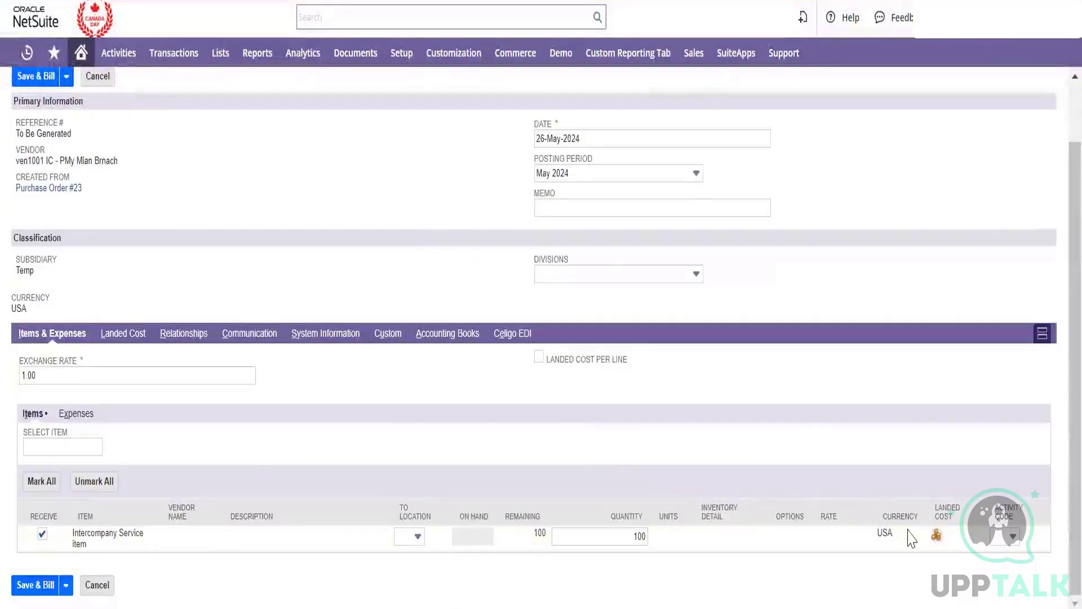
{"action": "scroll", "coordinate": [392, 259], "scroll_direction": "up", "scroll_amount": 2}
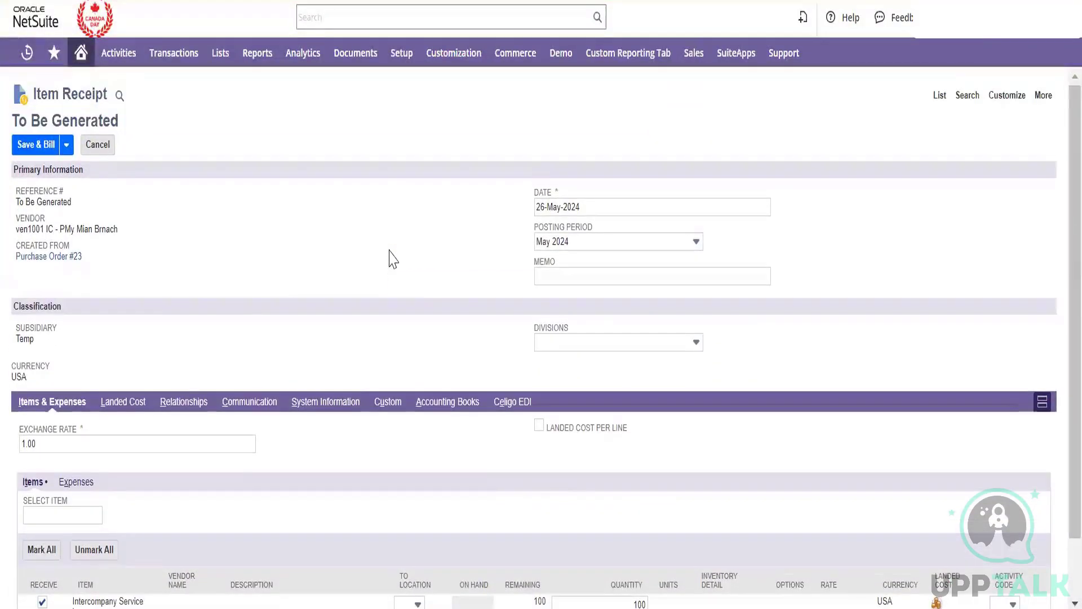
- Open the company Locations list in a new browser tab and start customizing its default view
{"action": "mouse_move", "coordinate": [409, 62]}
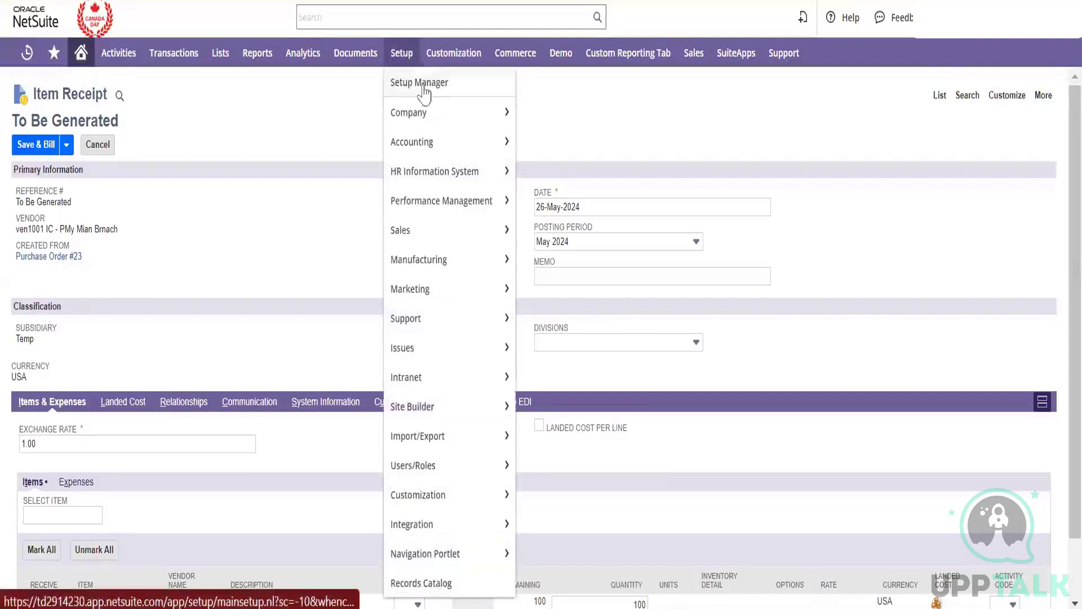
{"action": "mouse_move", "coordinate": [425, 112]}
{"action": "scroll", "coordinate": [589, 174], "scroll_direction": "down", "scroll_amount": 5}
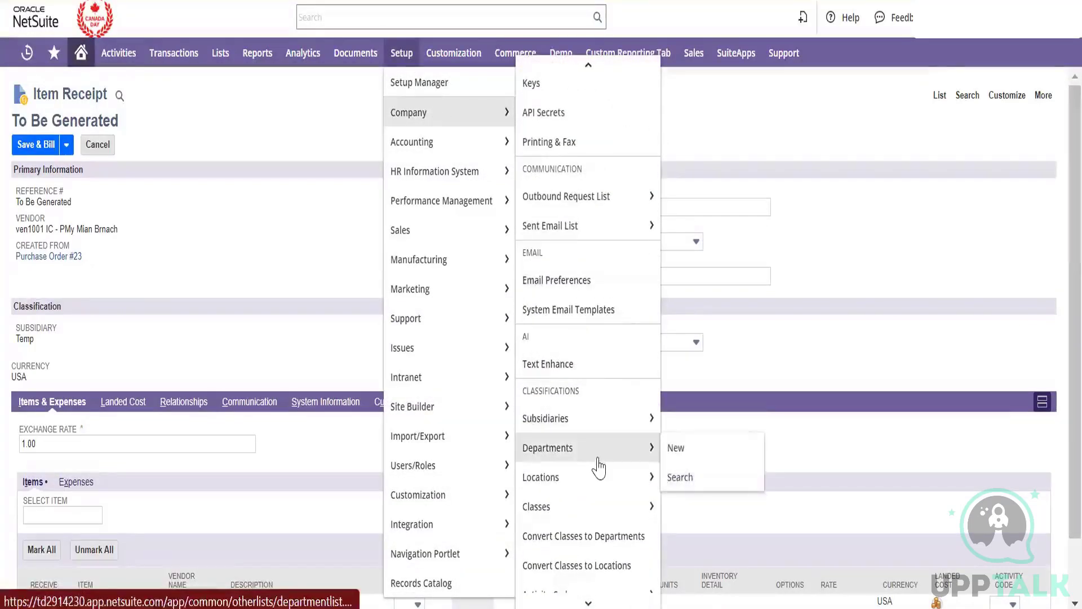
{"action": "right_click", "coordinate": [596, 468]}
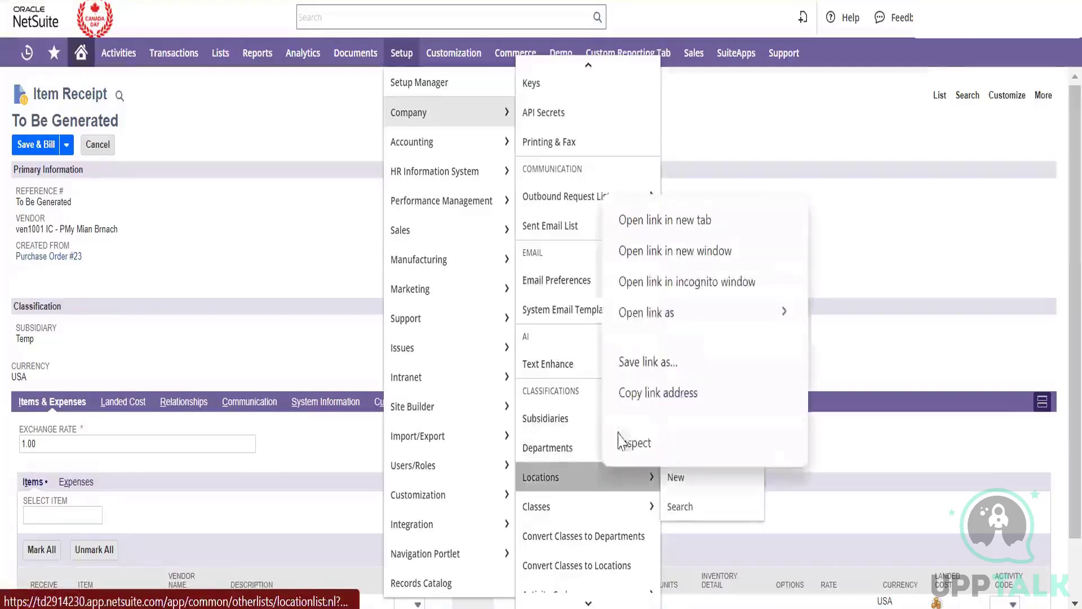
{"action": "left_click", "coordinate": [708, 224]}
{"action": "left_click", "coordinate": [649, 1]}
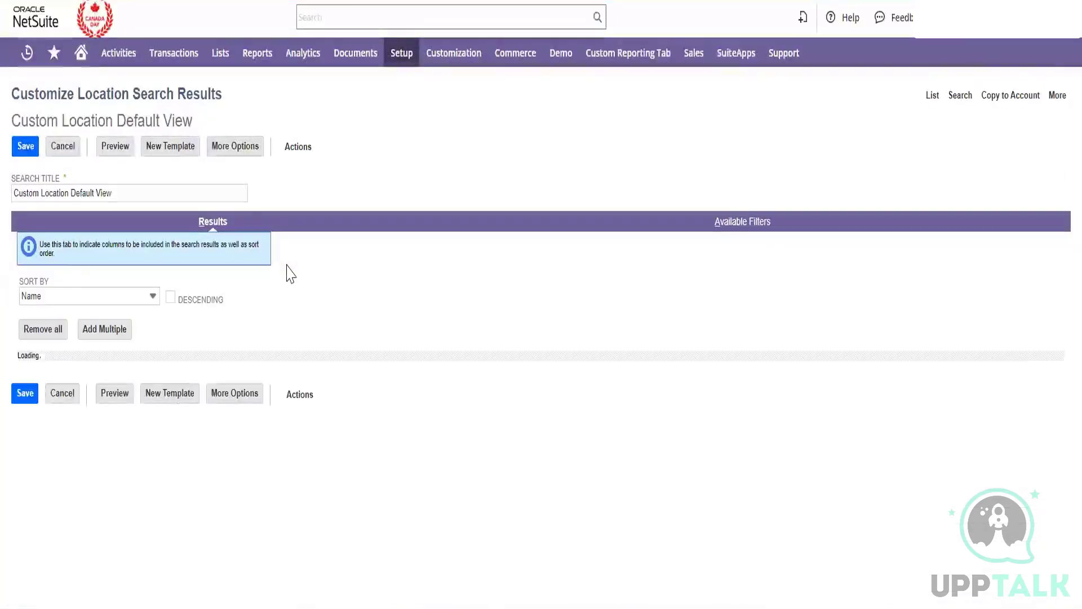
- Add the Subsidiary field to the location view's result columns and place it directly after Name
{"action": "left_click", "coordinate": [105, 503]}
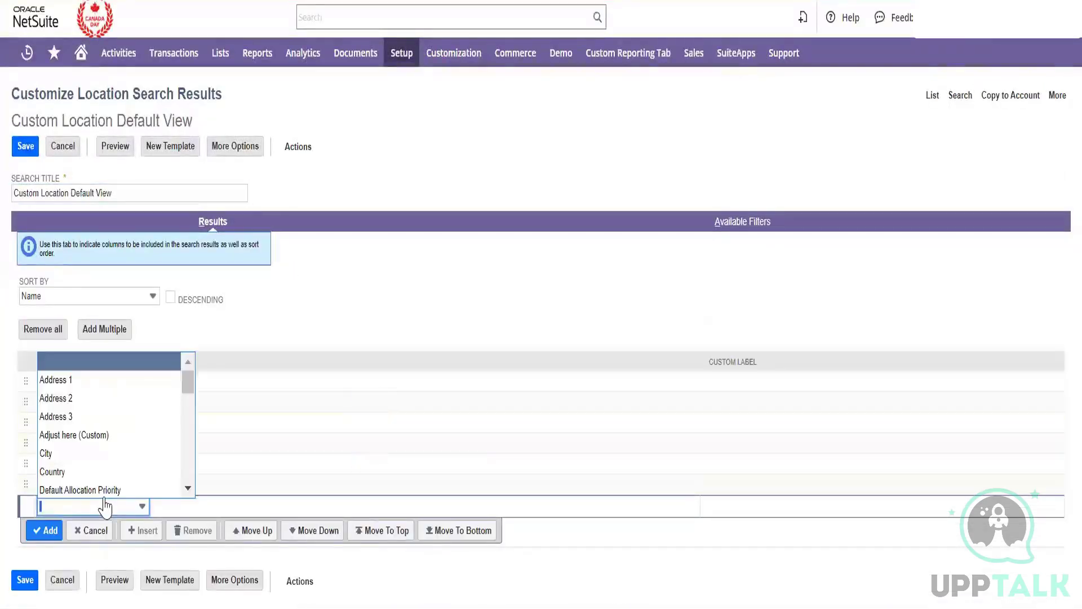
{"action": "type", "text": "sub"}
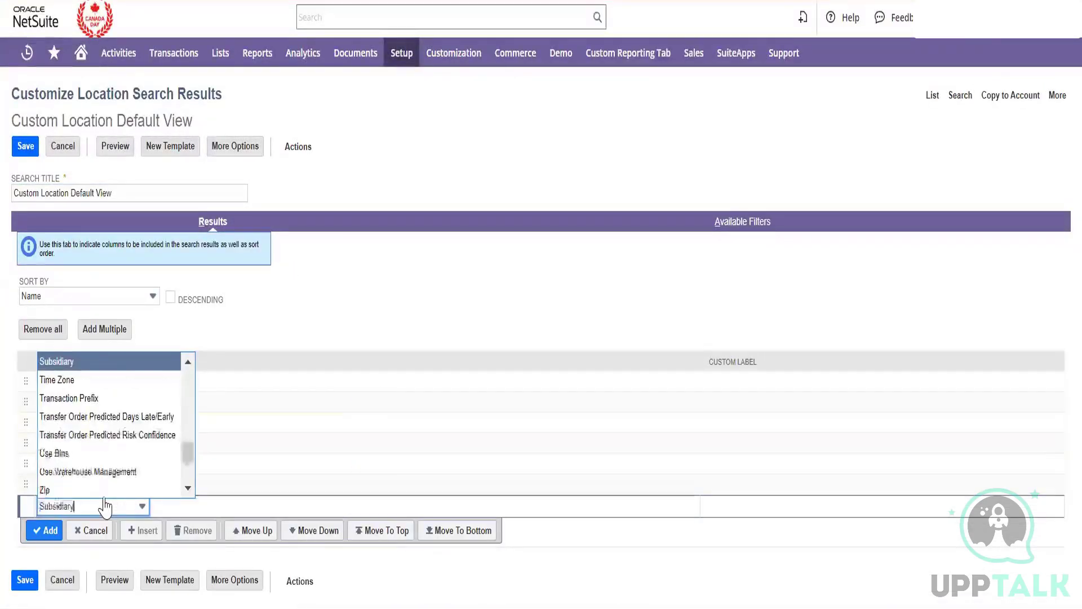
{"action": "left_click", "coordinate": [113, 364]}
{"action": "left_click", "coordinate": [46, 531]}
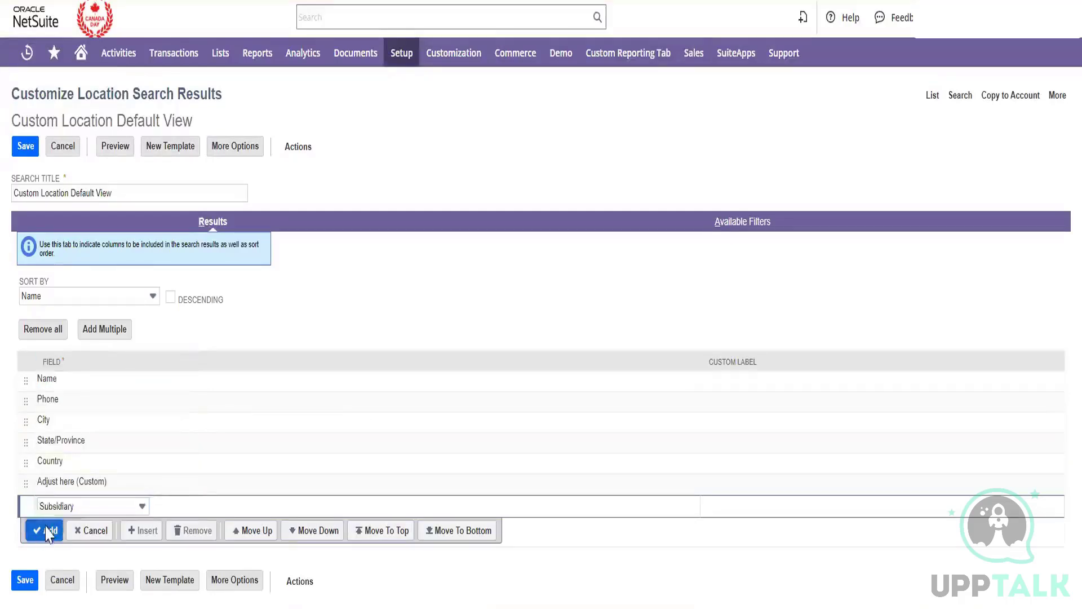
{"action": "left_click", "coordinate": [90, 503]}
{"action": "left_click", "coordinate": [62, 505]}
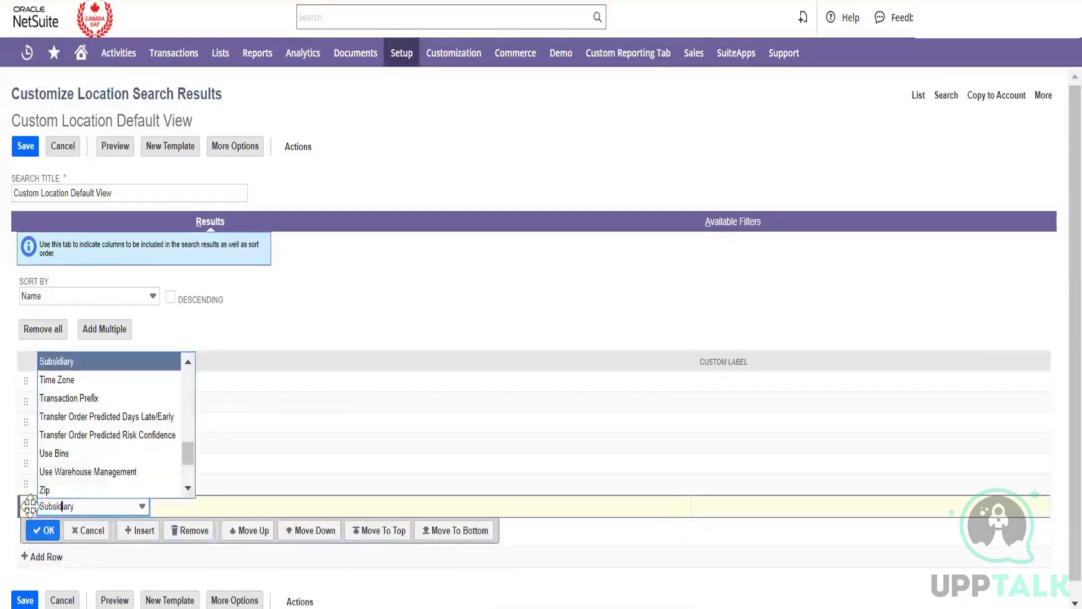
{"action": "left_click_drag", "start_coordinate": [28, 504], "coordinate": [26, 403]}
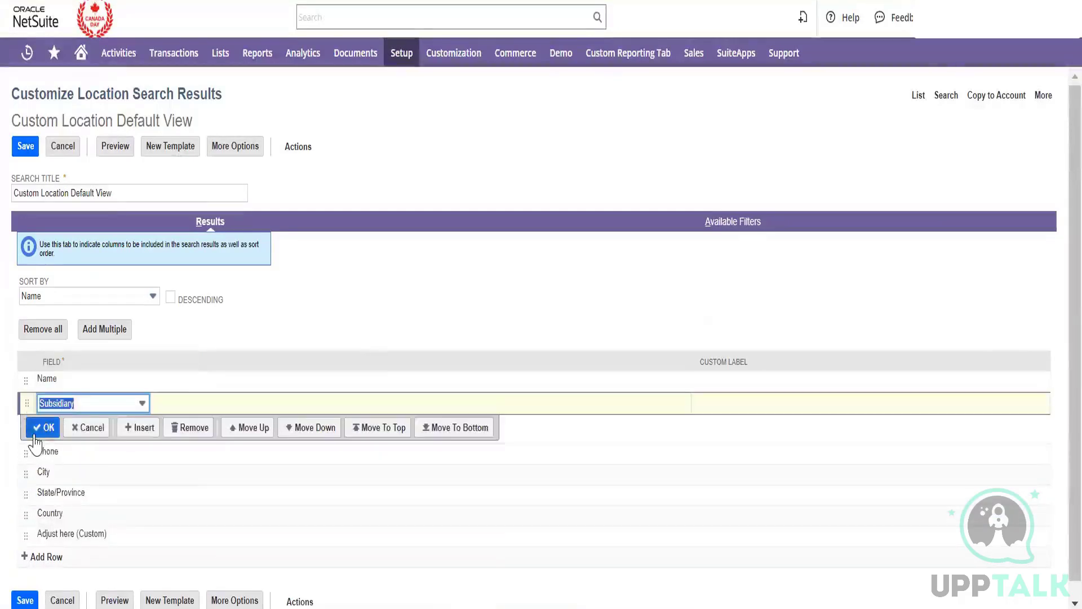
{"action": "left_click", "coordinate": [43, 429]}
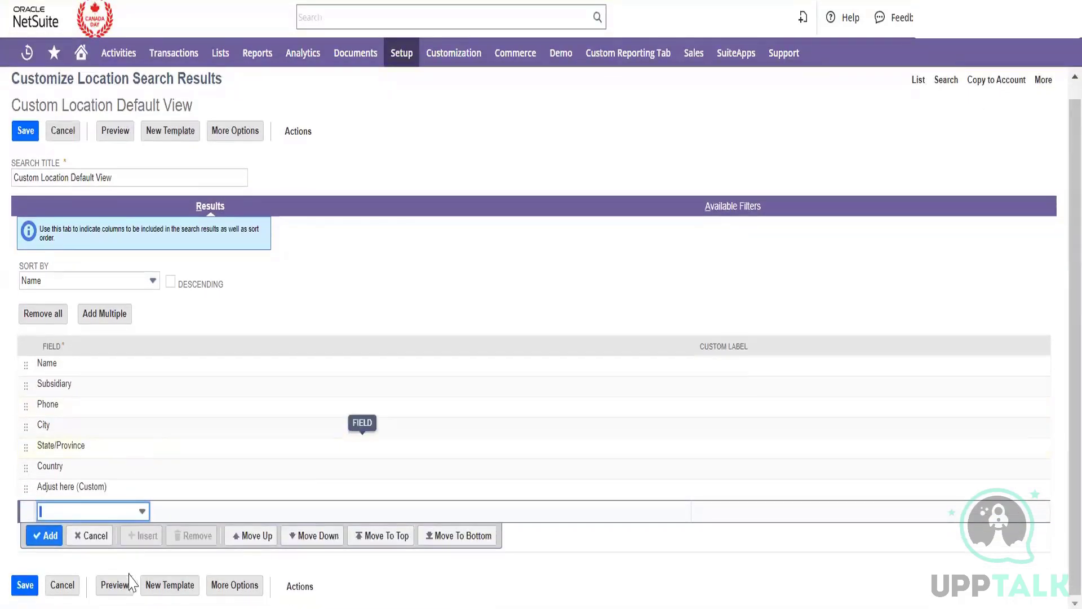
- Preview the customized location view, dismiss the analytics pop-up, compare each location's subsidiary, and return to the criteria
{"action": "left_click", "coordinate": [114, 585]}
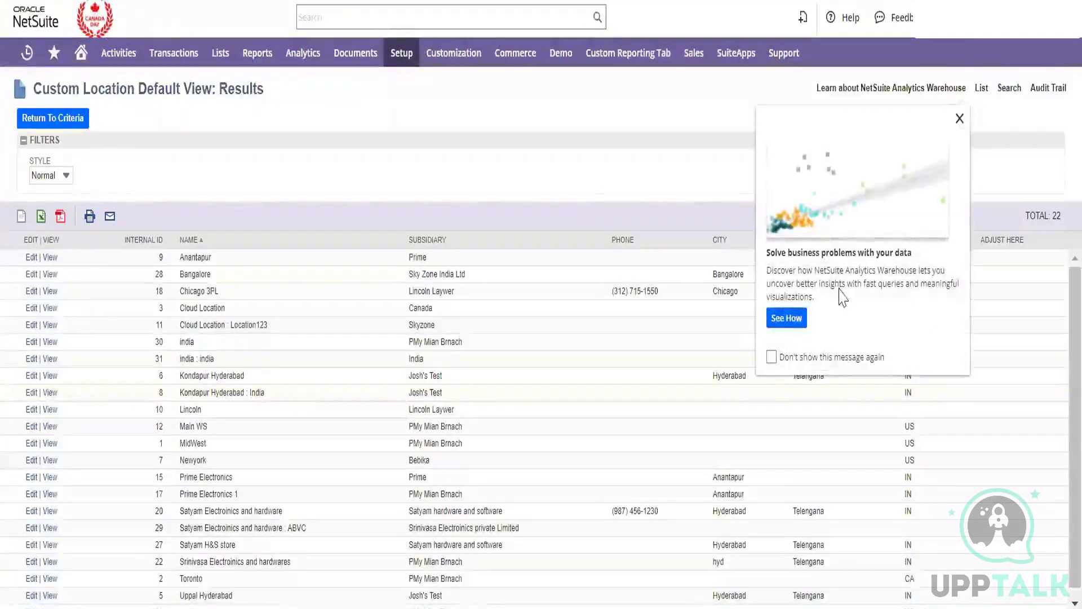
{"action": "left_click", "coordinate": [959, 119]}
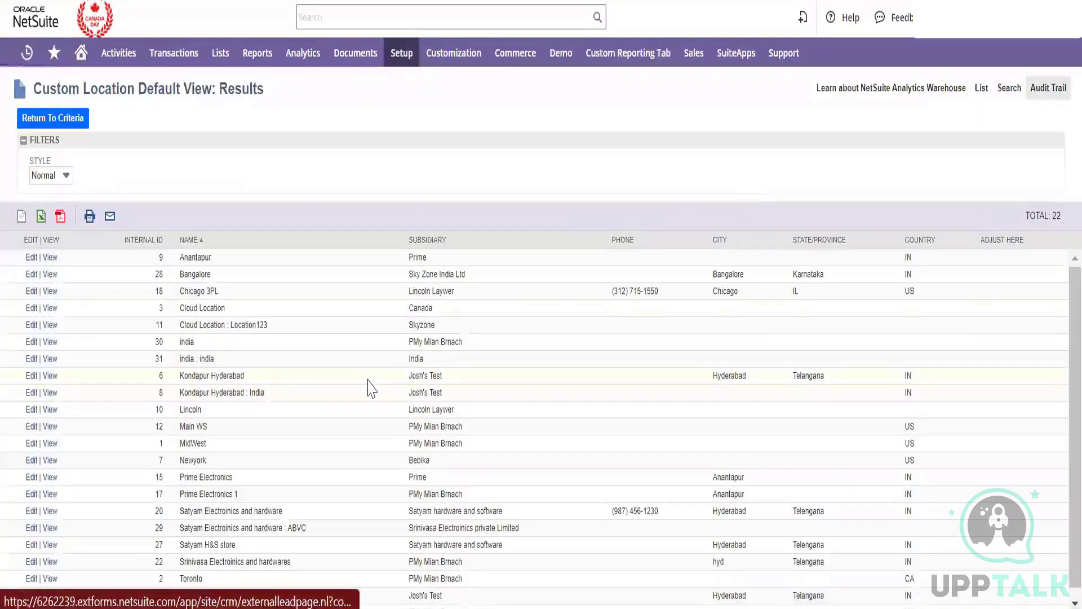
{"action": "scroll", "coordinate": [370, 387], "scroll_direction": "down", "scroll_amount": 1}
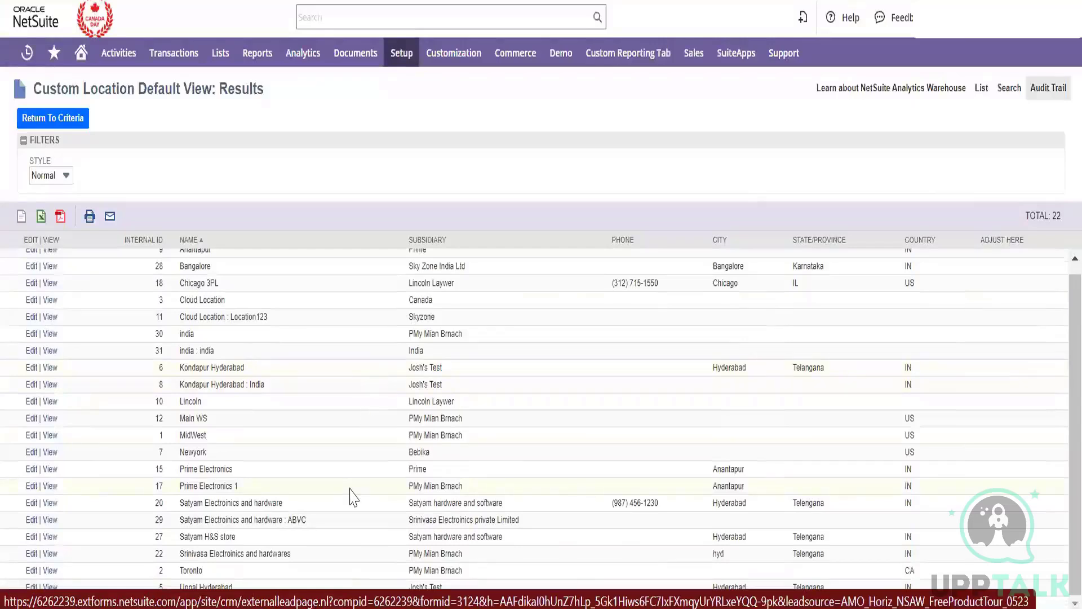
{"action": "scroll", "coordinate": [354, 503], "scroll_direction": "up", "scroll_amount": 1}
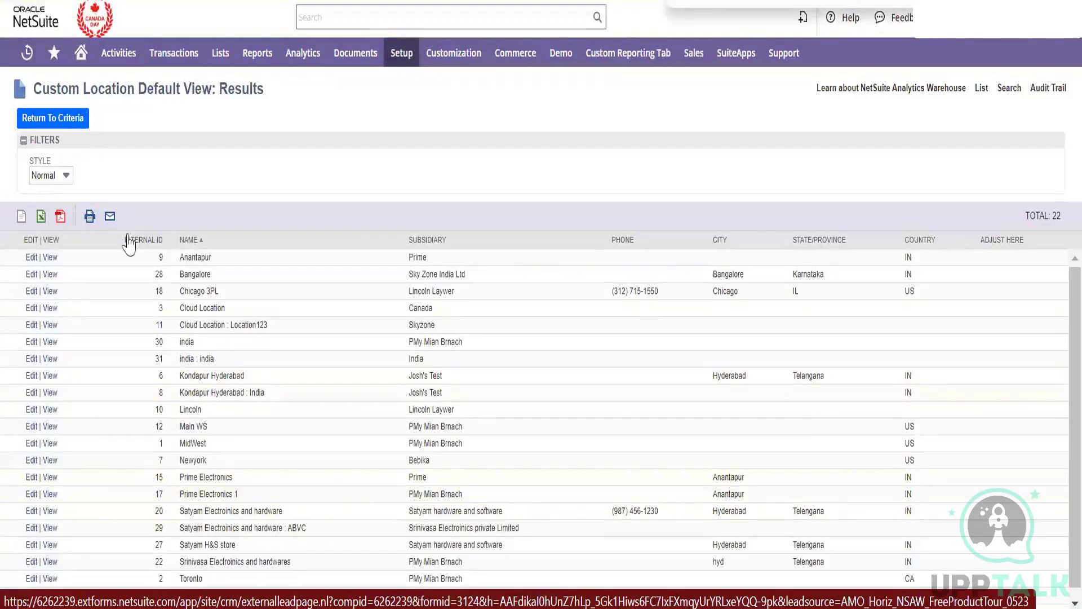
{"action": "left_click", "coordinate": [66, 122]}
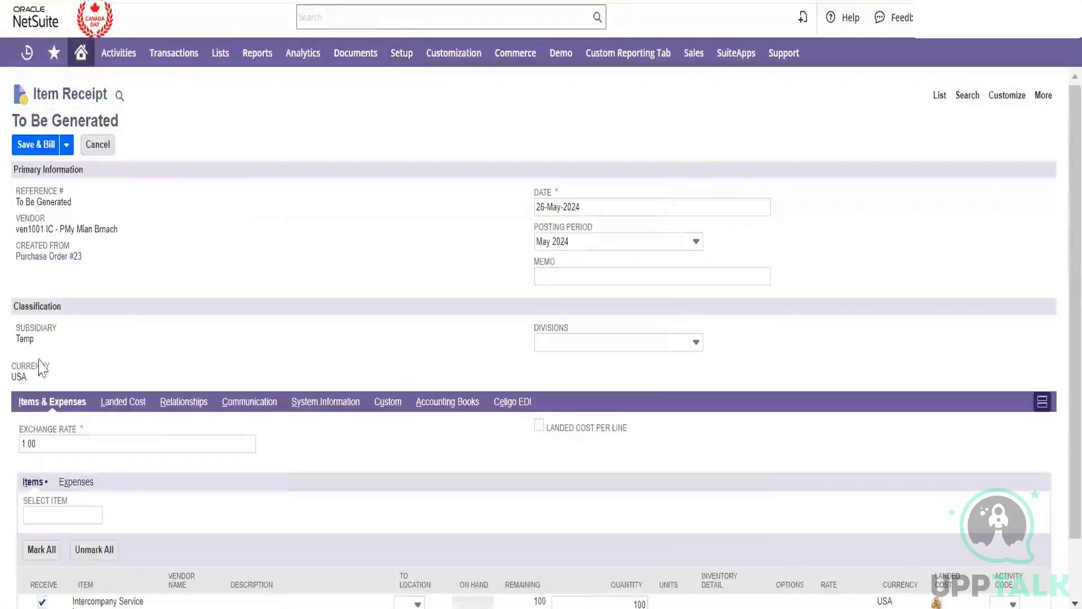
- Check the item receipt's subsidiary against the To Location choices available on its item line
{"action": "double_click", "coordinate": [26, 338]}
{"action": "scroll", "coordinate": [297, 385], "scroll_direction": "down", "scroll_amount": 1}
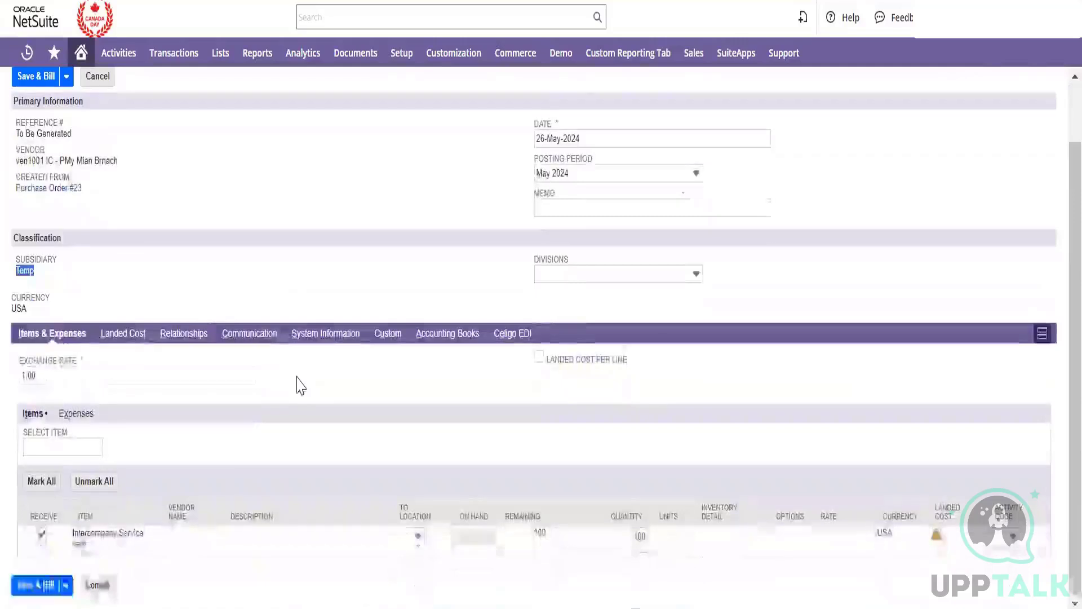
{"action": "left_click", "coordinate": [407, 535]}
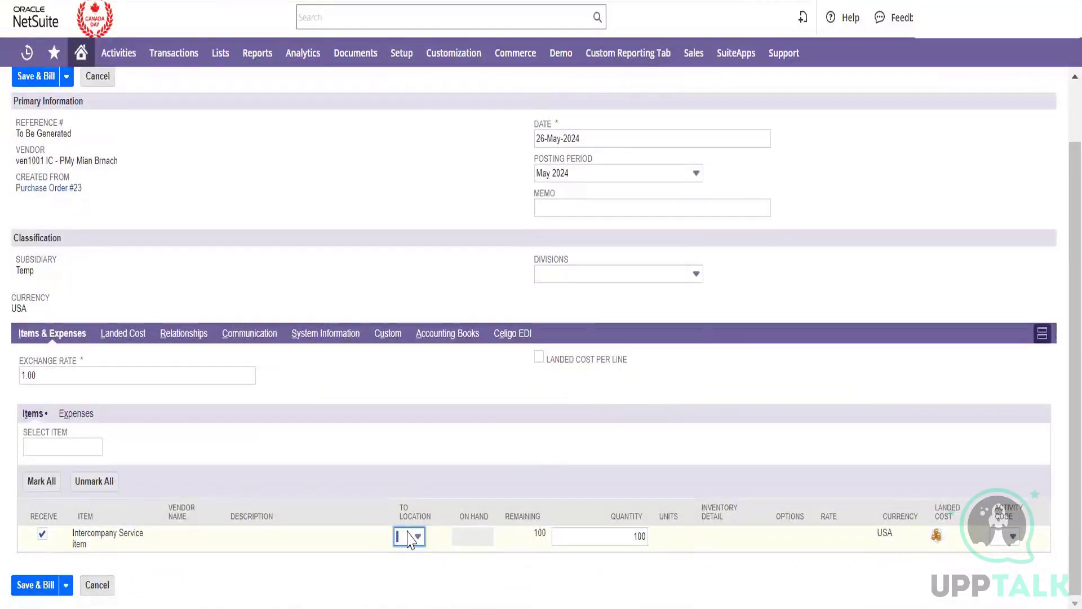
{"action": "left_click", "coordinate": [355, 305]}
{"action": "scroll", "coordinate": [450, 300], "scroll_direction": "up", "scroll_amount": 1}
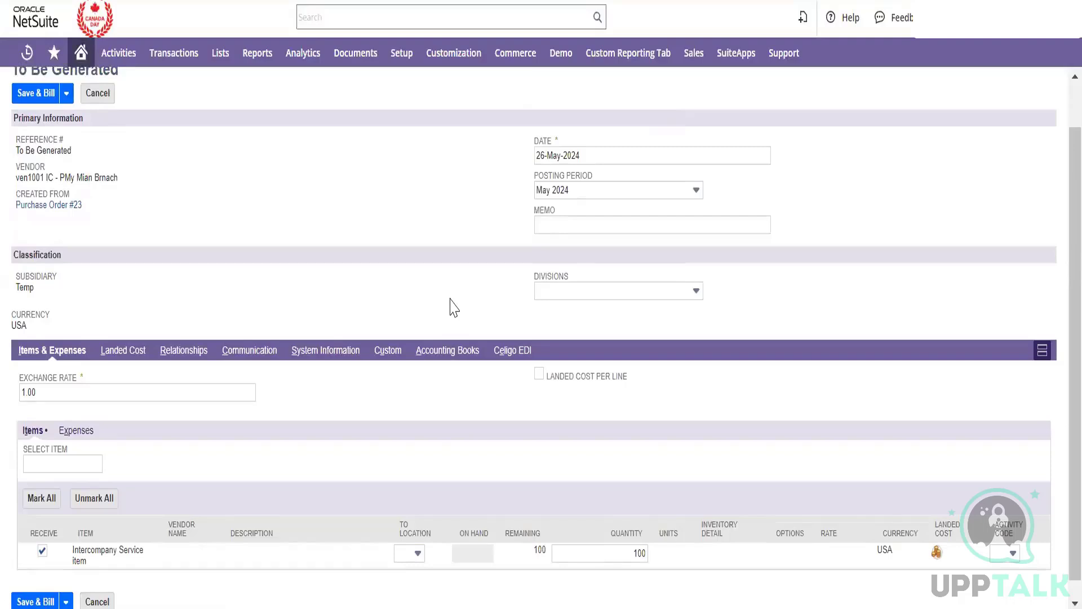
{"action": "scroll", "coordinate": [182, 235], "scroll_direction": "up", "scroll_amount": 1}
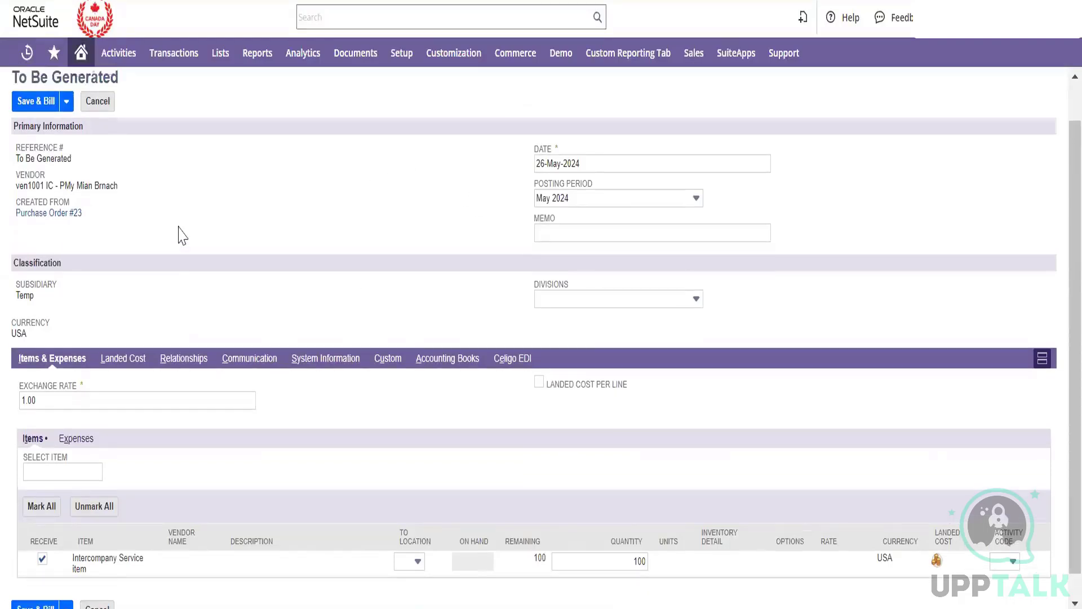
{"action": "scroll", "coordinate": [182, 235], "scroll_direction": "up", "scroll_amount": 2}
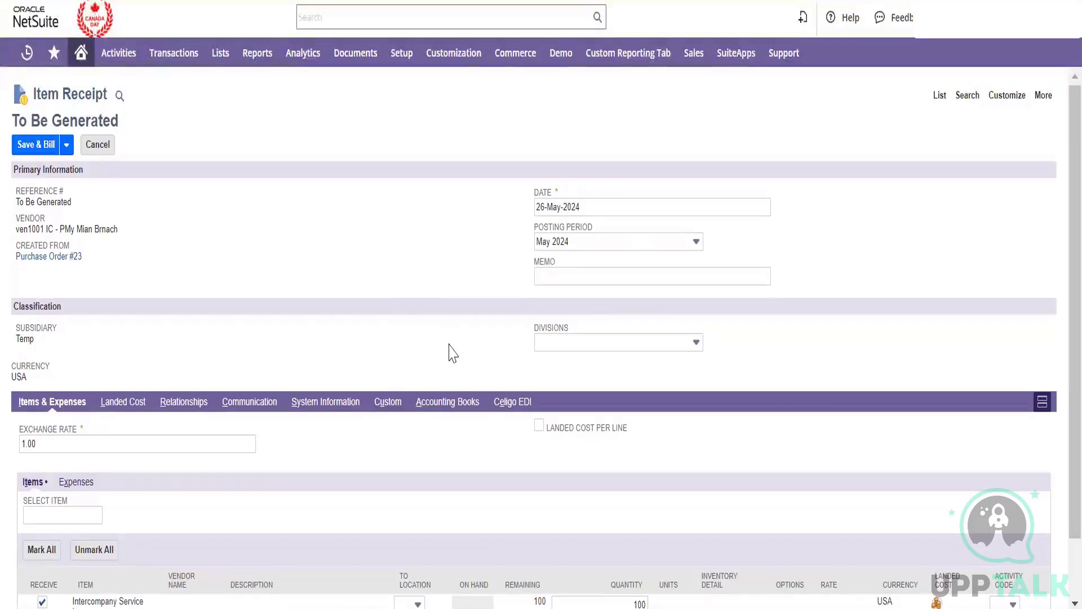
- Cancel the item receipt to return to the purchase order, and switch to the open customer payment form for ven1002 IC - Temp
{"action": "left_click", "coordinate": [105, 150]}
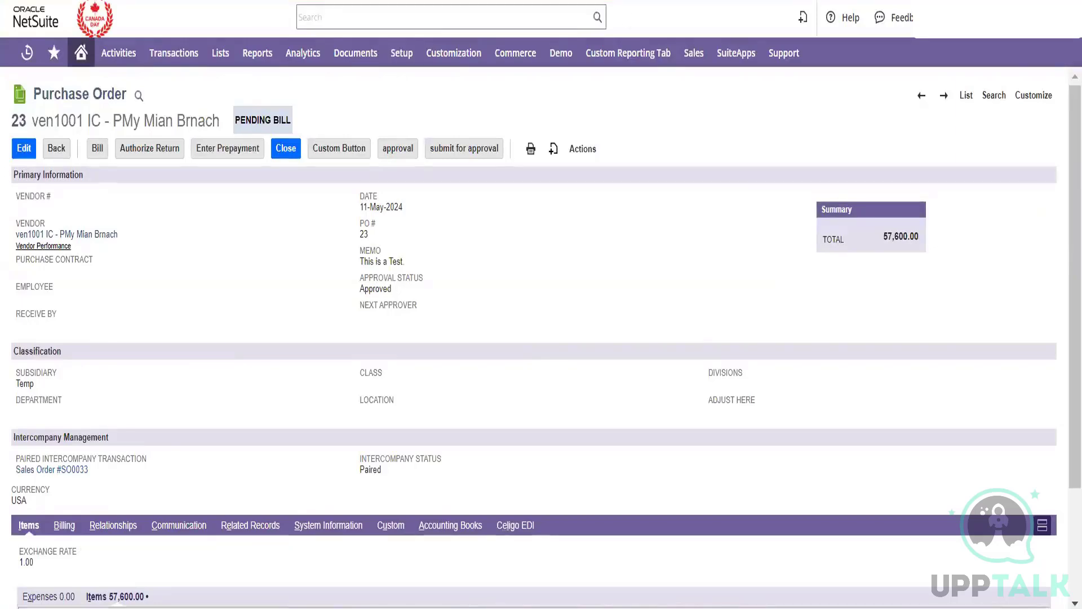
{"action": "left_click", "coordinate": [845, 1]}
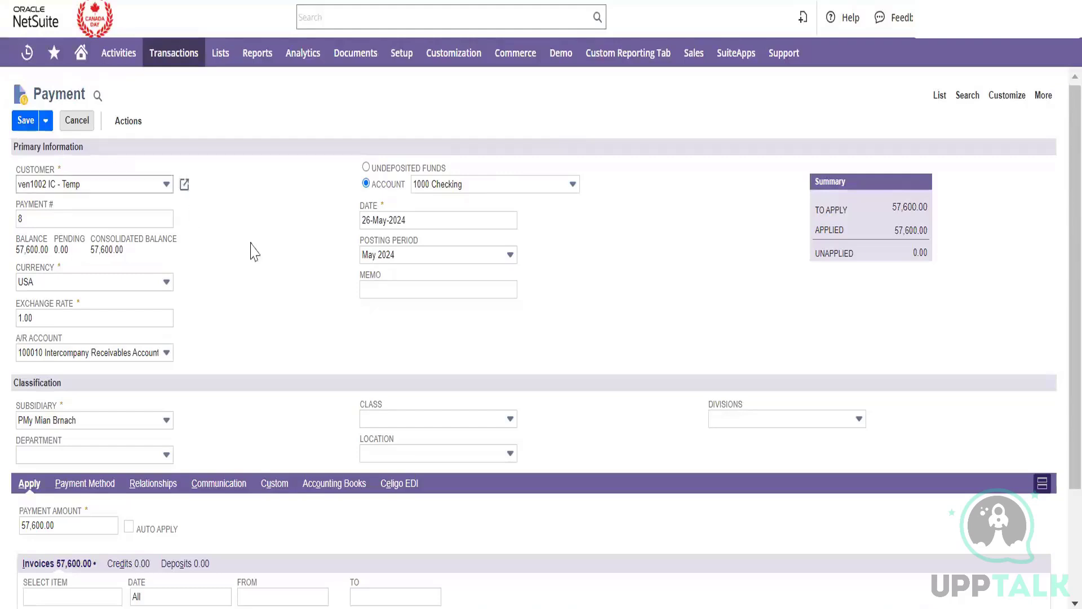
{"action": "left_click", "coordinate": [399, 292]}
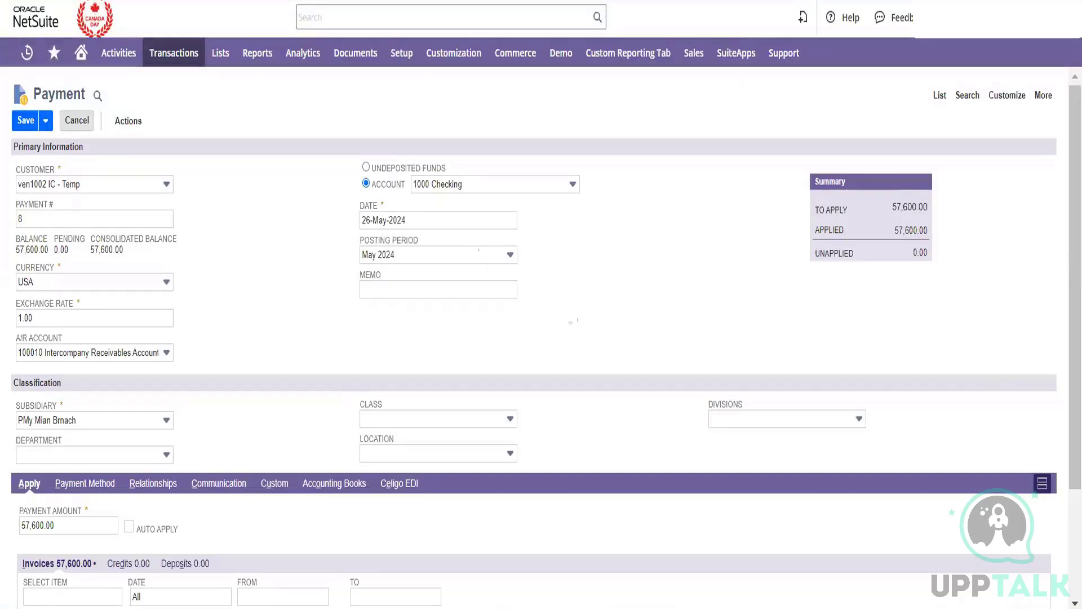
- Examine the financial transaction options for intercompany and advanced intercompany journal entries
{"action": "mouse_move", "coordinate": [177, 71]}
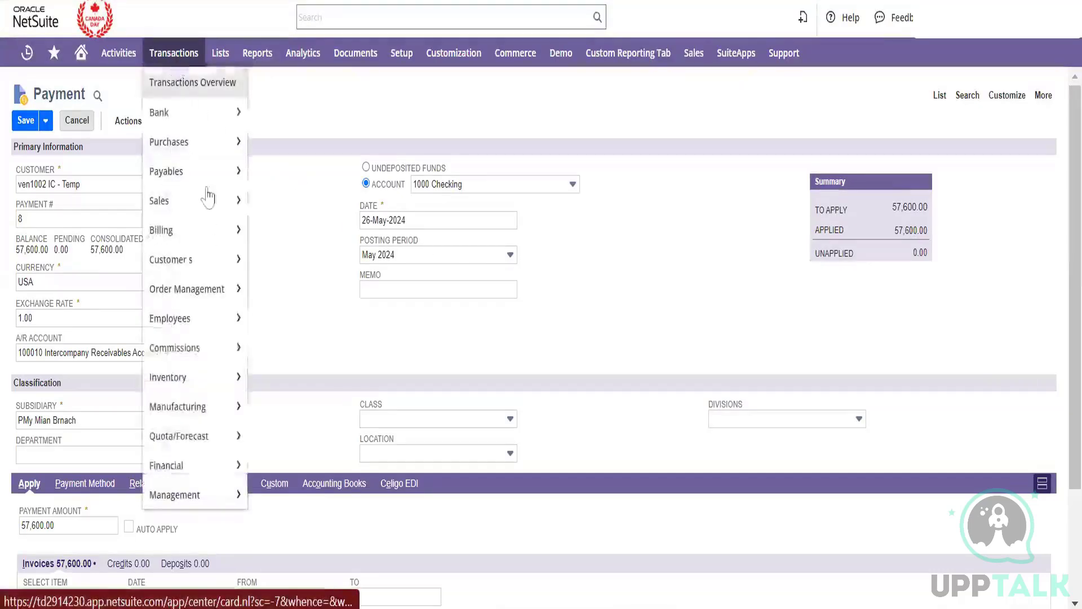
{"action": "mouse_move", "coordinate": [215, 476]}
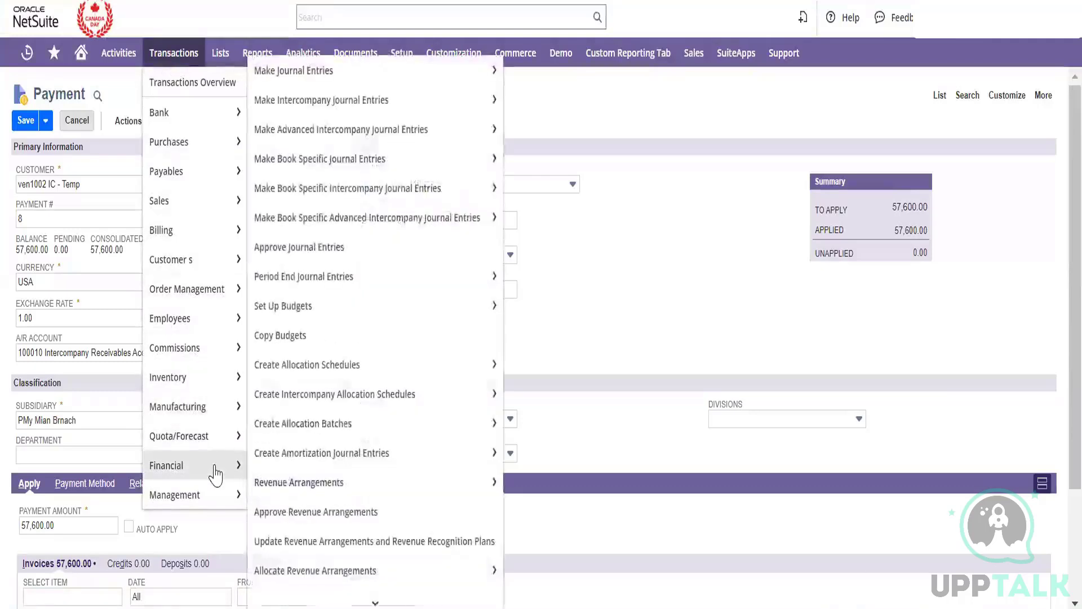
{"action": "mouse_move", "coordinate": [432, 274]}
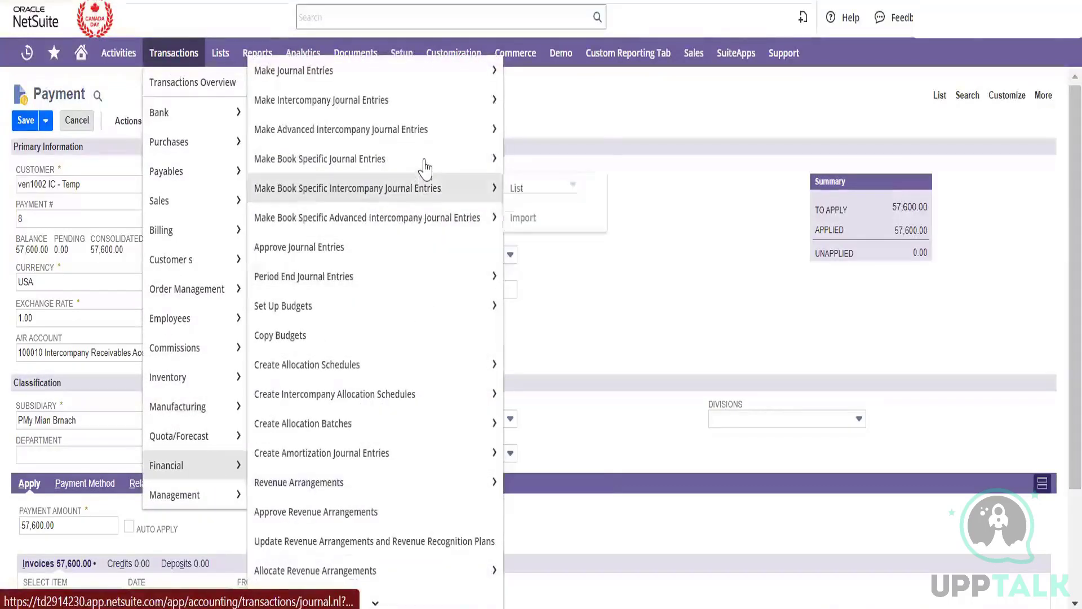
{"action": "mouse_move", "coordinate": [431, 144]}
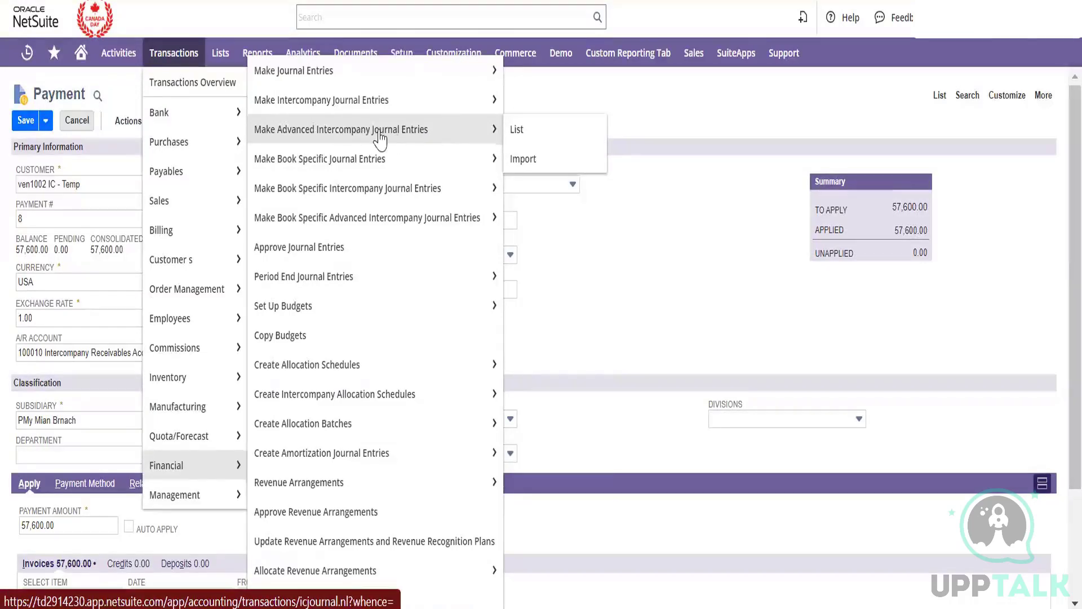
{"action": "mouse_move", "coordinate": [395, 145]}
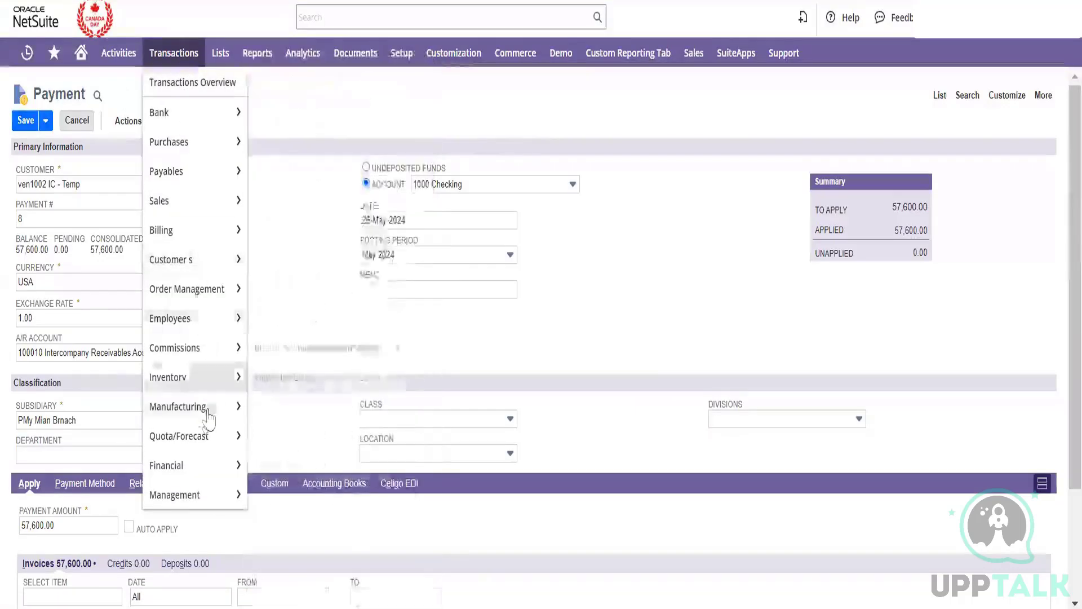
{"action": "mouse_move", "coordinate": [207, 421]}
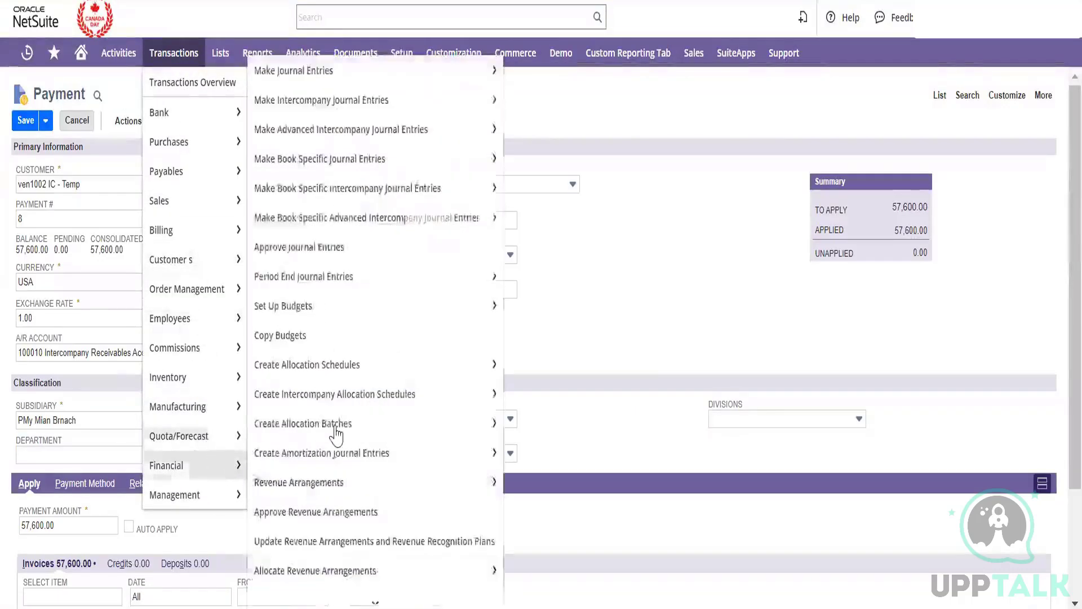
{"action": "mouse_move", "coordinate": [297, 433]}
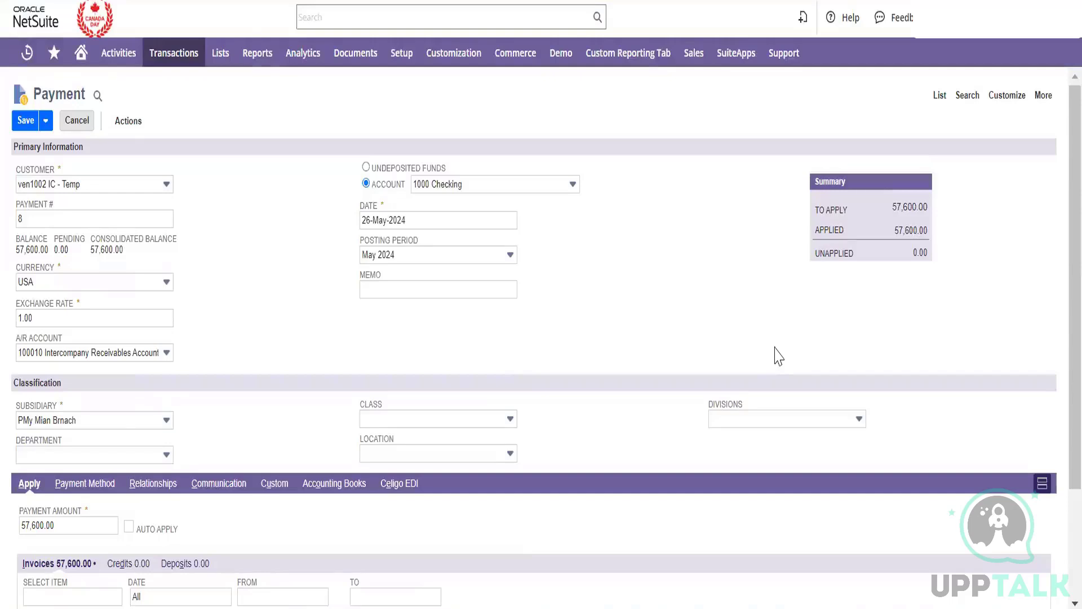
- Review the customer payment form for ven1002 IC - Temp, and leave it unsaved to return to the purchase order
{"action": "scroll", "coordinate": [778, 355], "scroll_direction": "down", "scroll_amount": 1}
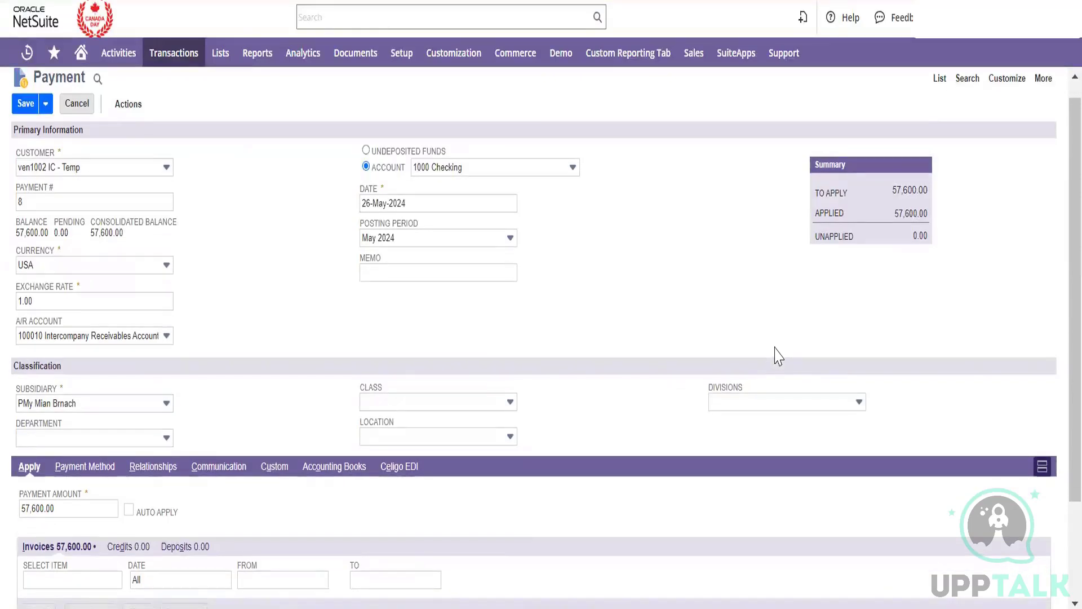
{"action": "scroll", "coordinate": [665, 324], "scroll_direction": "down", "scroll_amount": 2}
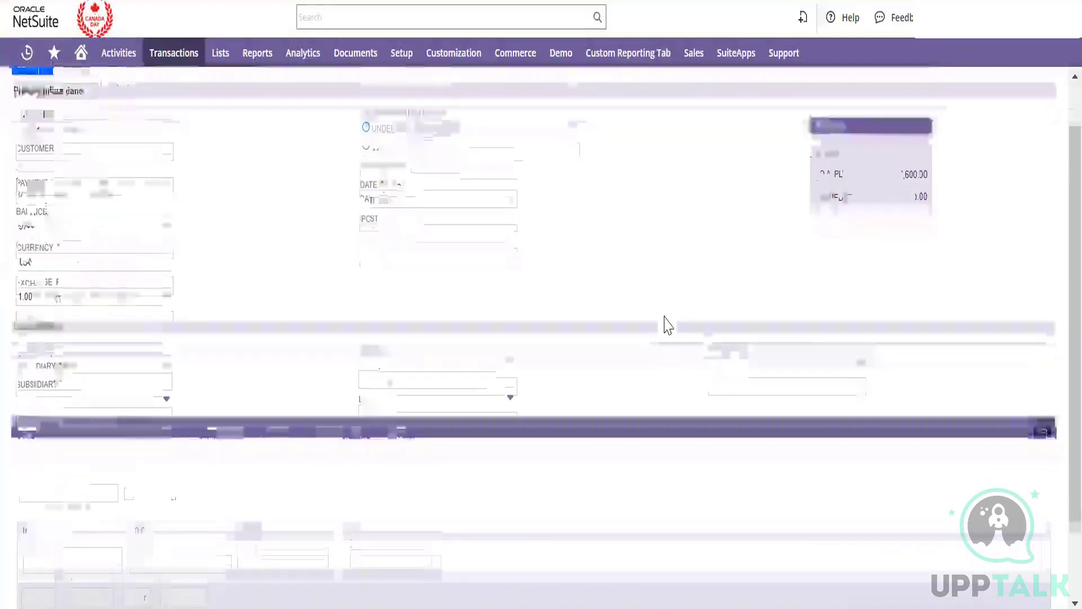
{"action": "scroll", "coordinate": [668, 325], "scroll_direction": "down", "scroll_amount": 2}
{"action": "scroll", "coordinate": [668, 326], "scroll_direction": "up", "scroll_amount": 5}
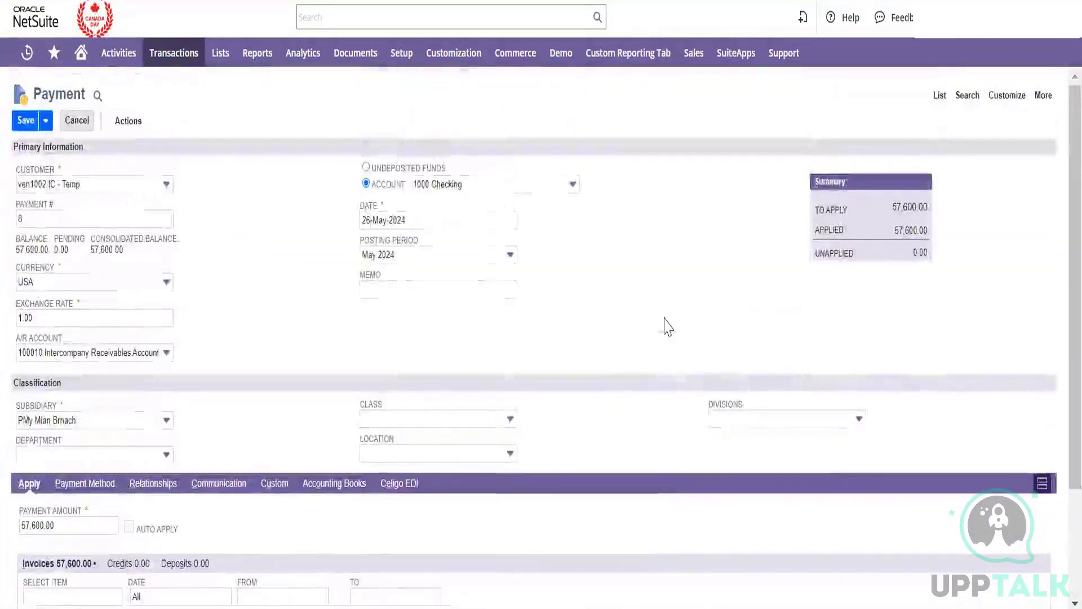
{"action": "mouse_move", "coordinate": [507, 65]}
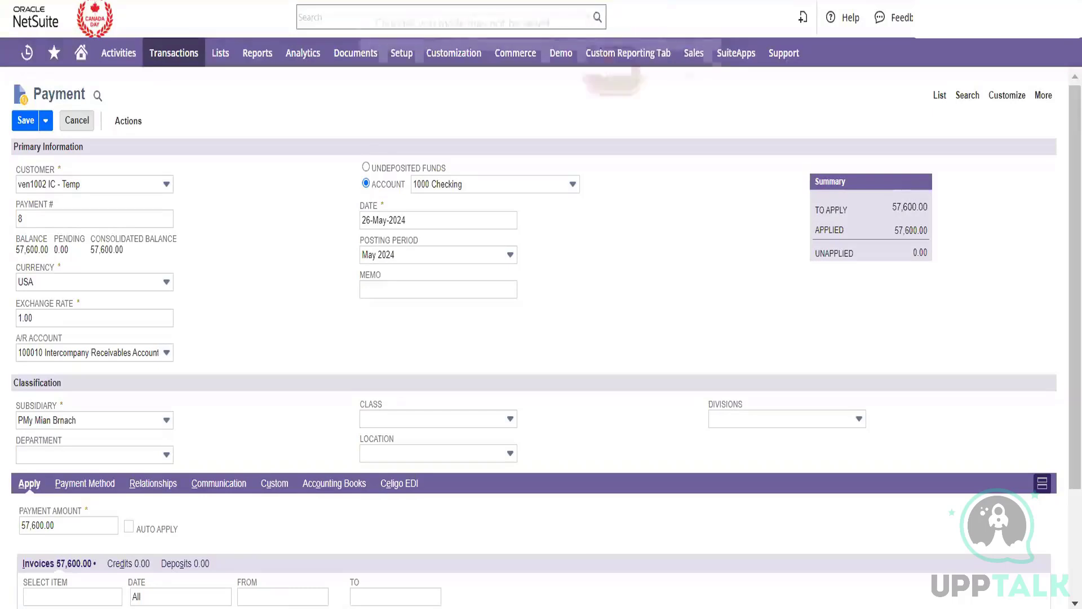
{"action": "left_click", "coordinate": [639, 66]}
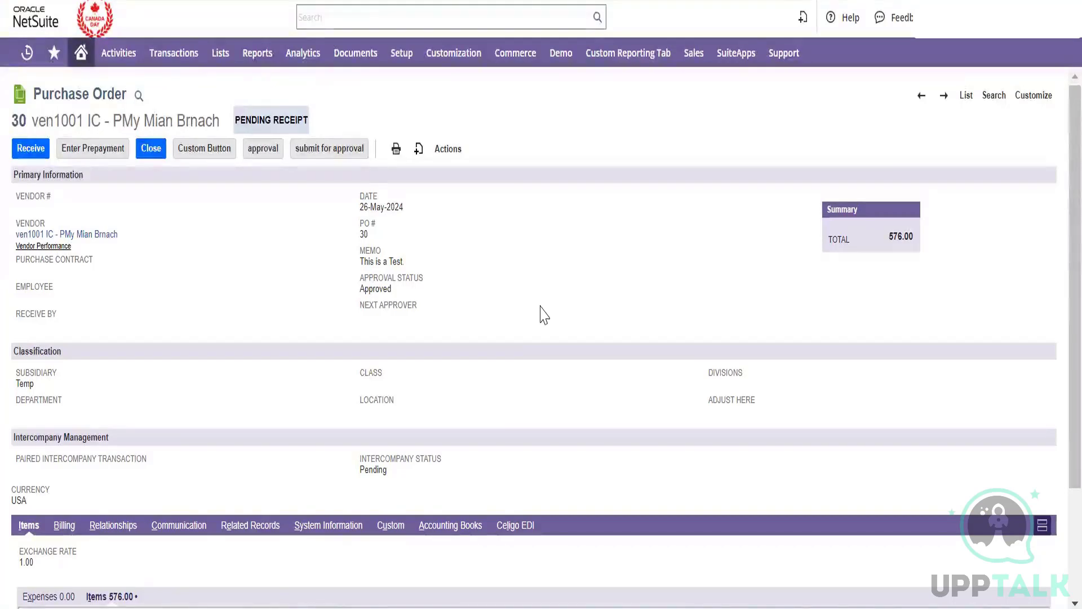
- Find Enter Intercompany Transfer Orders among the inventory transactions and open a new order form in a separate browser tab
{"action": "mouse_move", "coordinate": [188, 64]}
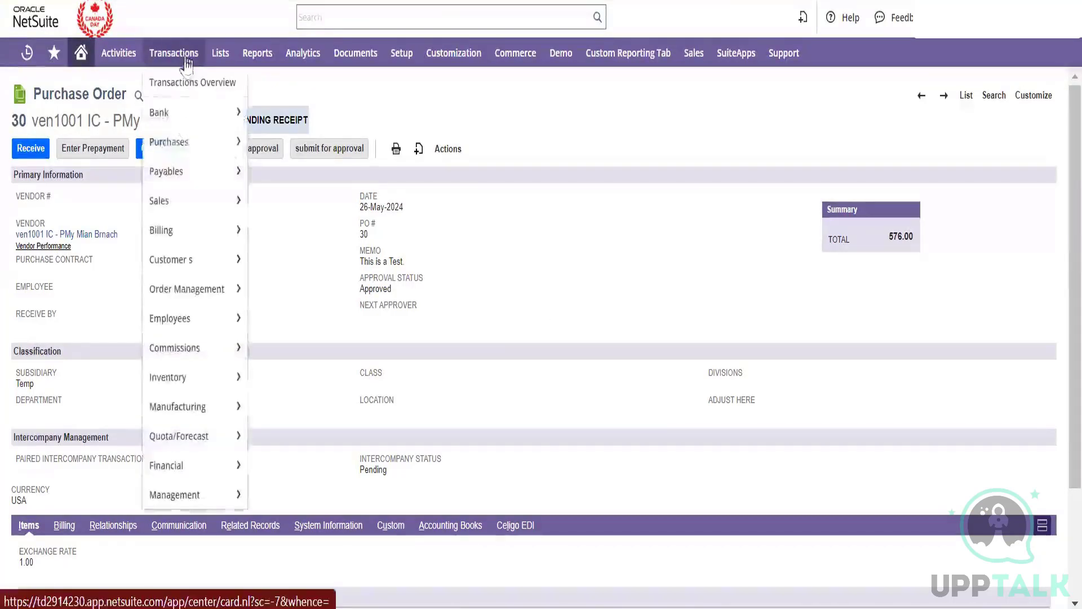
{"action": "mouse_move", "coordinate": [206, 465]}
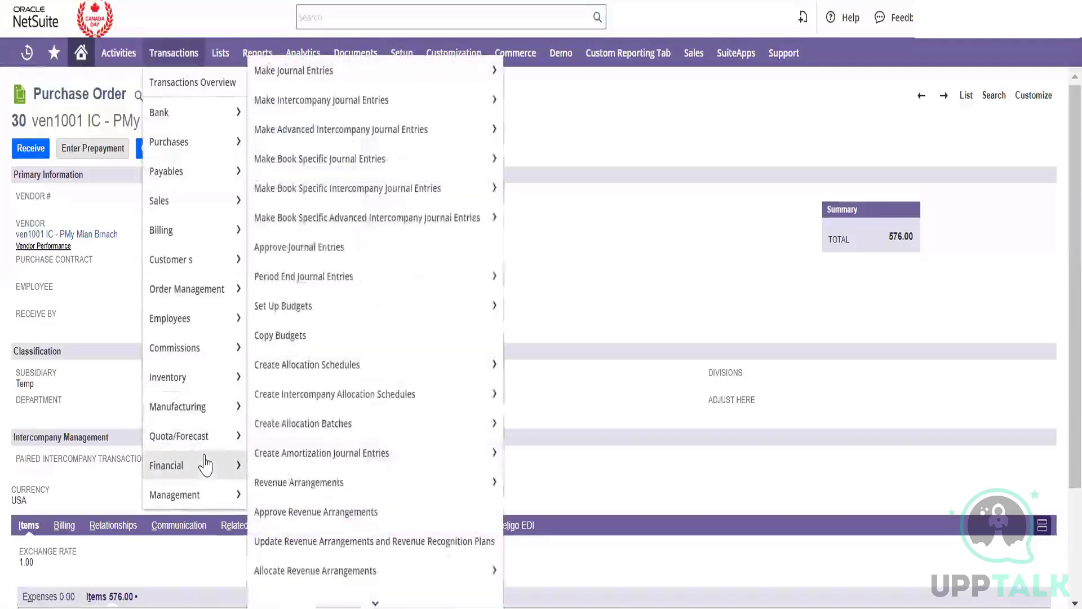
{"action": "mouse_move", "coordinate": [355, 479]}
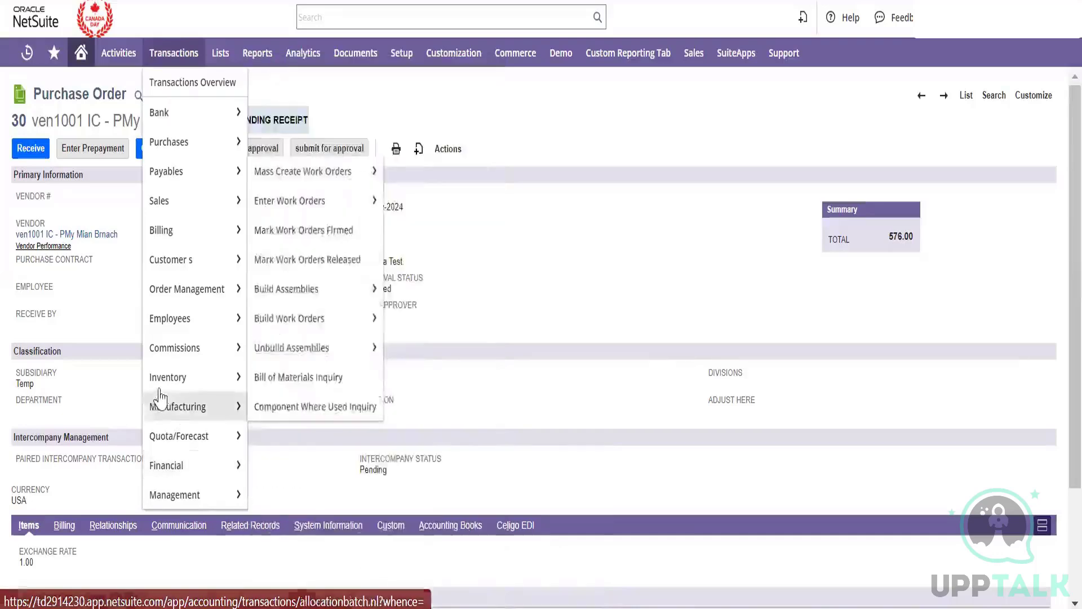
{"action": "mouse_move", "coordinate": [174, 383]}
{"action": "mouse_move", "coordinate": [309, 423]}
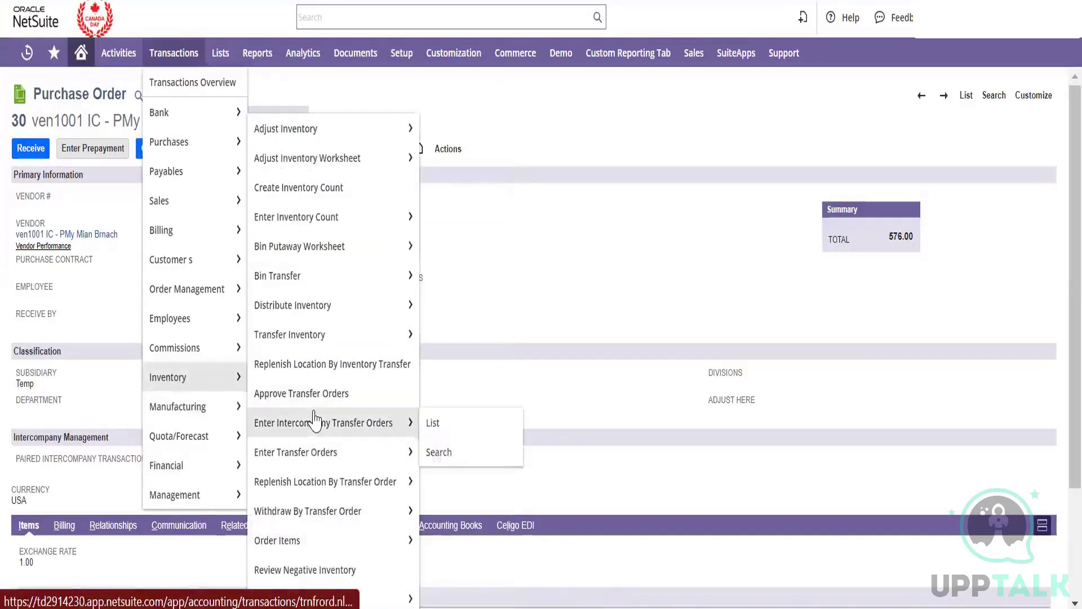
{"action": "right_click", "coordinate": [379, 424]}
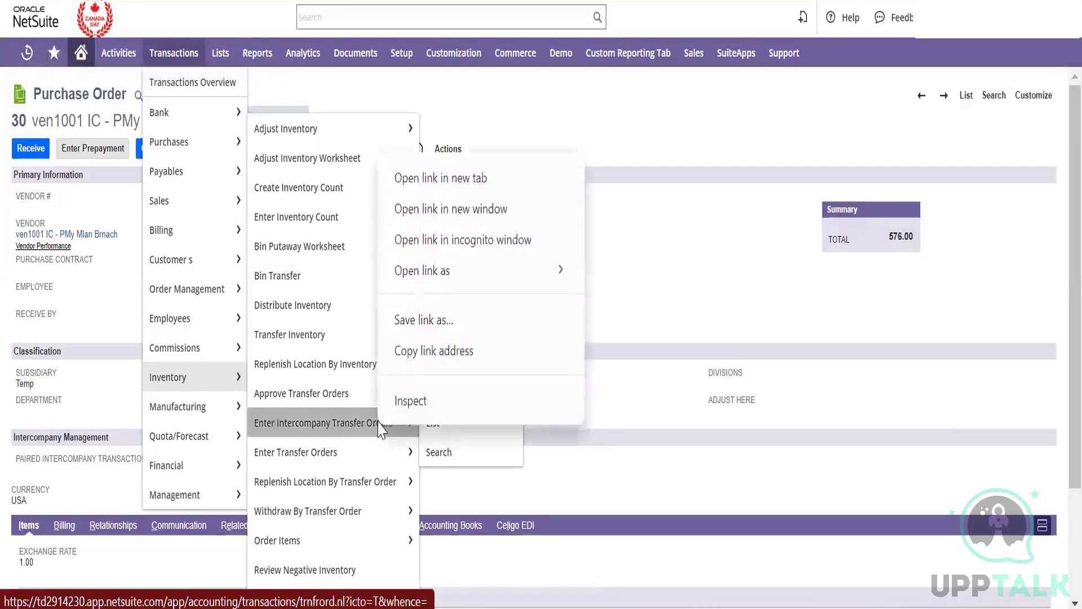
{"action": "left_click", "coordinate": [478, 195]}
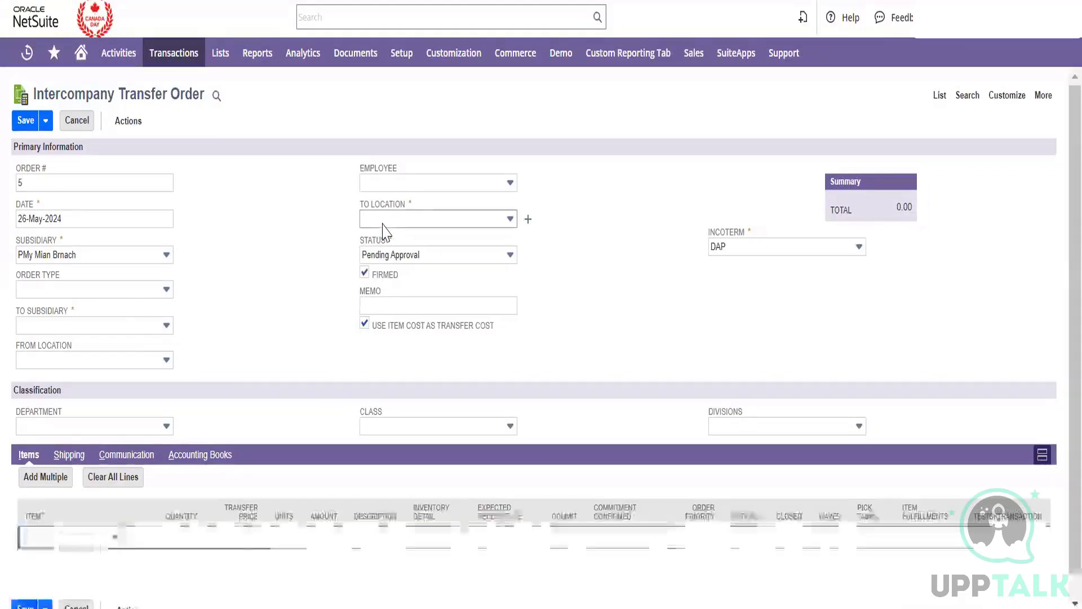
- Try Temp as the transfer order's destination subsidiary and check its available To Location choices
{"action": "left_click", "coordinate": [135, 331]}
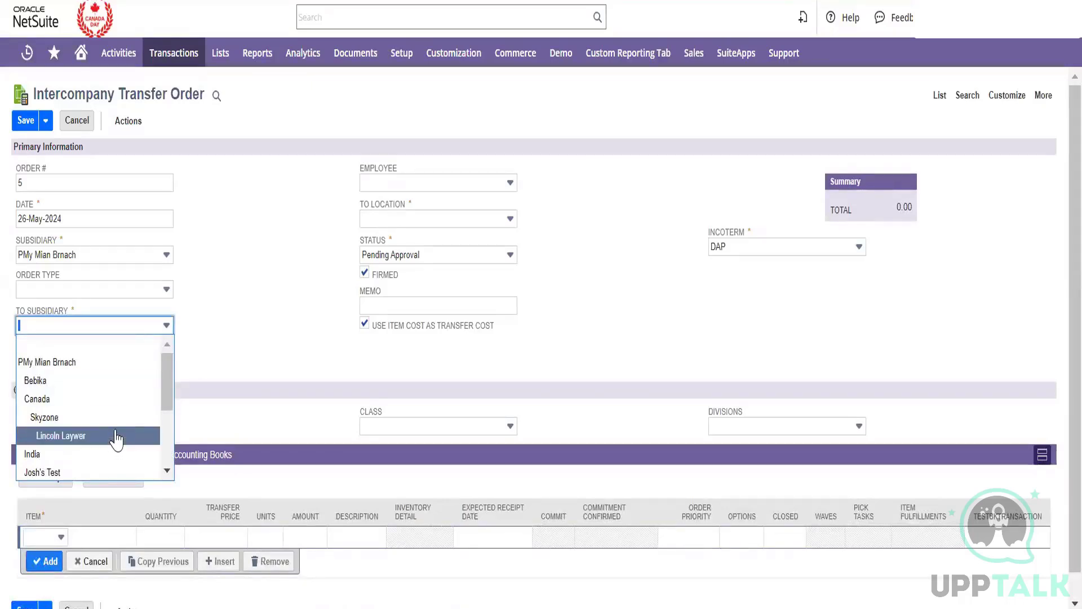
{"action": "scroll", "coordinate": [116, 440], "scroll_direction": "down", "scroll_amount": 3}
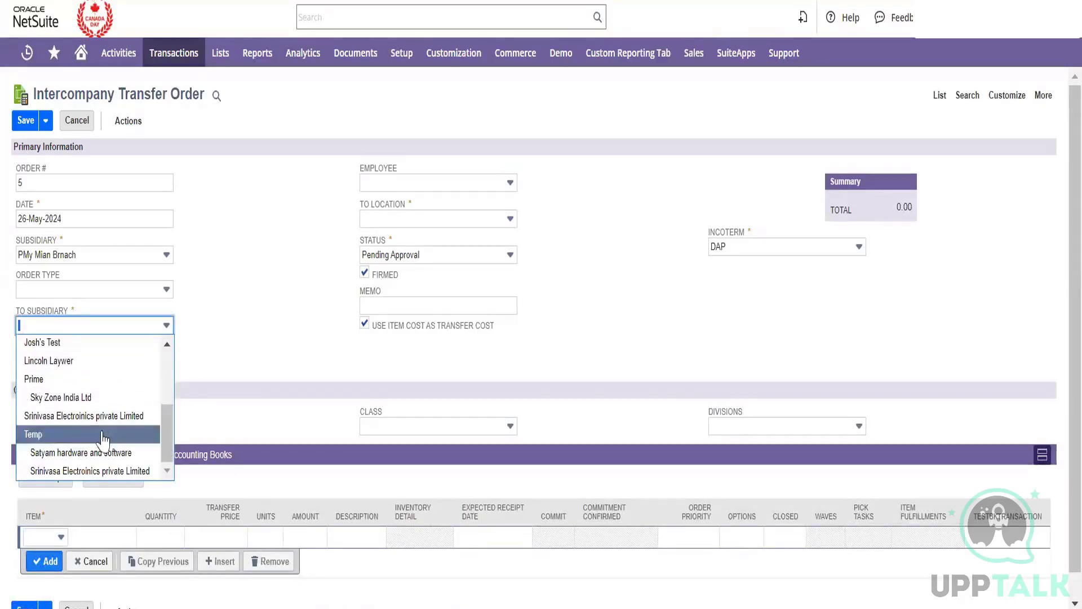
{"action": "left_click", "coordinate": [116, 436]}
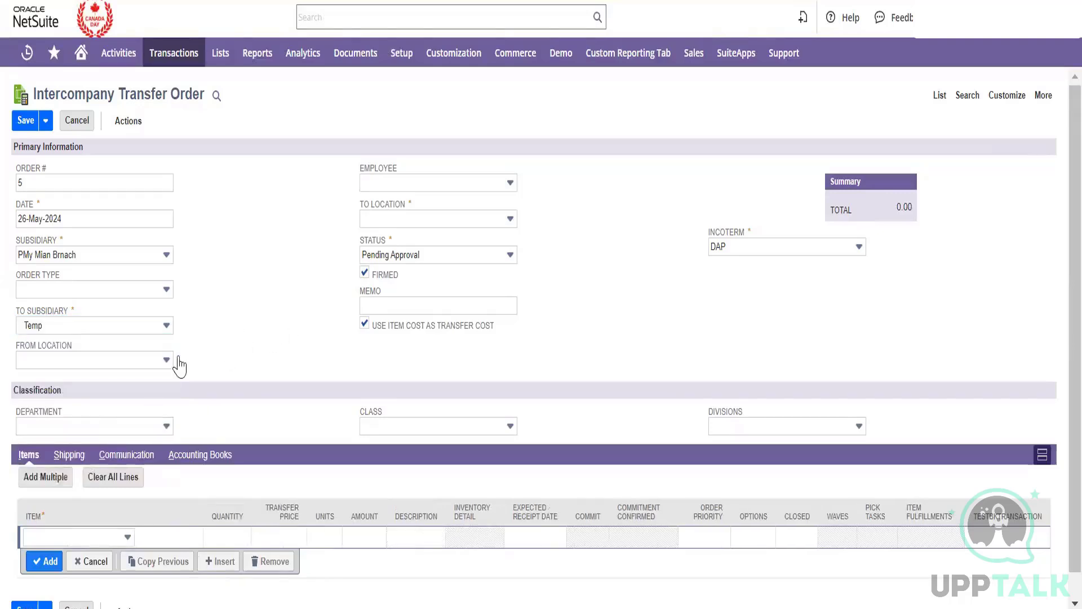
{"action": "left_click", "coordinate": [458, 218]}
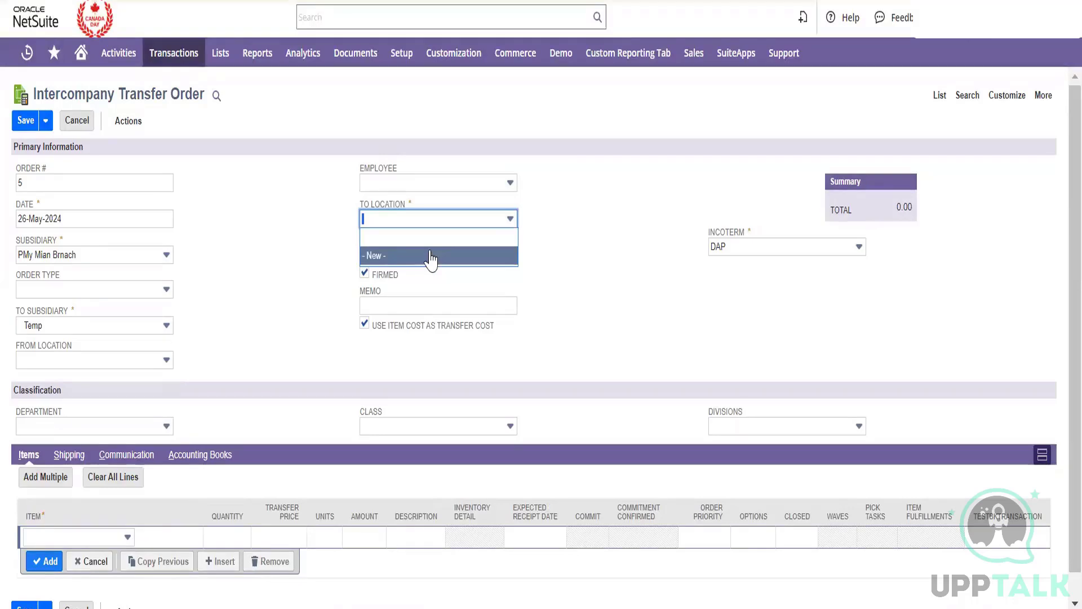
- Set the transfer order's destination to subsidiary Bebika and location Newyork, with the status Pending Fulfillment
{"action": "left_click", "coordinate": [148, 327]}
{"action": "scroll", "coordinate": [136, 367], "scroll_direction": "up", "scroll_amount": 4}
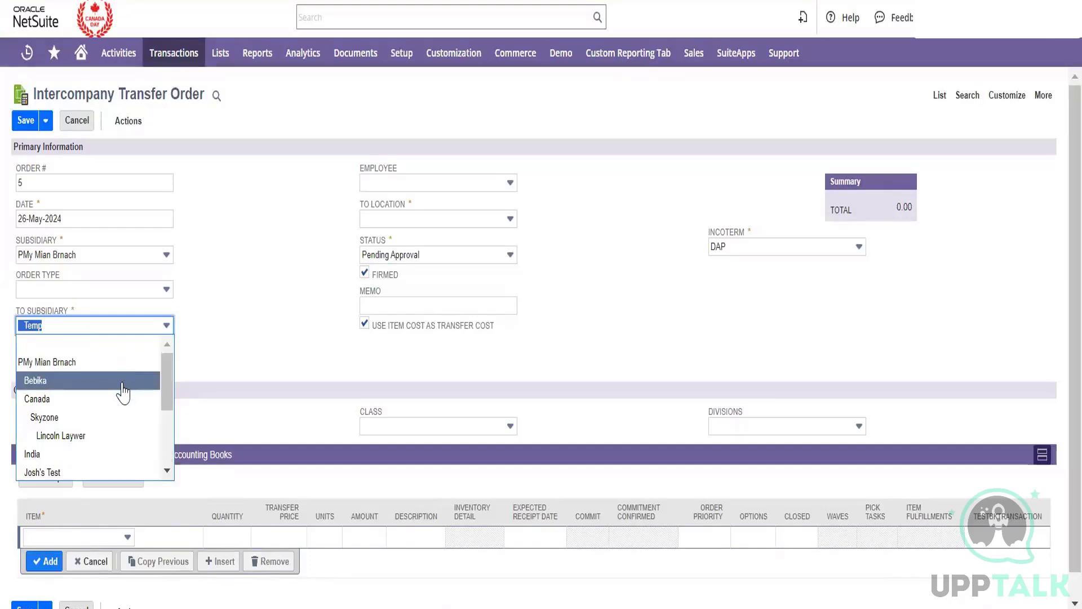
{"action": "left_click", "coordinate": [159, 378]}
{"action": "left_click", "coordinate": [417, 220]}
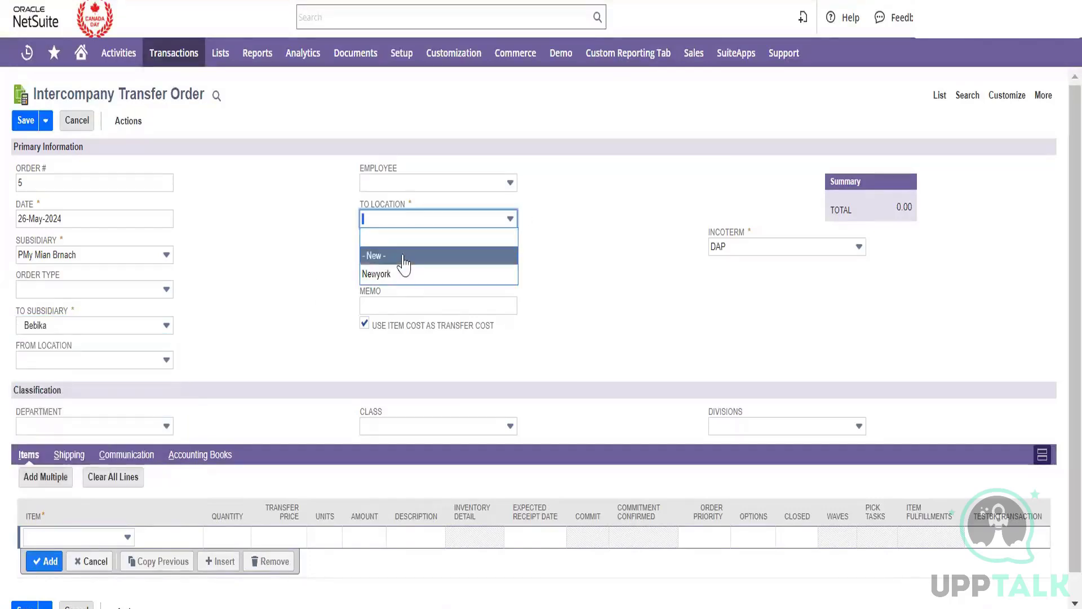
{"action": "left_click", "coordinate": [437, 273]}
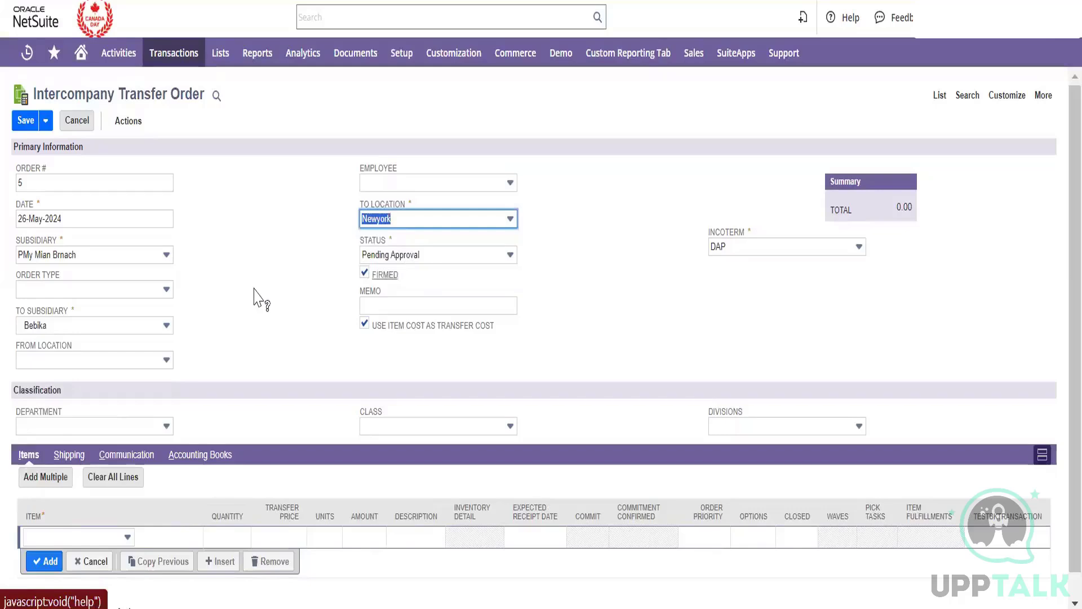
{"action": "left_click", "coordinate": [394, 255]}
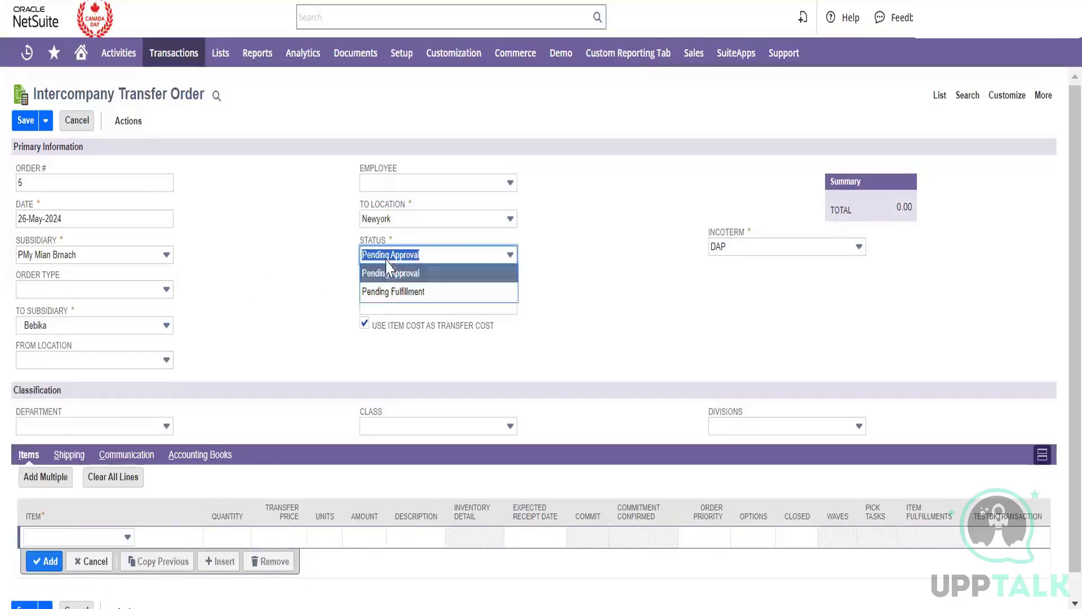
{"action": "left_click", "coordinate": [391, 292]}
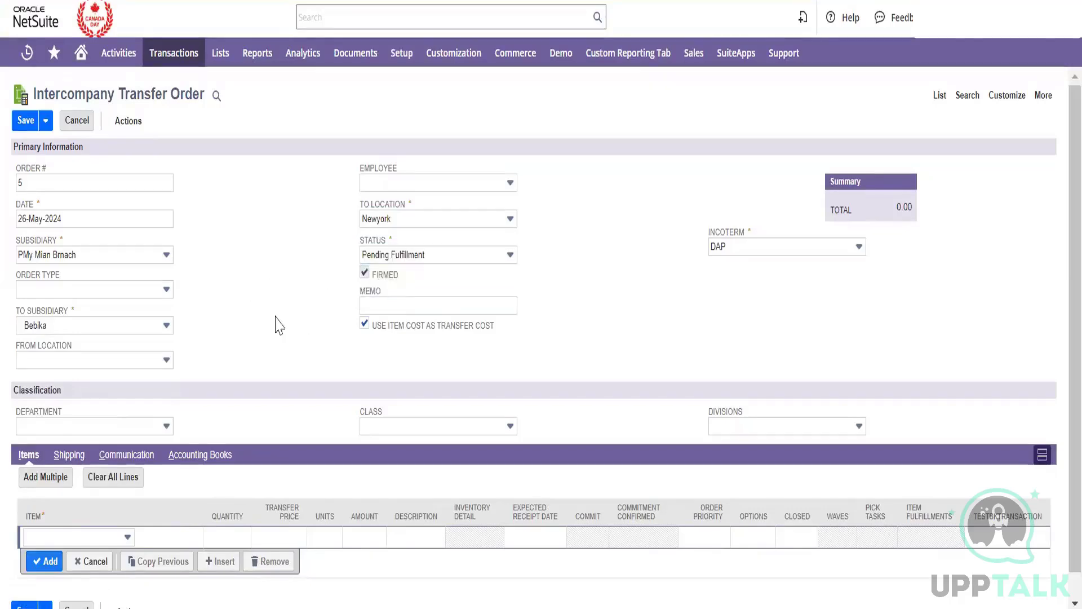
- Add an APPLE WATCH line with quantity 1 to the transfer order's items
{"action": "scroll", "coordinate": [276, 326], "scroll_direction": "down", "scroll_amount": 1}
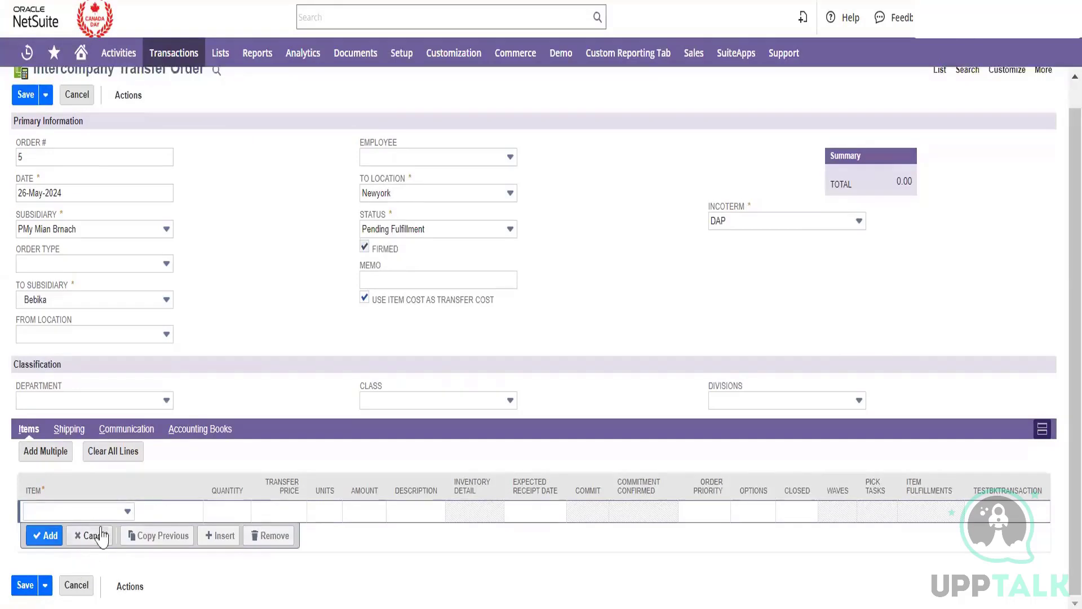
{"action": "left_click", "coordinate": [125, 512]}
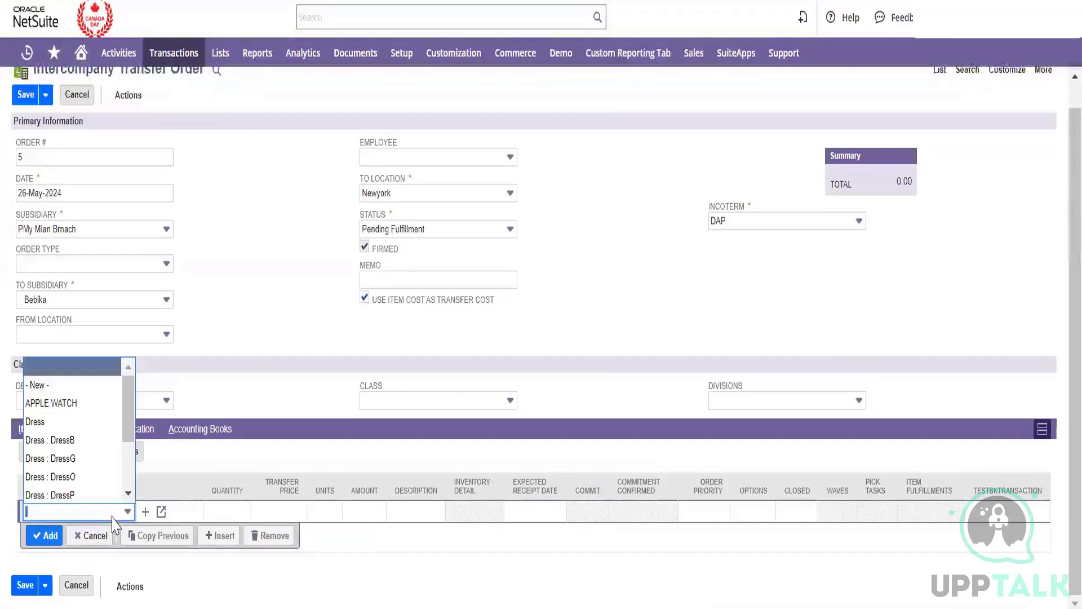
{"action": "left_click", "coordinate": [91, 404]}
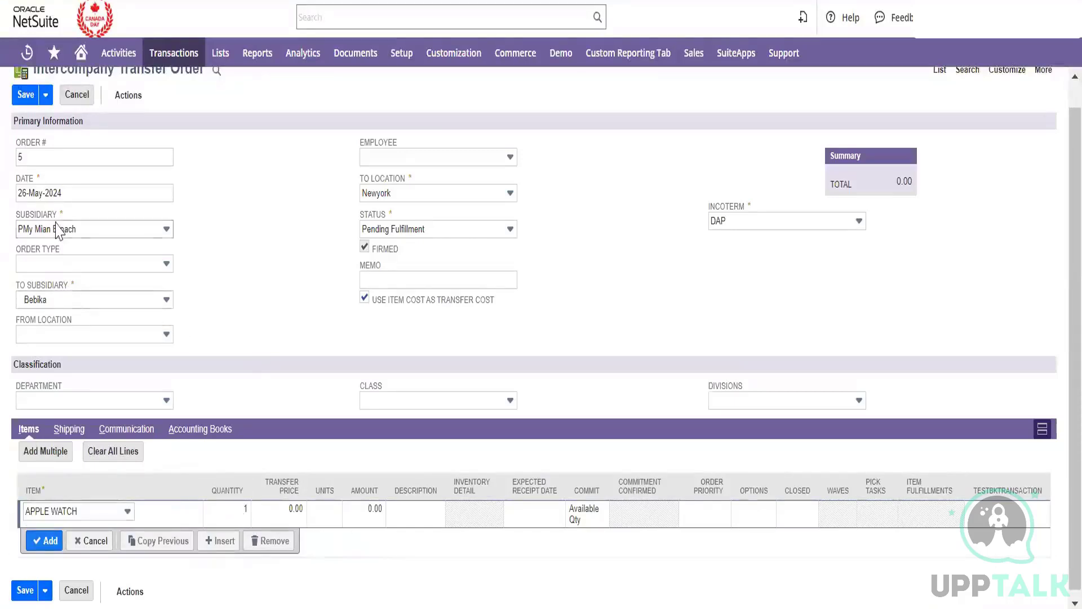
{"action": "left_click", "coordinate": [47, 541]}
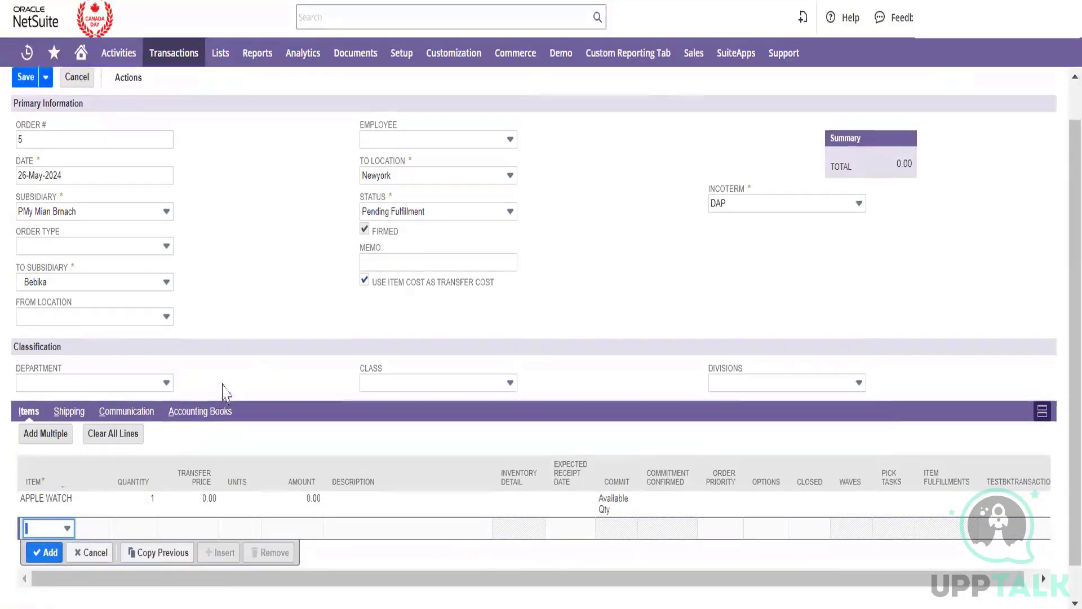
- Try to save the intercompany transfer order, and dismiss the resulting alert
{"action": "scroll", "coordinate": [224, 392], "scroll_direction": "down", "scroll_amount": 1}
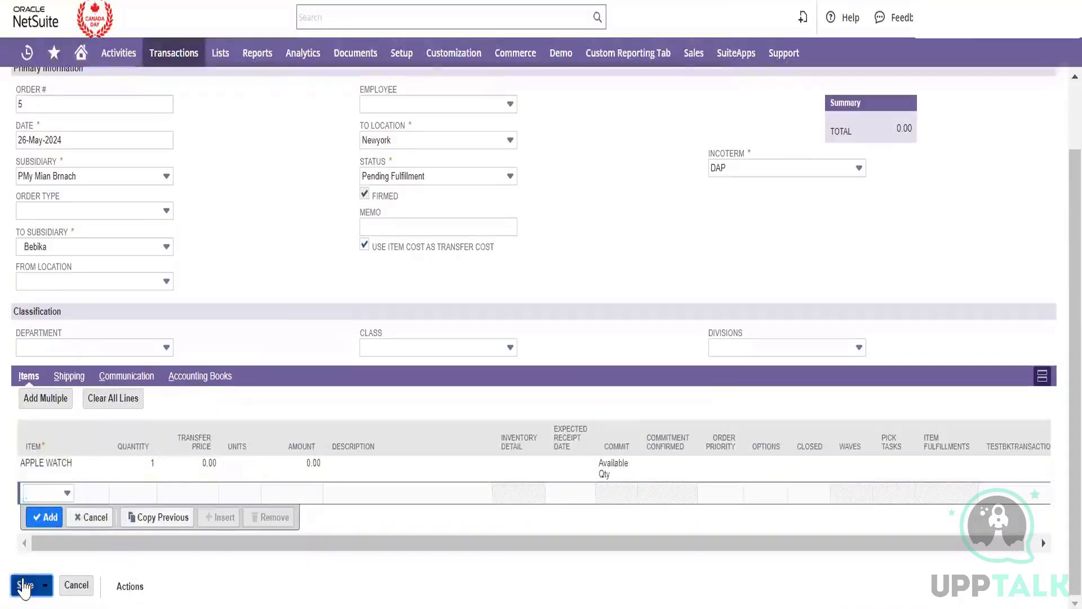
{"action": "left_click", "coordinate": [24, 585]}
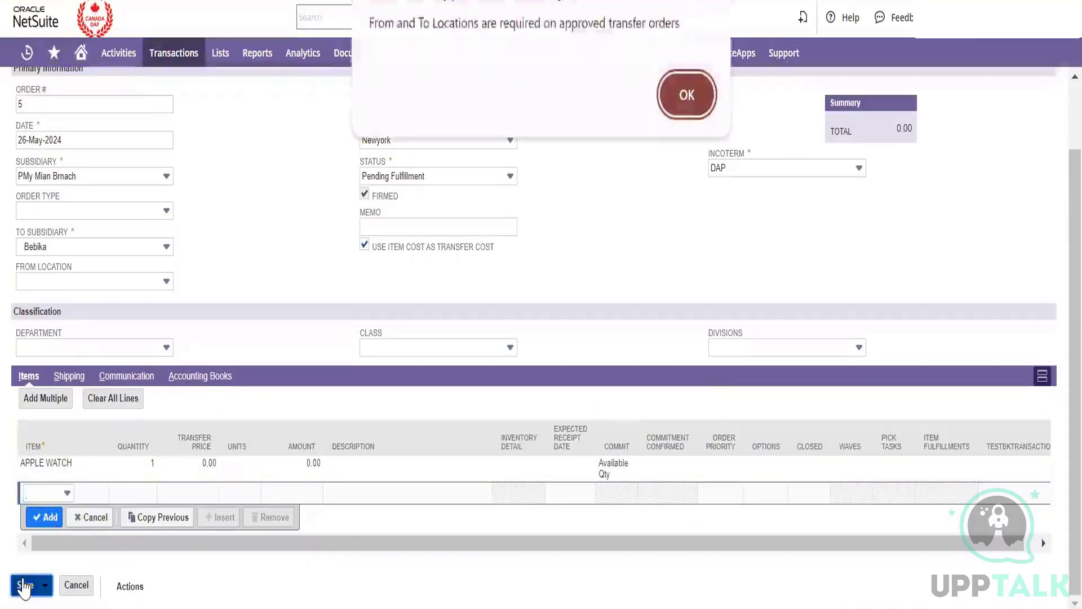
{"action": "left_click", "coordinate": [687, 95]}
- Set the intercompany transfer order's From Location to MidWest and save the order
{"action": "scroll", "coordinate": [580, 290], "scroll_direction": "up", "scroll_amount": 2}
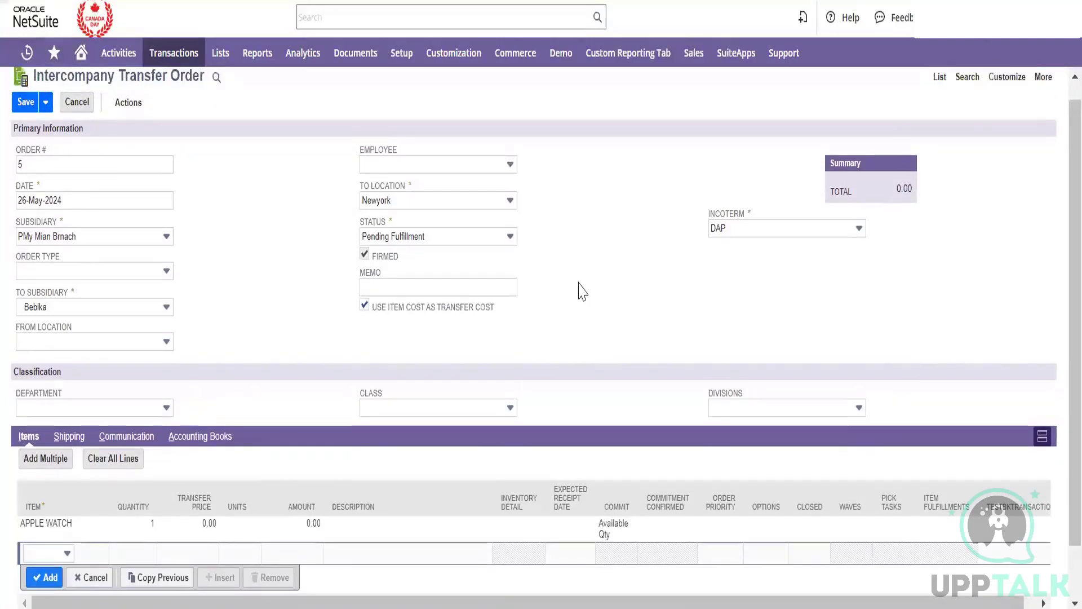
{"action": "left_click", "coordinate": [80, 343]}
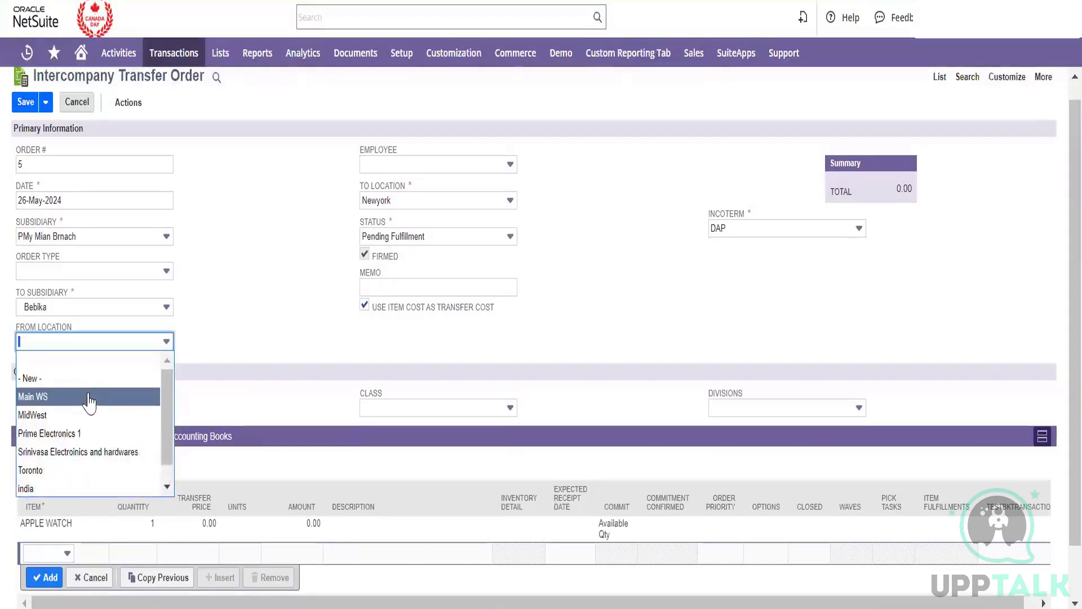
{"action": "left_click", "coordinate": [93, 415]}
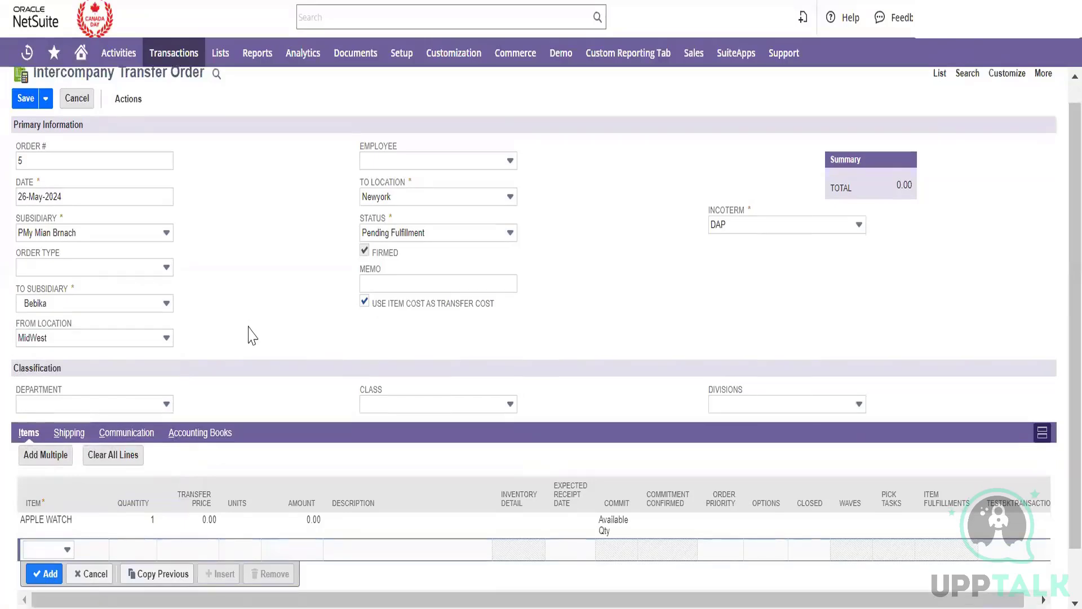
{"action": "scroll", "coordinate": [252, 336], "scroll_direction": "down", "scroll_amount": 1}
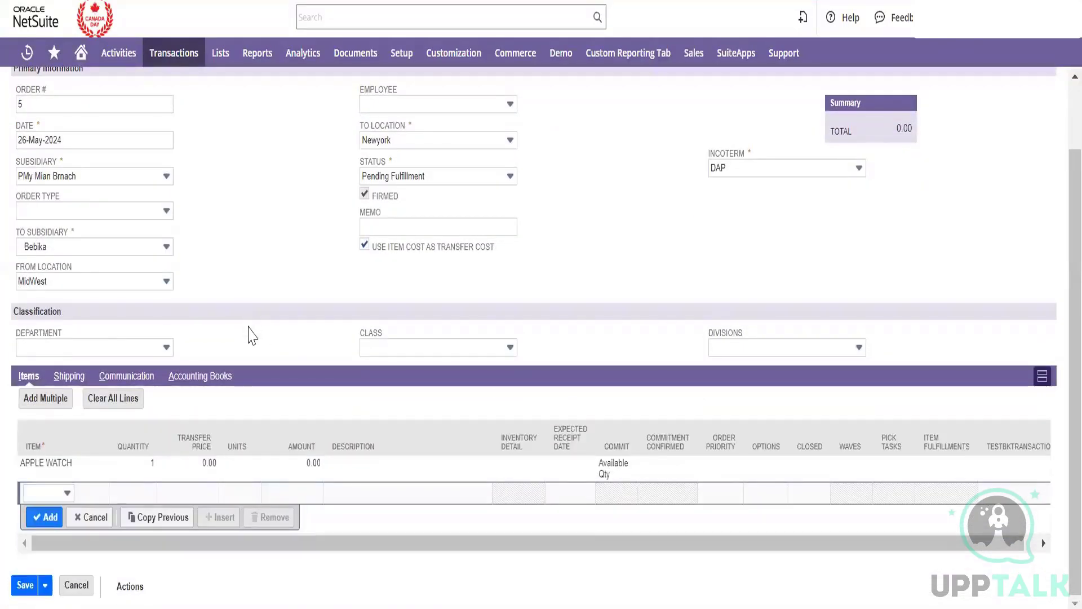
{"action": "scroll", "coordinate": [252, 336], "scroll_direction": "up", "scroll_amount": 1}
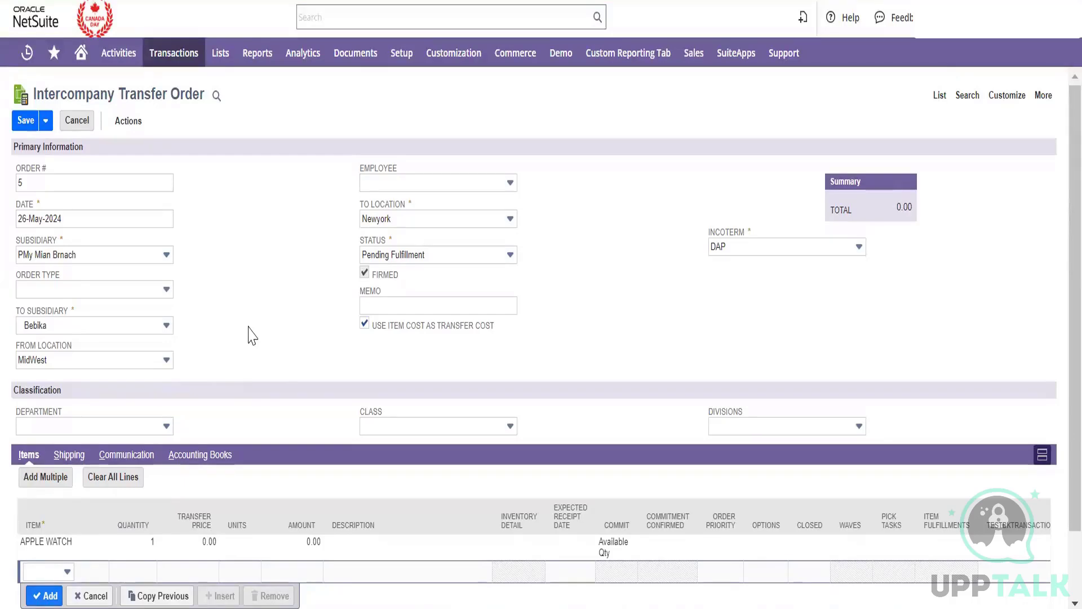
{"action": "scroll", "coordinate": [251, 335], "scroll_direction": "down", "scroll_amount": 1}
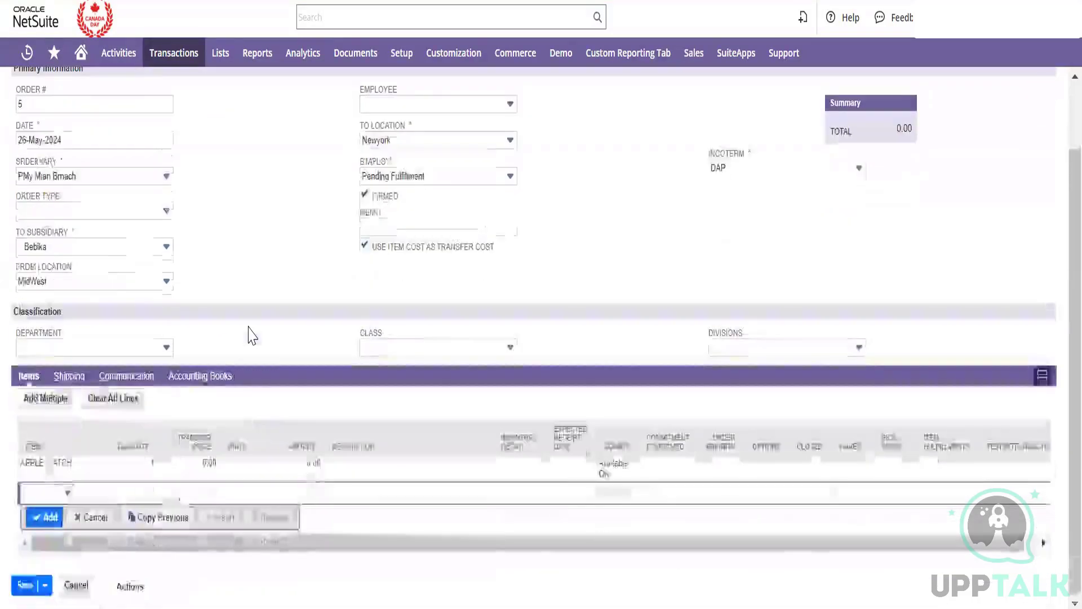
{"action": "left_click", "coordinate": [21, 589]}
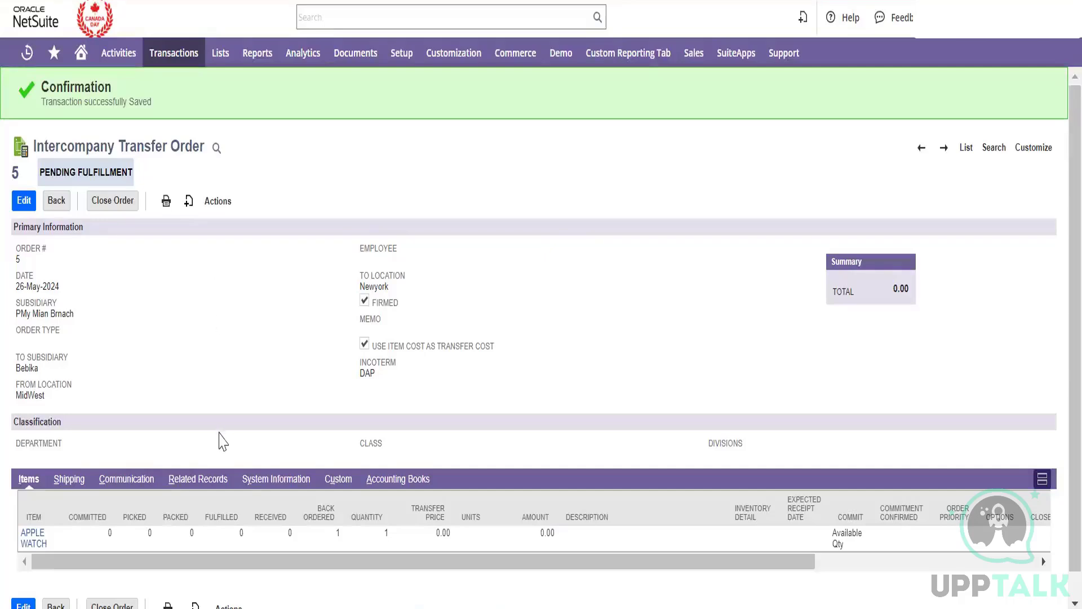
- Check the saved transfer order's related records for fulfillments and receipts
{"action": "left_click", "coordinate": [209, 483]}
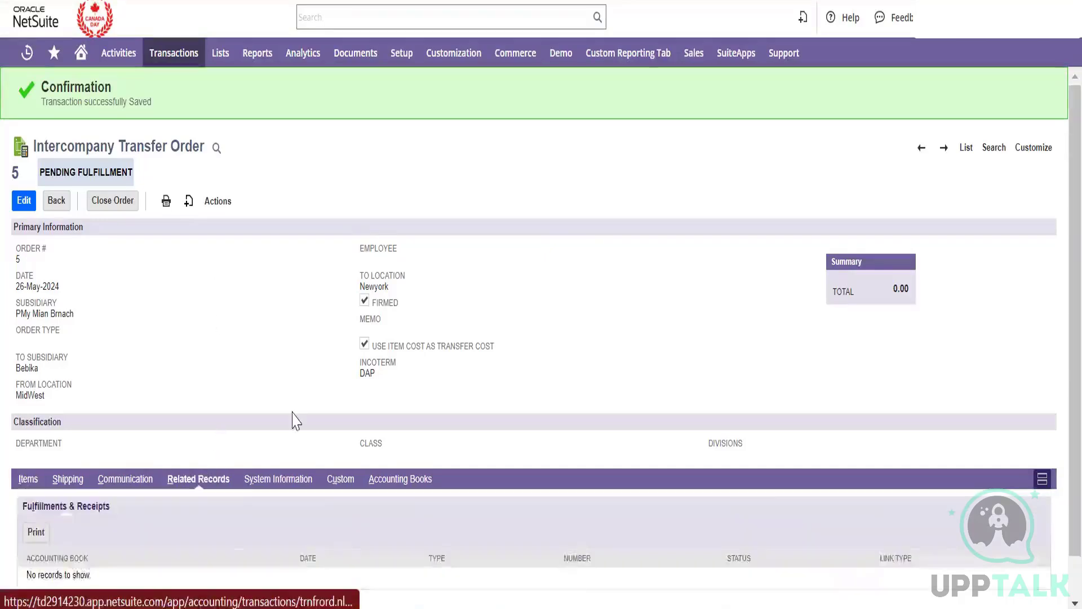
{"action": "scroll", "coordinate": [290, 415], "scroll_direction": "down", "scroll_amount": 1}
- Locate the option for making advanced intercompany journal entries among the financial transactions
{"action": "mouse_move", "coordinate": [172, 61]}
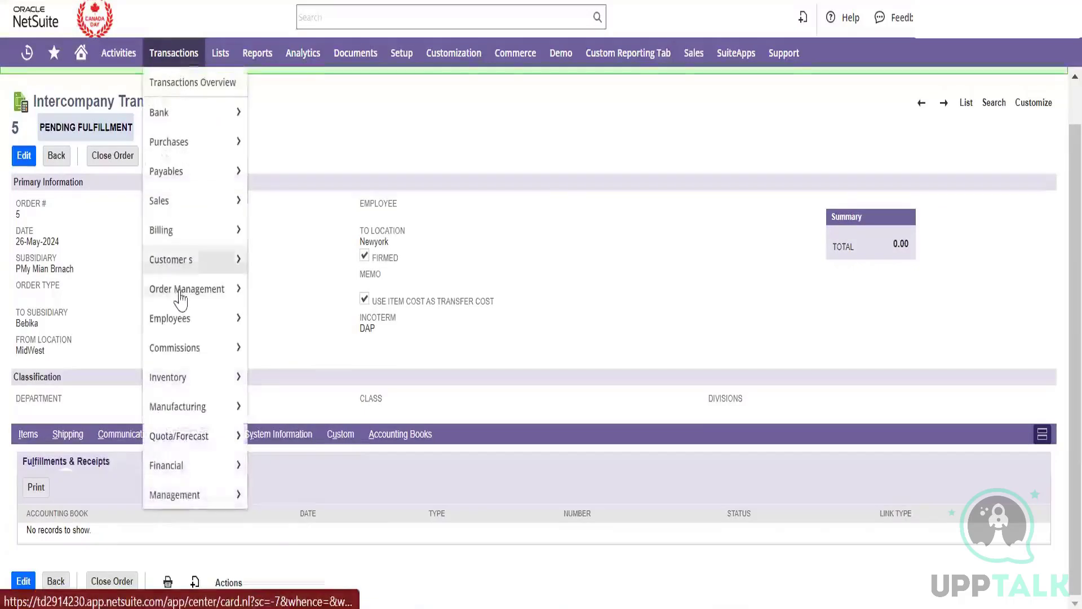
{"action": "mouse_move", "coordinate": [193, 463]}
{"action": "mouse_move", "coordinate": [314, 488]}
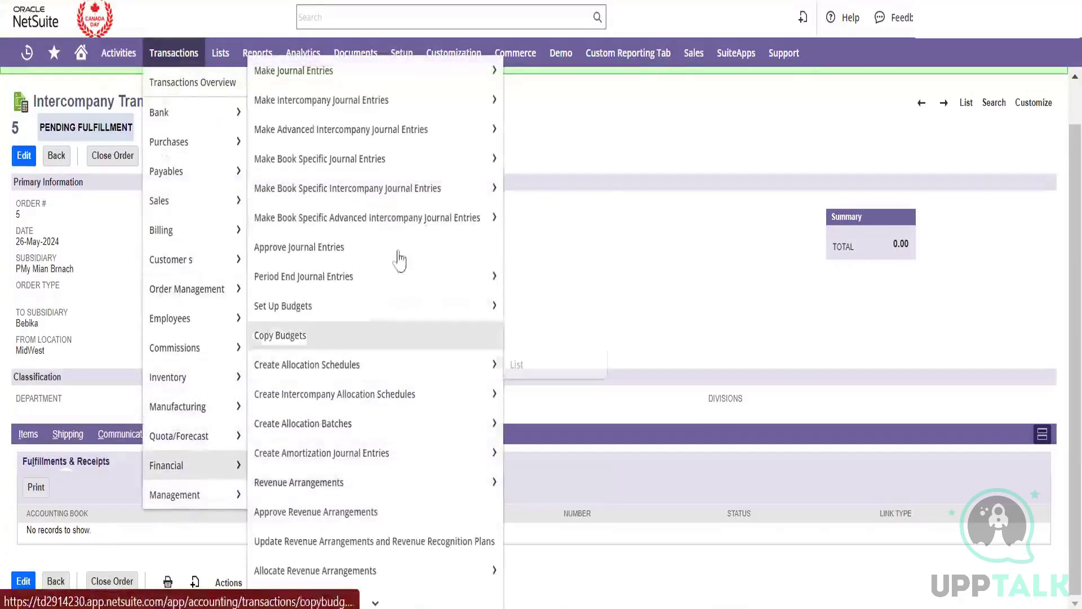
{"action": "mouse_move", "coordinate": [434, 144]}
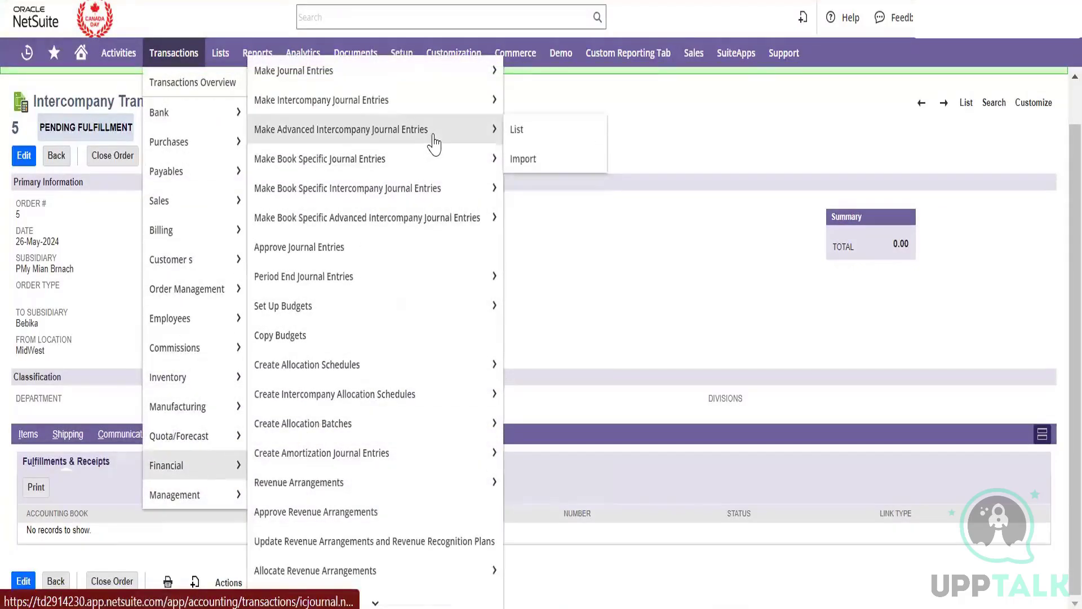